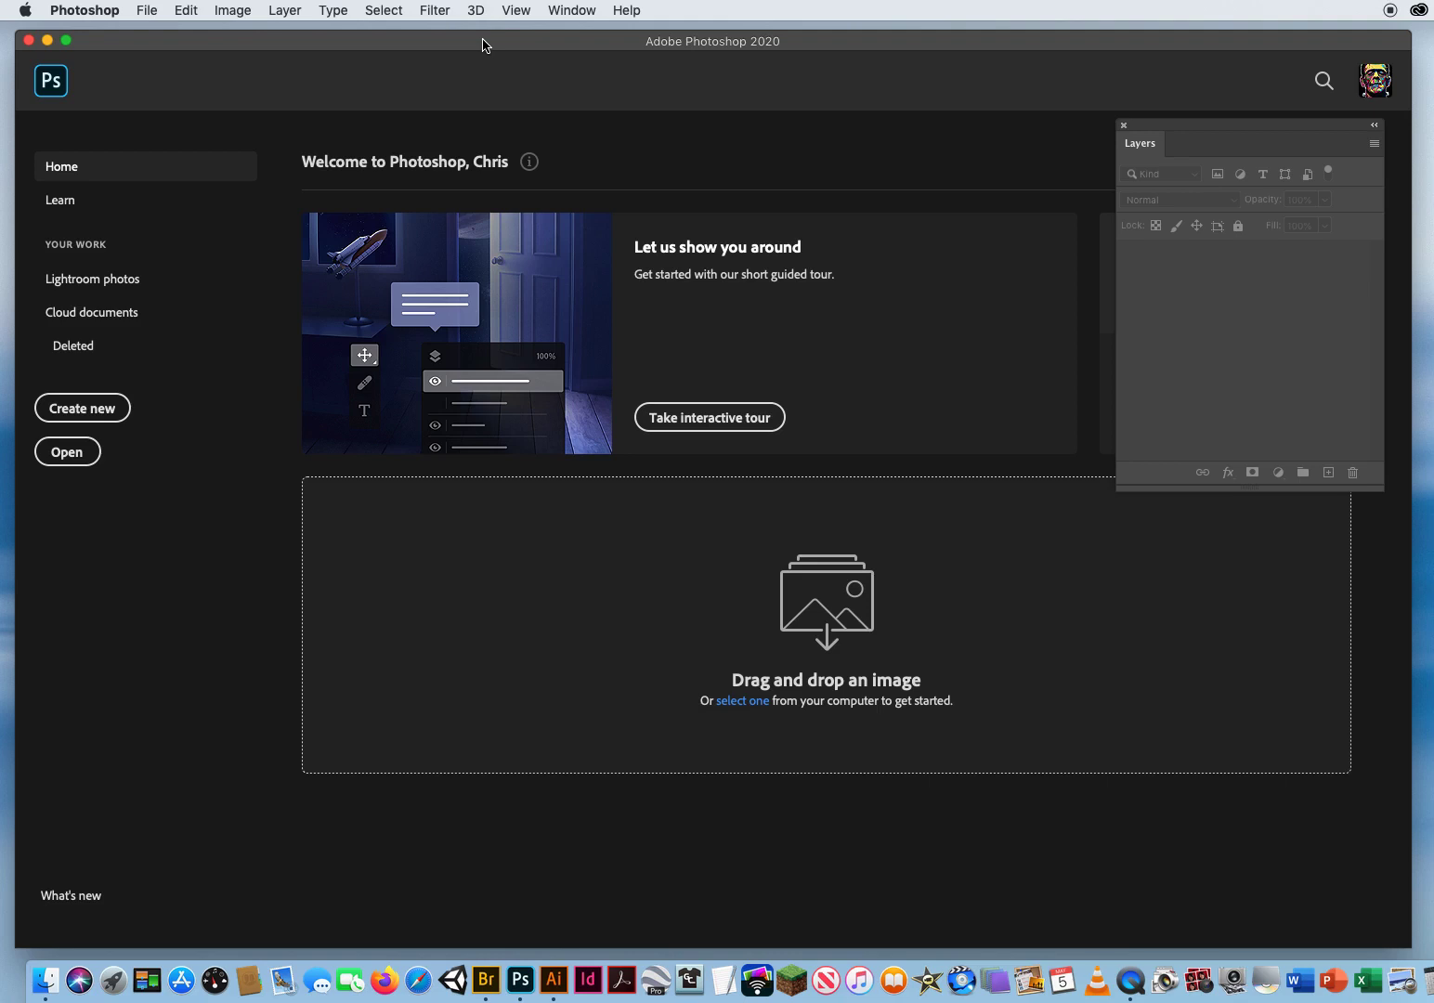
Browse in Adobe Bridge from Photoshop and open the Desktop folder "Editing Videos ALL CAMPUSES DEMO"
{"action": "left_click", "coordinate": [147, 11]}
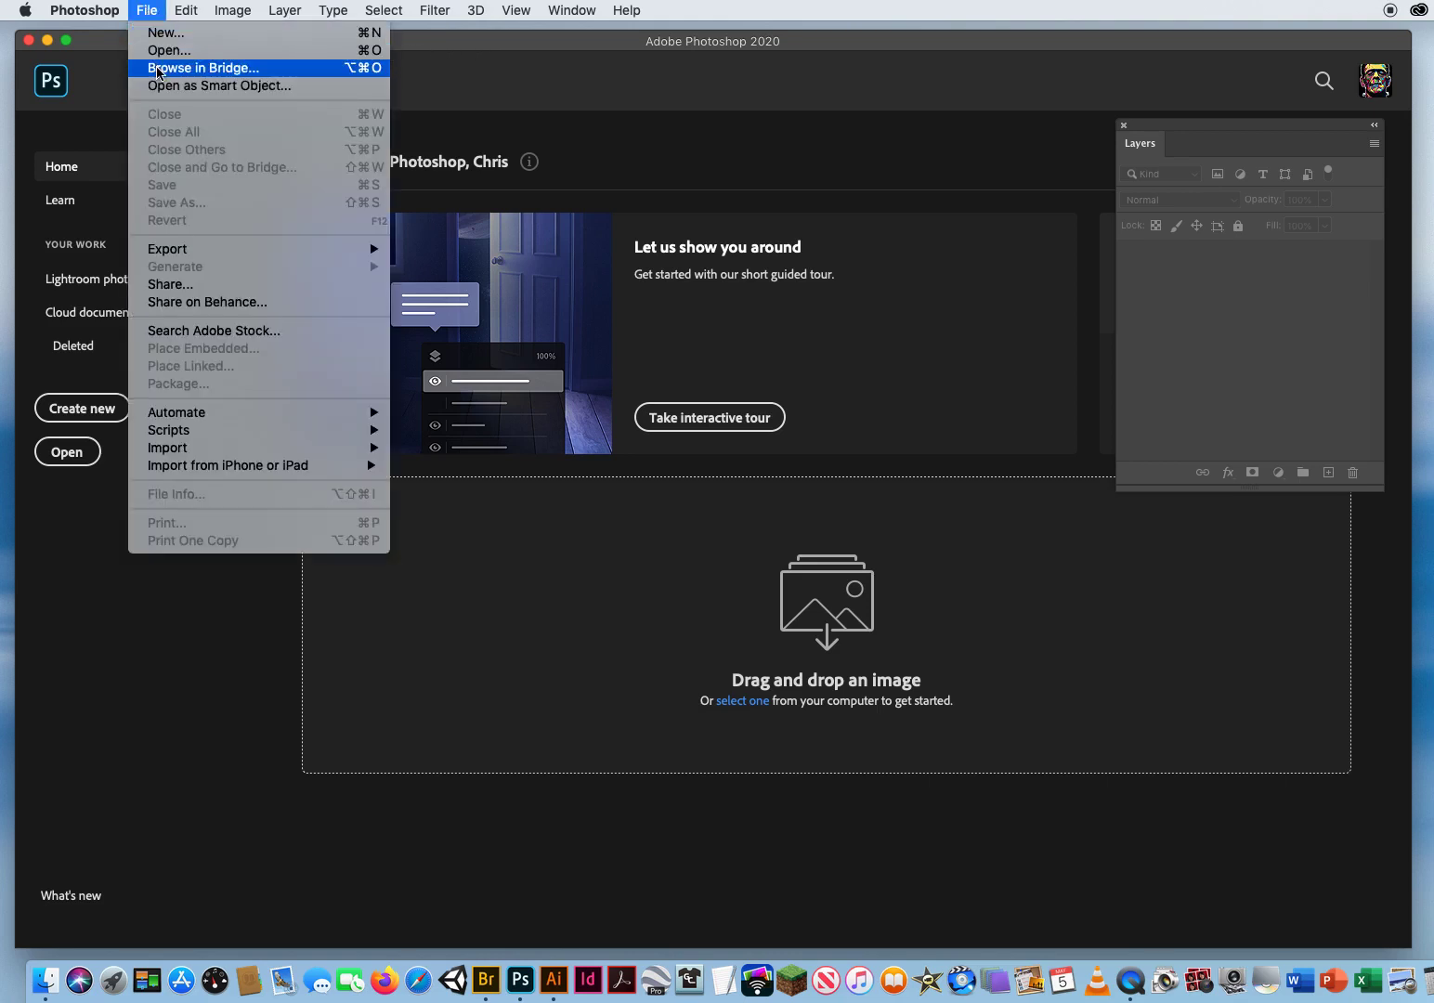
{"action": "left_click", "coordinate": [203, 68]}
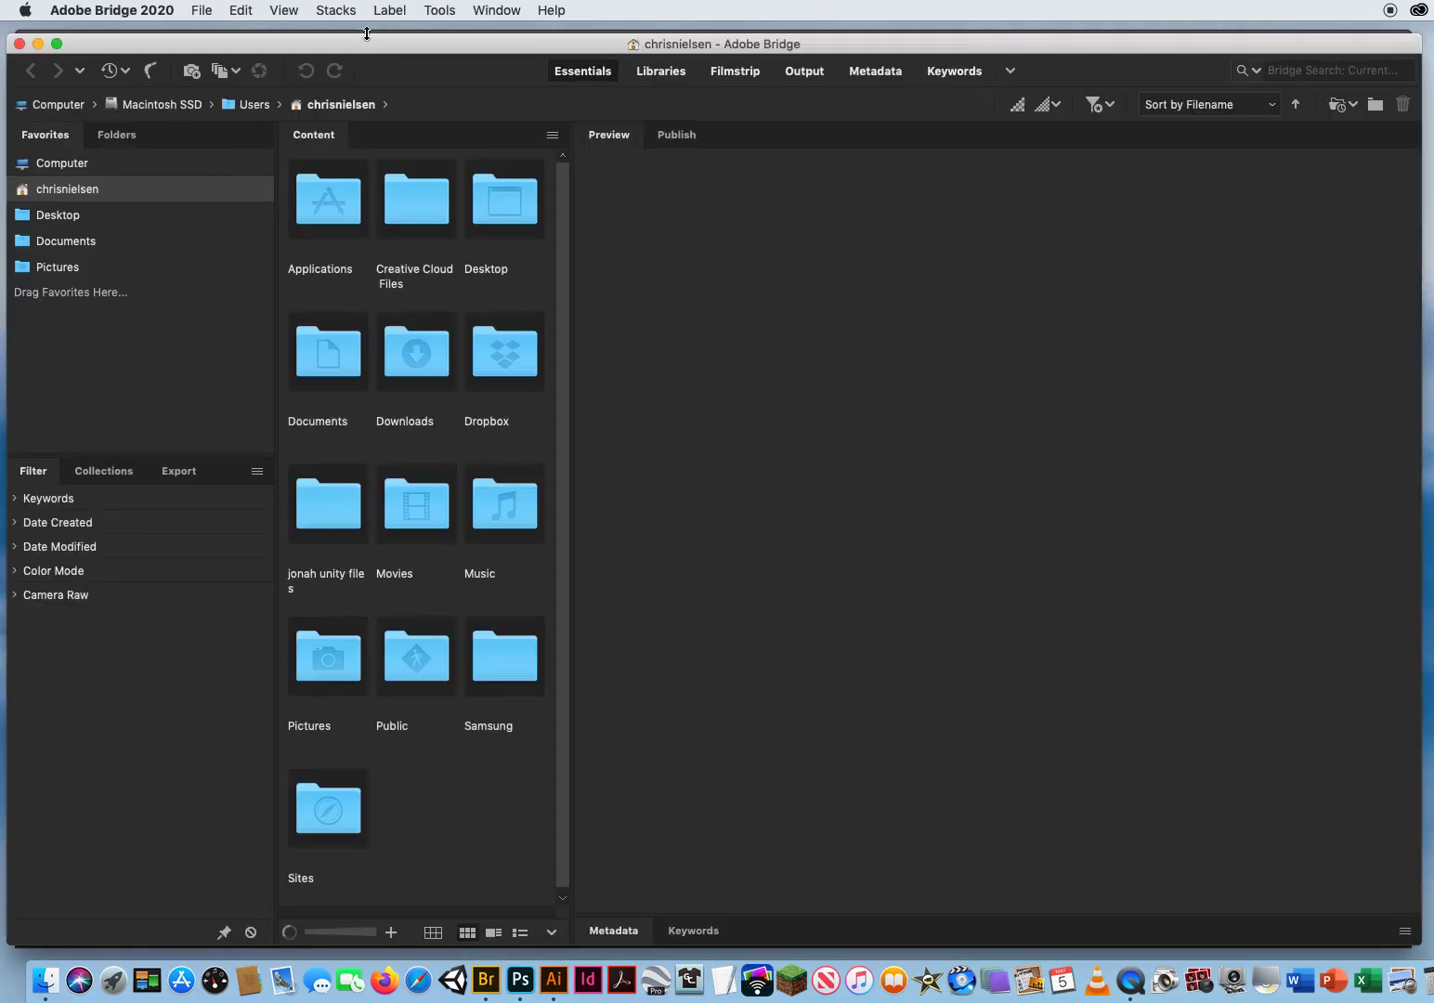
{"action": "mouse_move", "coordinate": [371, 39]}
{"action": "left_mouse_down"}
{"action": "mouse_move", "coordinate": [416, 44]}
{"action": "mouse_move", "coordinate": [373, 40]}
{"action": "left_mouse_up"}
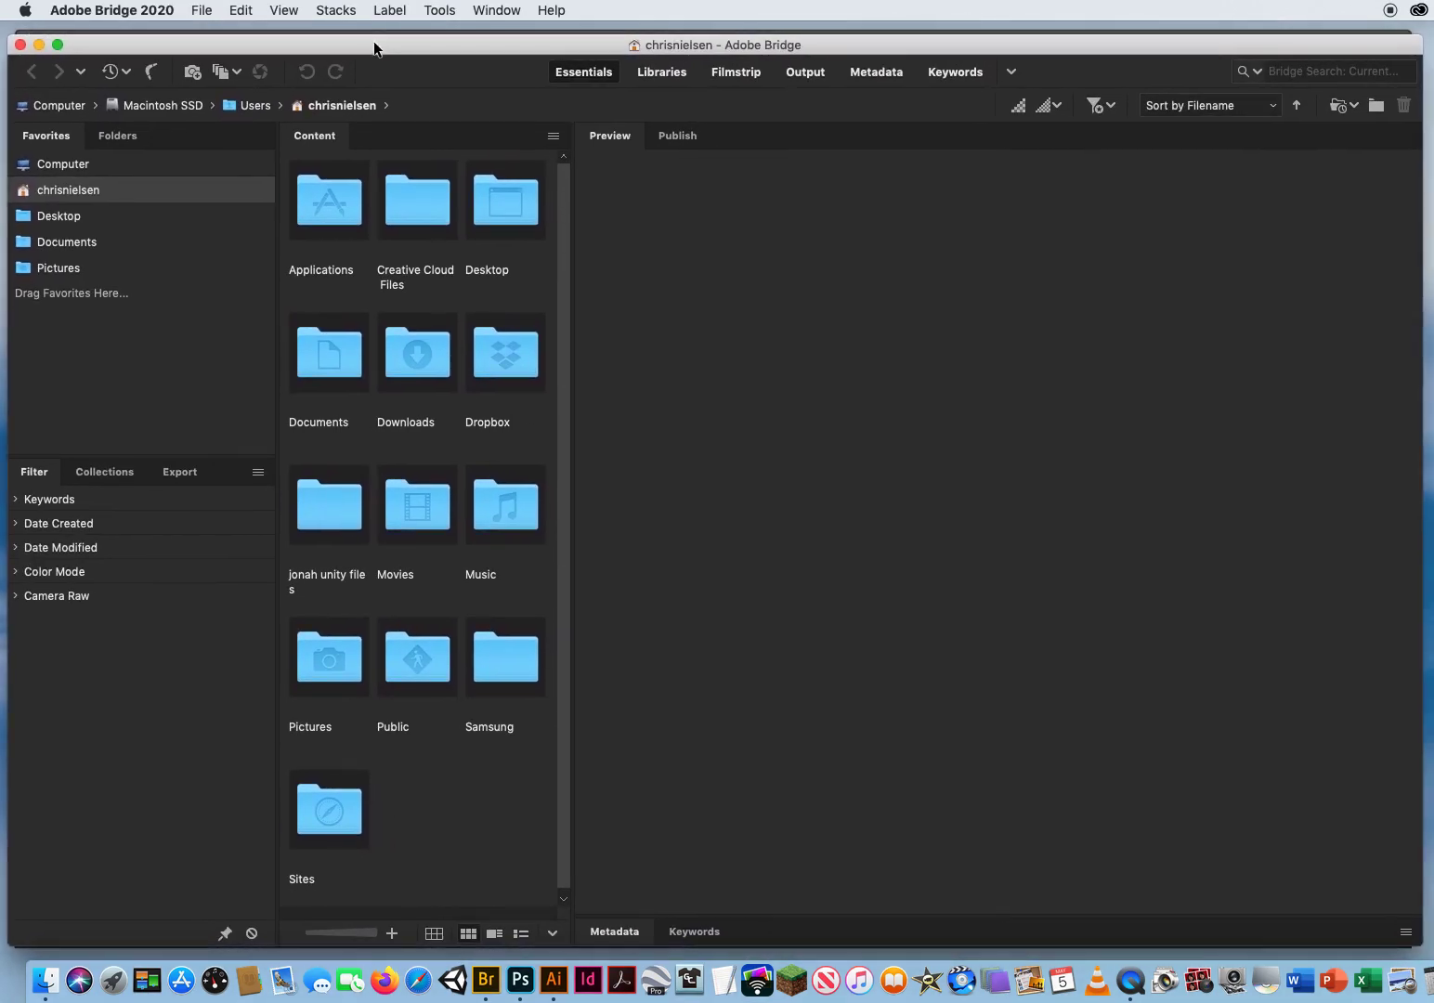
{"action": "left_click", "coordinate": [106, 219]}
{"action": "left_click_drag", "start_coordinate": [564, 275], "coordinate": [540, 447]}
{"action": "left_click", "coordinate": [325, 592]}
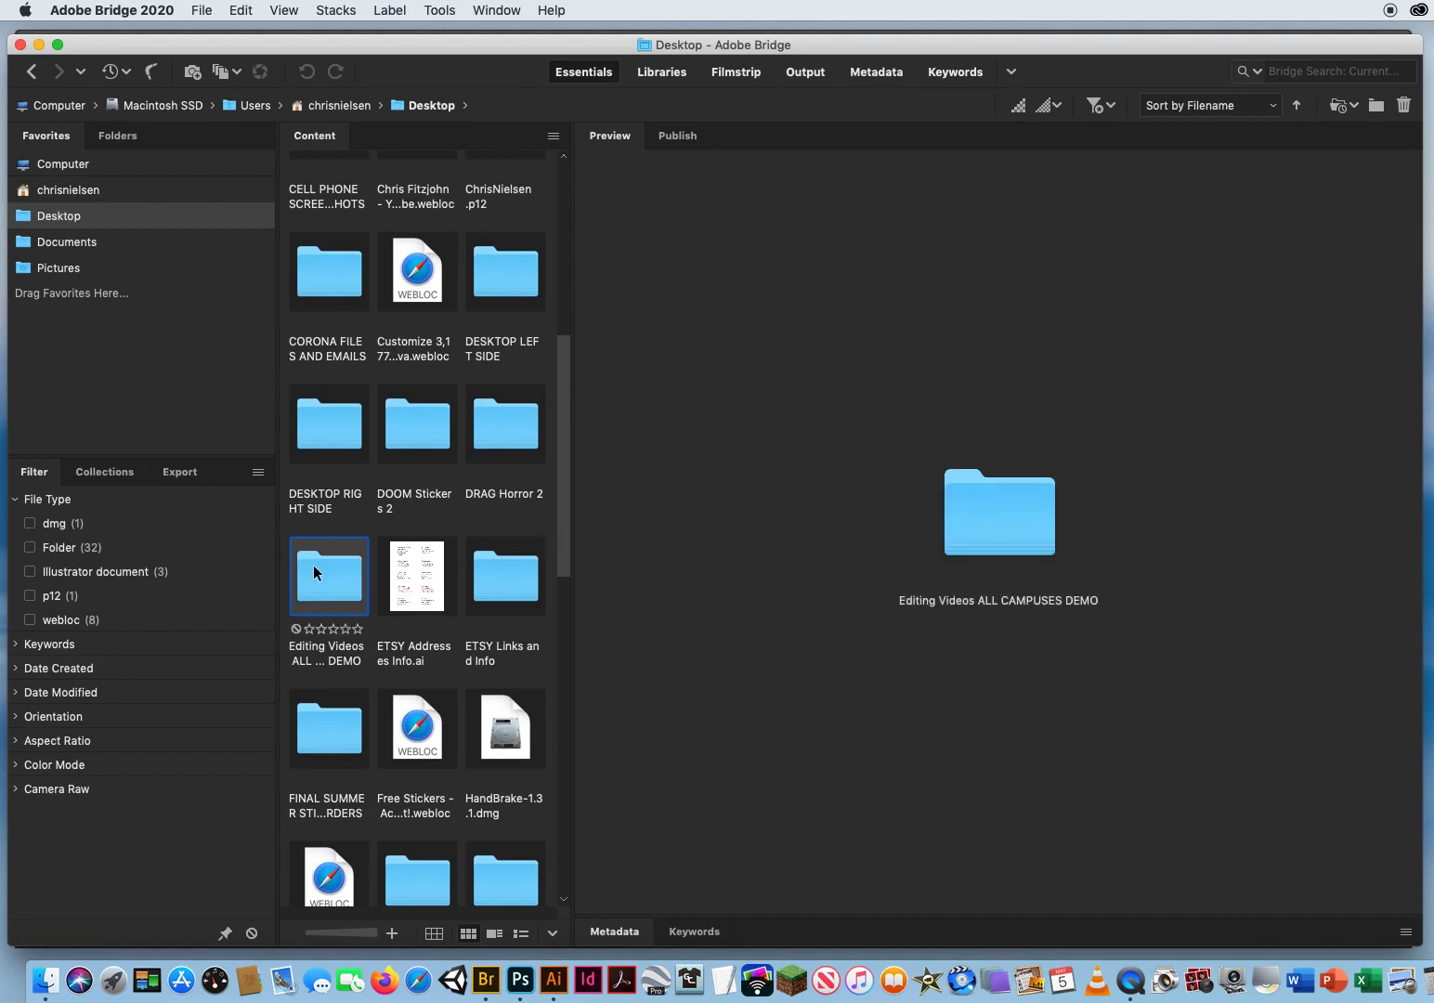
{"action": "double_click", "coordinate": [328, 572]}
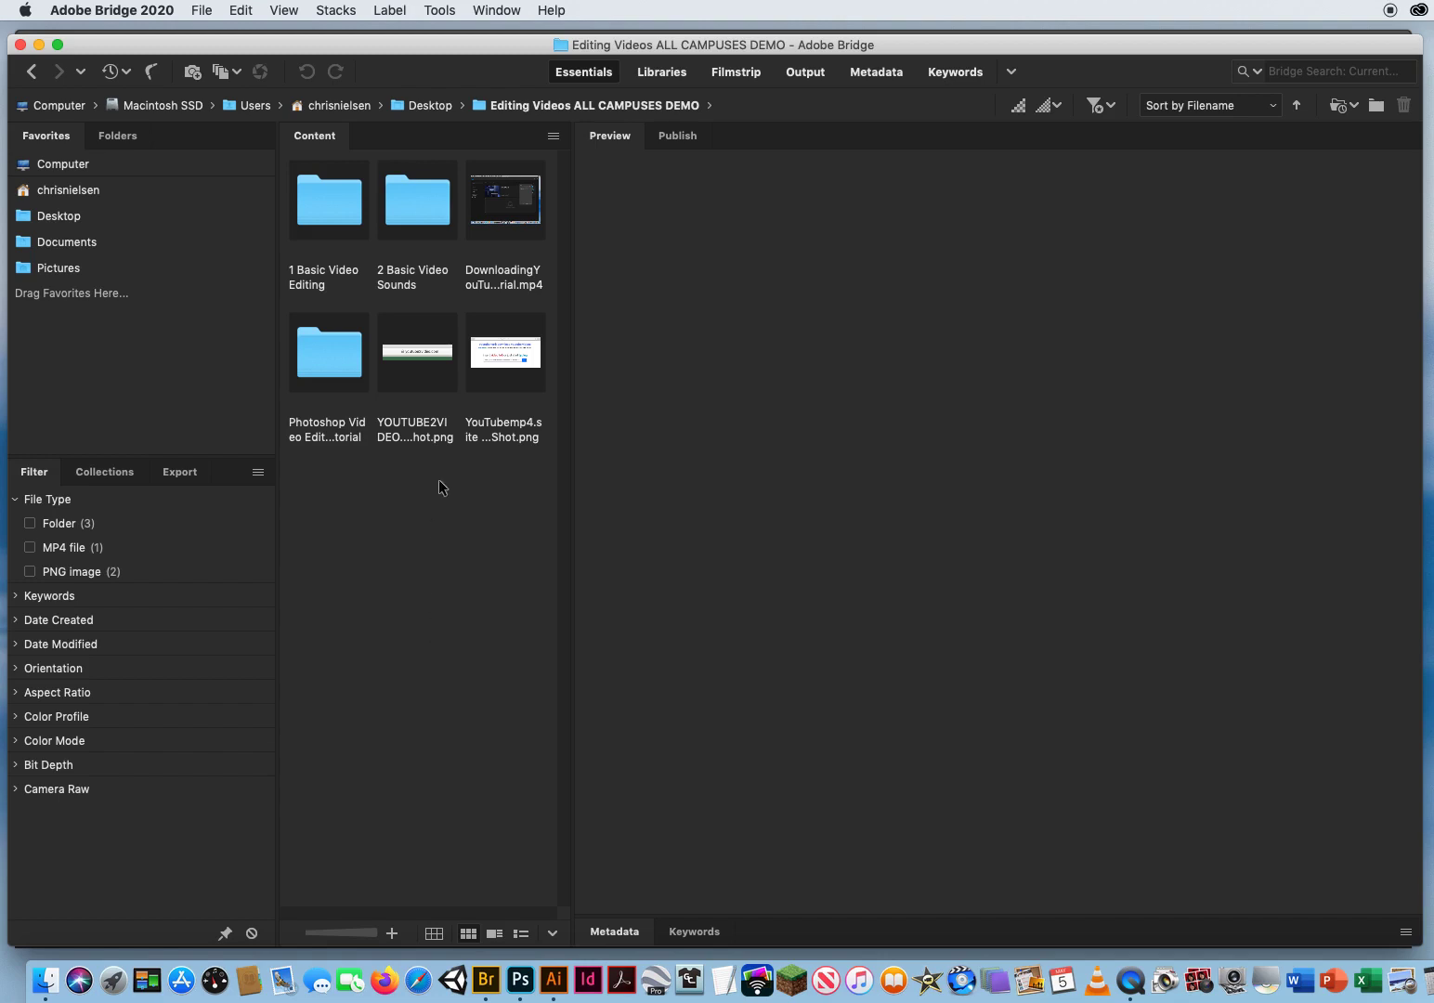
Preview the YOUTUBE2VIDEO.COM and YouTubemp4.site screenshots and the DownloadingYouTubeVideos Tutorial.mp4 file
{"action": "left_click", "coordinate": [418, 358]}
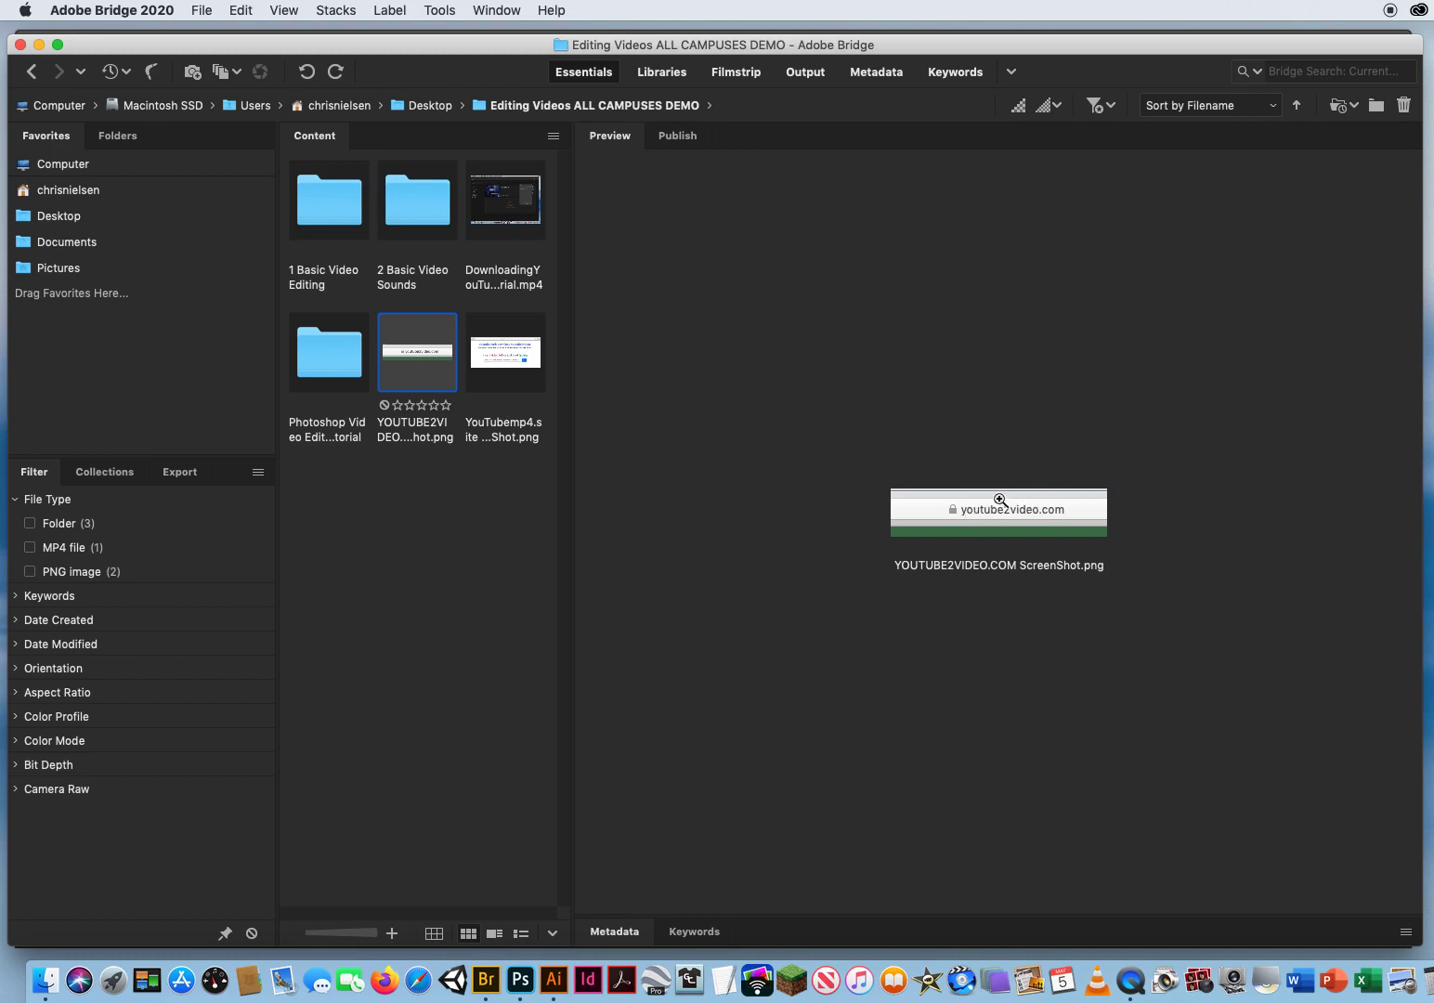
{"action": "left_click", "coordinate": [514, 368]}
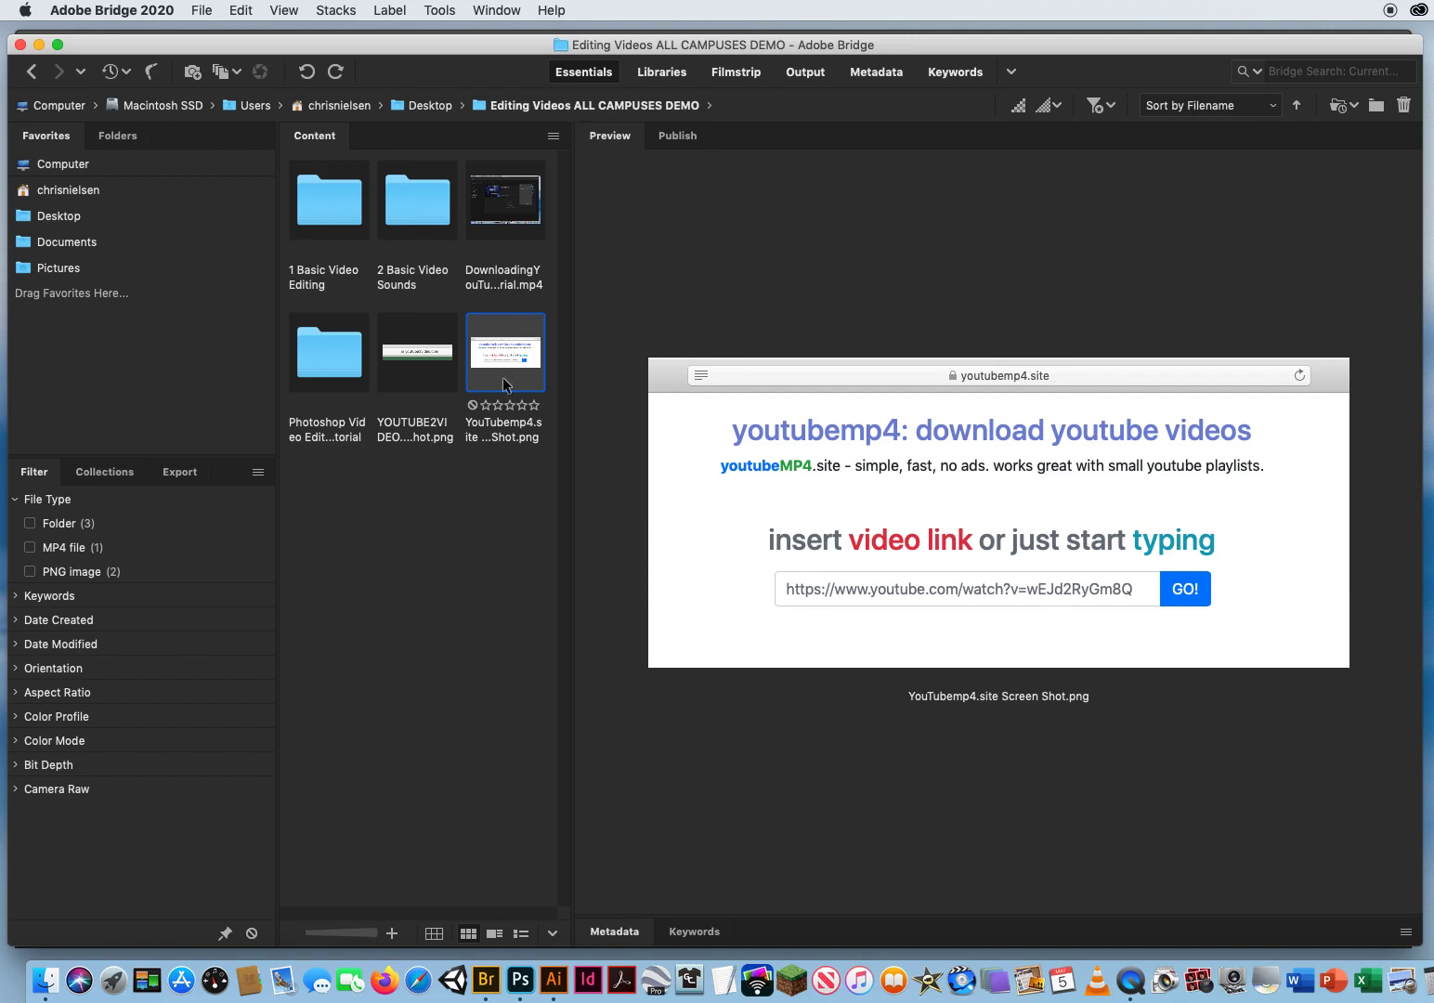
{"action": "left_click", "coordinate": [418, 360]}
{"action": "left_click", "coordinate": [497, 394]}
{"action": "left_click", "coordinate": [502, 219]}
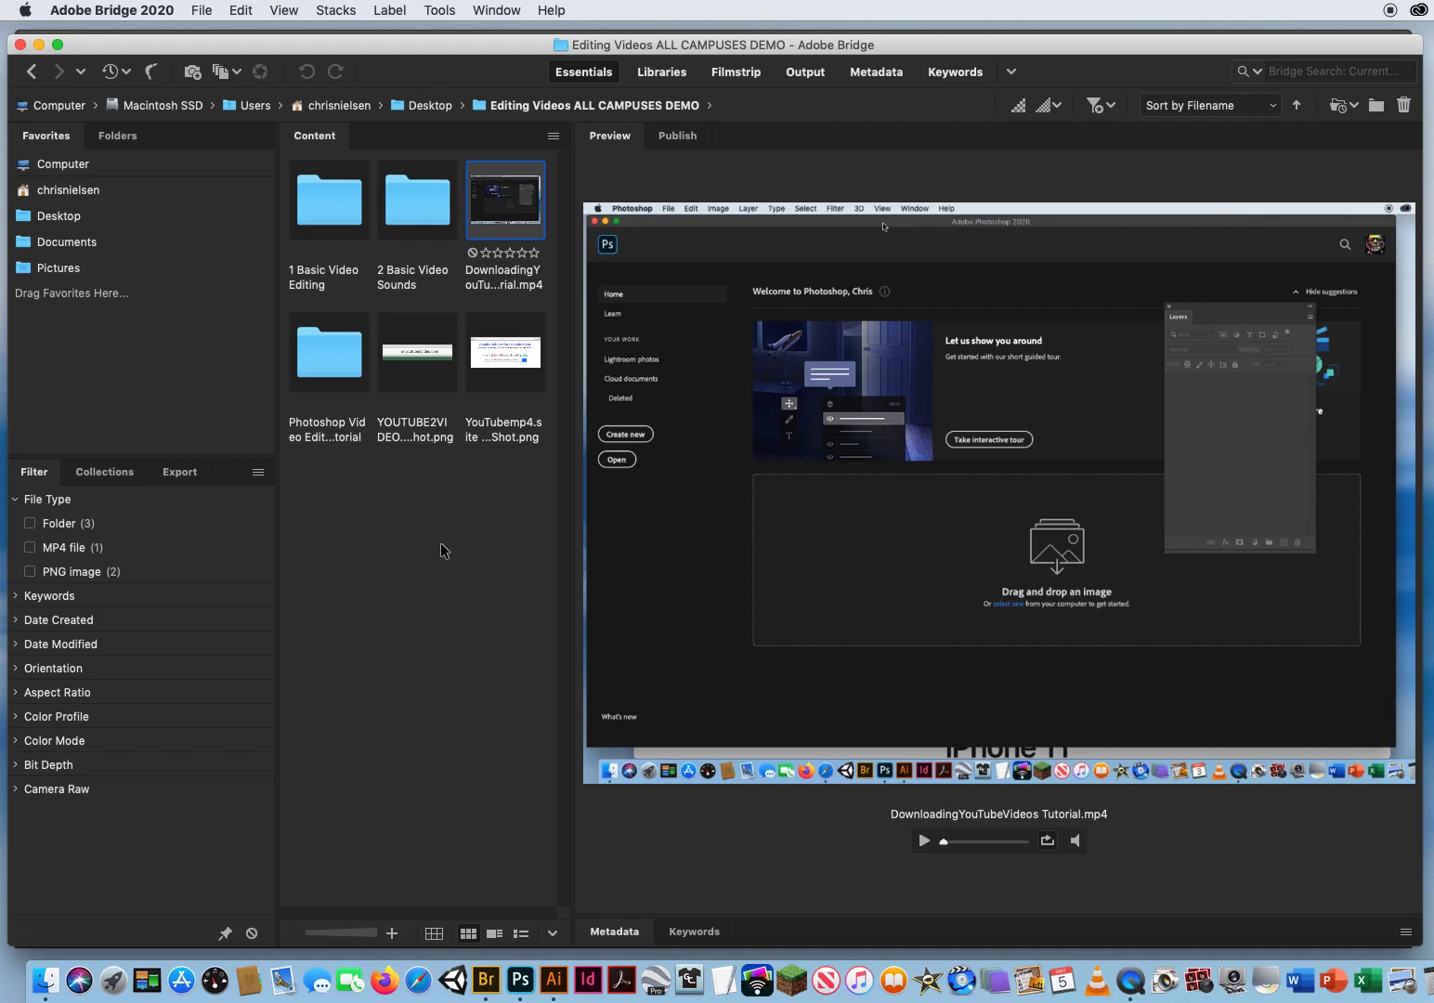
Look over the two numbered folders, "1 Basic Video Editing" and "2 Basic Video Sounds", and open "1 Basic Video Editing"
{"action": "left_click", "coordinate": [316, 216]}
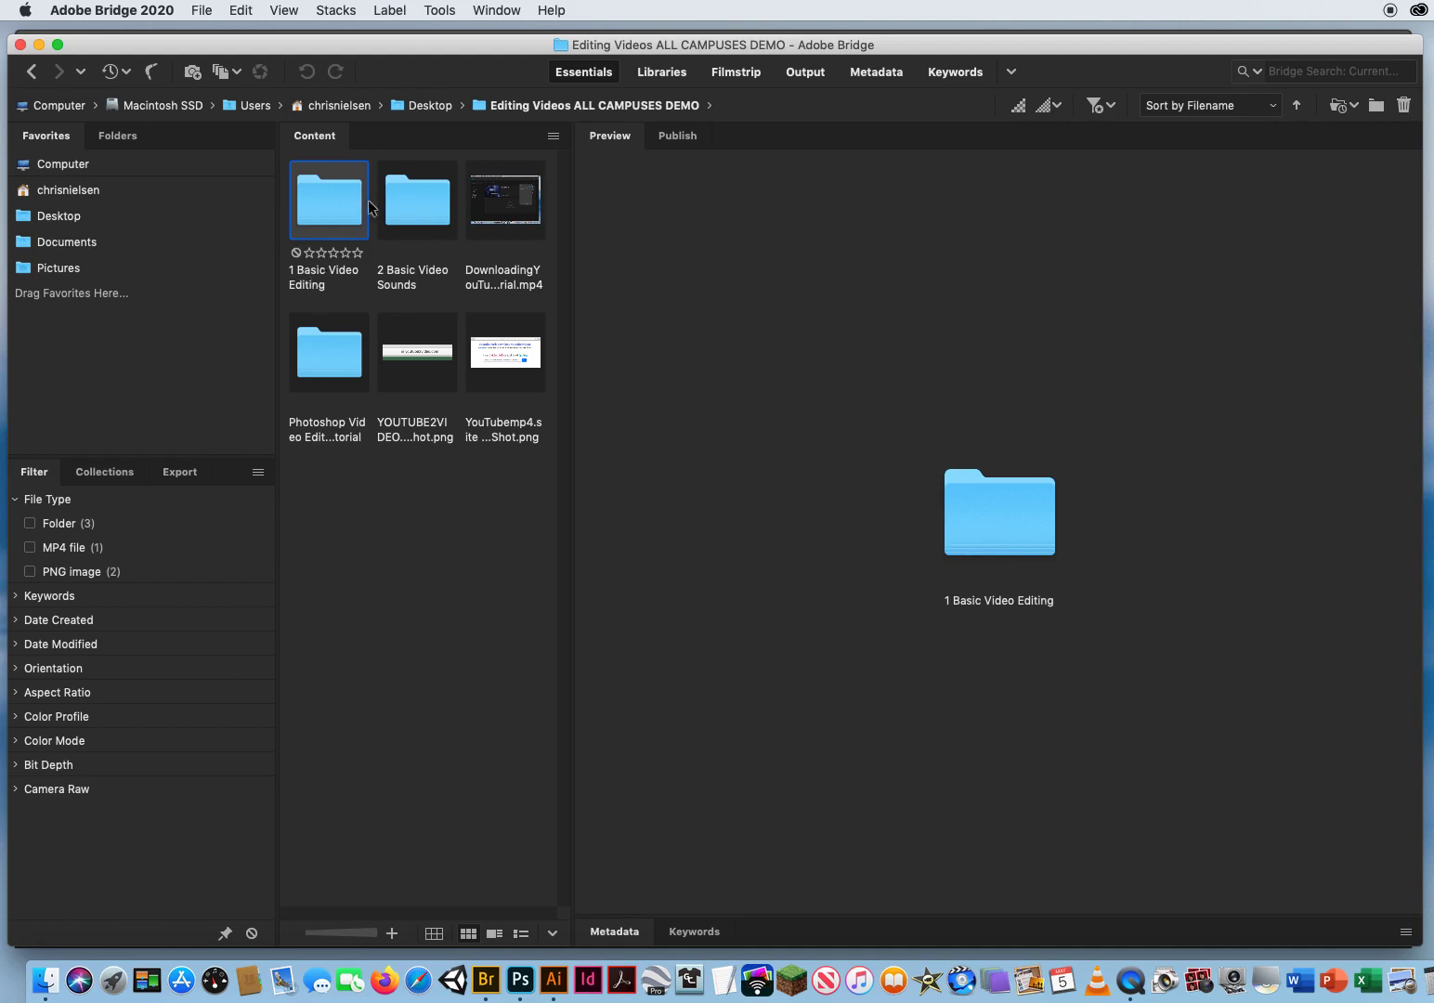
{"action": "left_click", "coordinate": [406, 215]}
{"action": "left_click", "coordinate": [420, 254]}
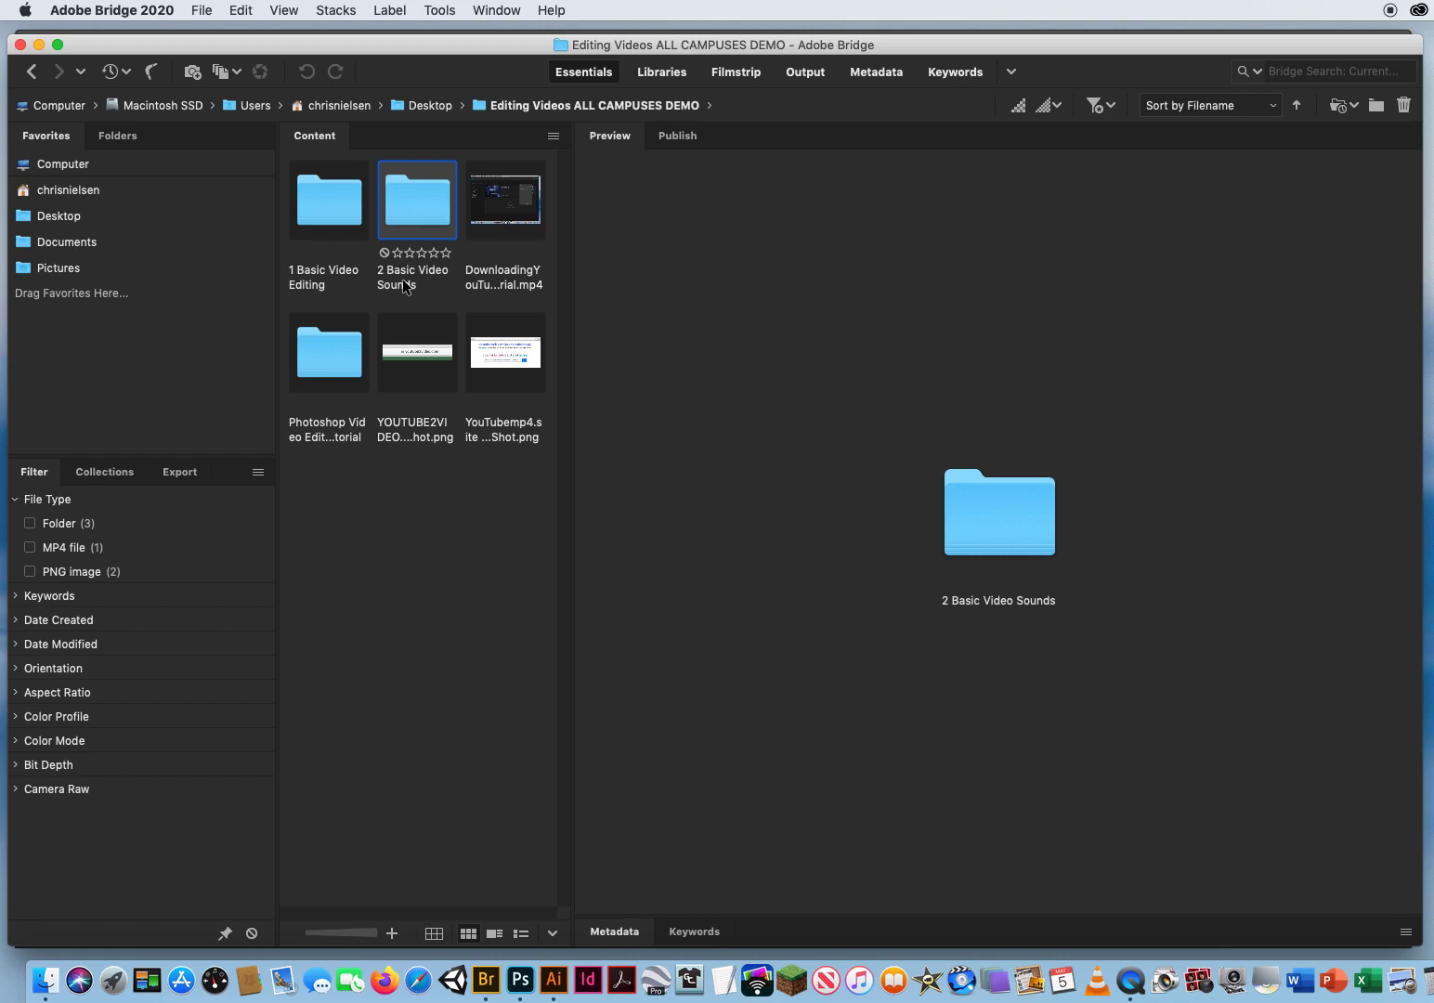
{"action": "left_click", "coordinate": [329, 210]}
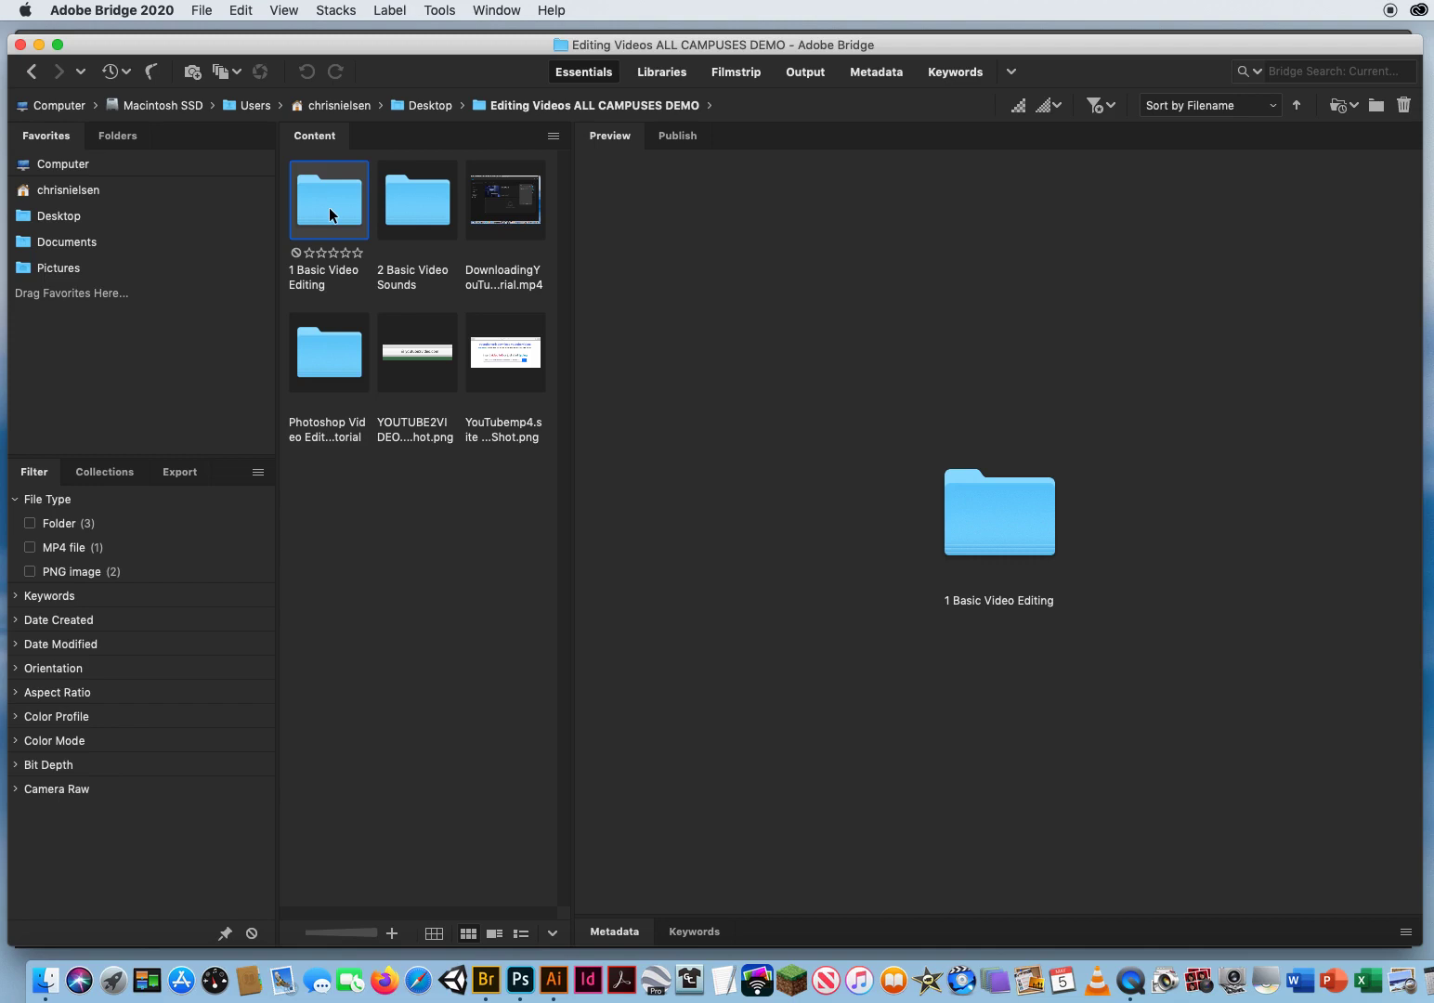
{"action": "left_click", "coordinate": [530, 103]}
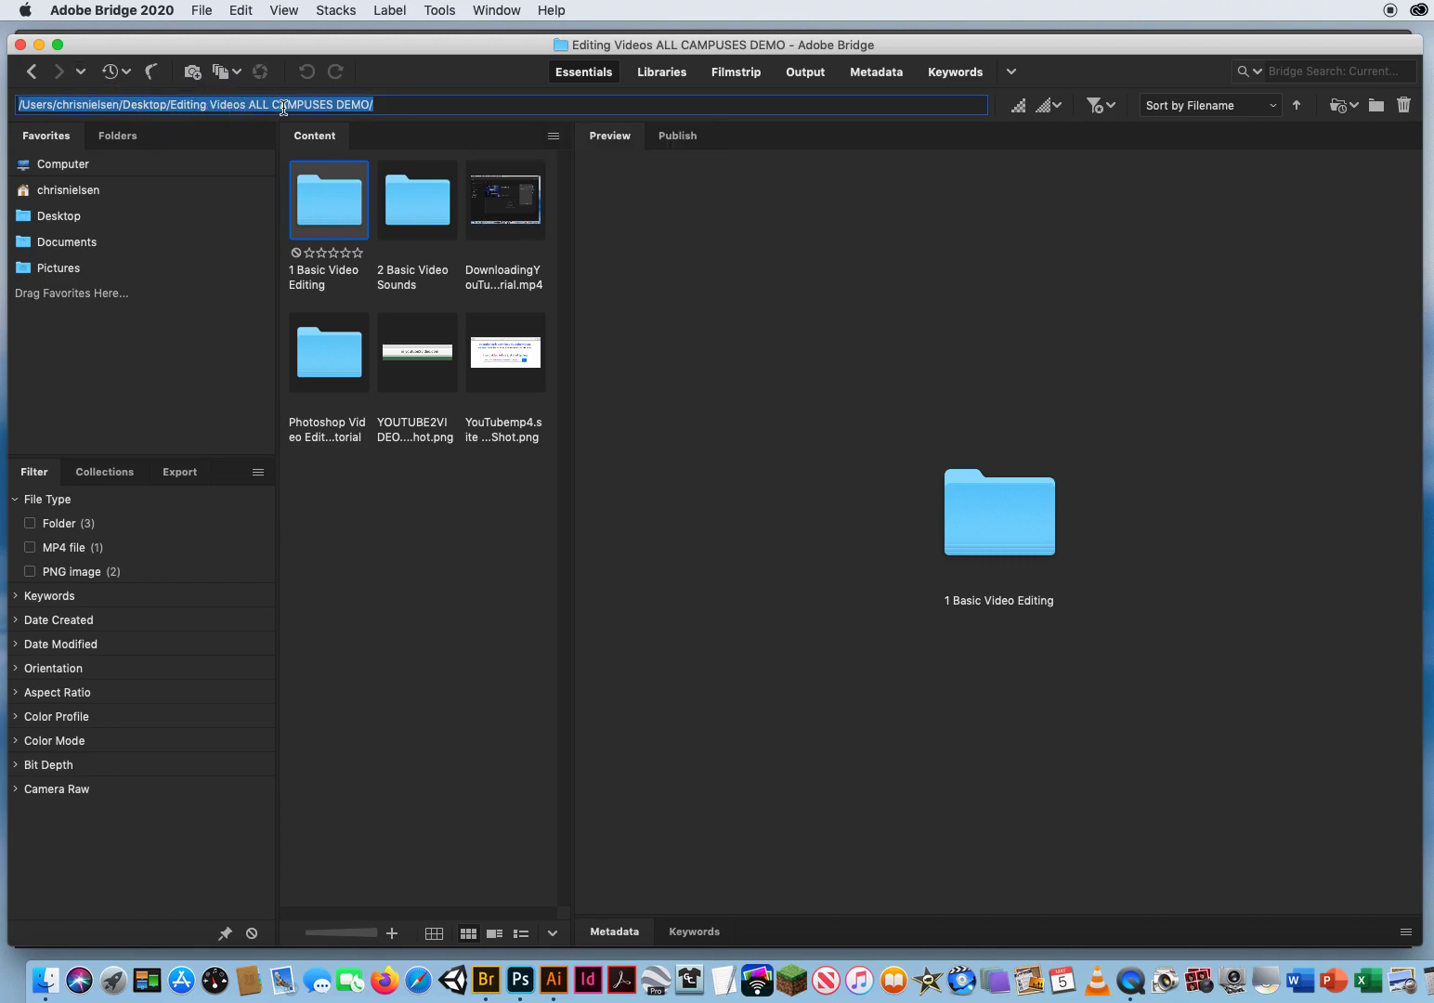
{"action": "left_click", "coordinate": [331, 192]}
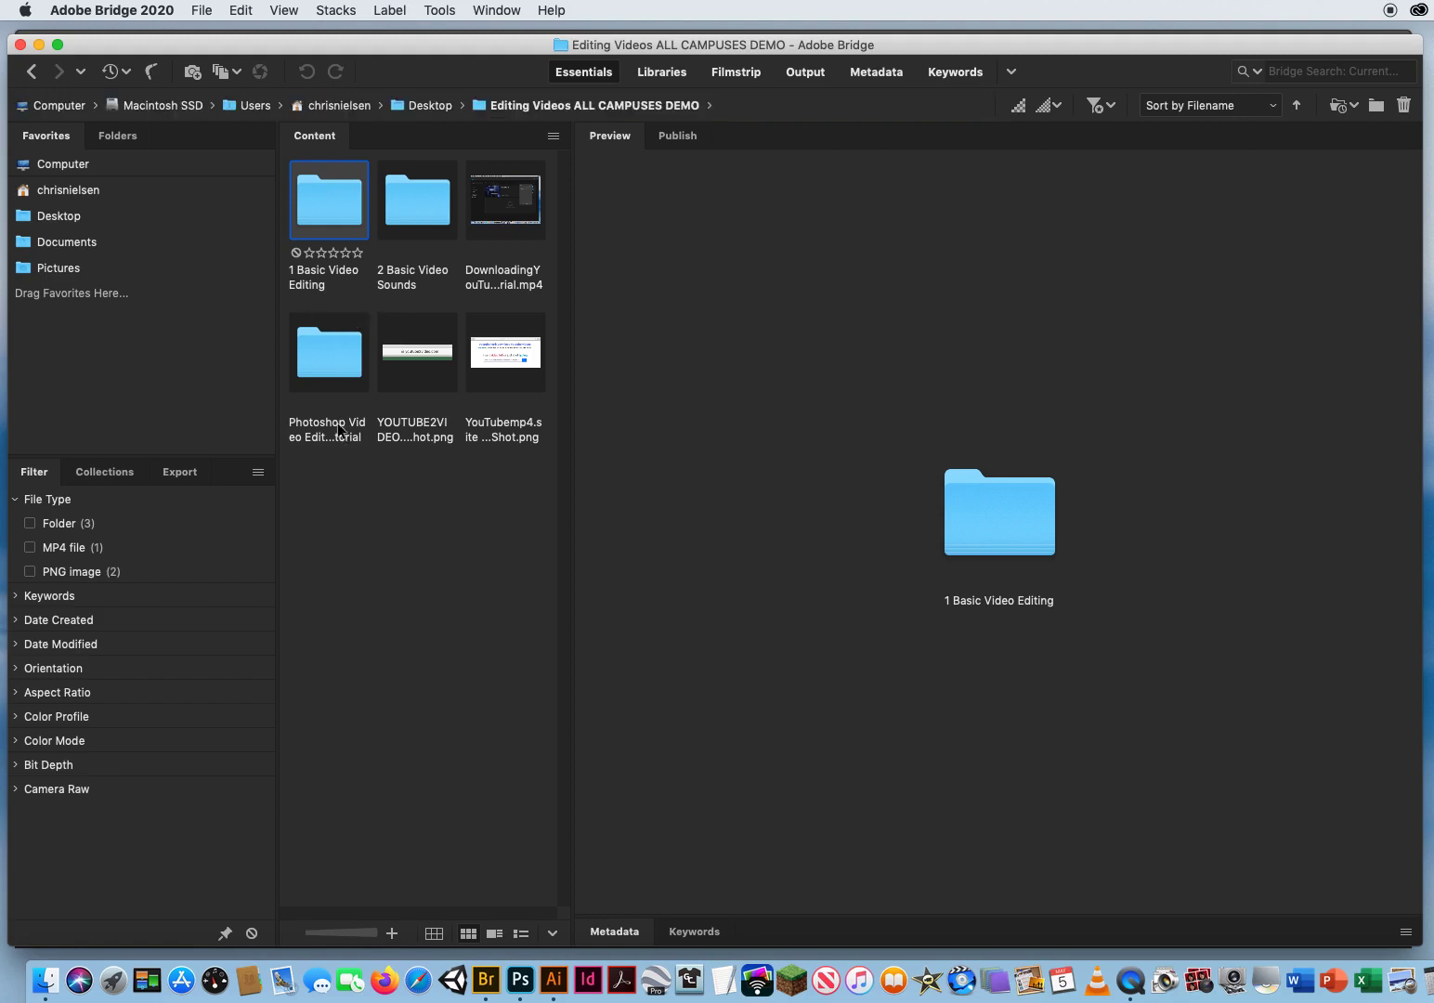
{"action": "double_click", "coordinate": [330, 204]}
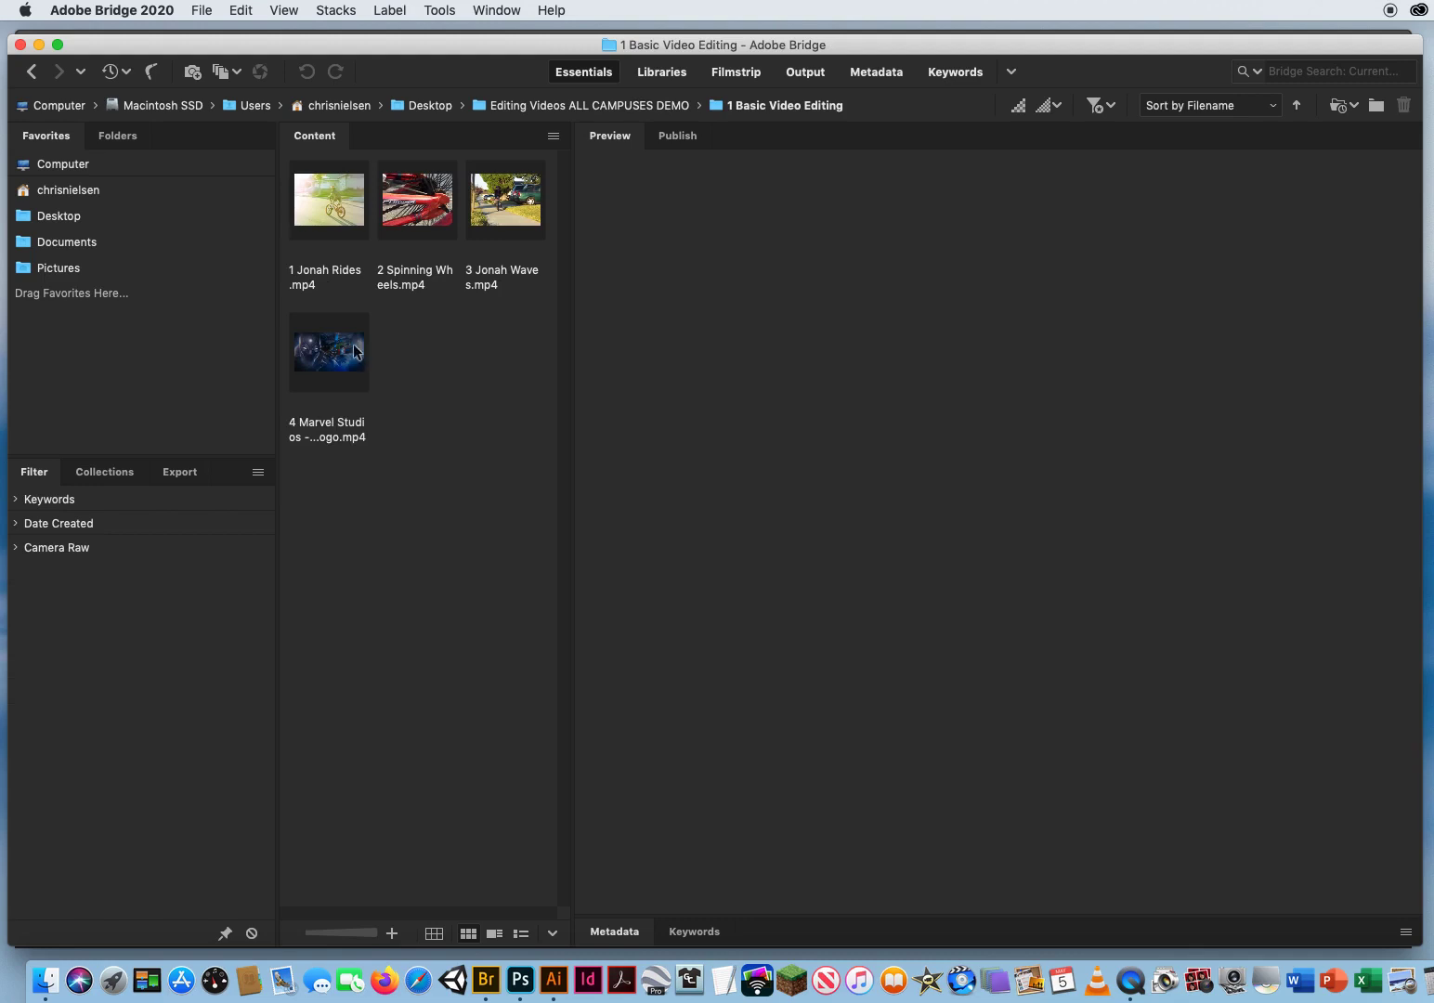
Play a few seconds of the first bike-riding clip and of 2 Spinning Wheels.mp4, pausing each one
{"action": "left_click", "coordinate": [331, 211]}
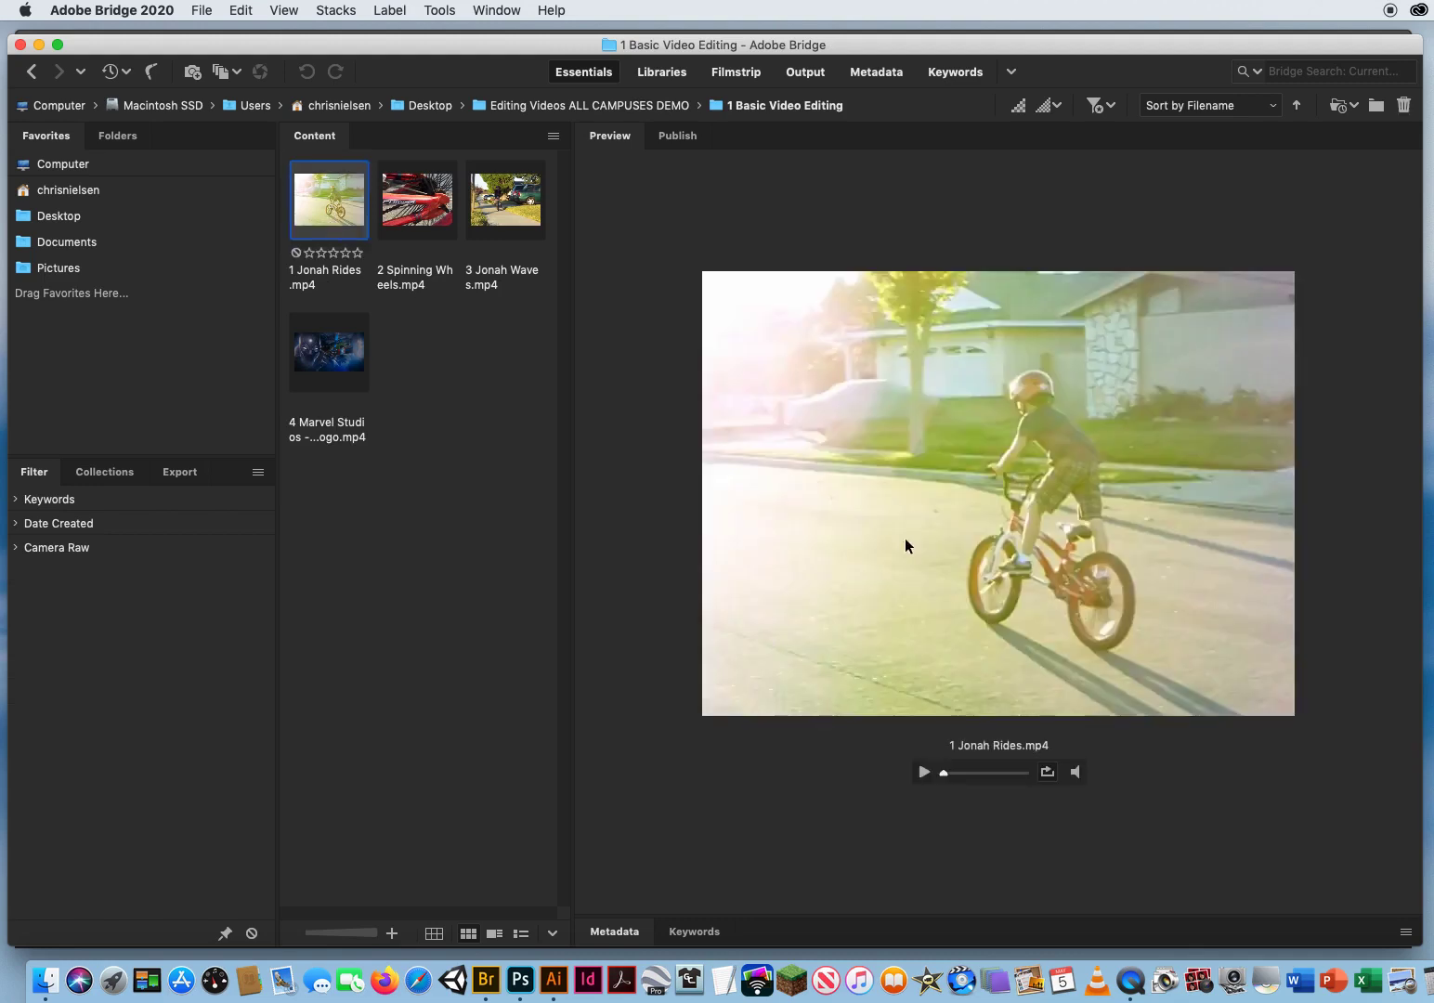
{"action": "left_click", "coordinate": [924, 771]}
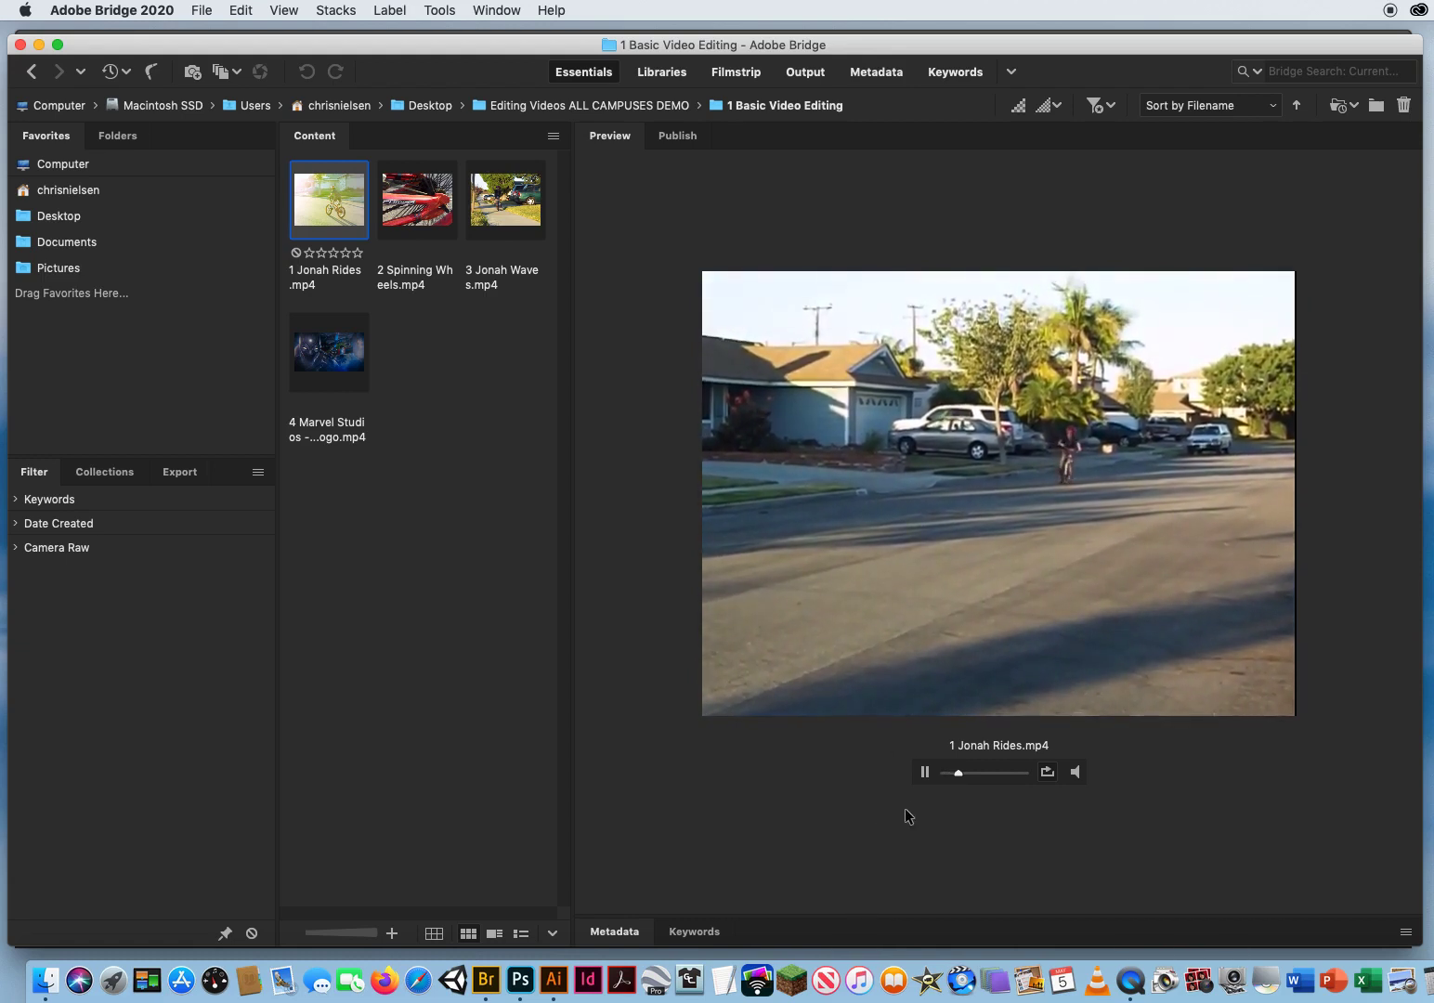
{"action": "left_click", "coordinate": [925, 773]}
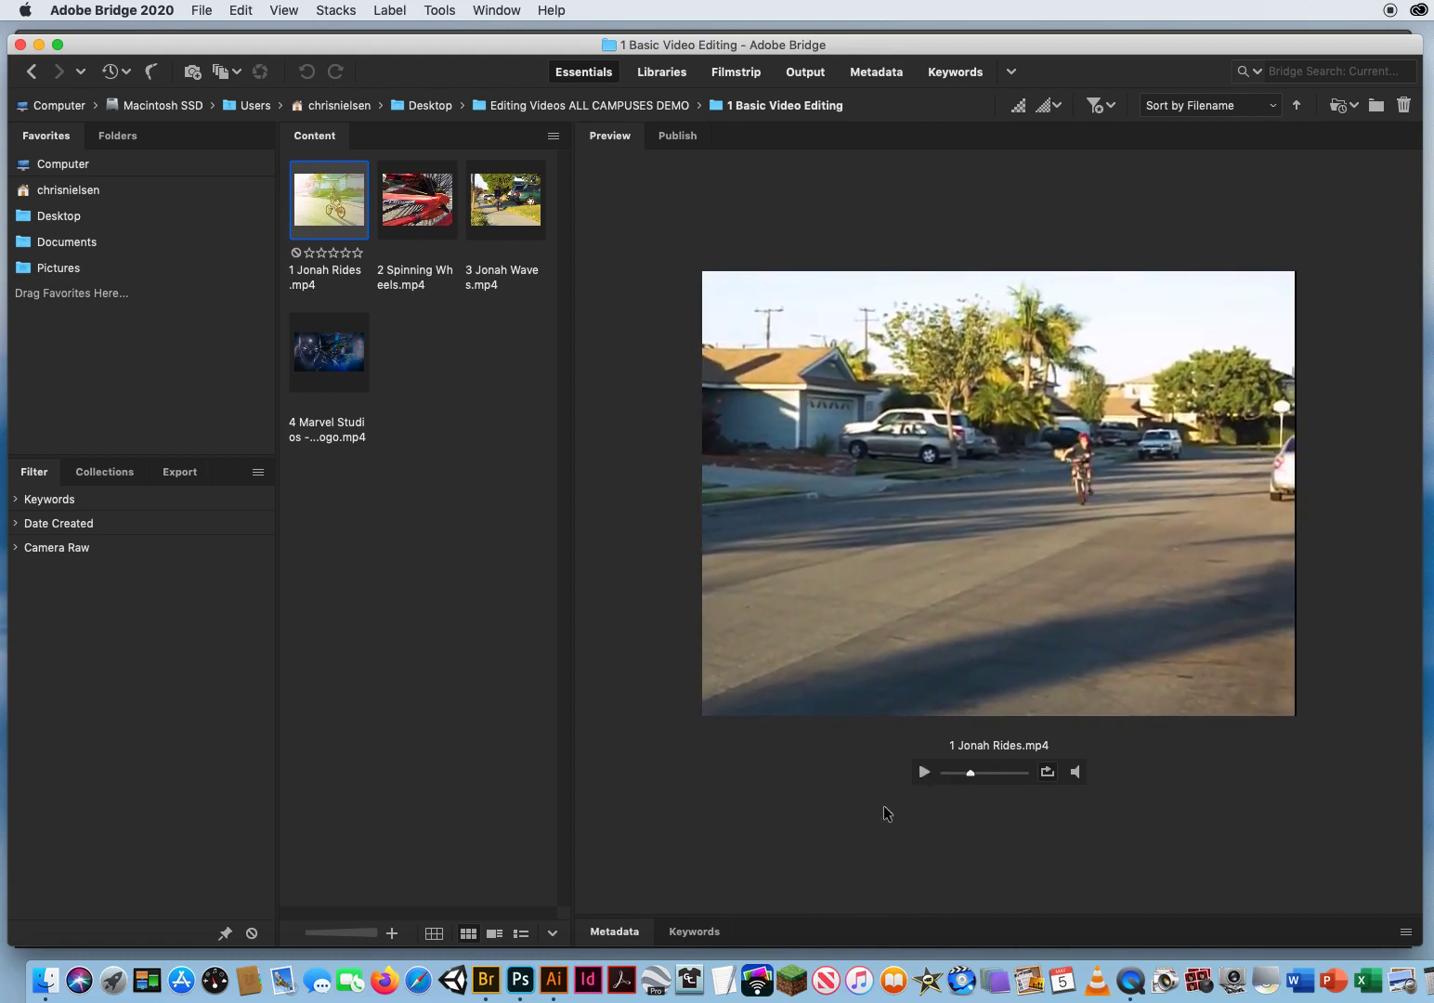
{"action": "left_click", "coordinate": [416, 203]}
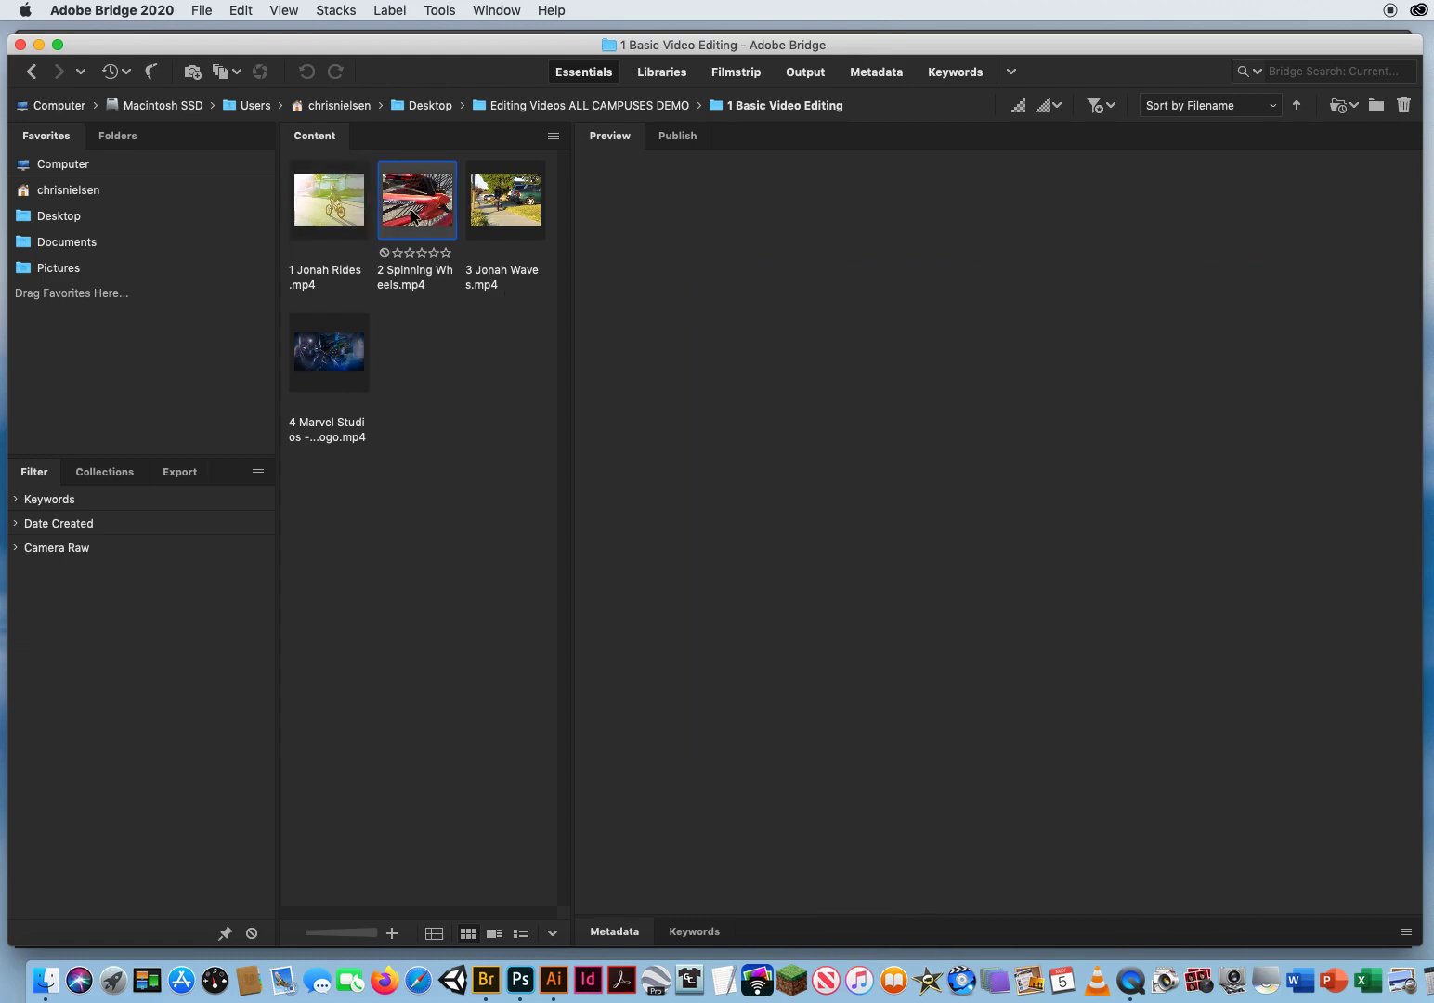
{"action": "left_click", "coordinate": [925, 773]}
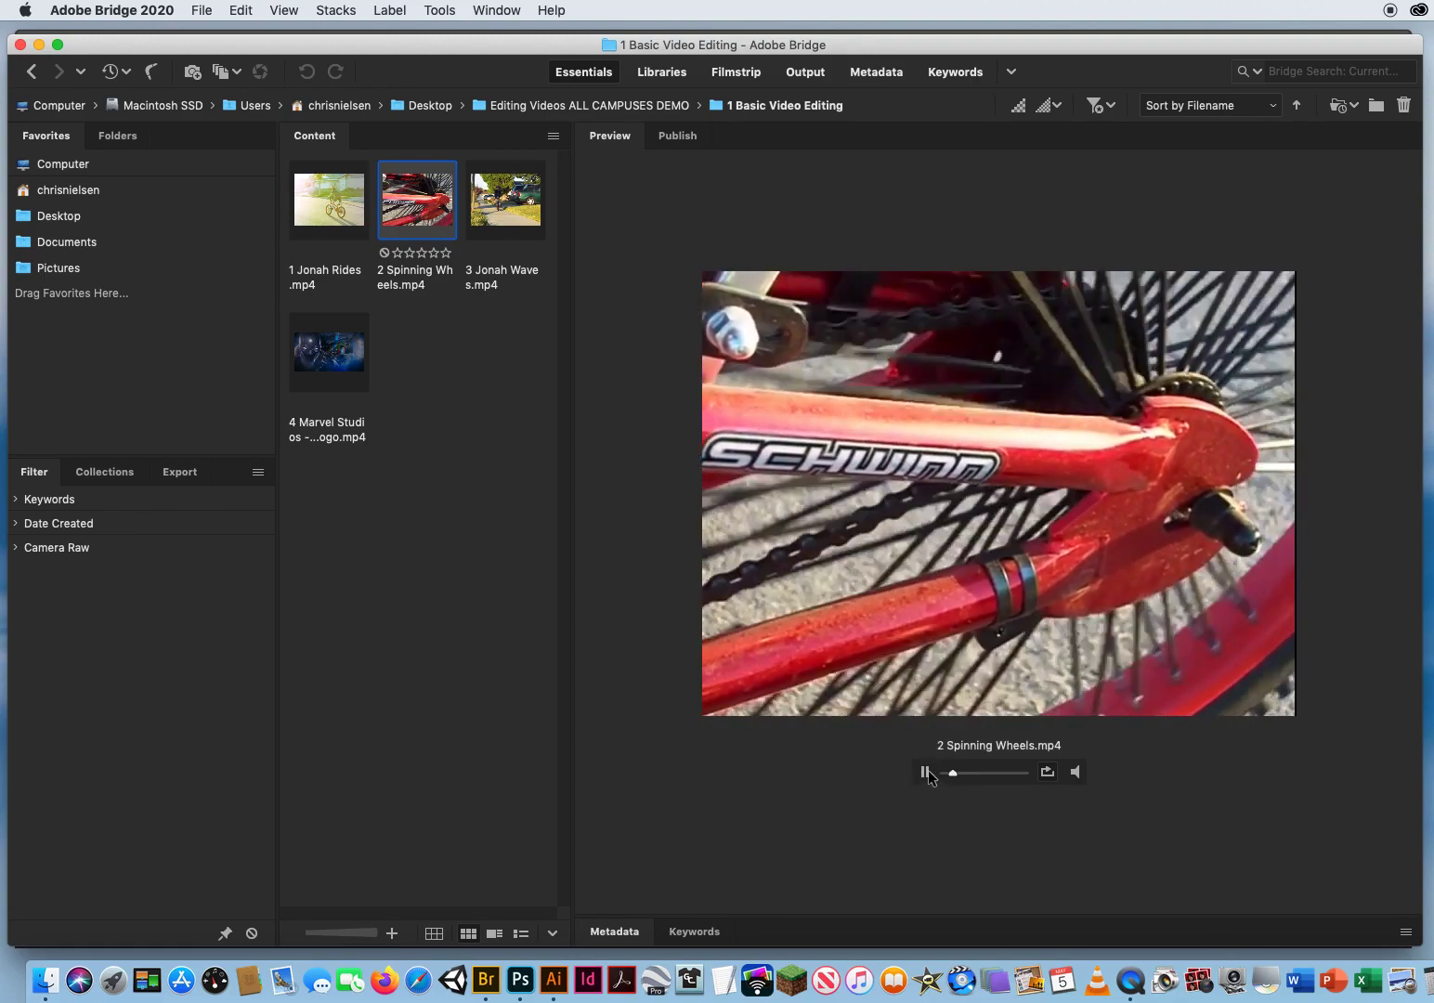
{"action": "left_click", "coordinate": [925, 773]}
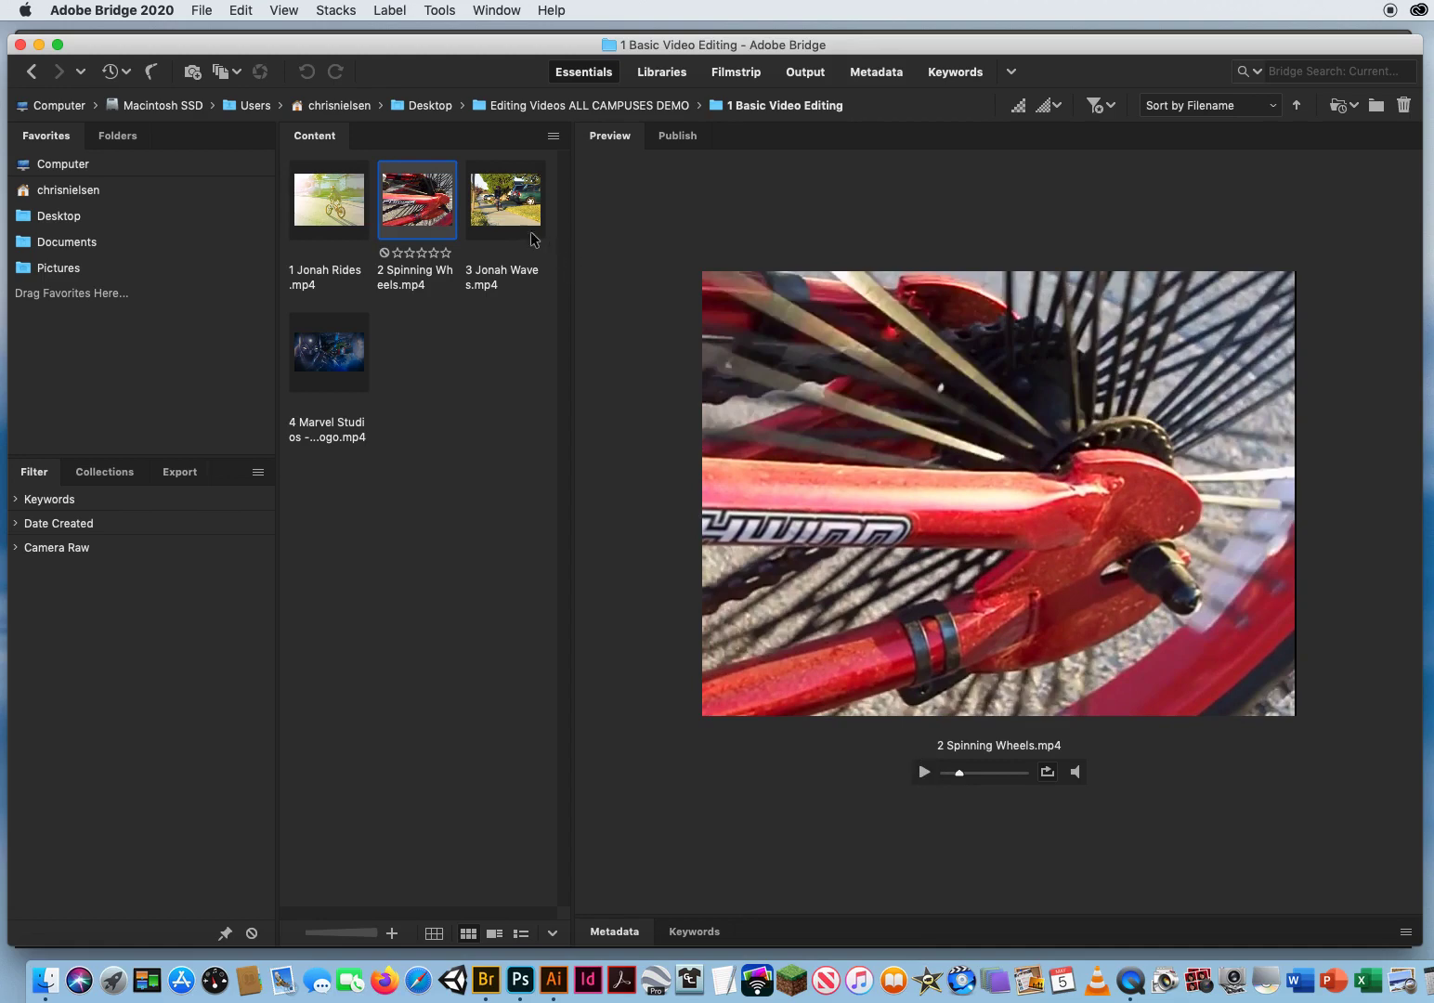
Play a few seconds of the third clip with the waving rider and of the fourth Marvel Studios intro clip, pausing each
{"action": "left_click", "coordinate": [506, 212]}
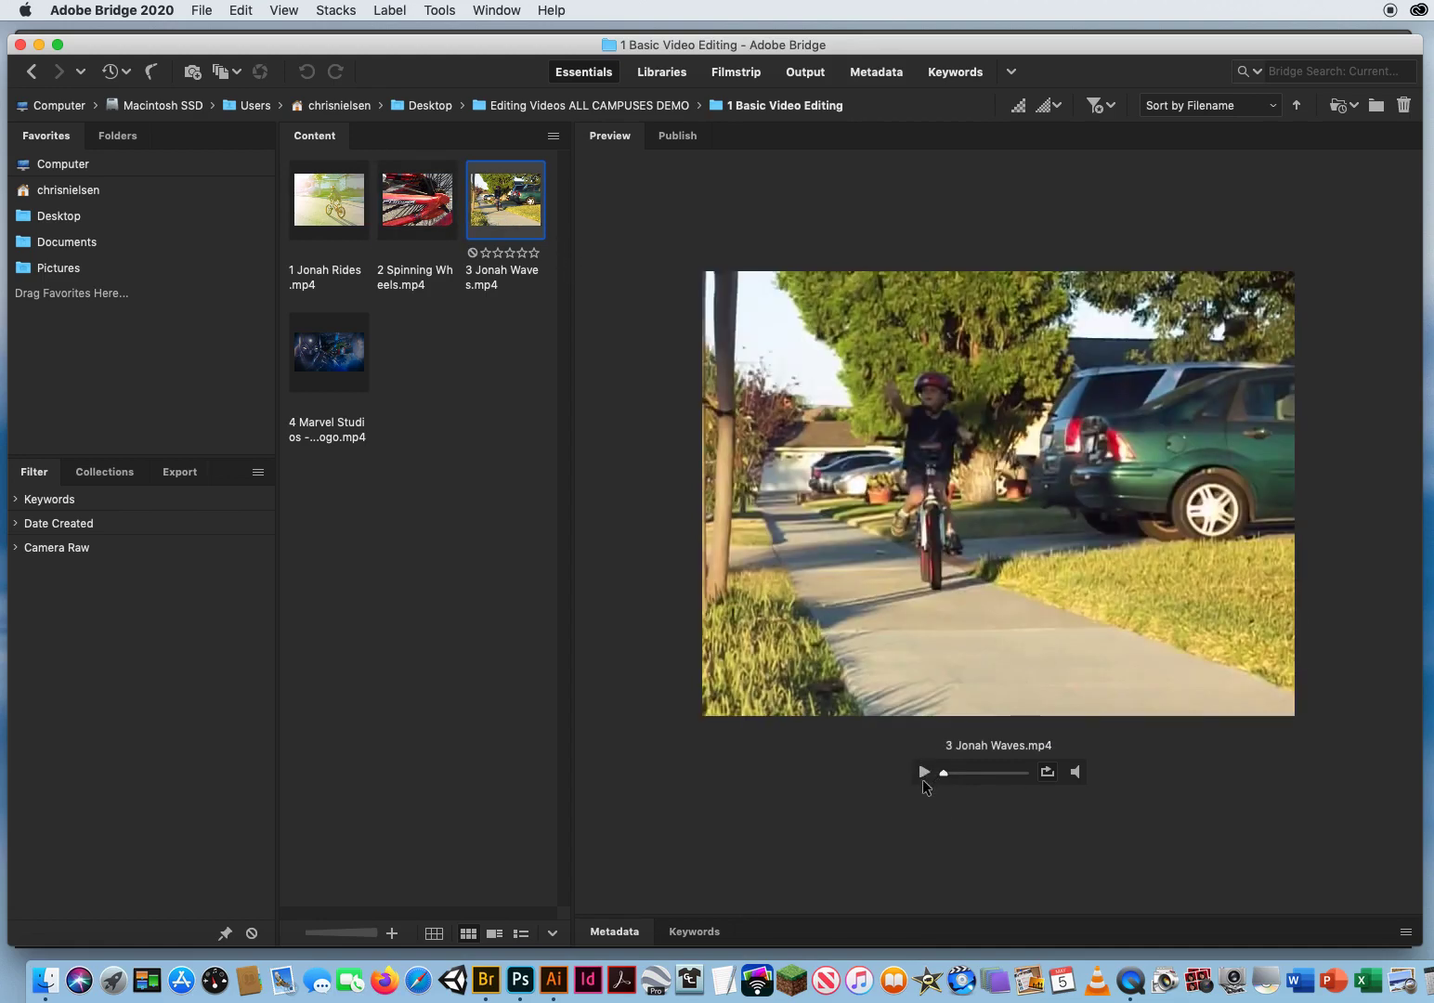
{"action": "left_click", "coordinate": [925, 773]}
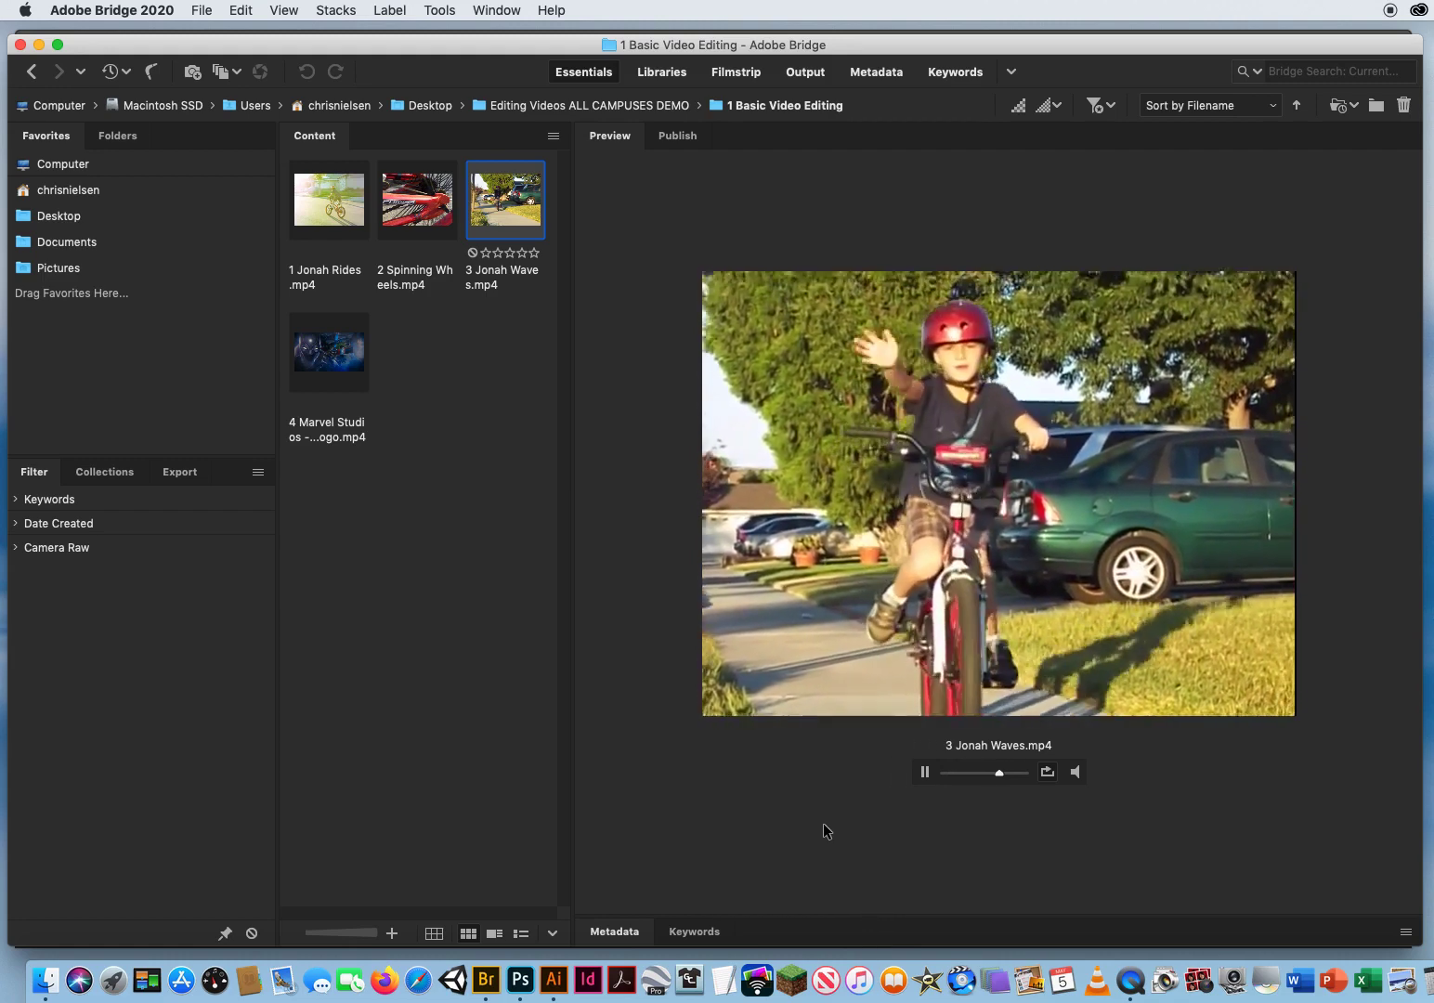
{"action": "left_click", "coordinate": [924, 771]}
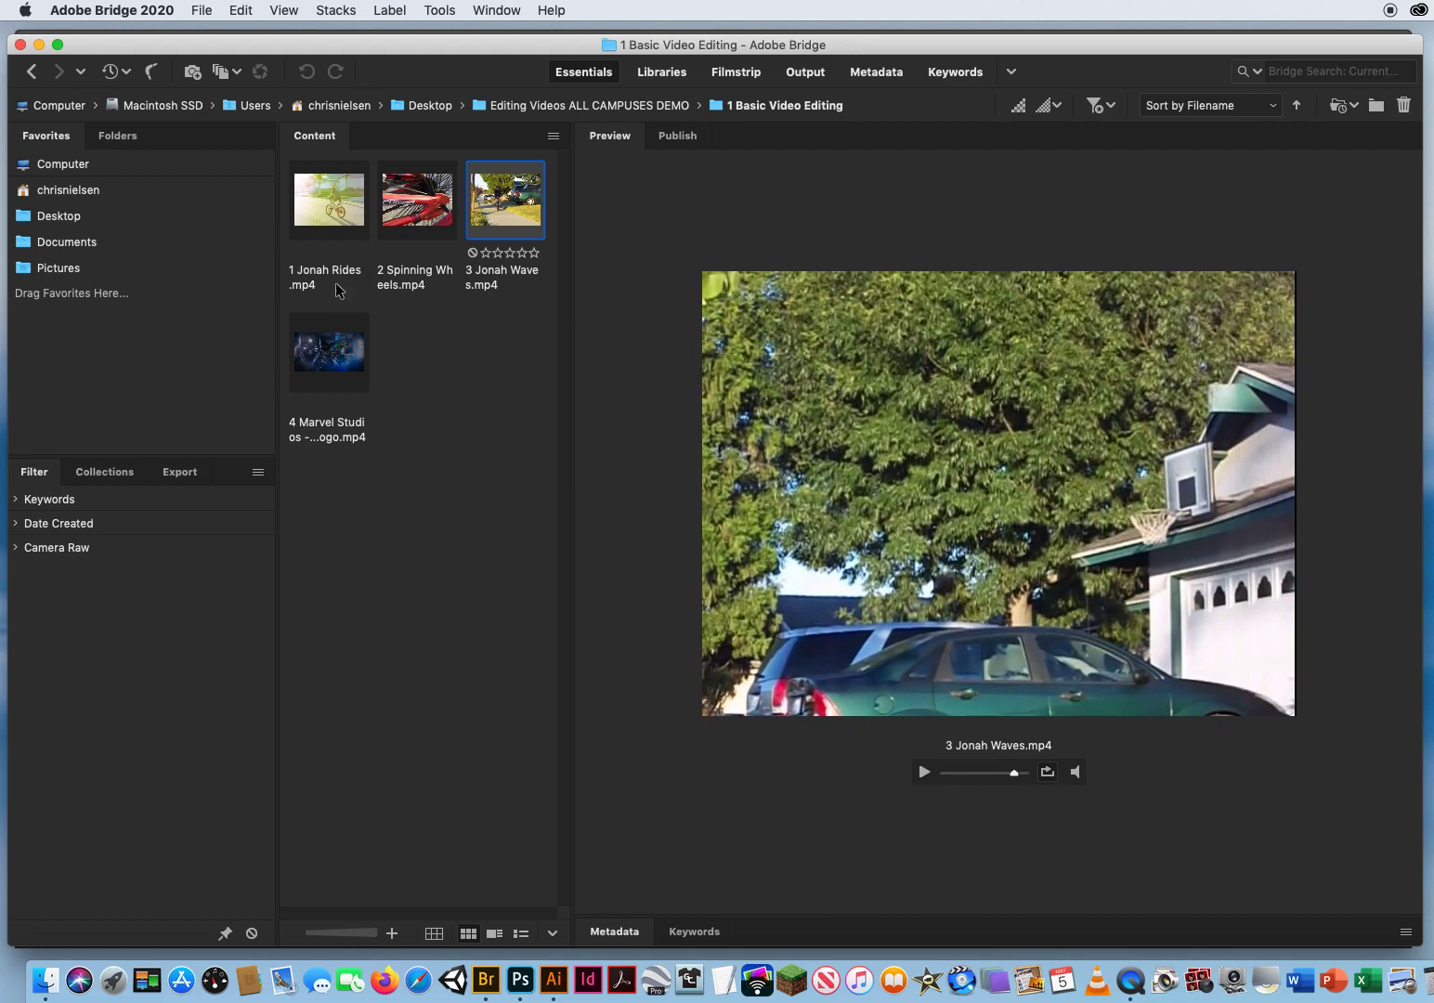
{"action": "left_click", "coordinate": [336, 351]}
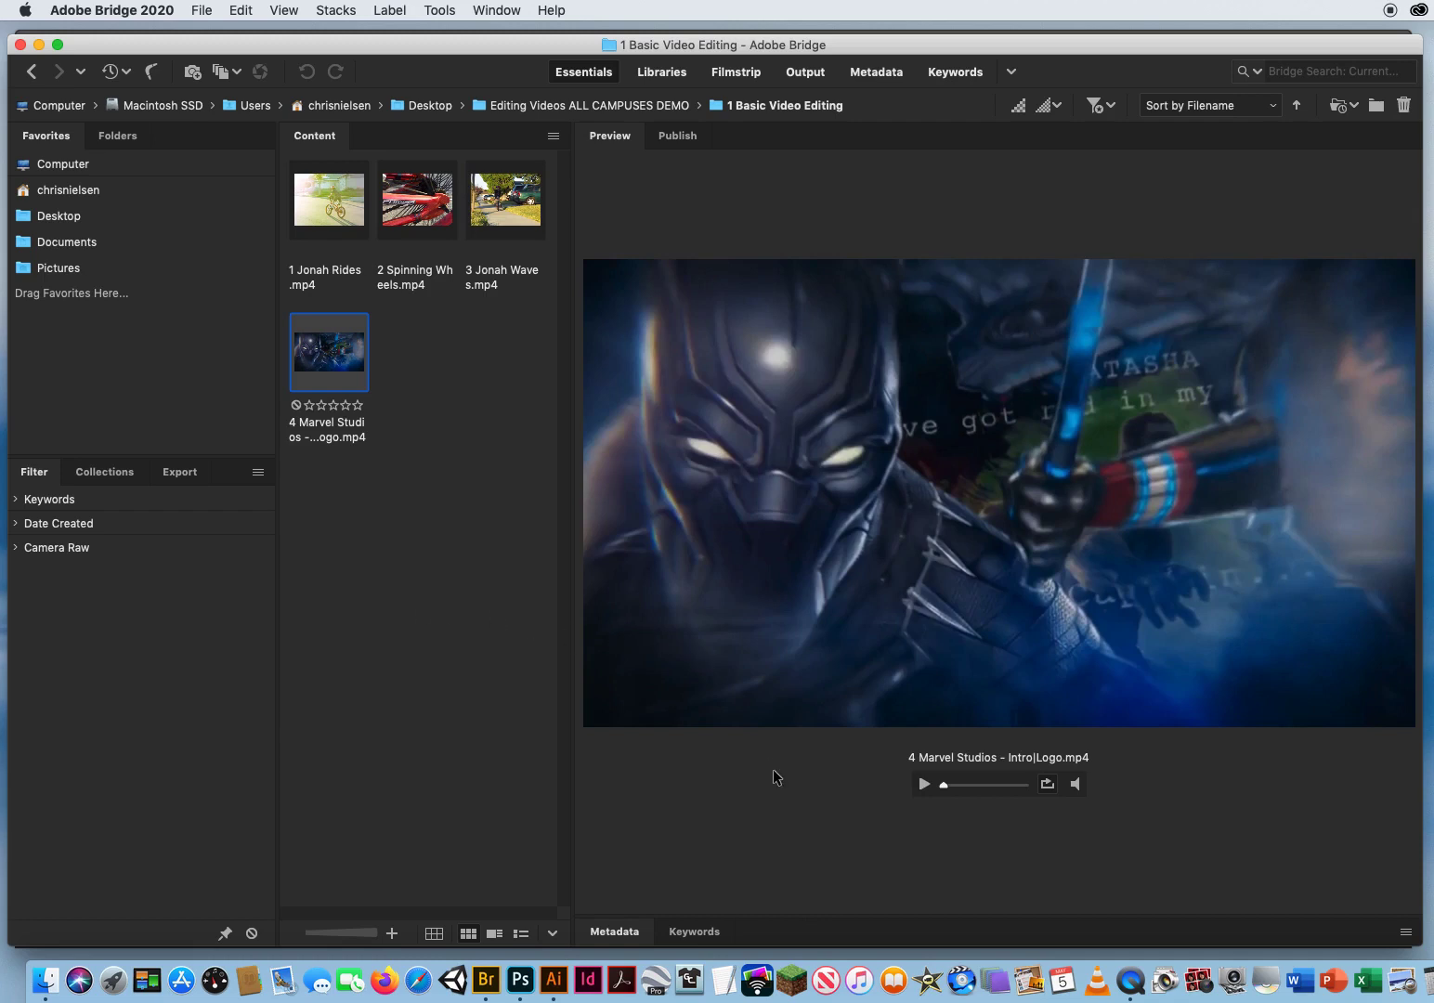
{"action": "left_click", "coordinate": [924, 784]}
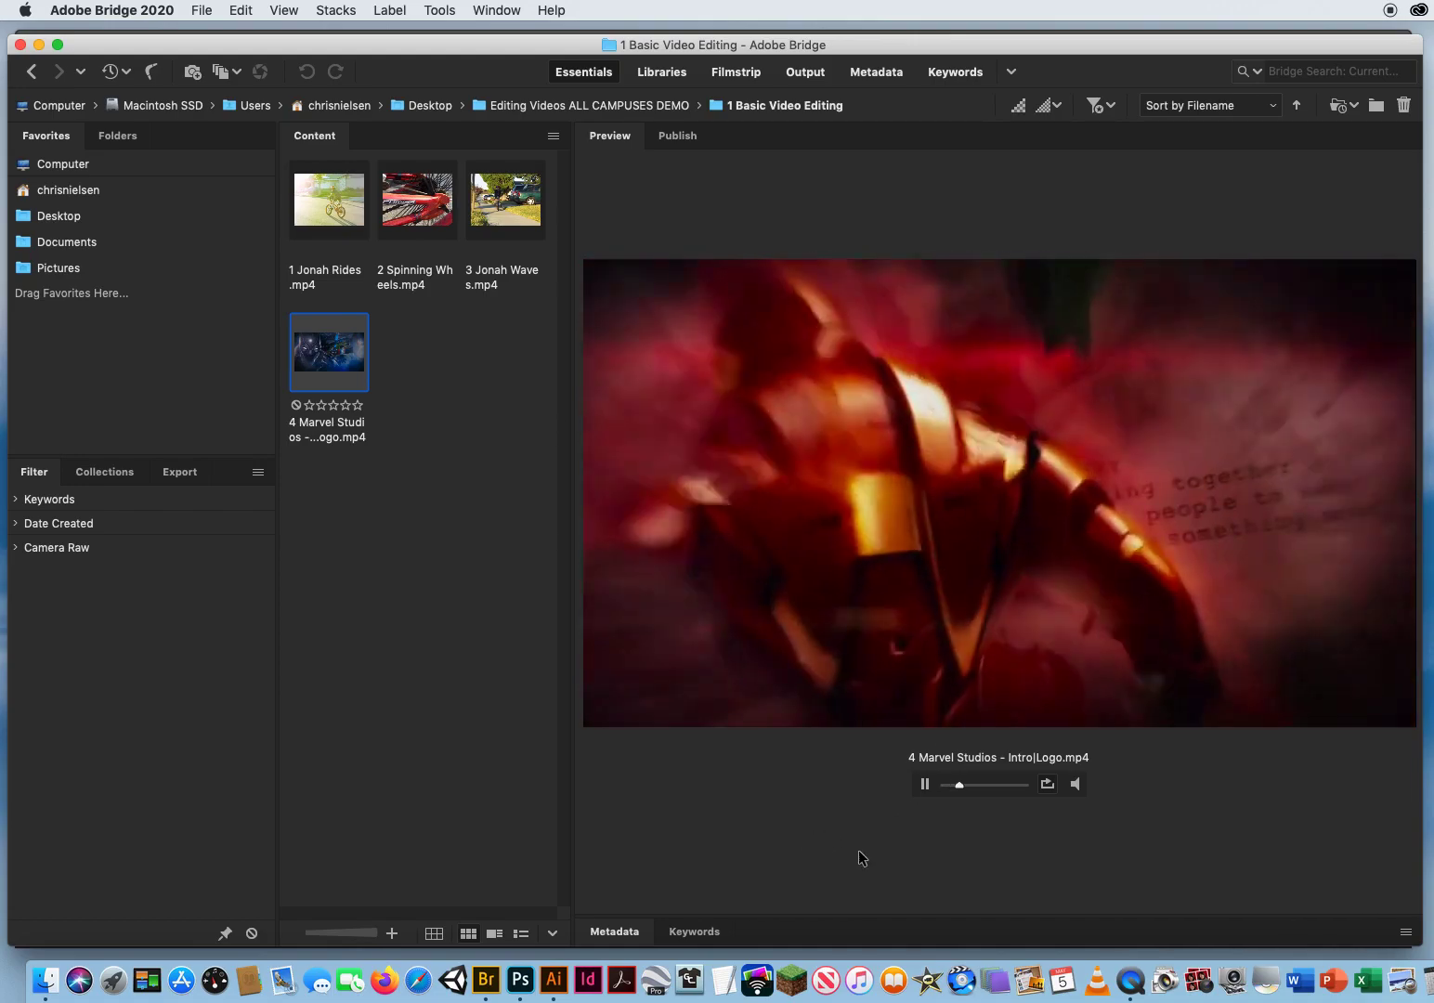
{"action": "left_click", "coordinate": [924, 784]}
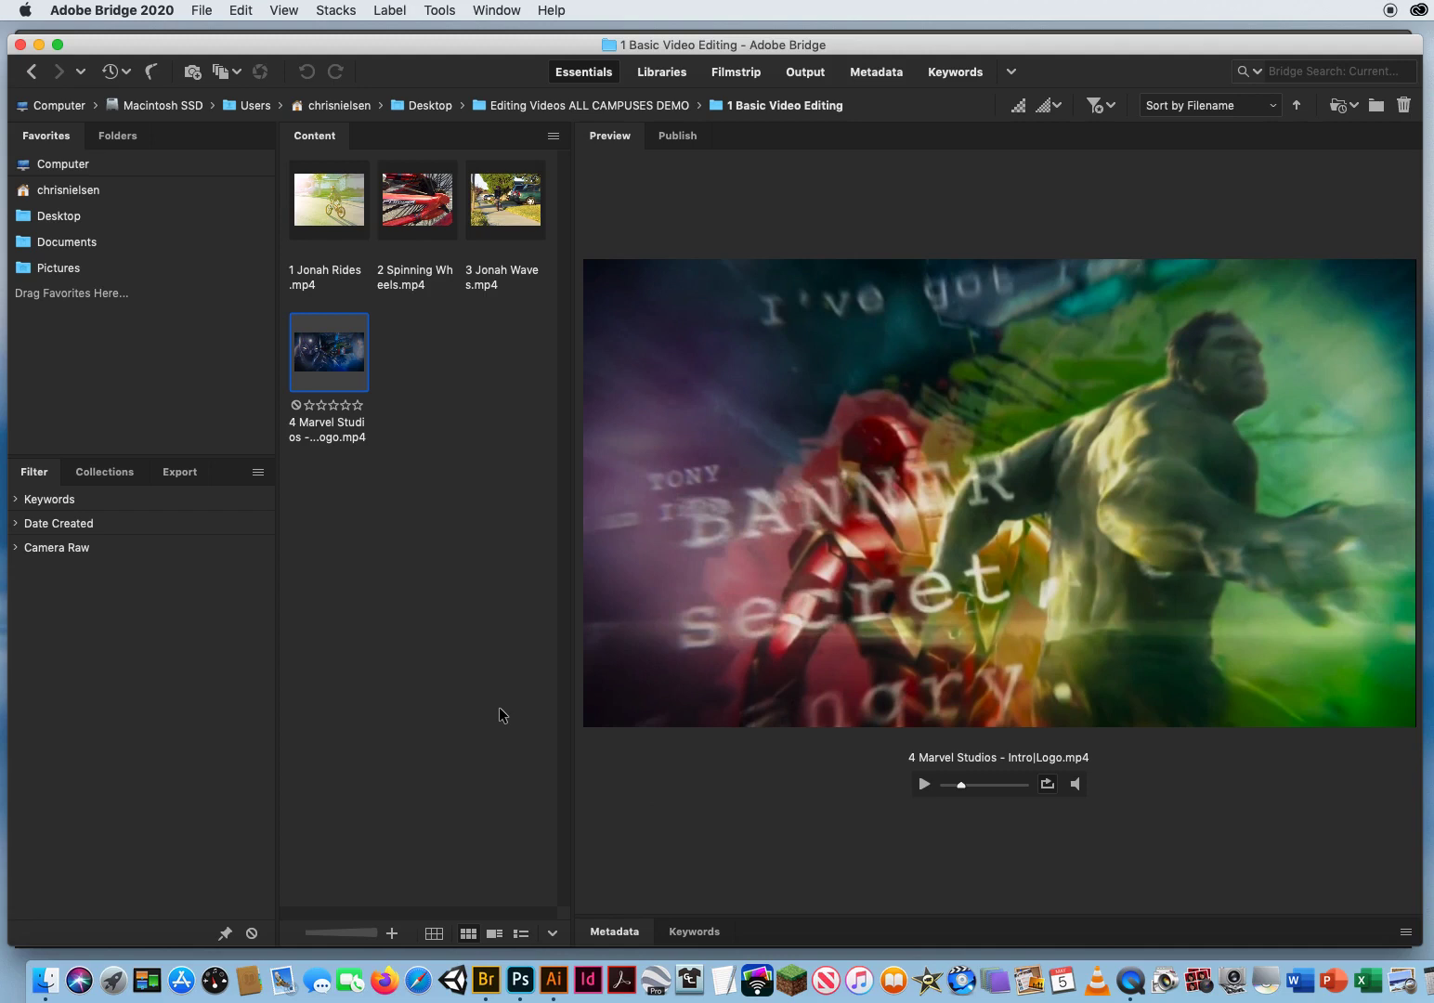
Select all four video clips in the folder and load them into Photoshop as layers of one document
{"action": "left_click", "coordinate": [331, 214]}
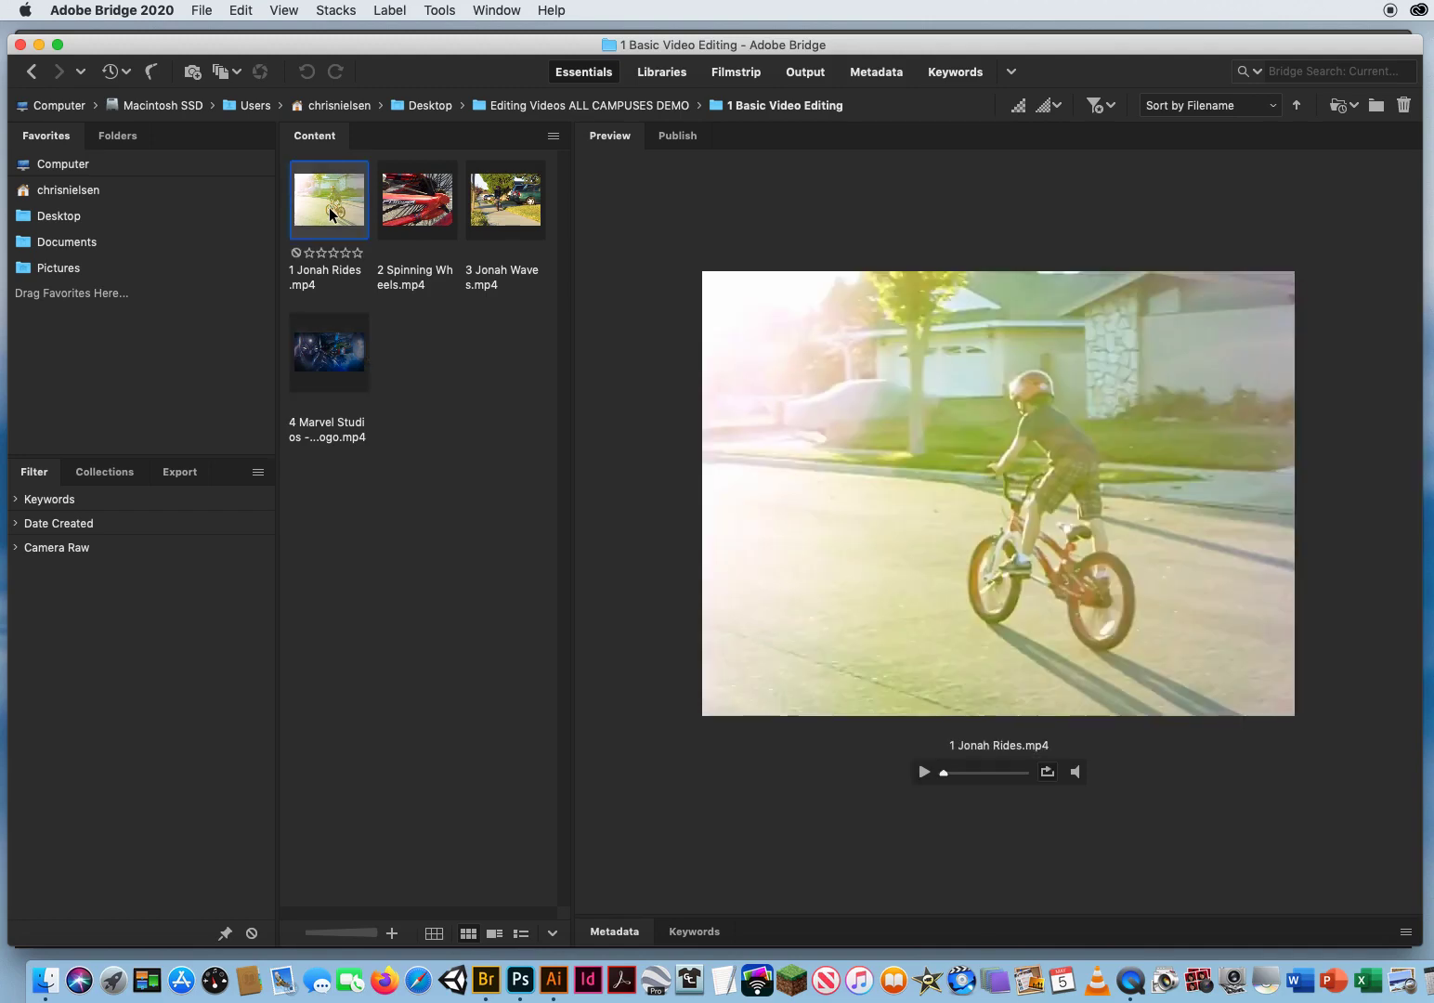
{"action": "left_click", "coordinate": [402, 213], "text": "super"}
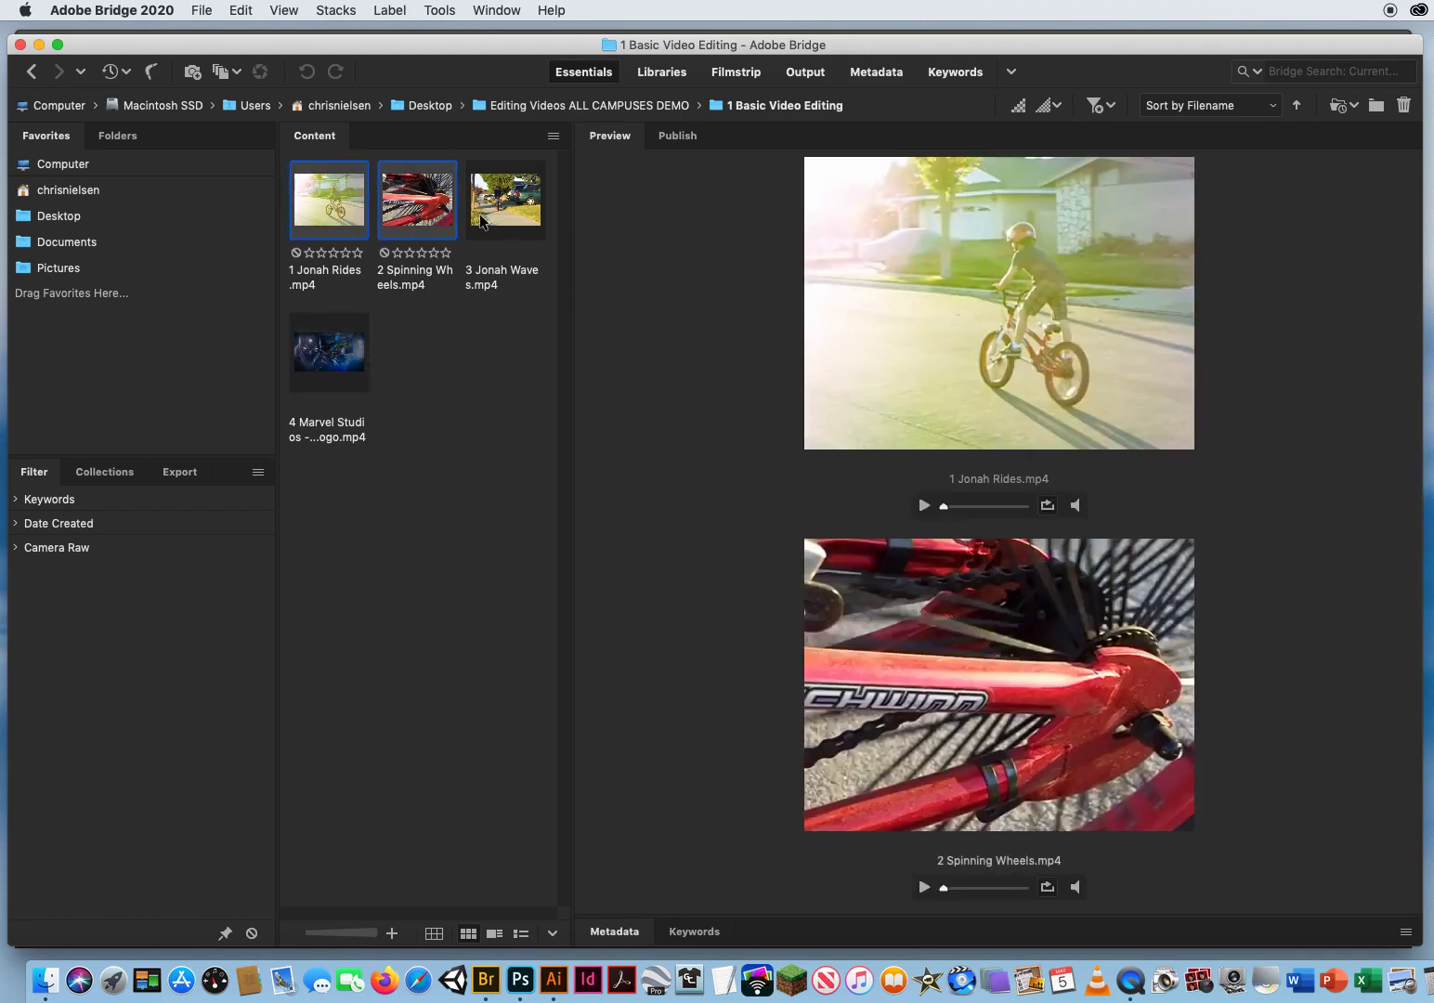
{"action": "left_click", "coordinate": [499, 211], "text": "super"}
{"action": "left_click", "coordinate": [349, 346], "text": "super"}
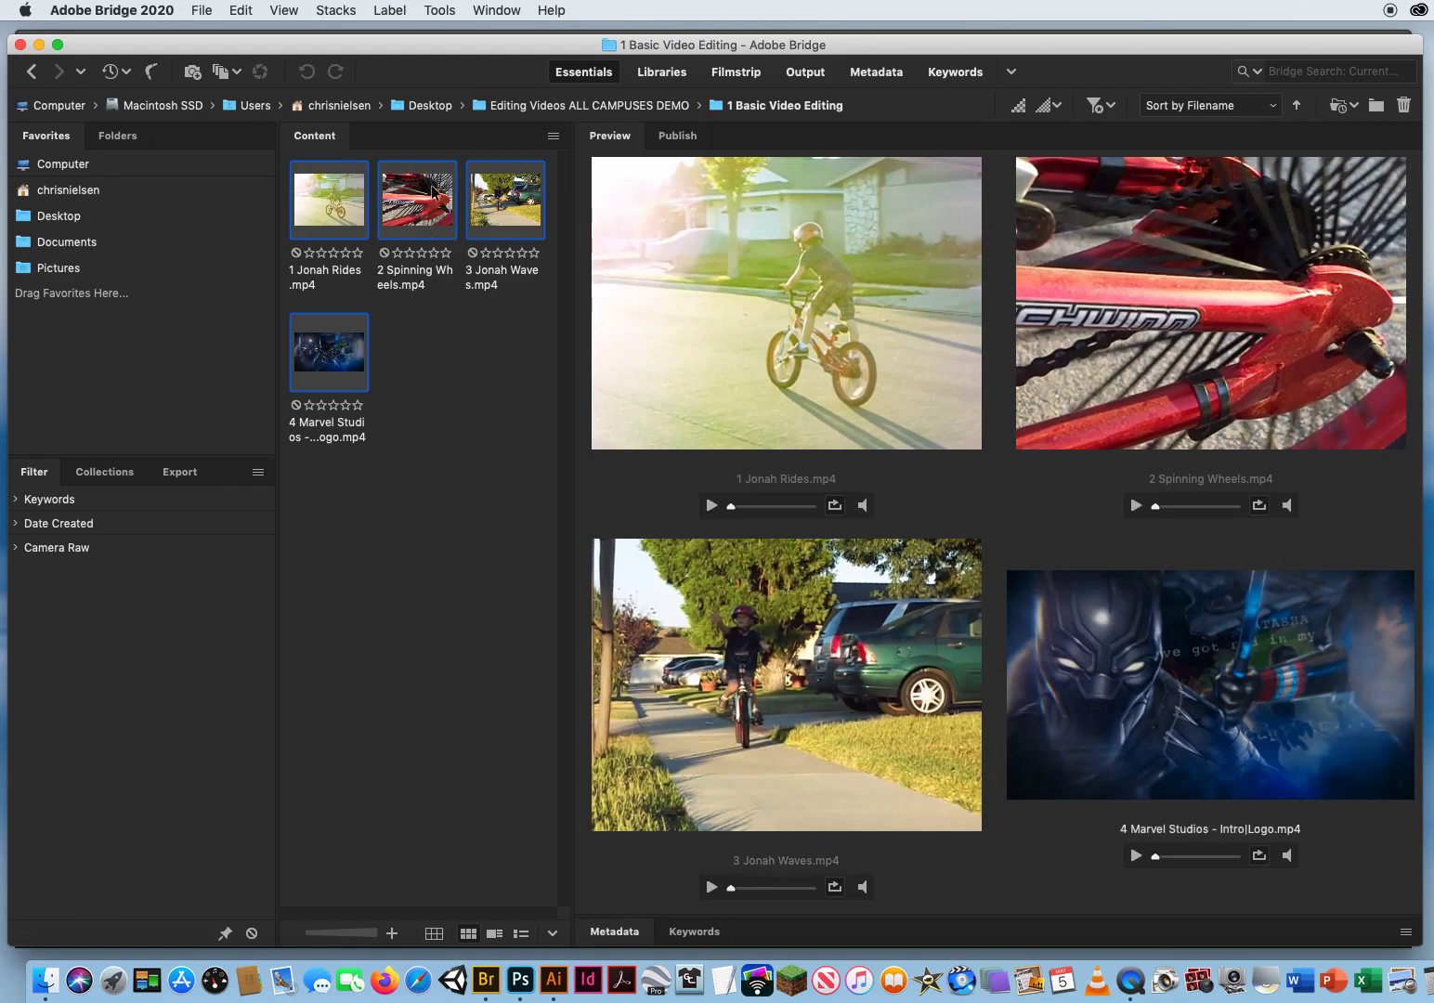
{"action": "left_click", "coordinate": [440, 12]}
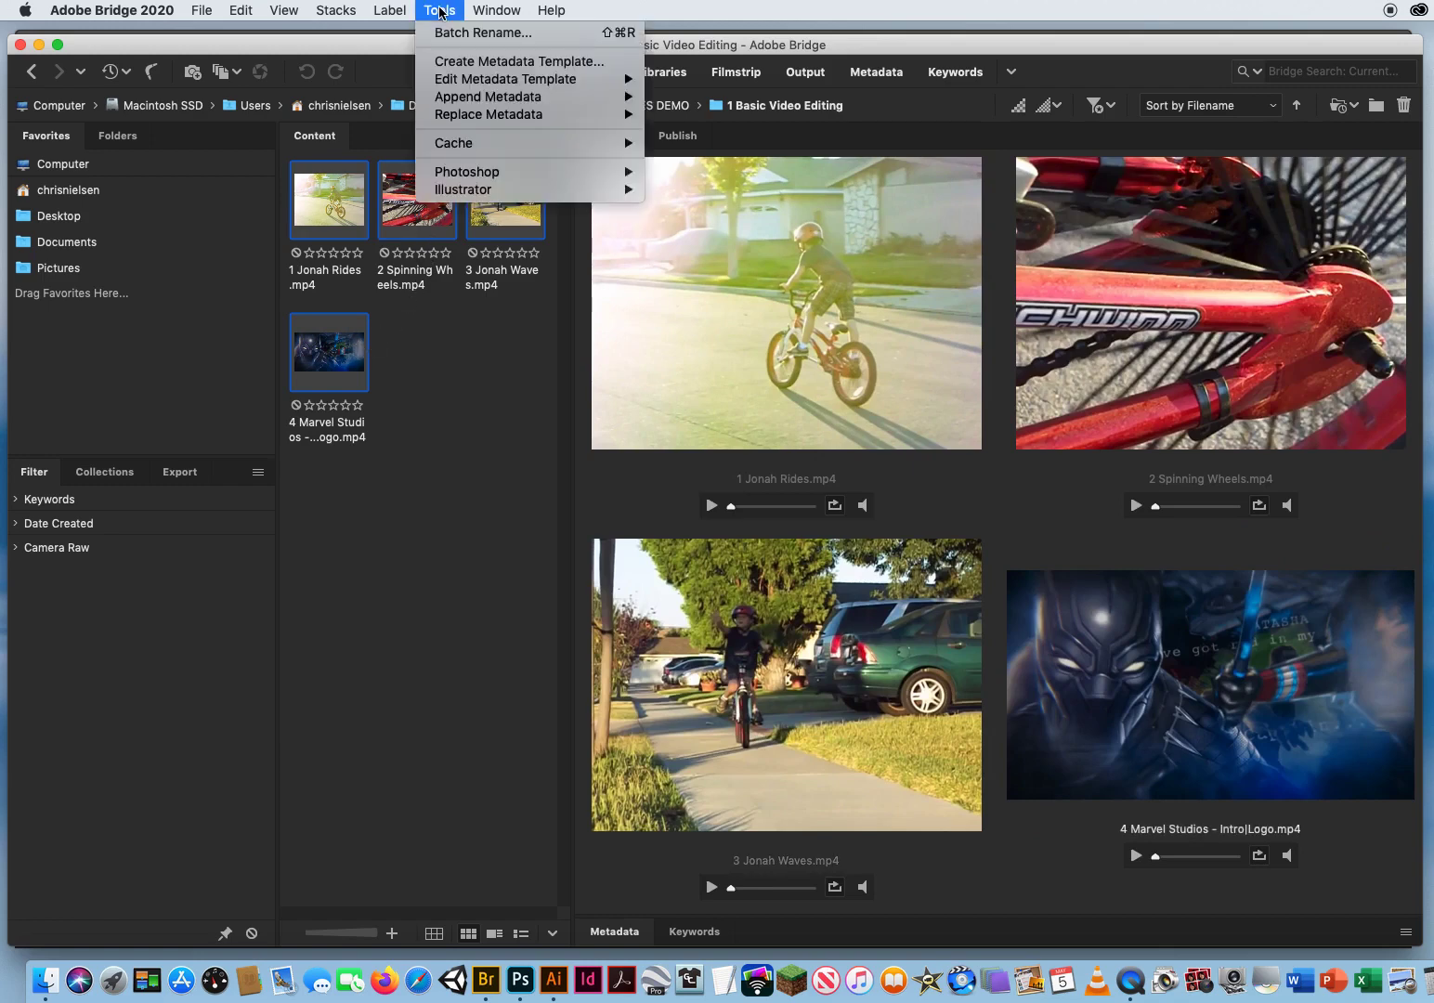
{"action": "mouse_move", "coordinate": [469, 177]}
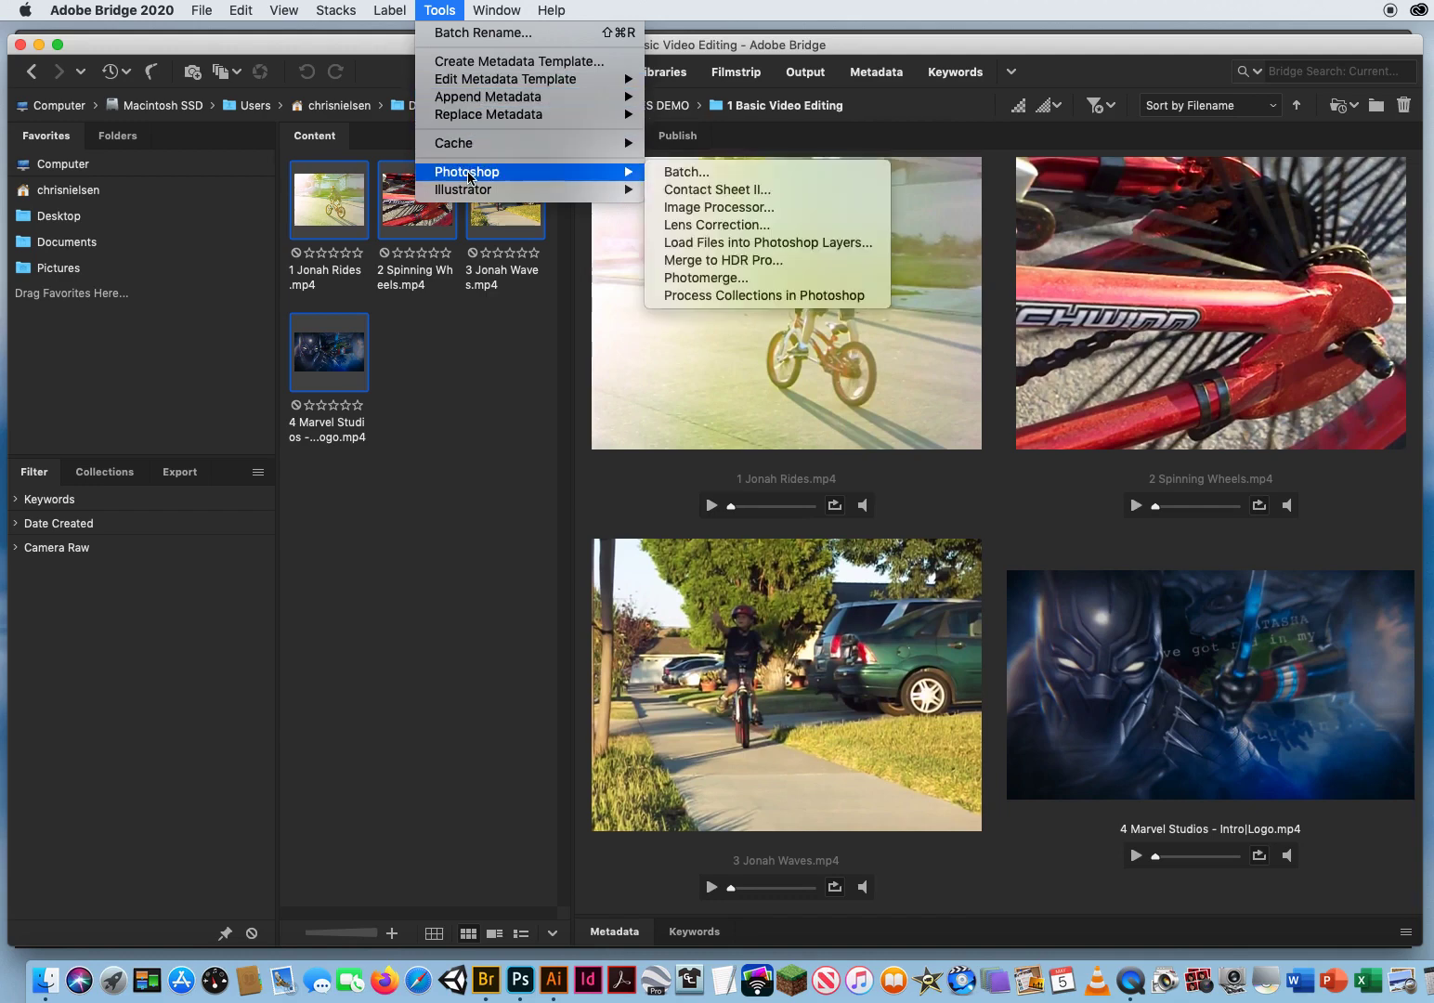
{"action": "left_click", "coordinate": [743, 245]}
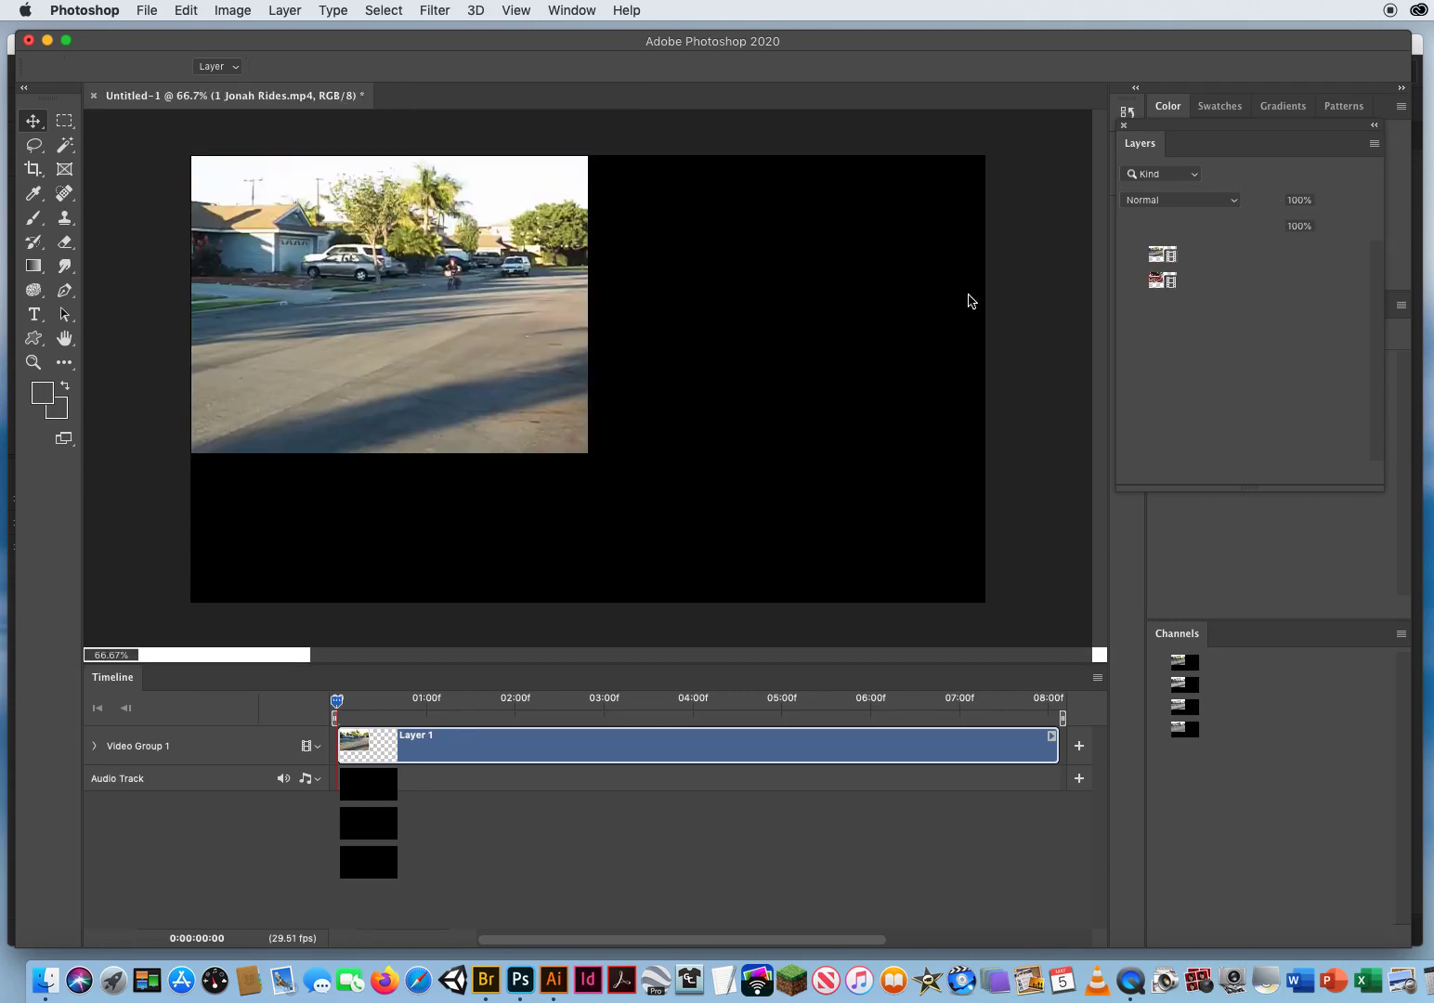
Move the floating Layers panel over the canvas and nudge the Photoshop window slightly upward
{"action": "left_click_drag", "start_coordinate": [1142, 134], "coordinate": [835, 179]}
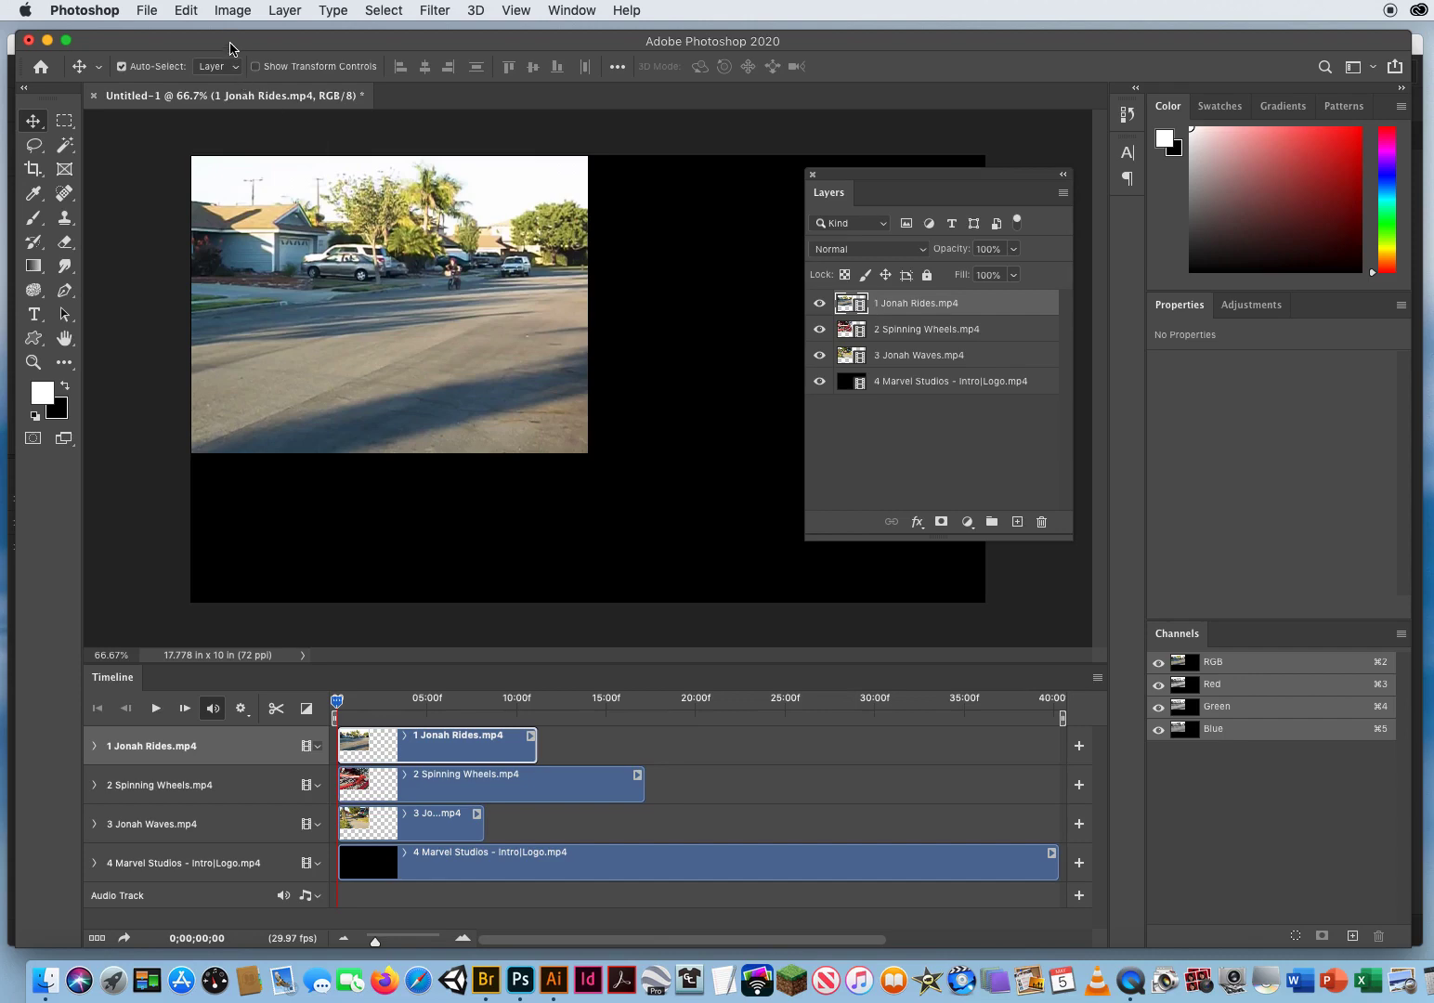
{"action": "left_click_drag", "start_coordinate": [233, 44], "coordinate": [234, 40]}
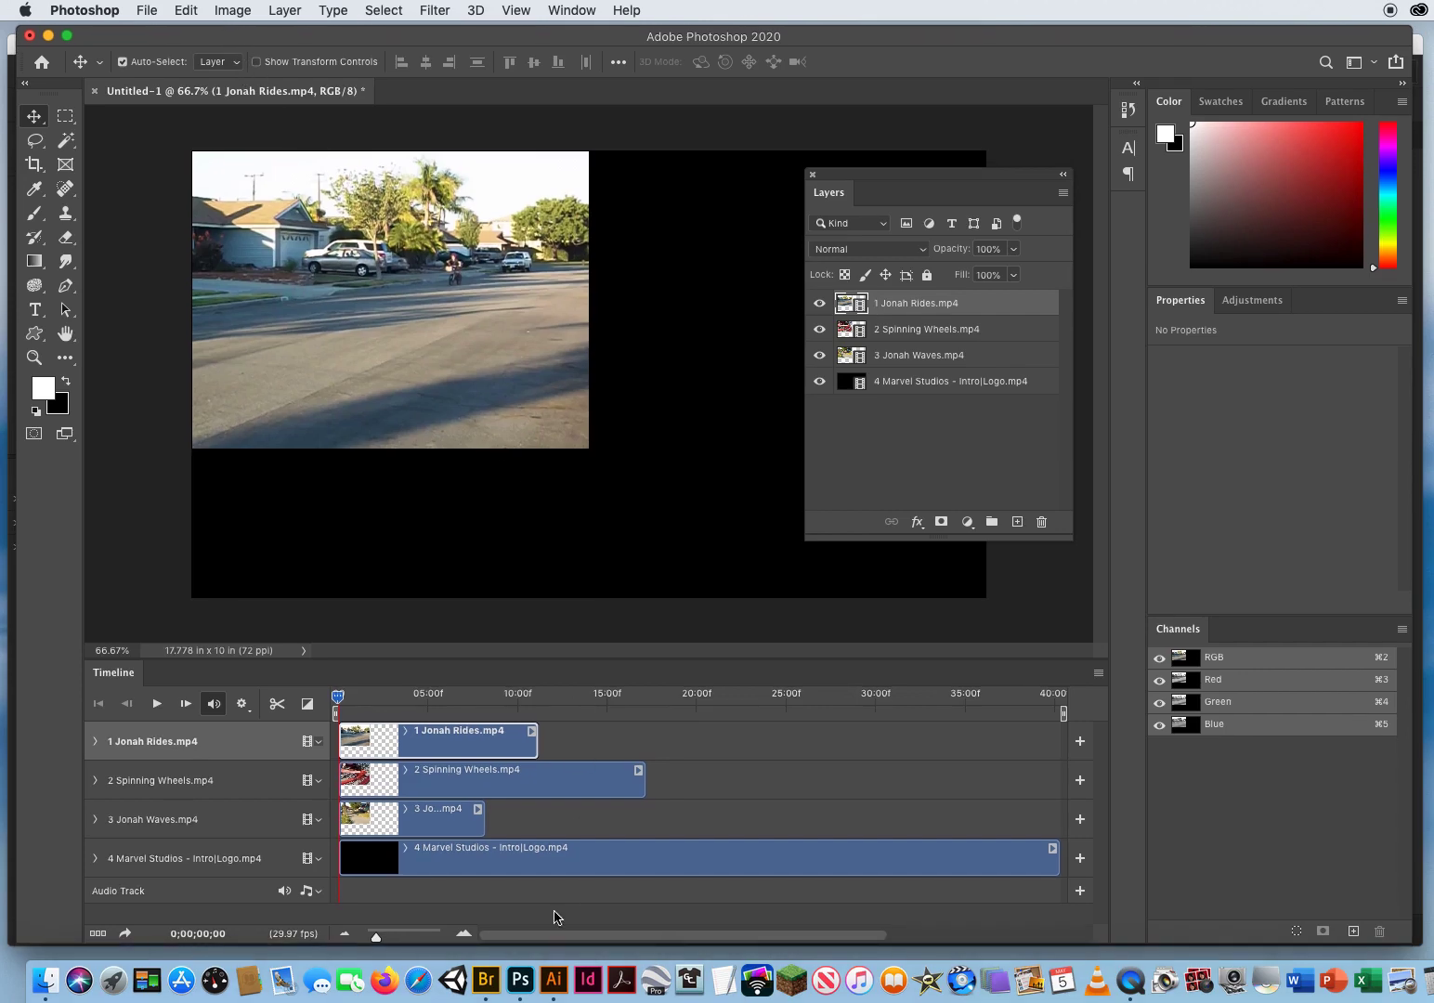
Switch to Adobe Bridge, close it and return to the Photoshop document
{"action": "left_click", "coordinate": [485, 980]}
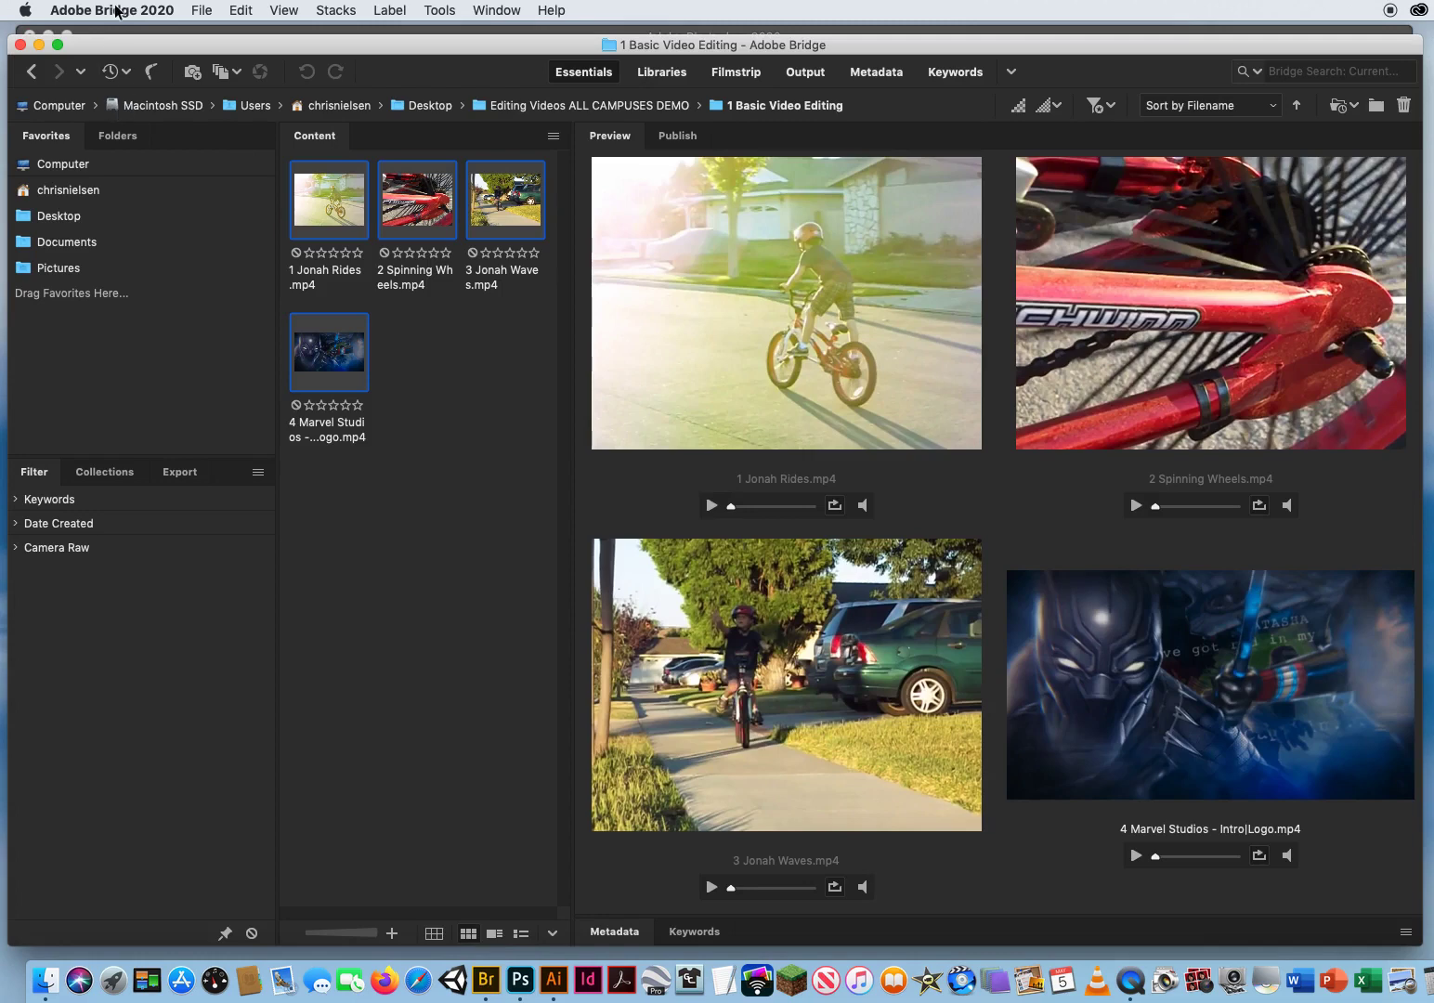
{"action": "left_click", "coordinate": [116, 12]}
{"action": "left_click", "coordinate": [139, 200]}
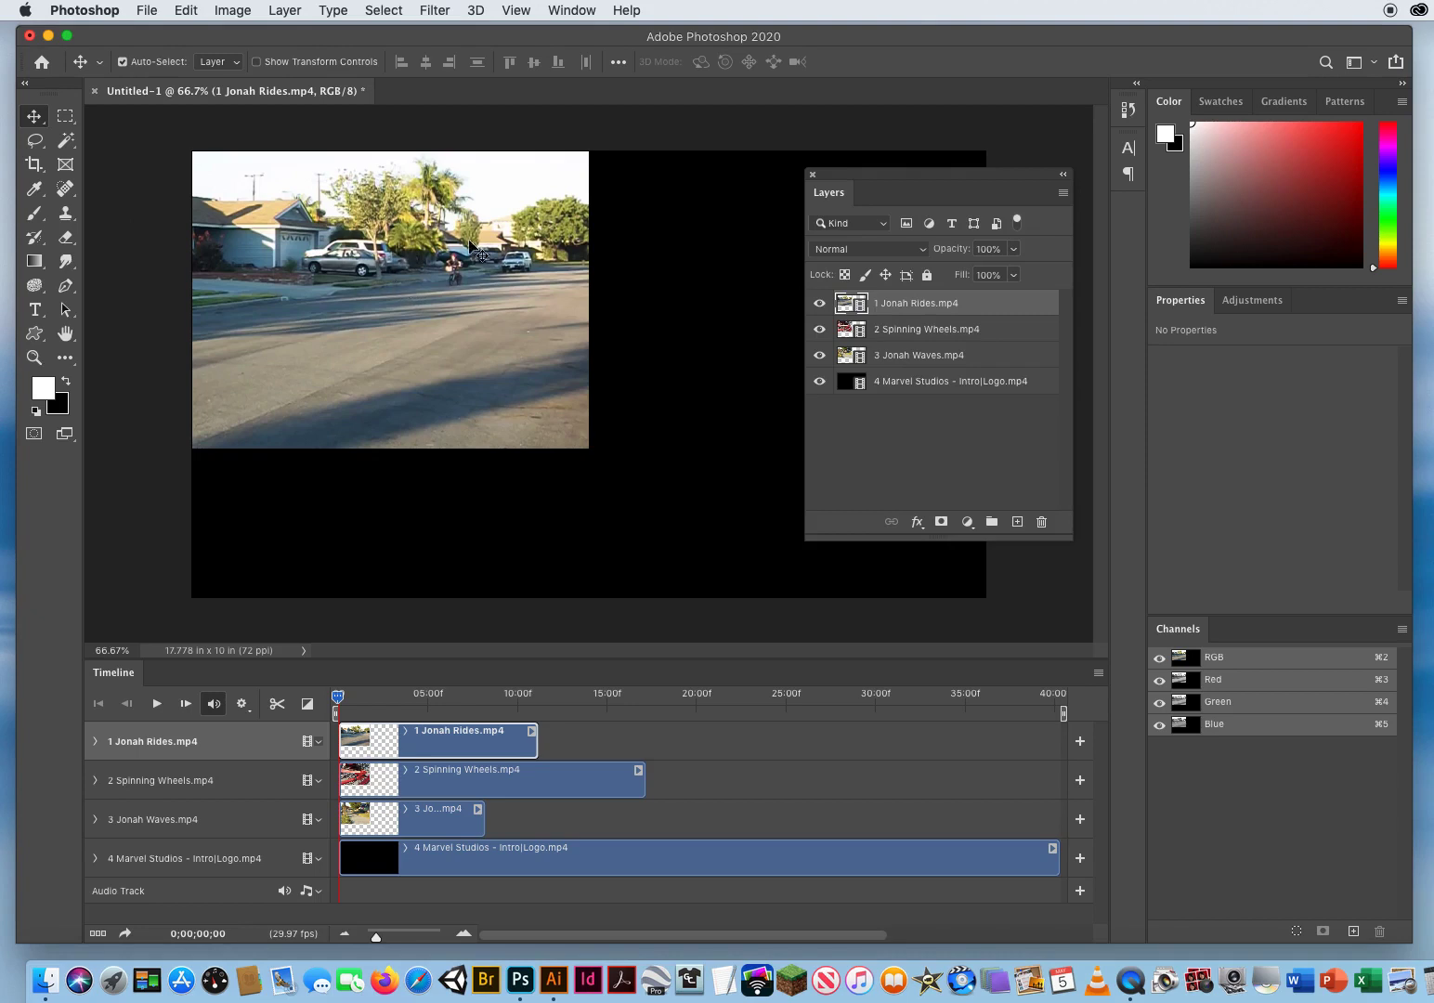
Move the floating Layers panel off the canvas and make the Timeline panel taller
{"action": "left_click_drag", "start_coordinate": [835, 180], "coordinate": [1024, 190]}
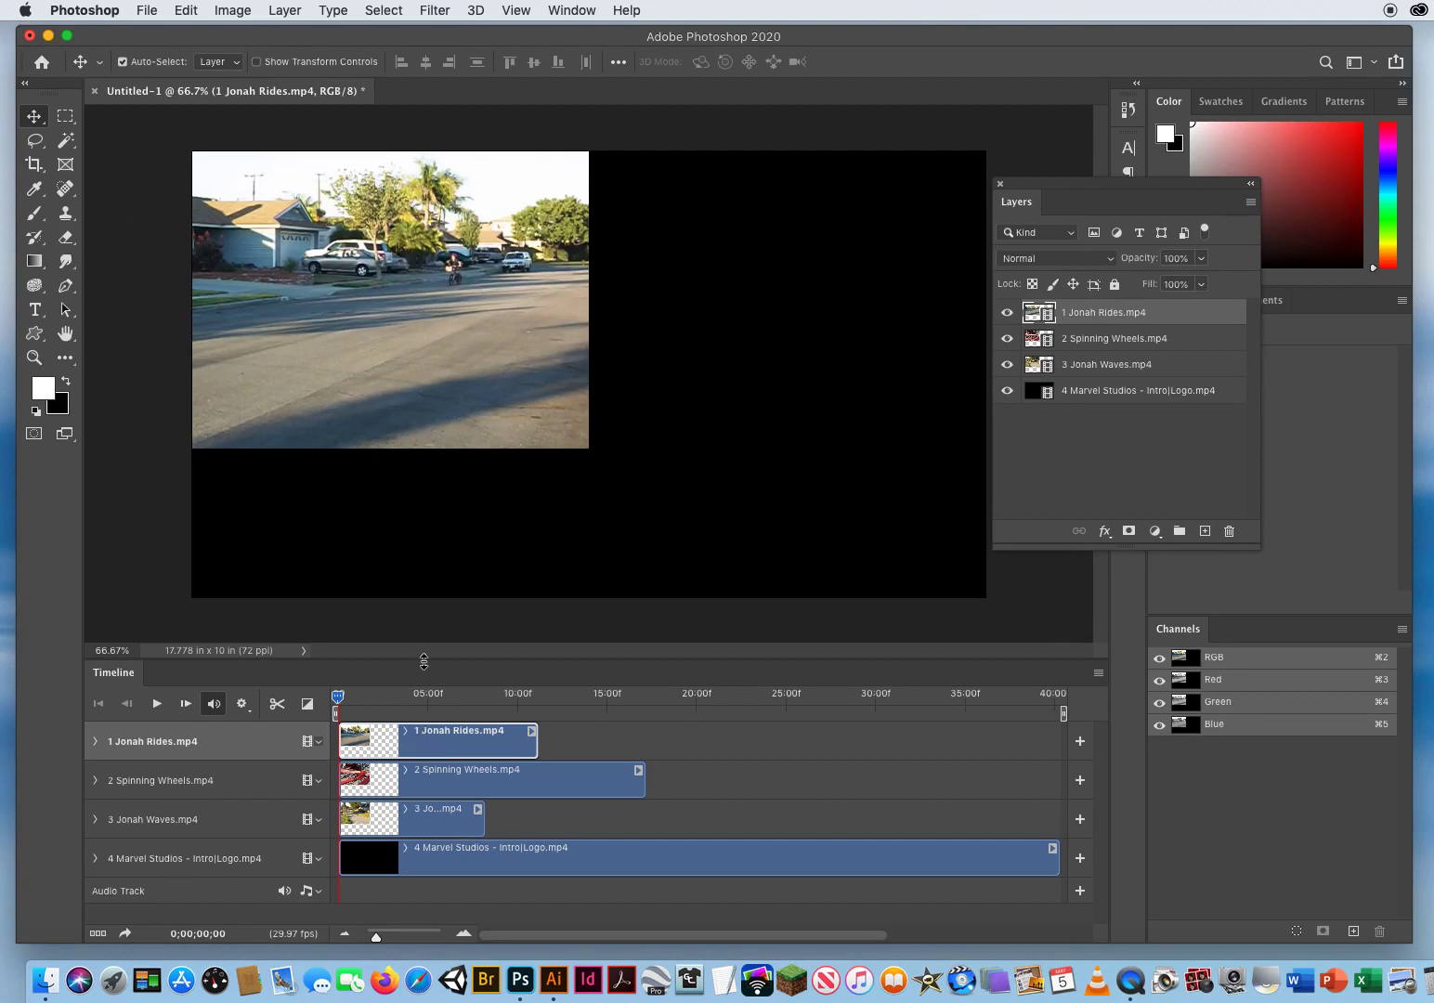
{"action": "left_click_drag", "start_coordinate": [424, 659], "coordinate": [423, 576]}
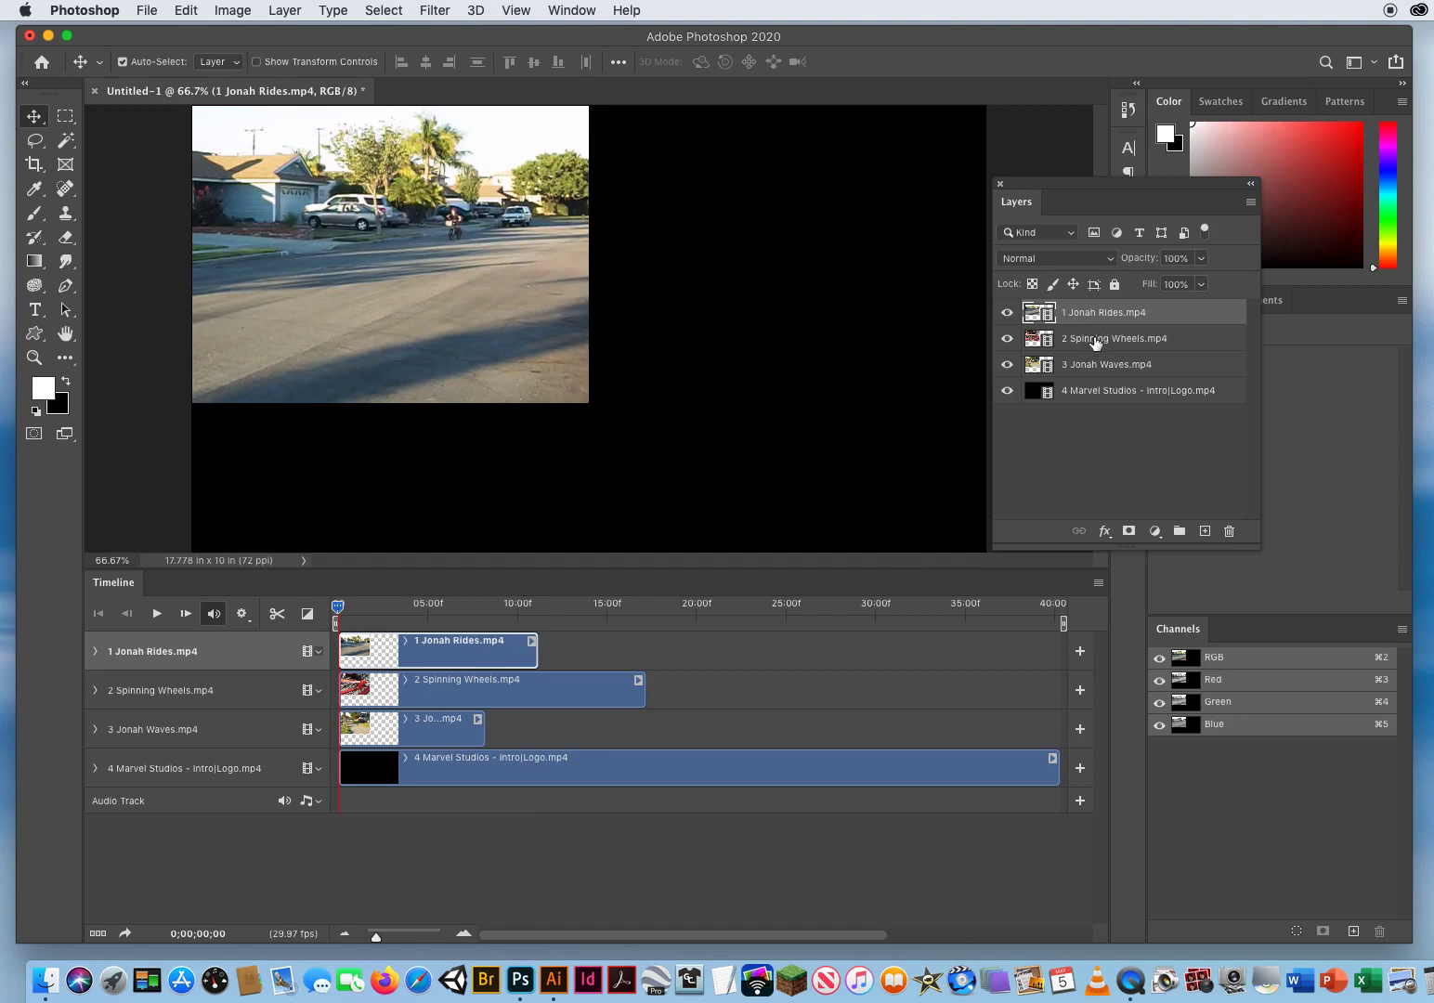
Combine all four video layers into a new video group from clips and expand the group in the layer list
{"action": "left_click", "coordinate": [1096, 341]}
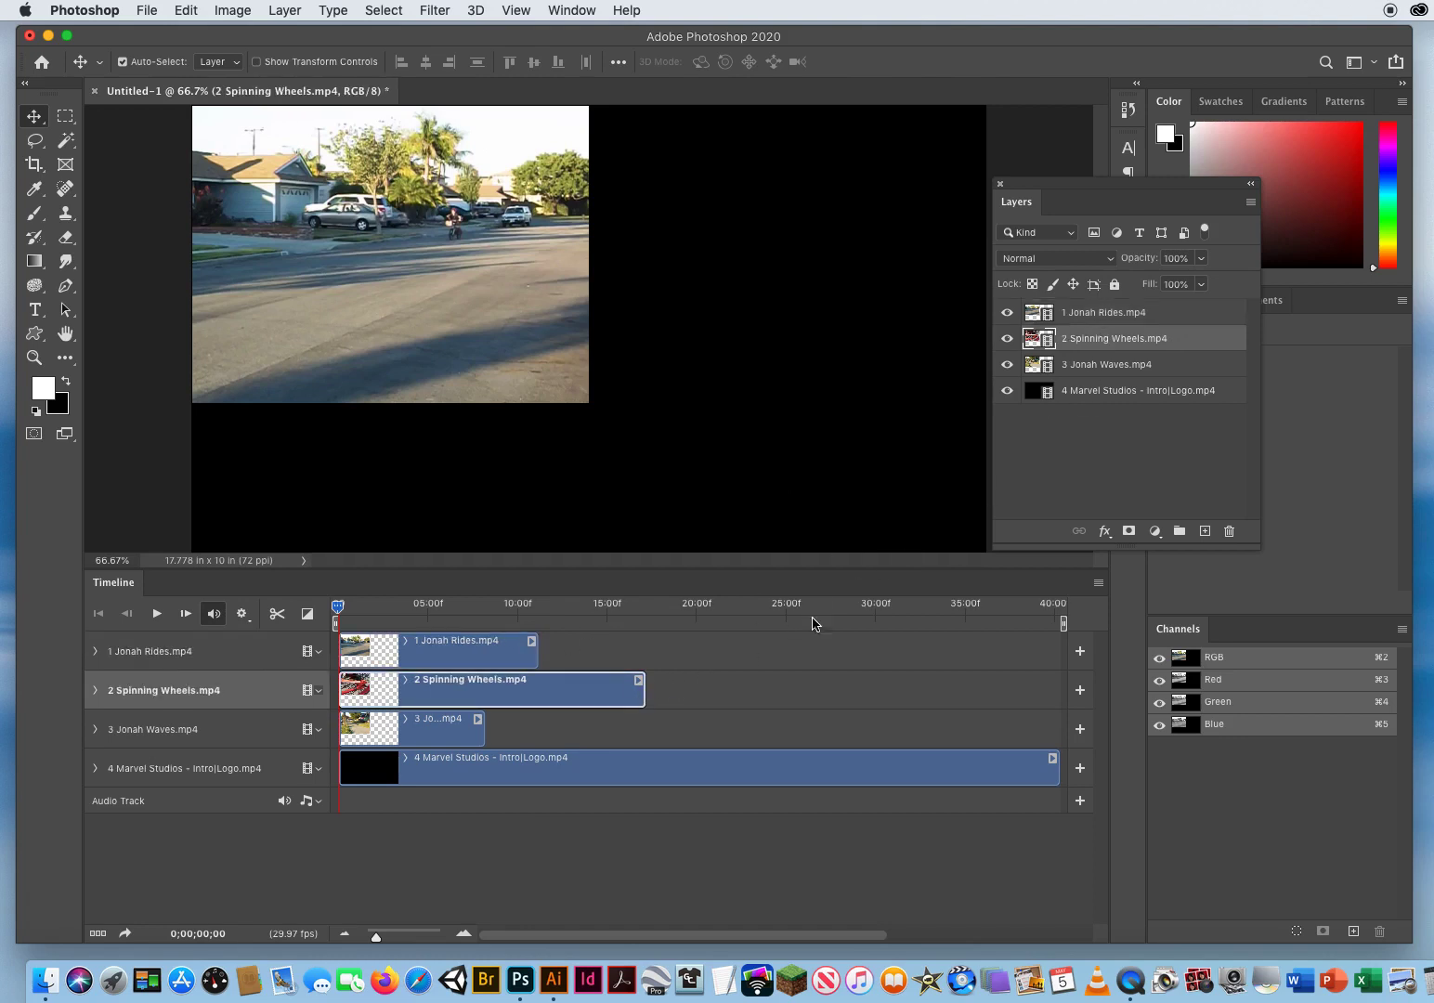
{"action": "left_click", "coordinate": [1104, 369]}
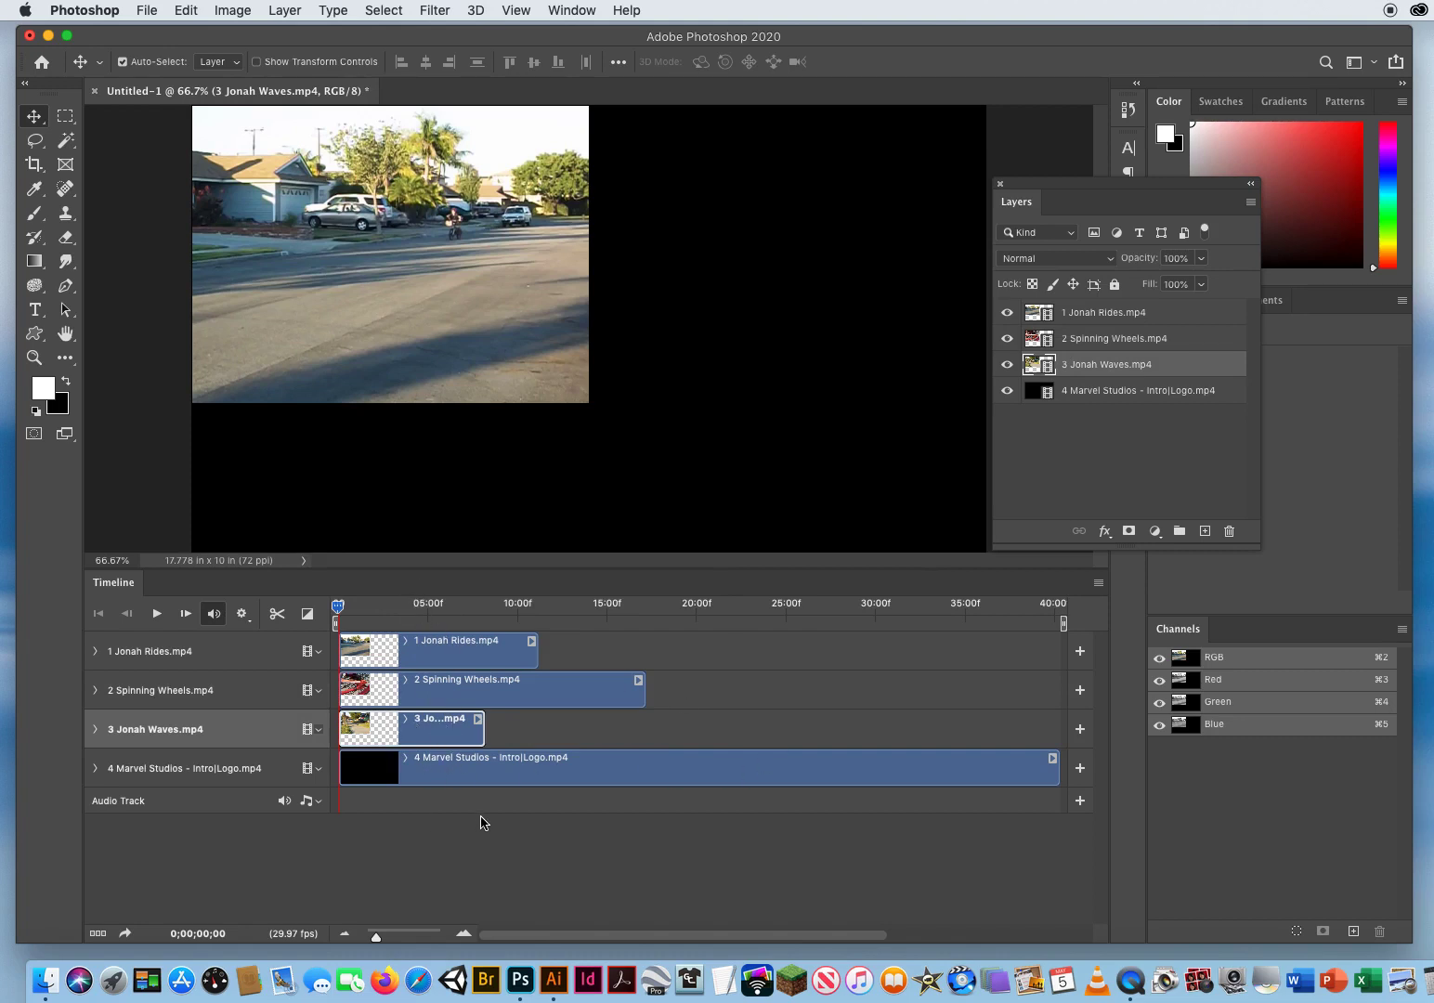
{"action": "left_click", "coordinate": [1105, 314]}
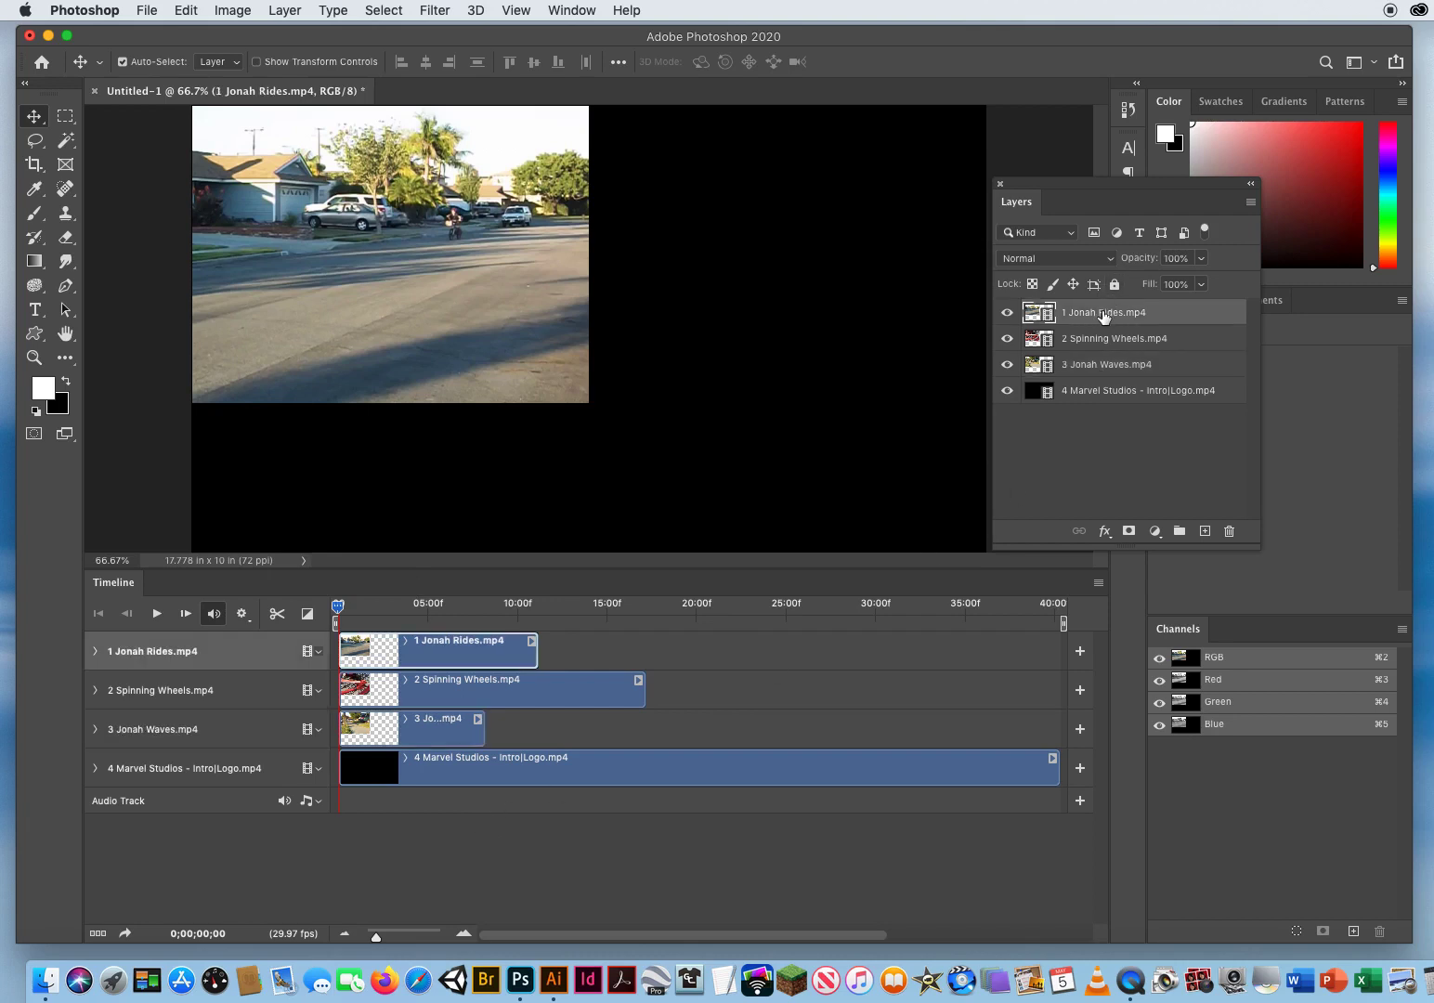
{"action": "left_click", "coordinate": [1082, 396], "text": "shift"}
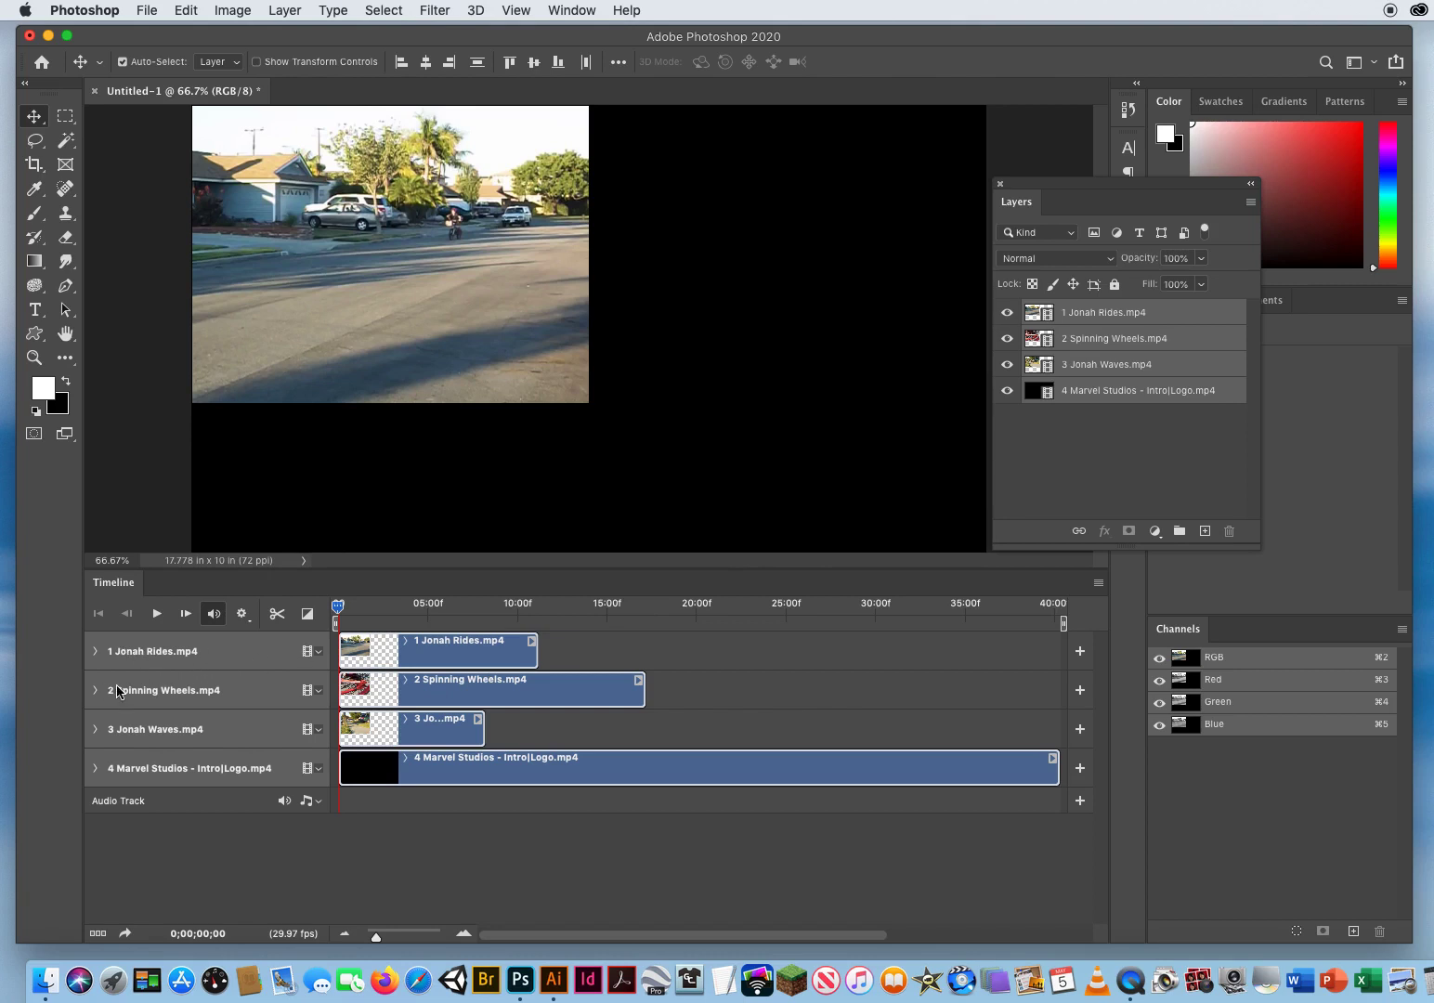
{"action": "left_click", "coordinate": [309, 655]}
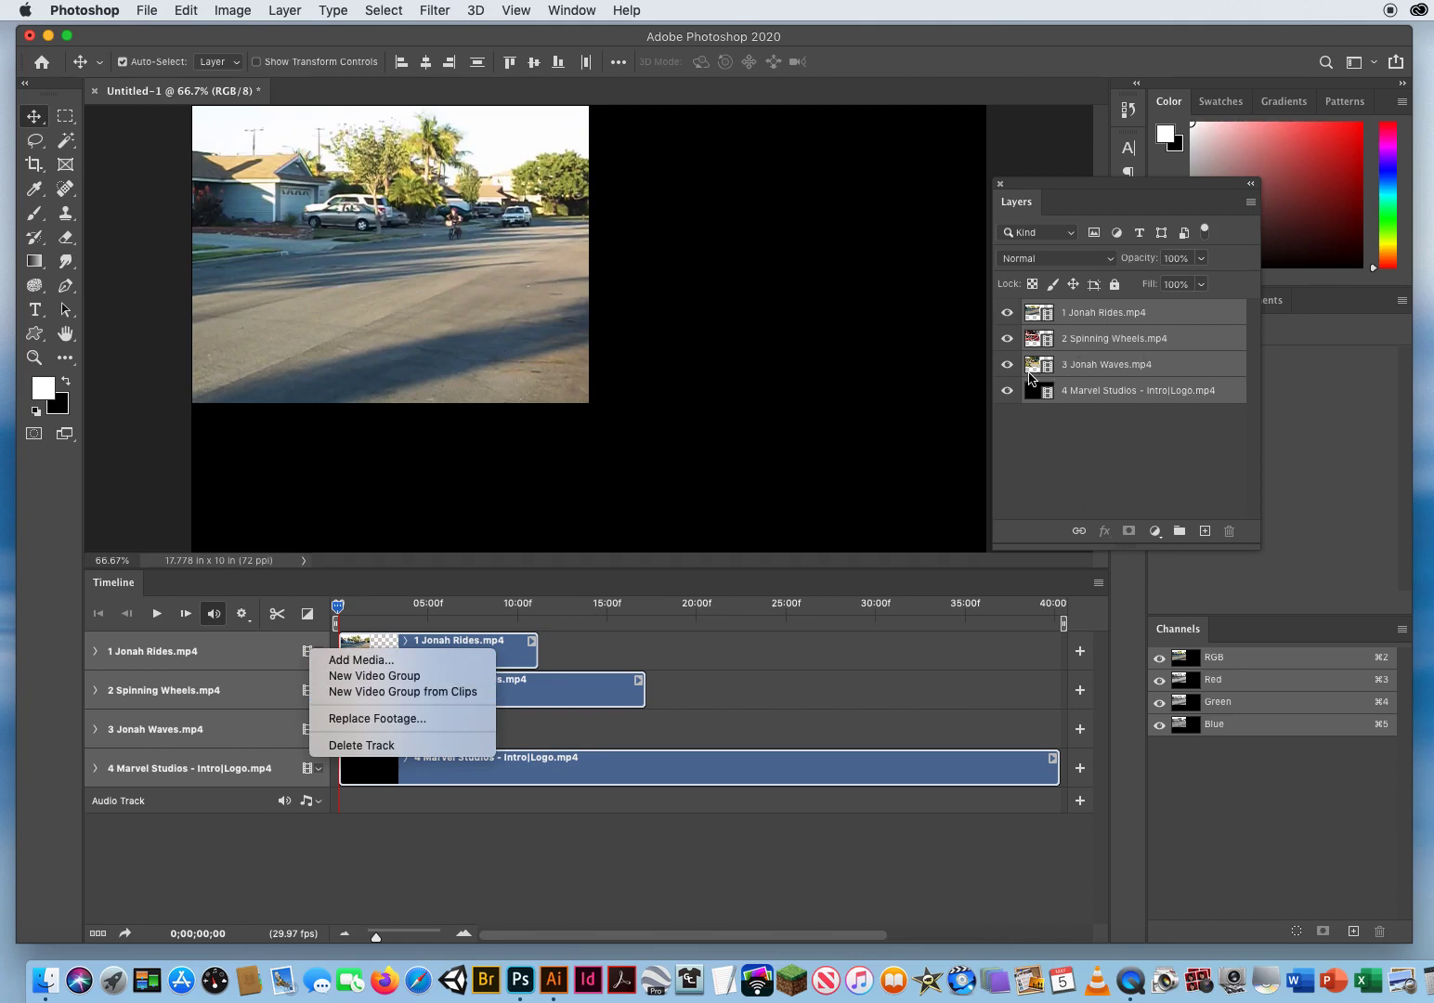
{"action": "left_click", "coordinate": [425, 692]}
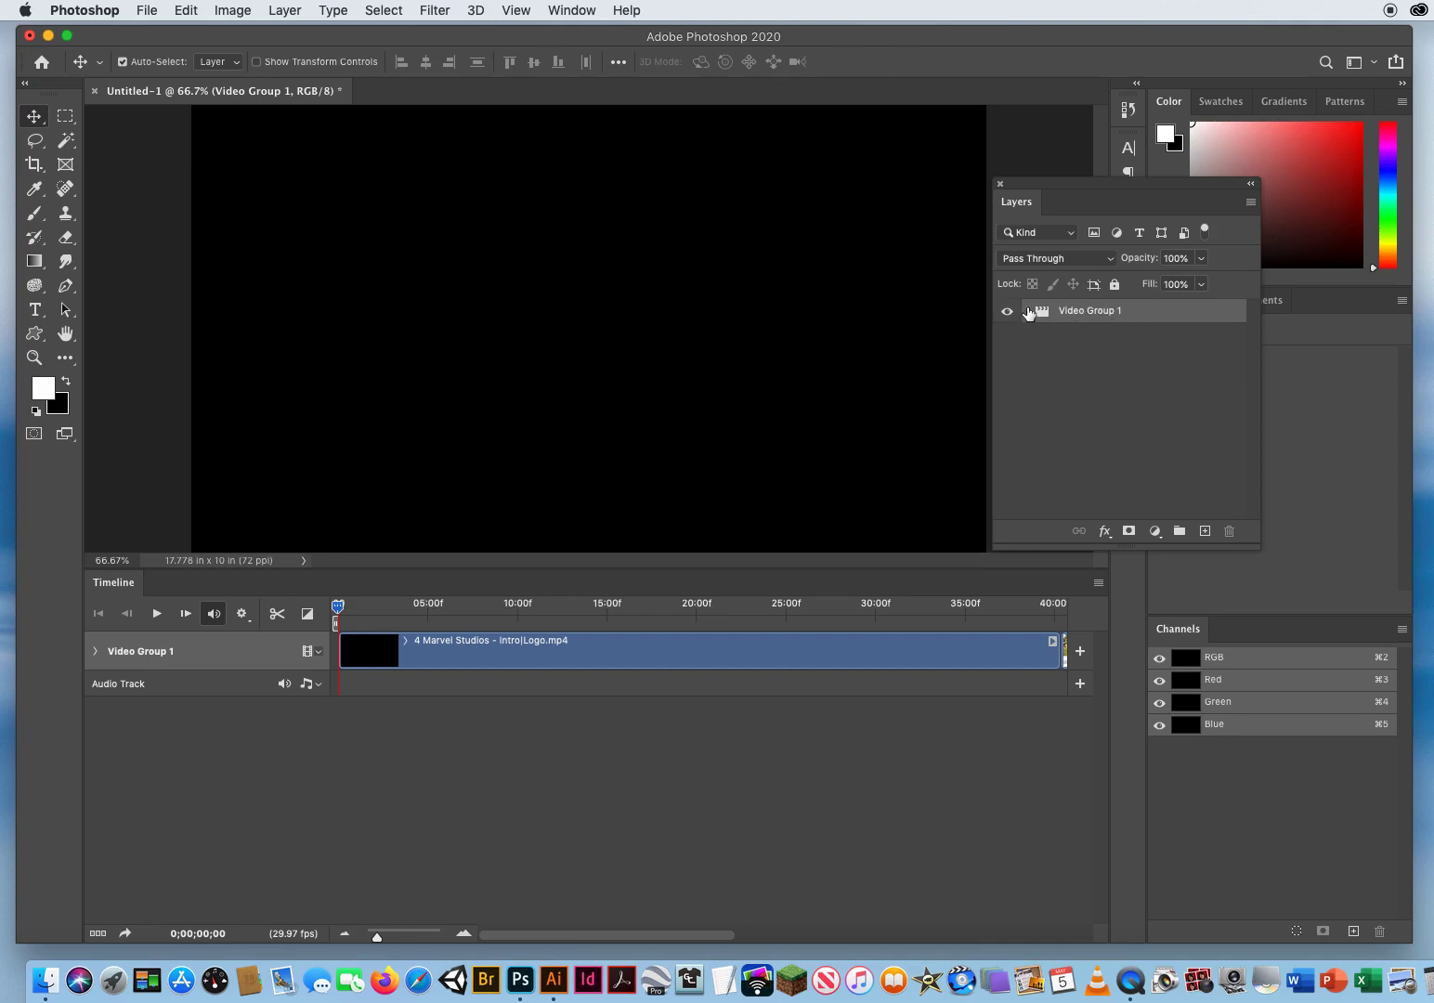
{"action": "left_click", "coordinate": [1027, 312]}
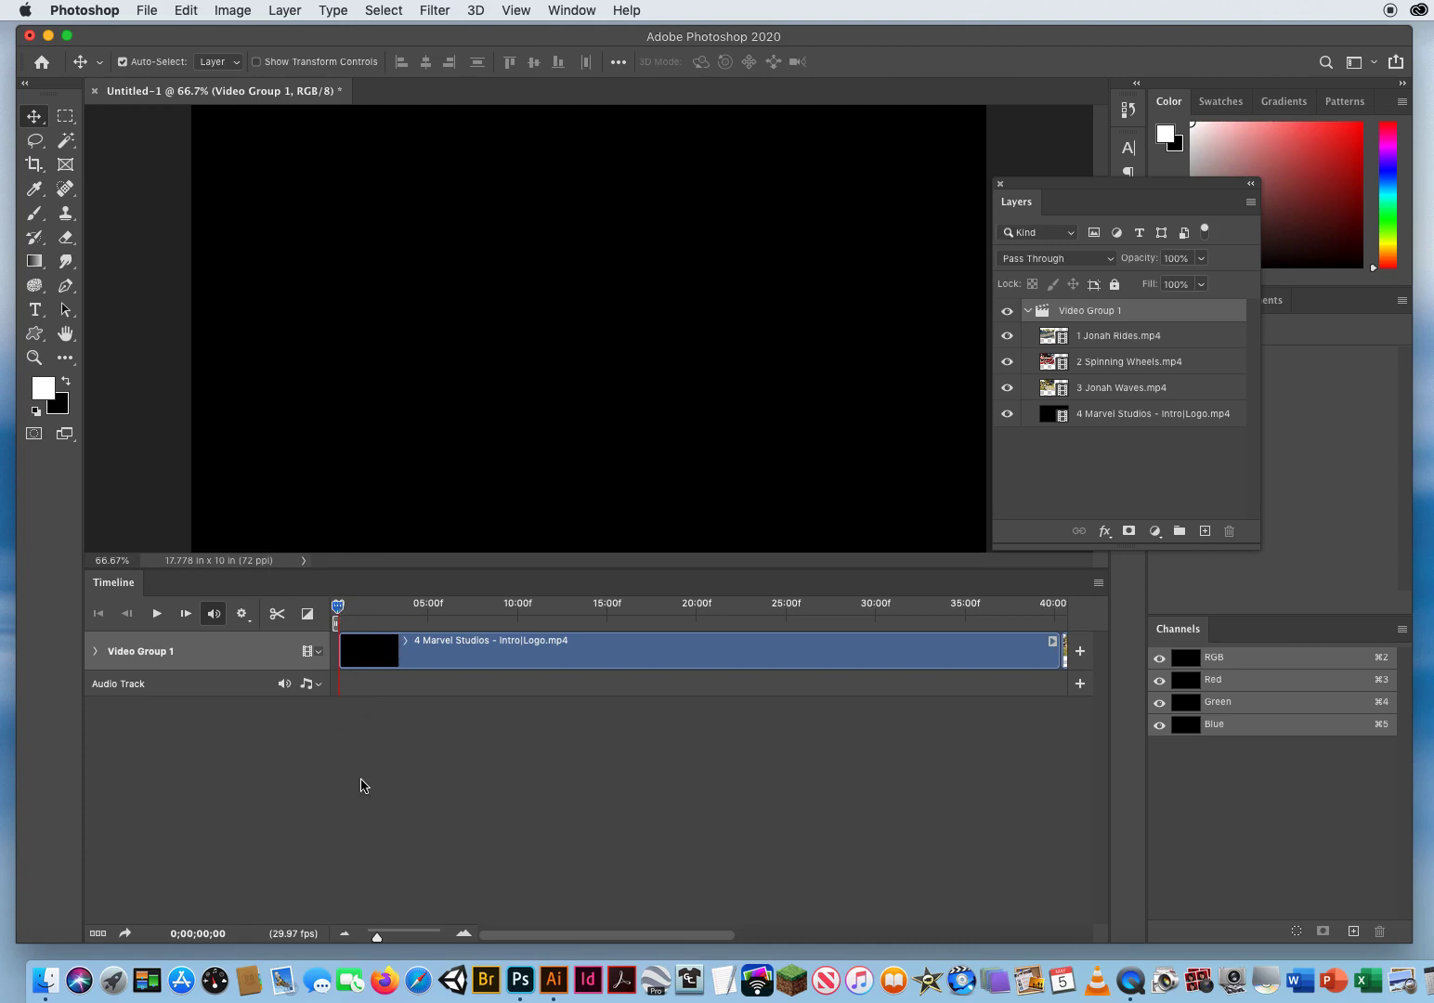
Scrub the playhead from the Marvel Studios intro through the remaining clips to check their playing order in the group
{"action": "left_click_drag", "start_coordinate": [339, 611], "coordinate": [428, 615]}
{"action": "mouse_move", "coordinate": [445, 607]}
{"action": "left_mouse_down"}
{"action": "mouse_move", "coordinate": [839, 608]}
{"action": "mouse_move", "coordinate": [379, 608]}
{"action": "mouse_move", "coordinate": [448, 611]}
{"action": "left_mouse_up"}
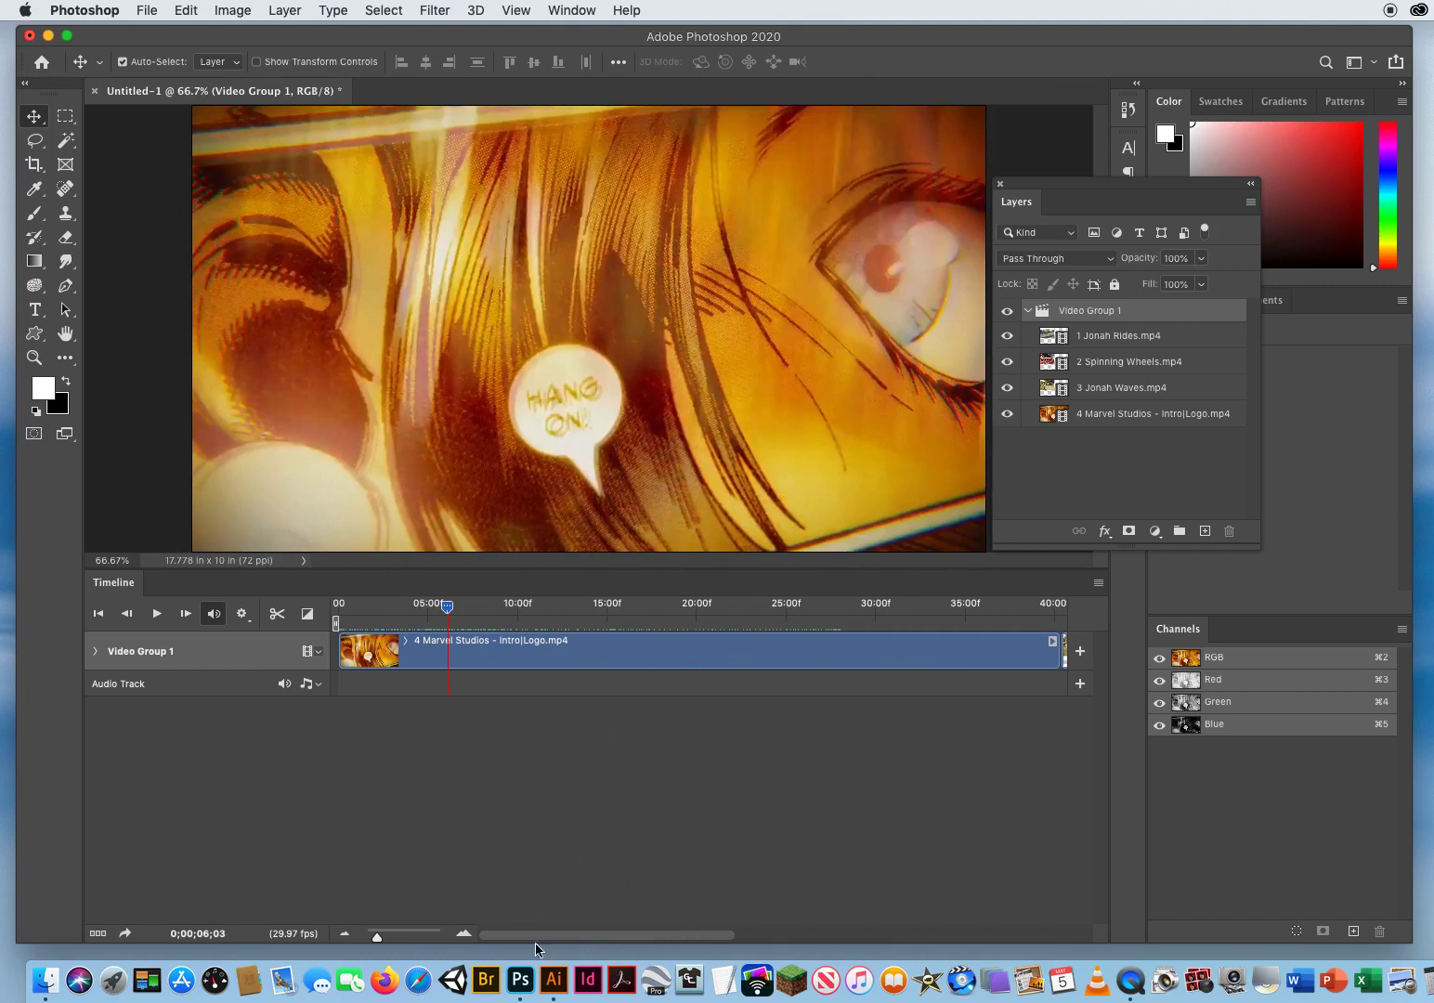
{"action": "left_click_drag", "start_coordinate": [536, 938], "coordinate": [769, 933]}
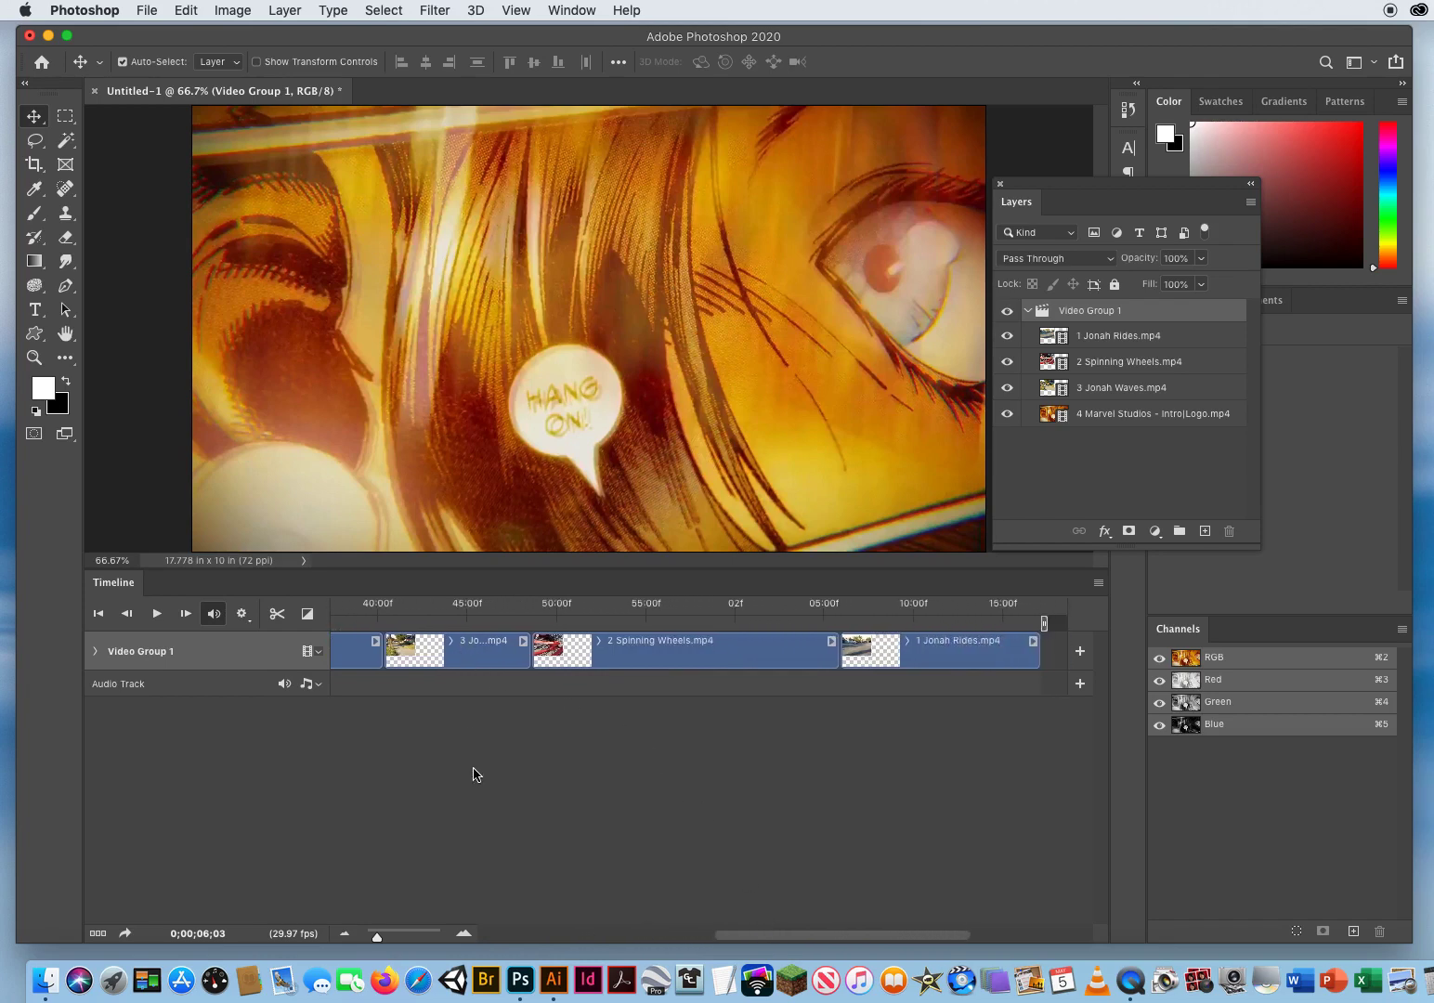
{"action": "left_click", "coordinate": [431, 611]}
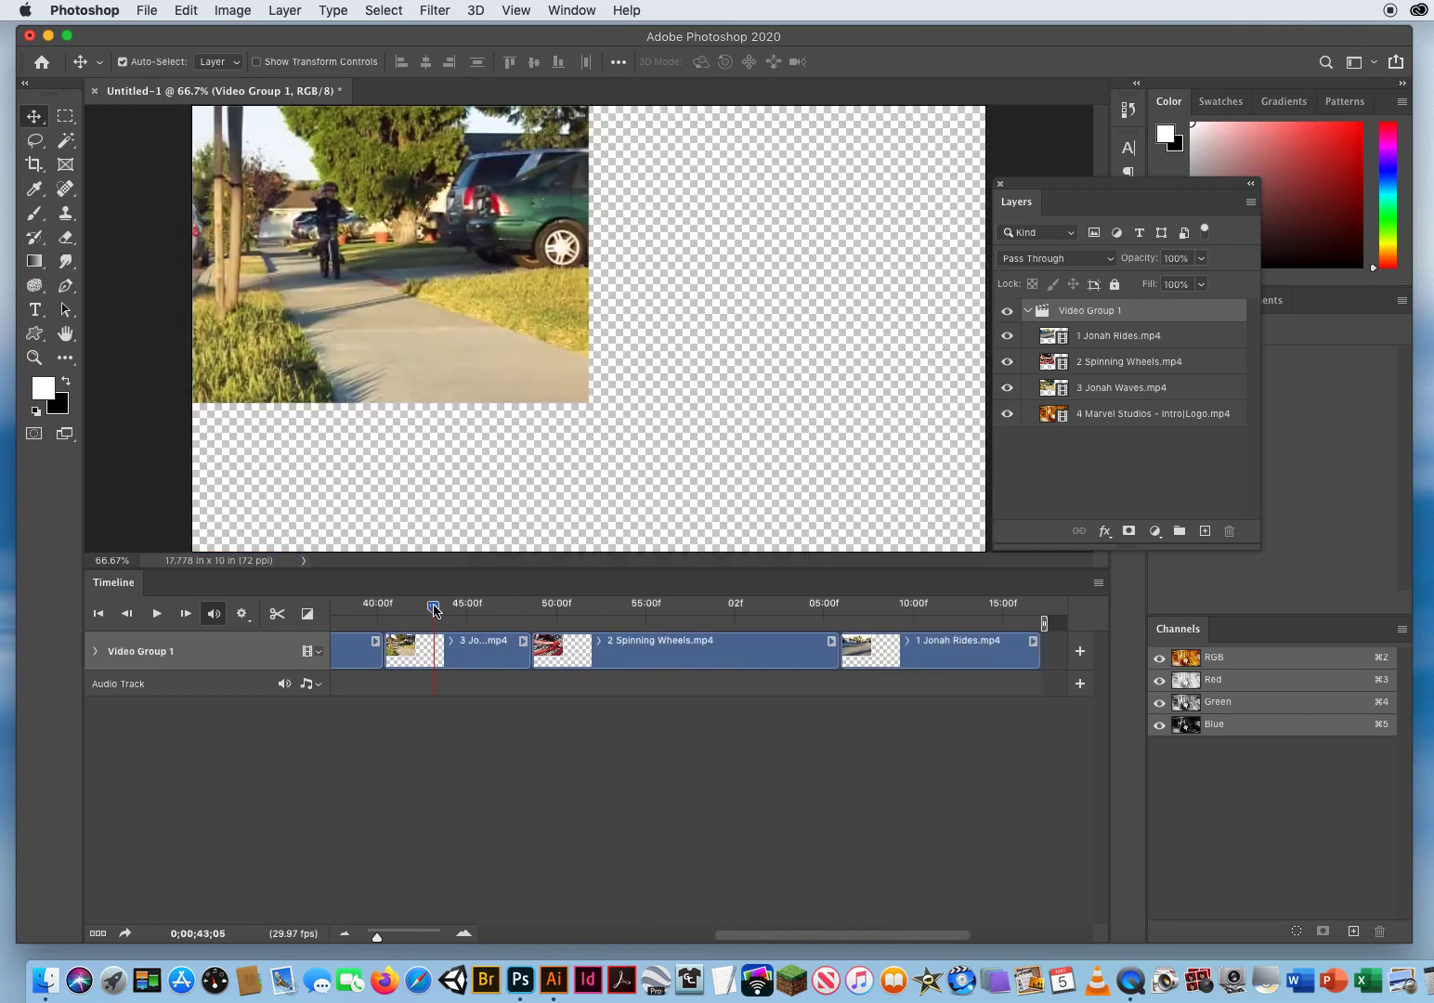
{"action": "left_click_drag", "start_coordinate": [435, 610], "coordinate": [865, 615]}
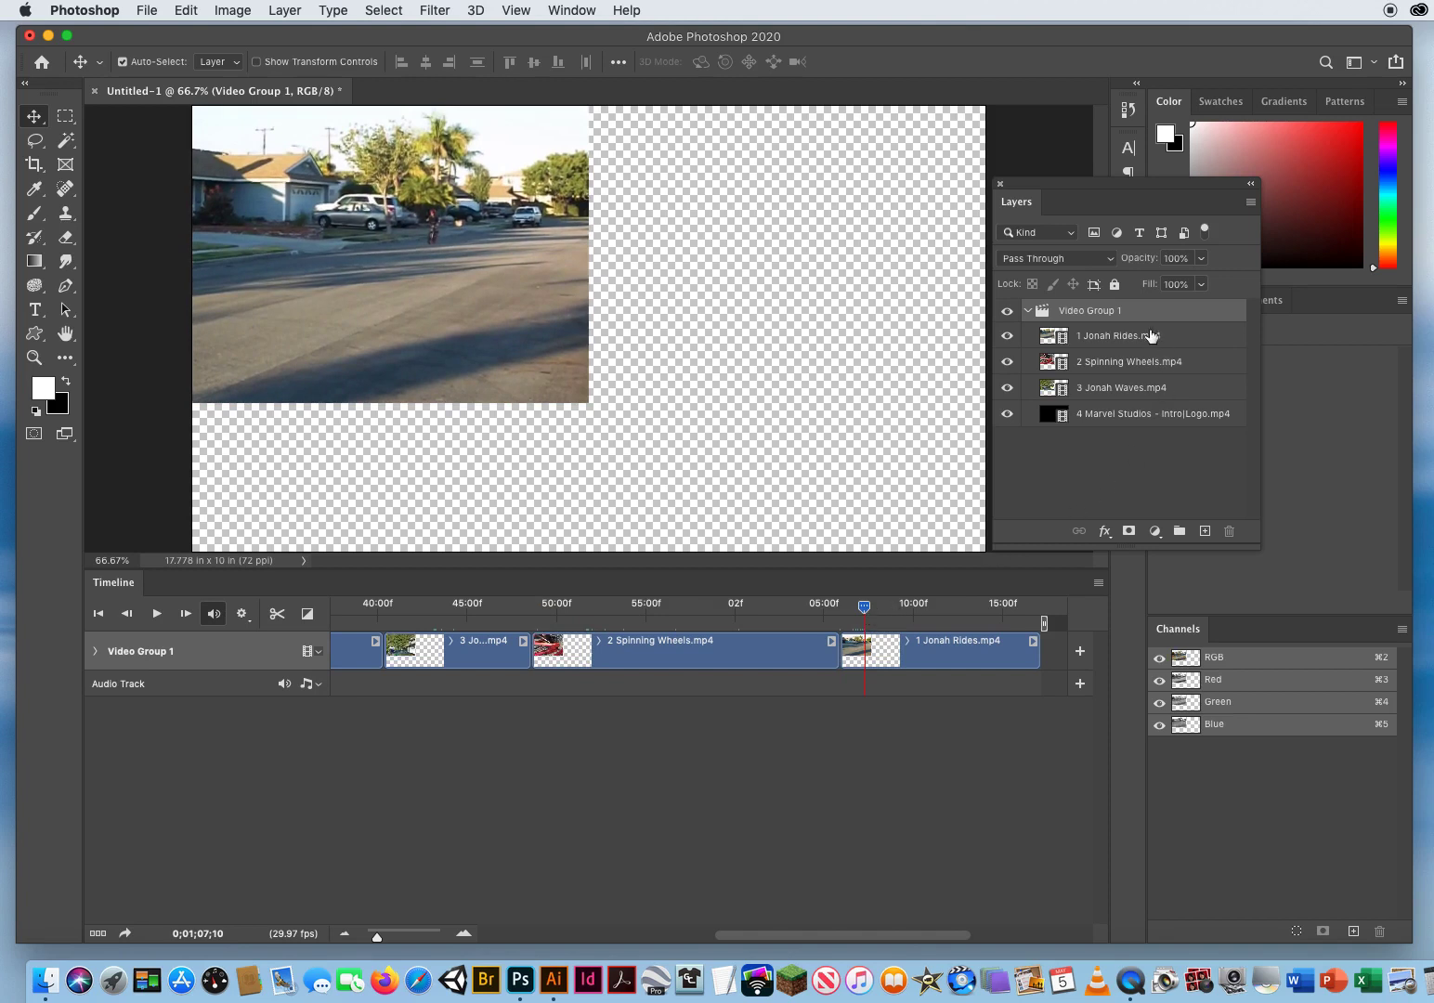
Reorder the video group's layers from bottom to top as Marvel Studios intro, first bike-riding clip, 2 Spinning Wheels.mp4 and third waving clip
{"action": "left_click", "coordinate": [1106, 418]}
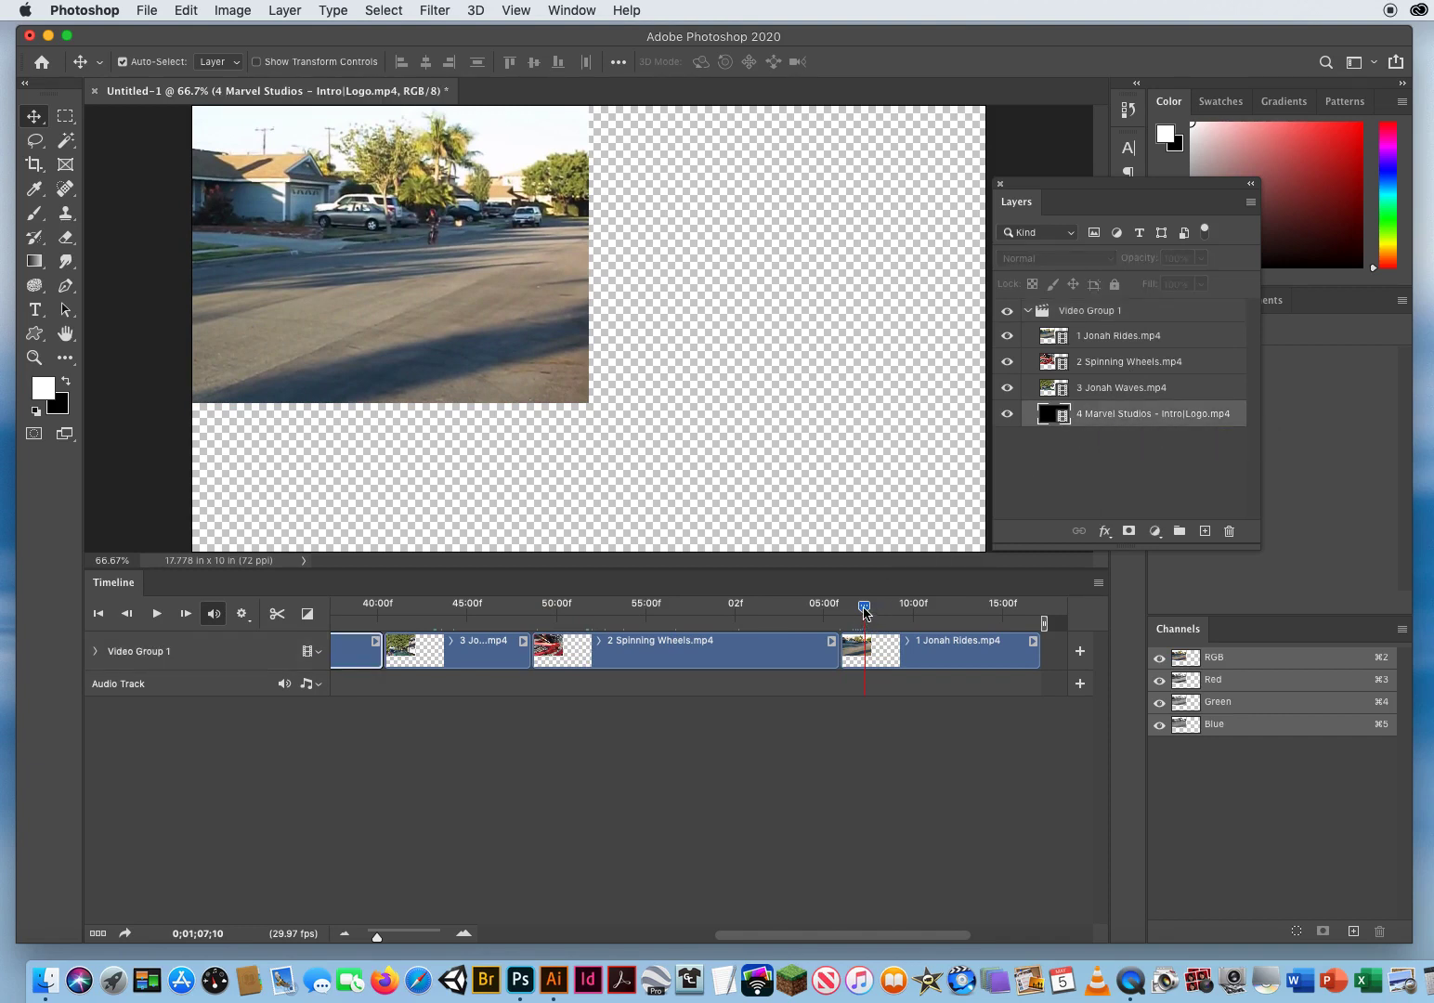
{"action": "left_click_drag", "start_coordinate": [737, 941], "coordinate": [500, 938]}
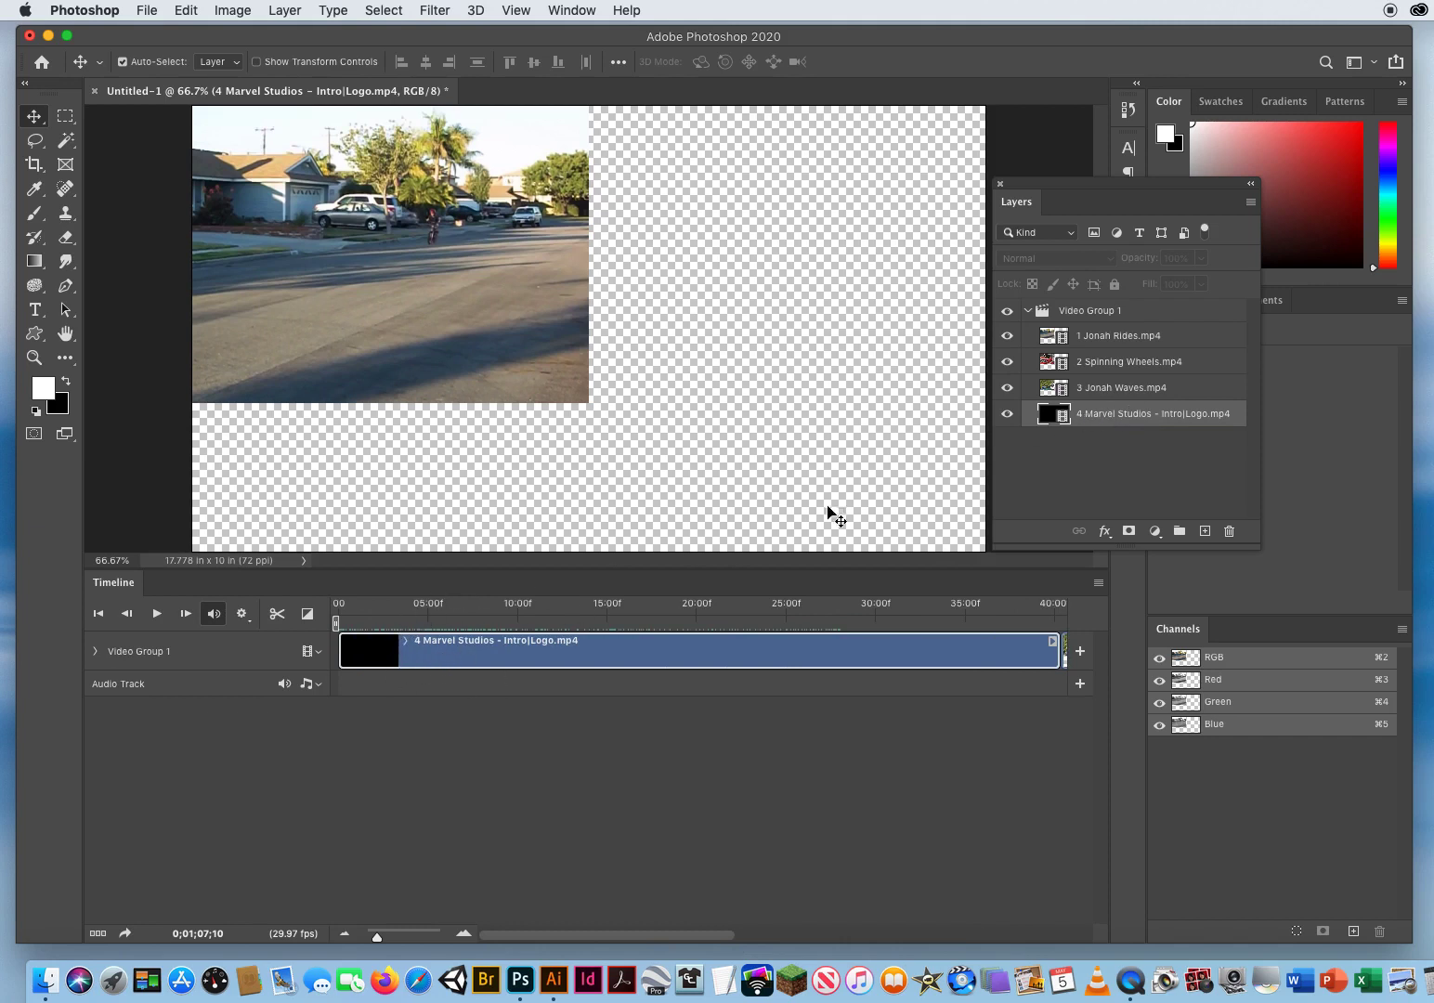
{"action": "left_click_drag", "start_coordinate": [1111, 339], "coordinate": [1109, 399]}
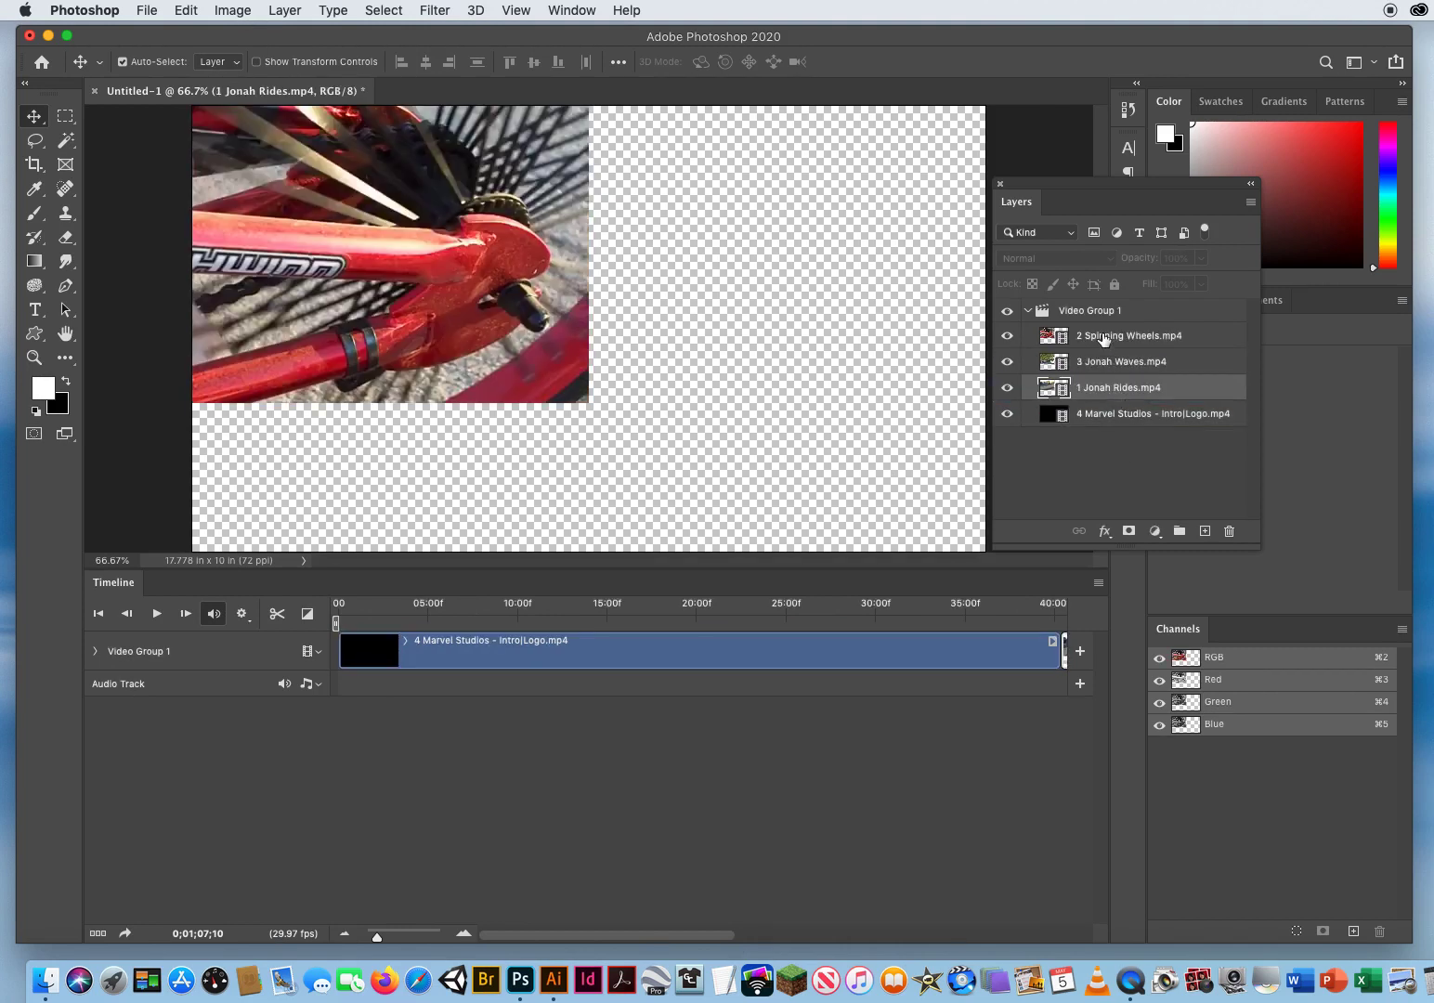
{"action": "left_click_drag", "start_coordinate": [1104, 338], "coordinate": [1096, 375]}
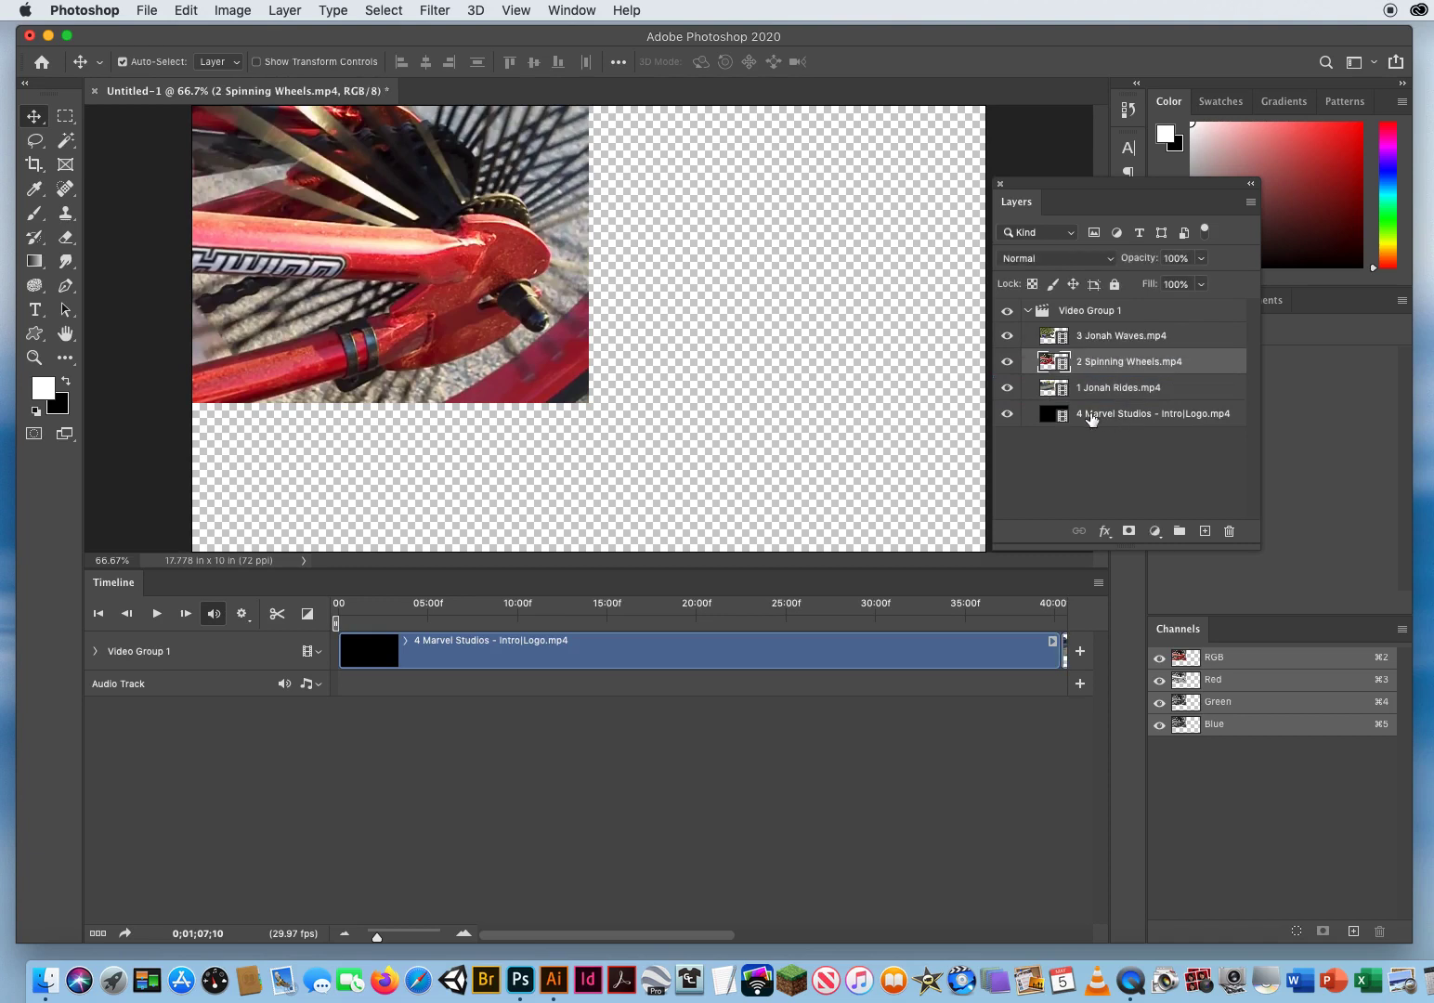
{"action": "left_click", "coordinate": [1092, 416]}
{"action": "left_click", "coordinate": [1105, 390]}
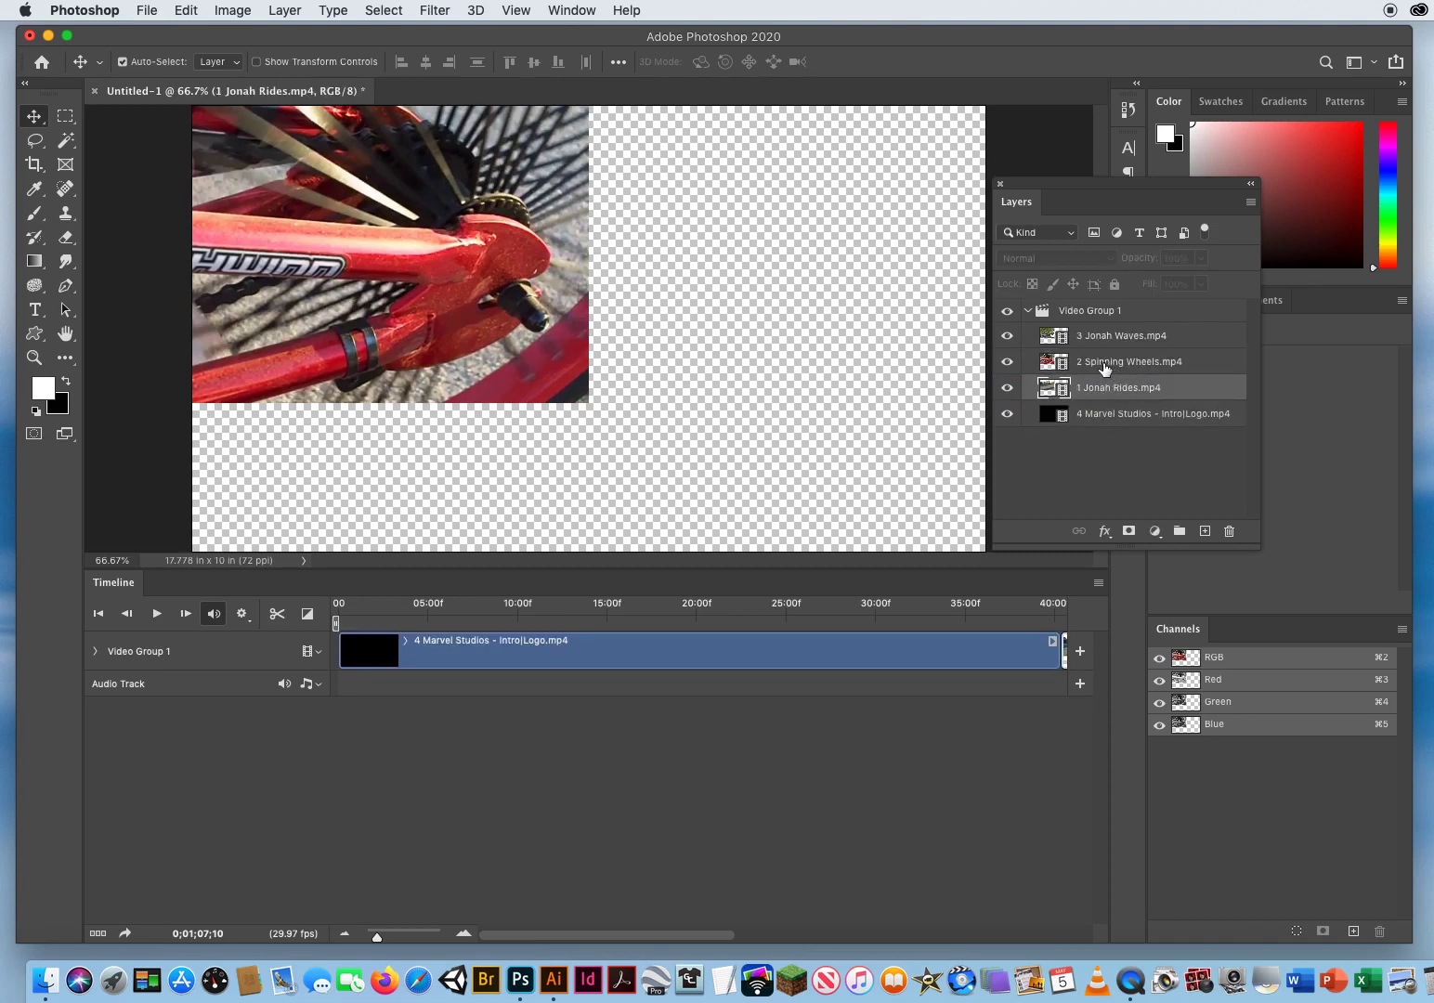
{"action": "left_click", "coordinate": [1107, 365]}
{"action": "left_click", "coordinate": [1110, 343]}
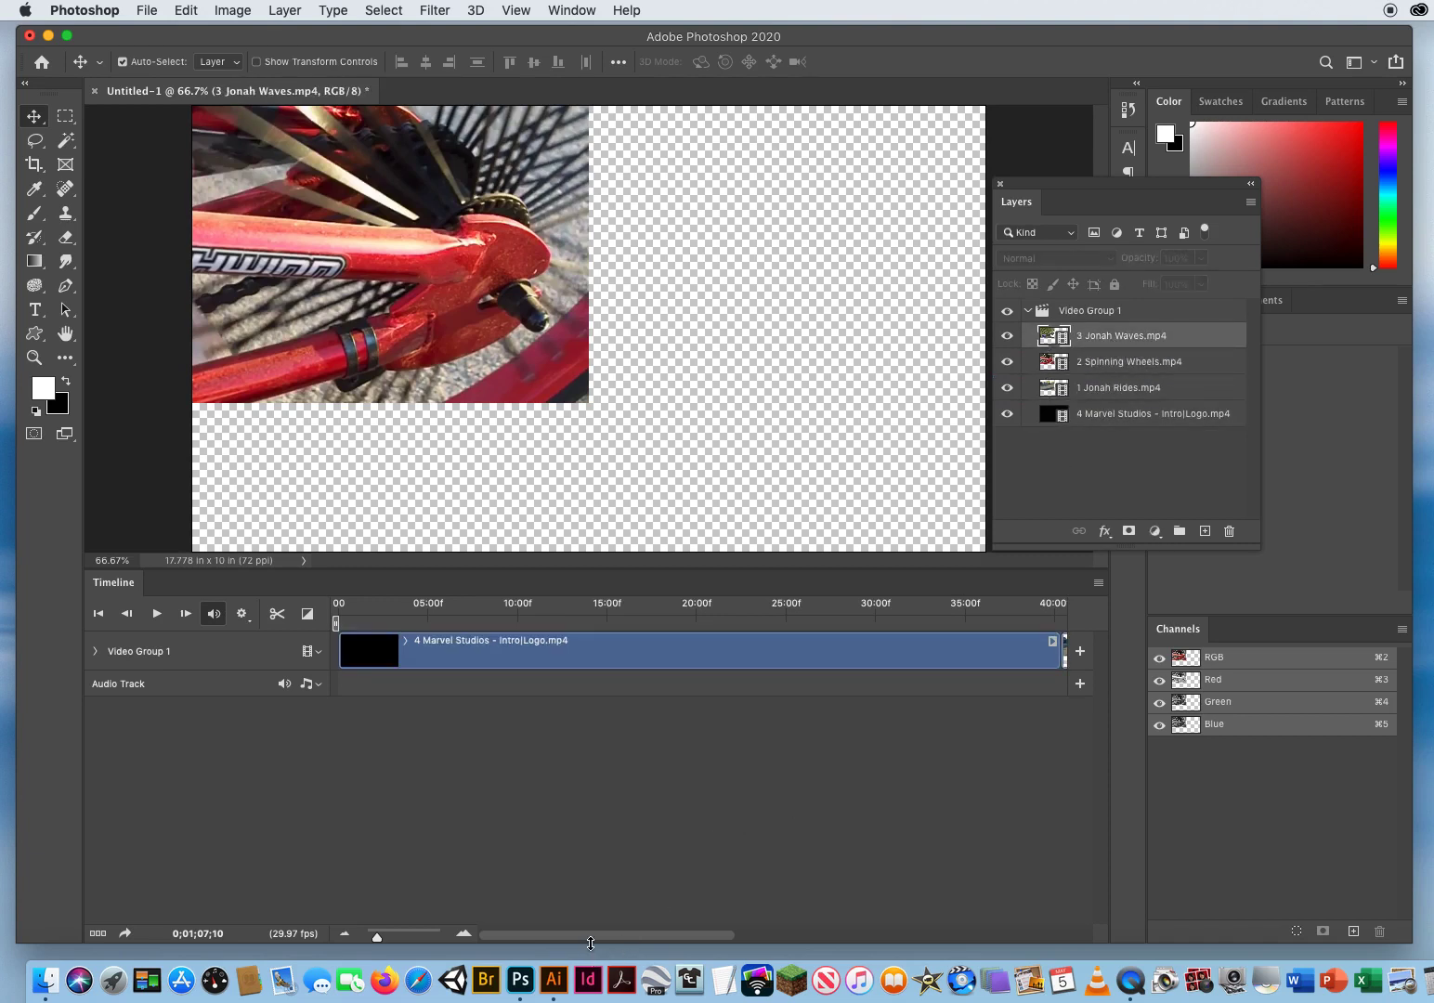
Scrub from the end of the intro through the three bike clips to check the new playing order
{"action": "left_click_drag", "start_coordinate": [592, 938], "coordinate": [791, 938]}
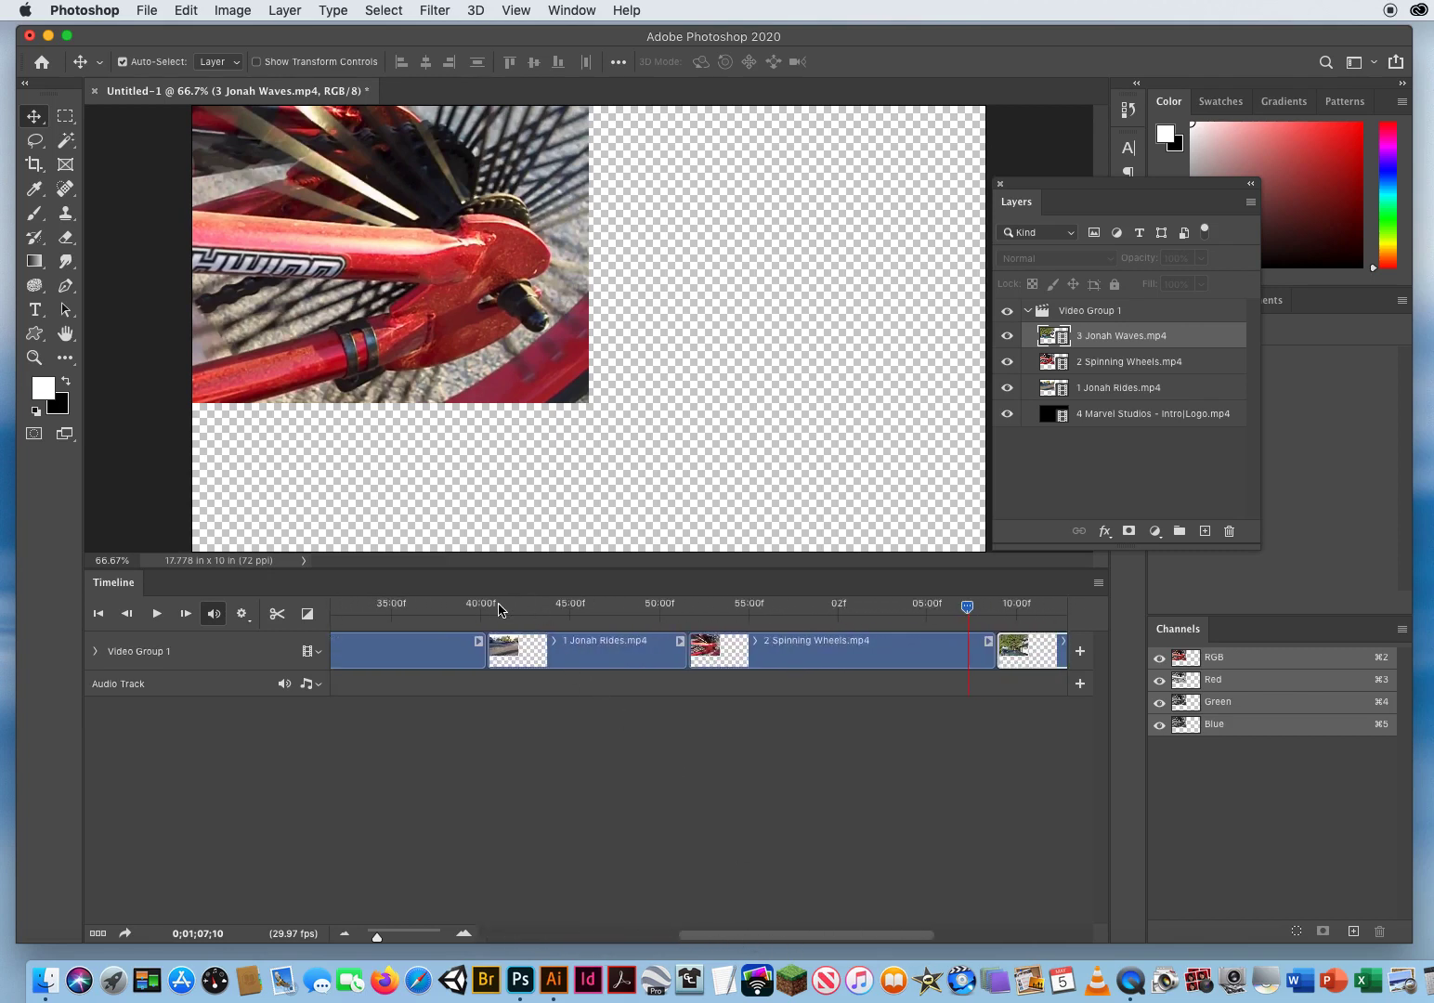
{"action": "left_click_drag", "start_coordinate": [499, 609], "coordinate": [1025, 610]}
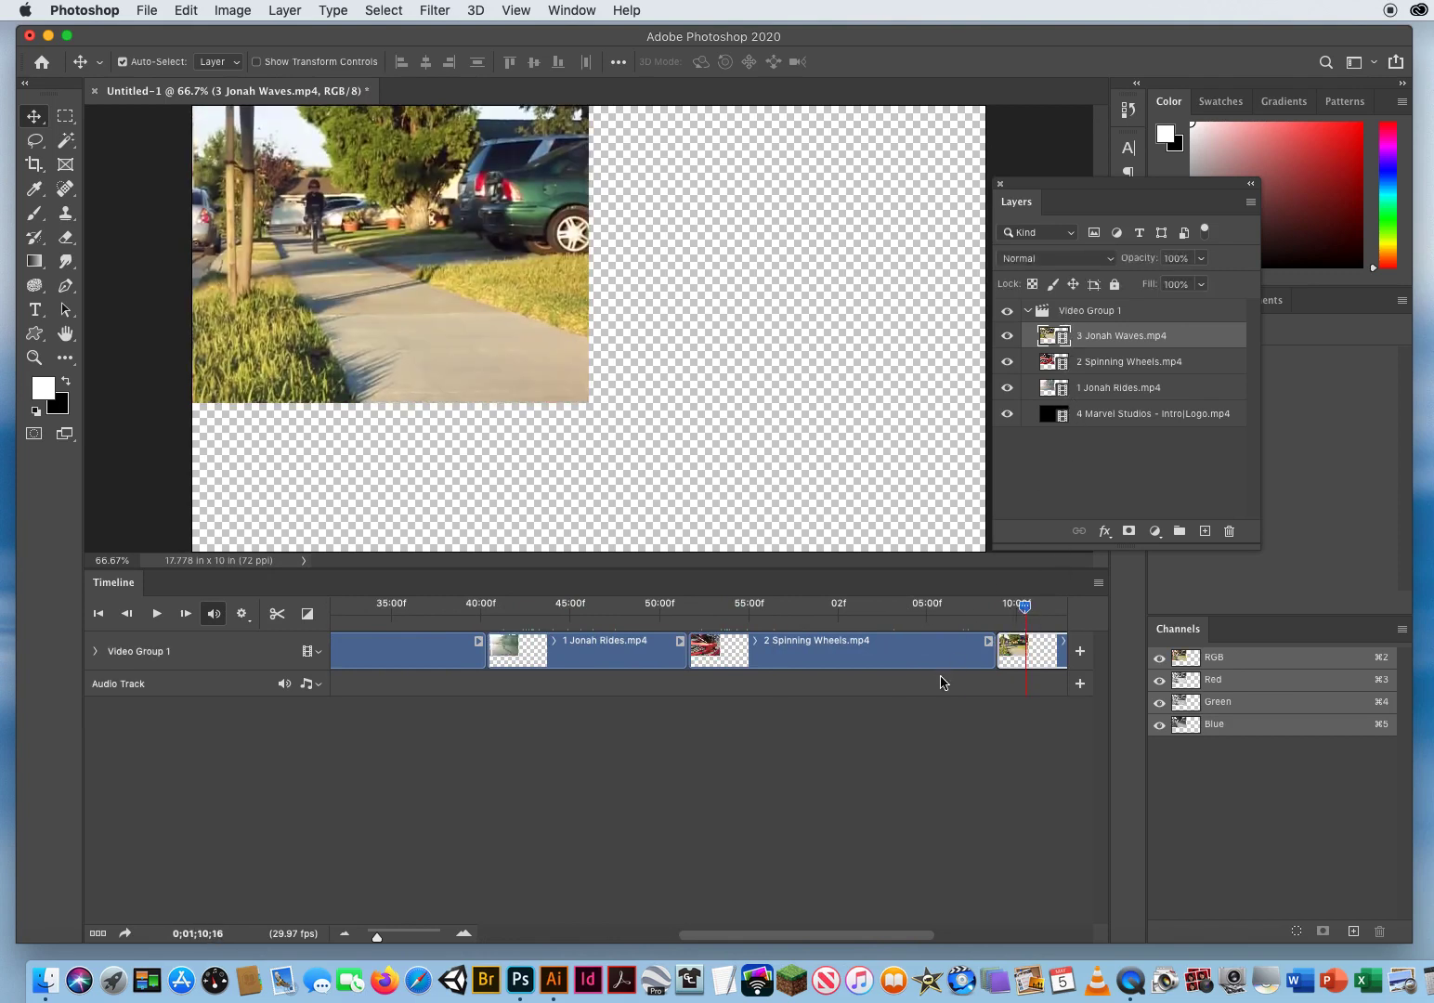
{"action": "left_click_drag", "start_coordinate": [759, 936], "coordinate": [501, 940]}
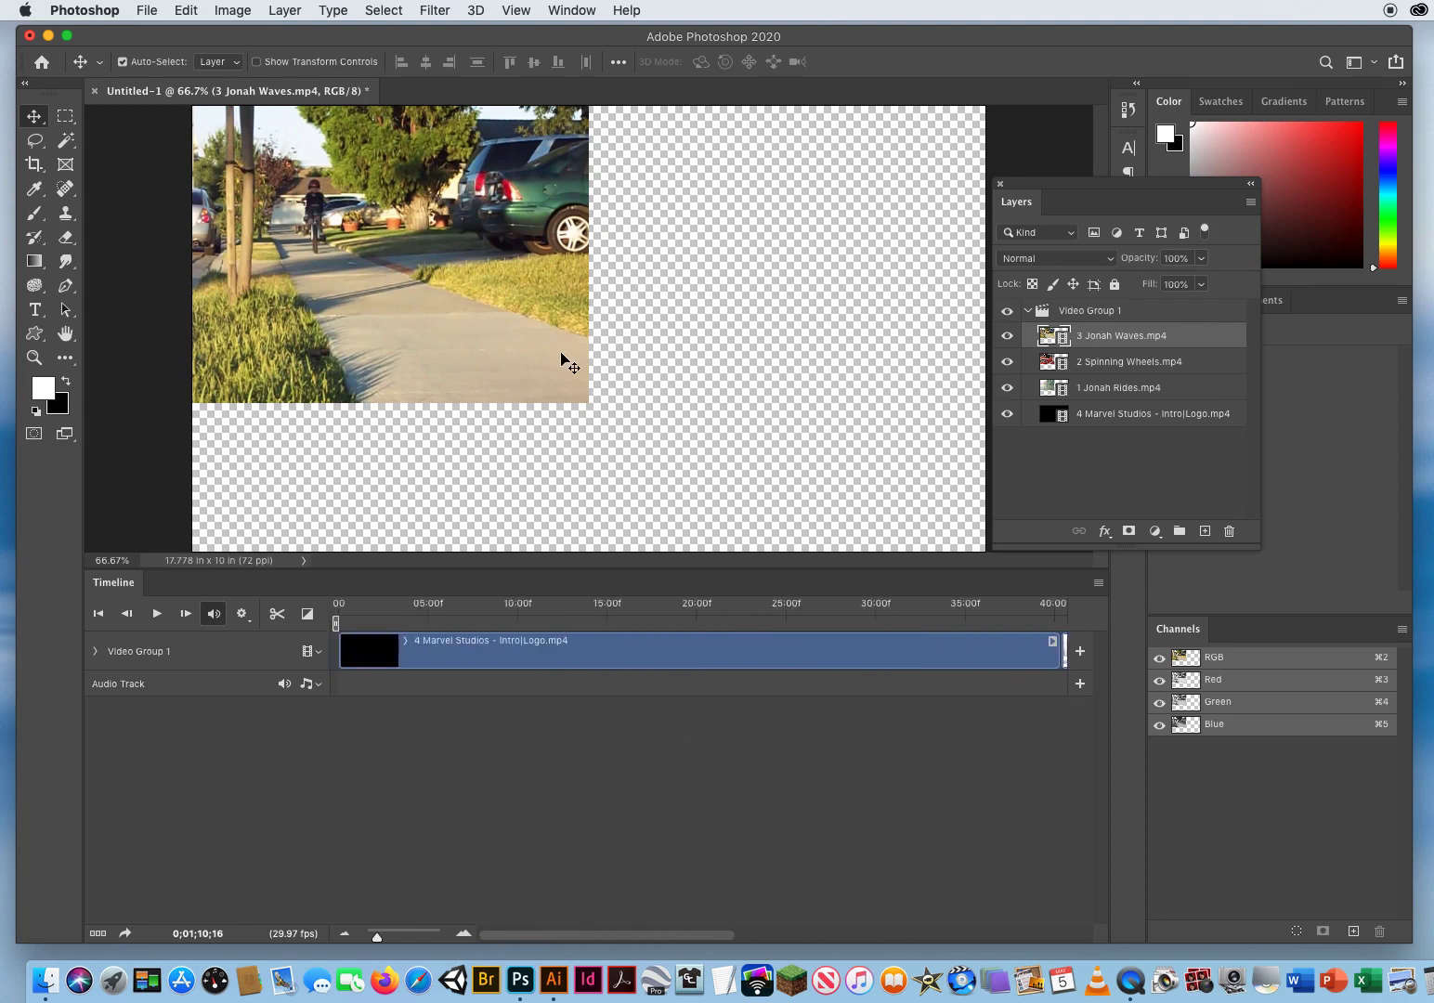
Shrink the Timeline panel and move the three bike clips' layers together to the middle of the canvas
{"action": "left_click_drag", "start_coordinate": [554, 569], "coordinate": [548, 706]}
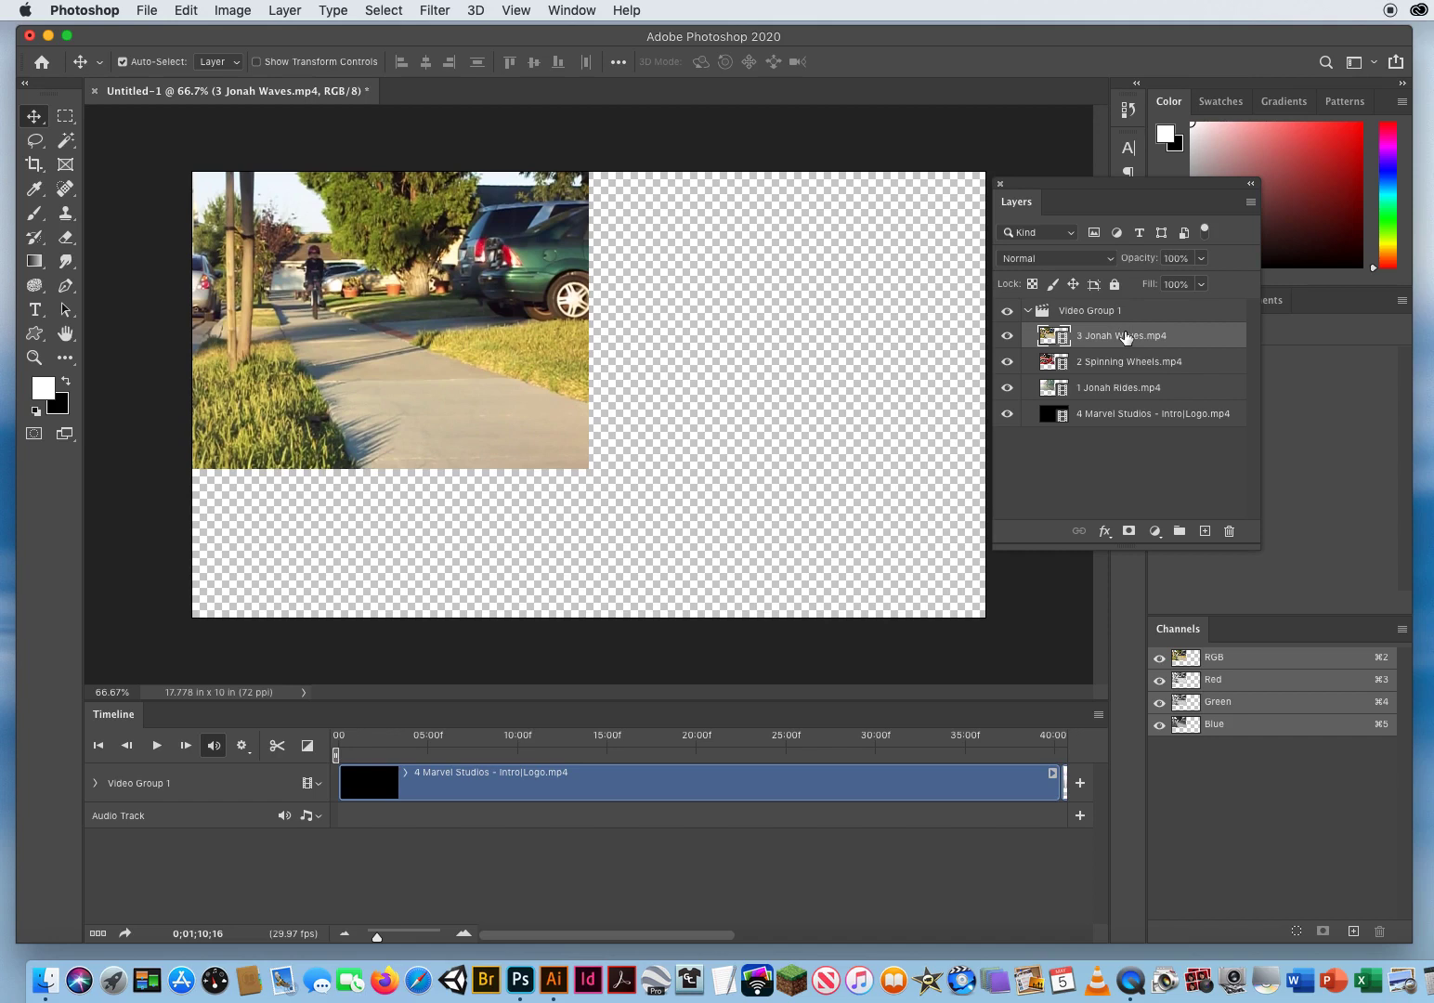
{"action": "left_click", "coordinate": [1117, 370], "text": "shift"}
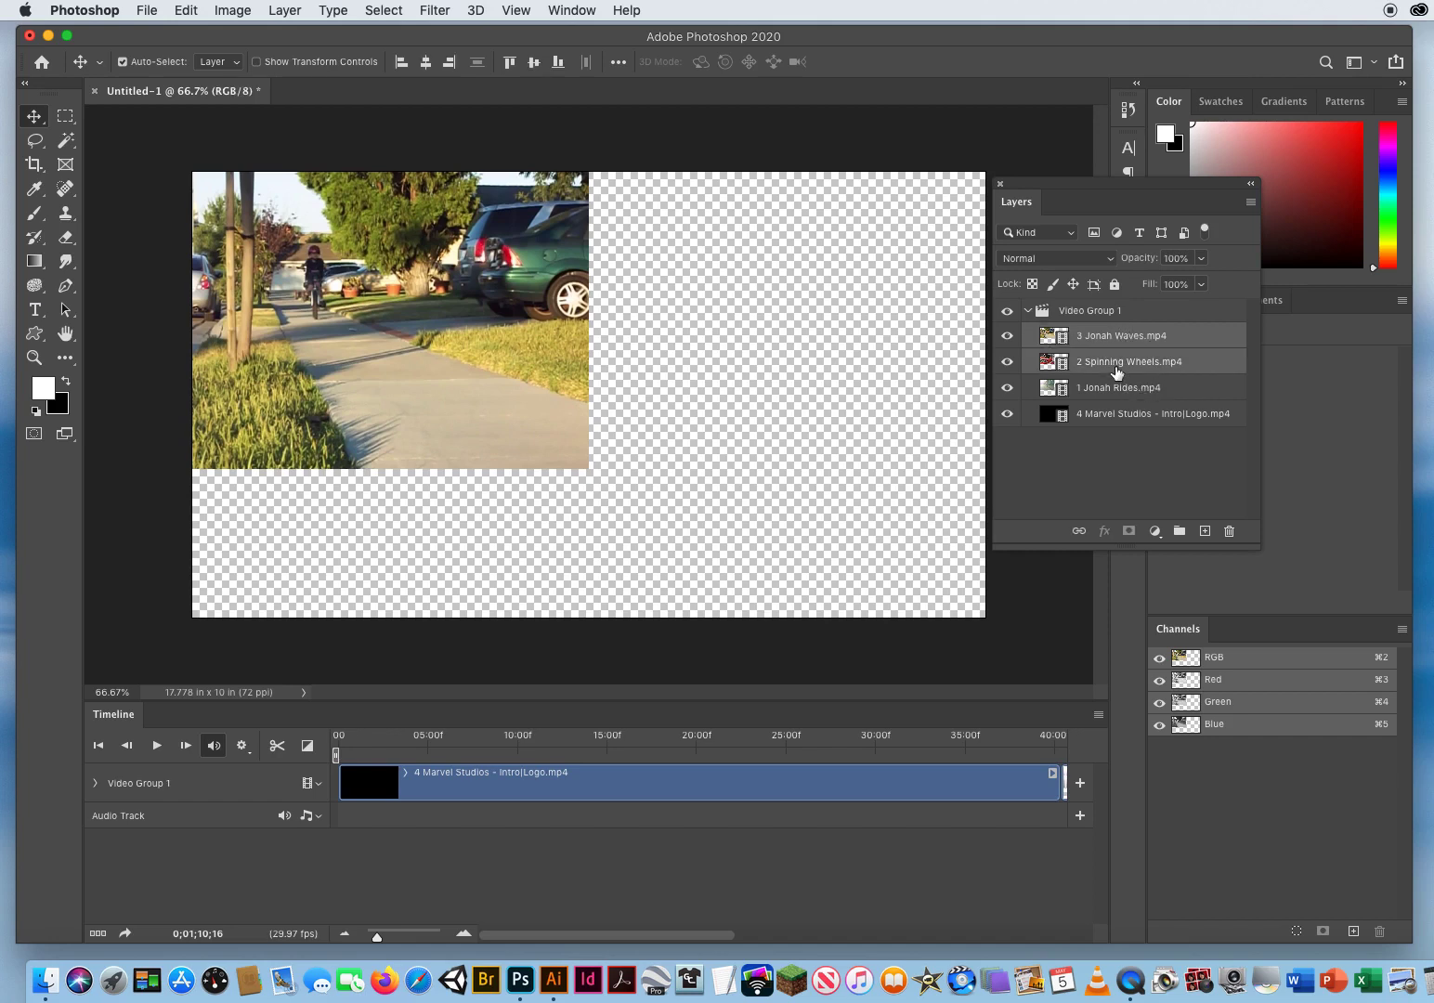
{"action": "left_click", "coordinate": [1110, 390], "text": "shift"}
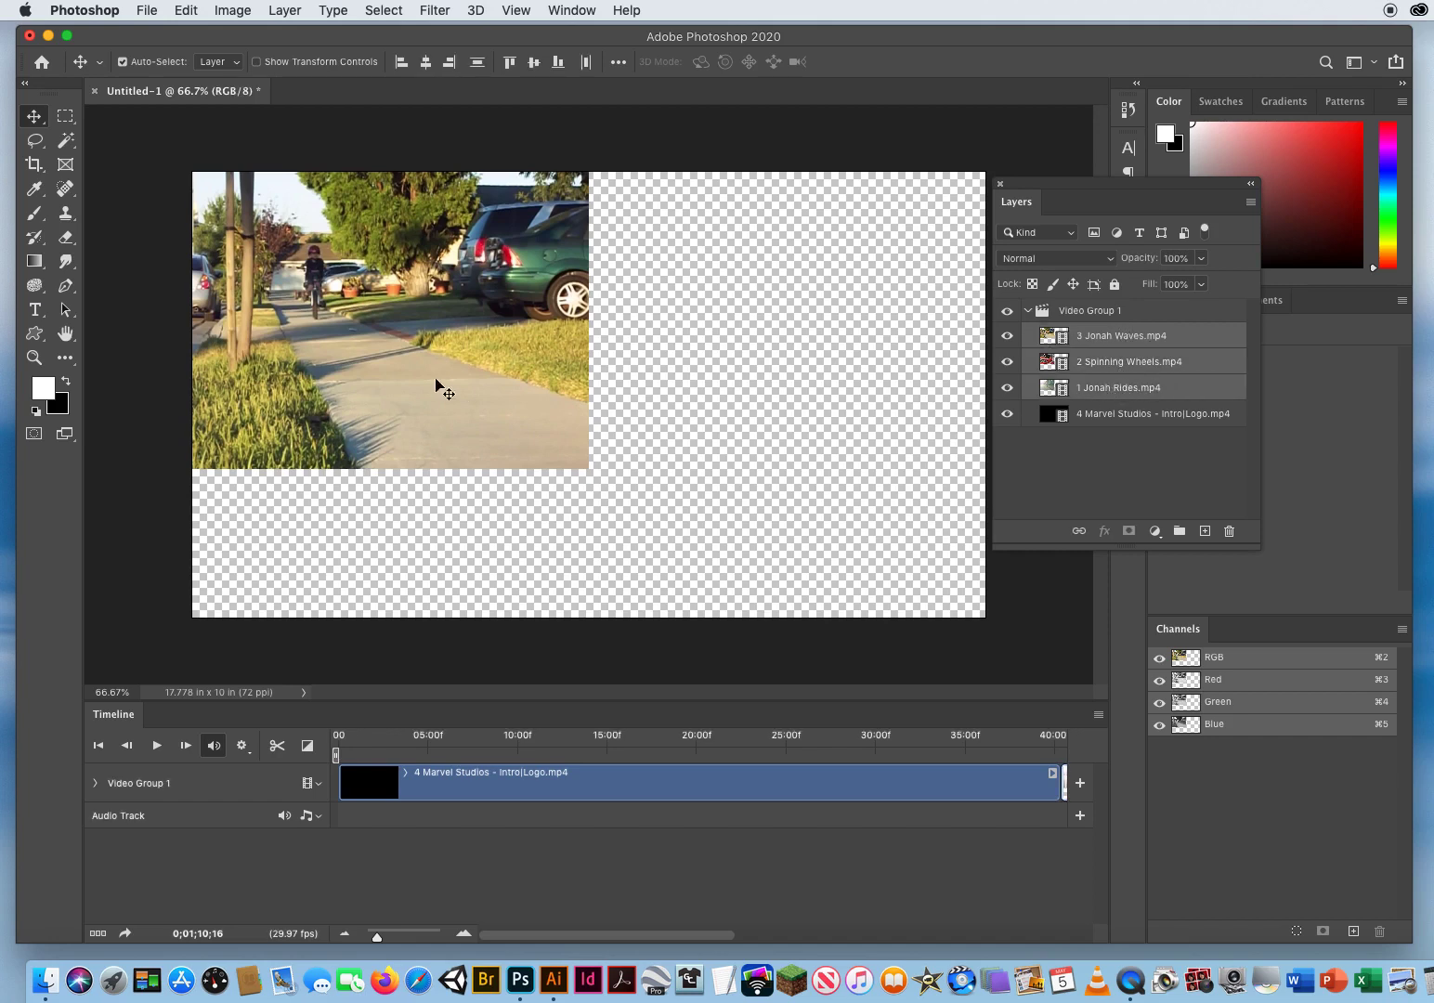
{"action": "left_click_drag", "start_coordinate": [344, 302], "coordinate": [547, 380]}
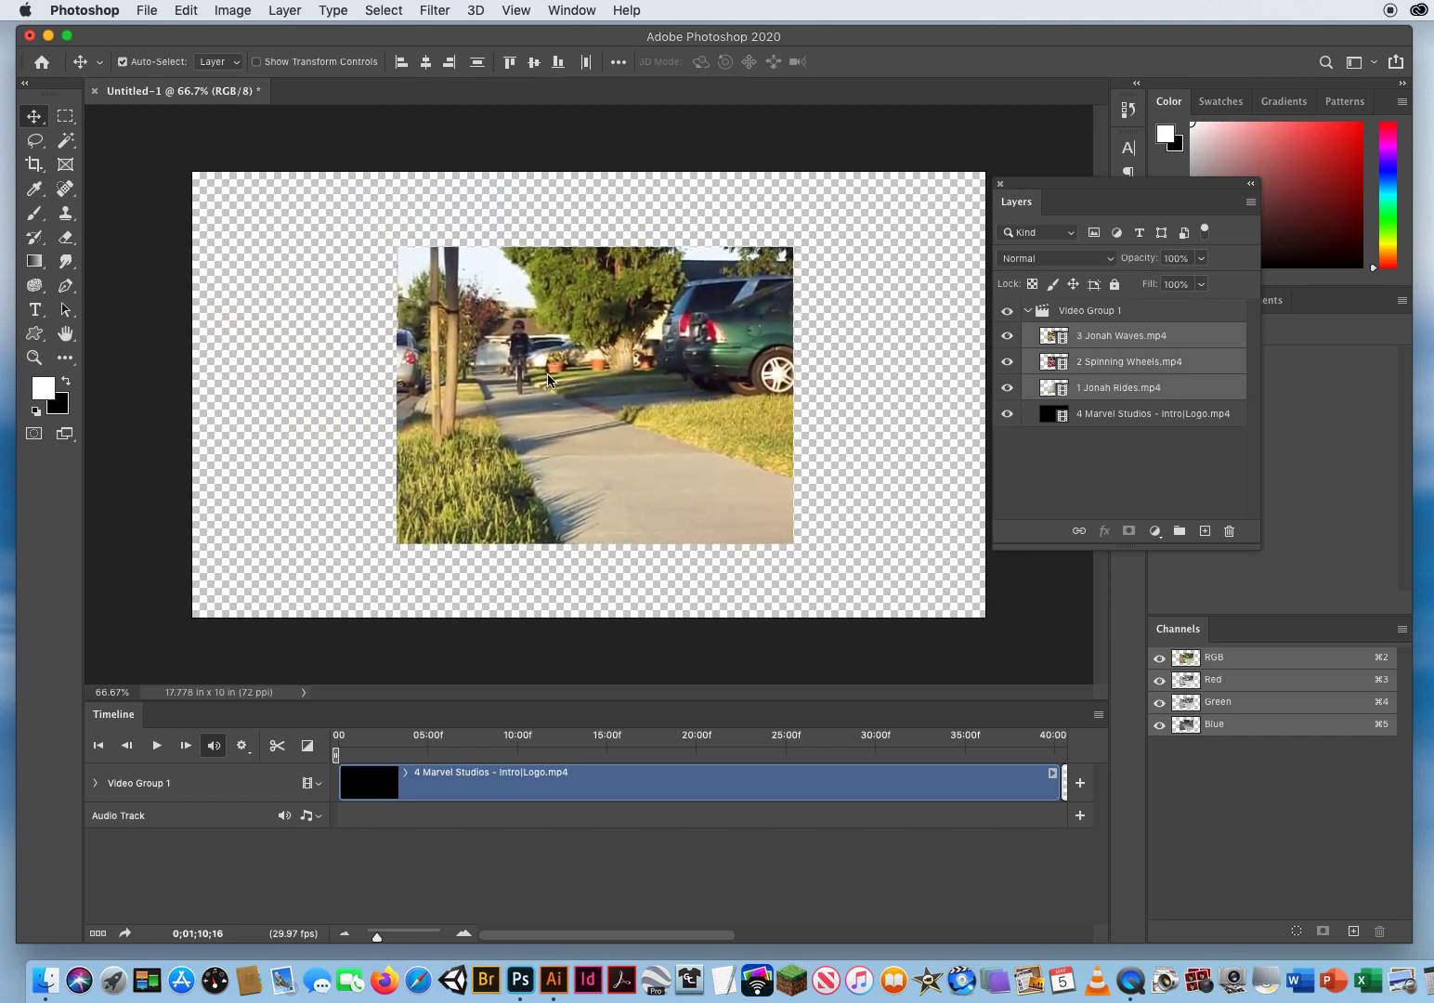
{"action": "left_click_drag", "start_coordinate": [547, 375], "coordinate": [549, 375]}
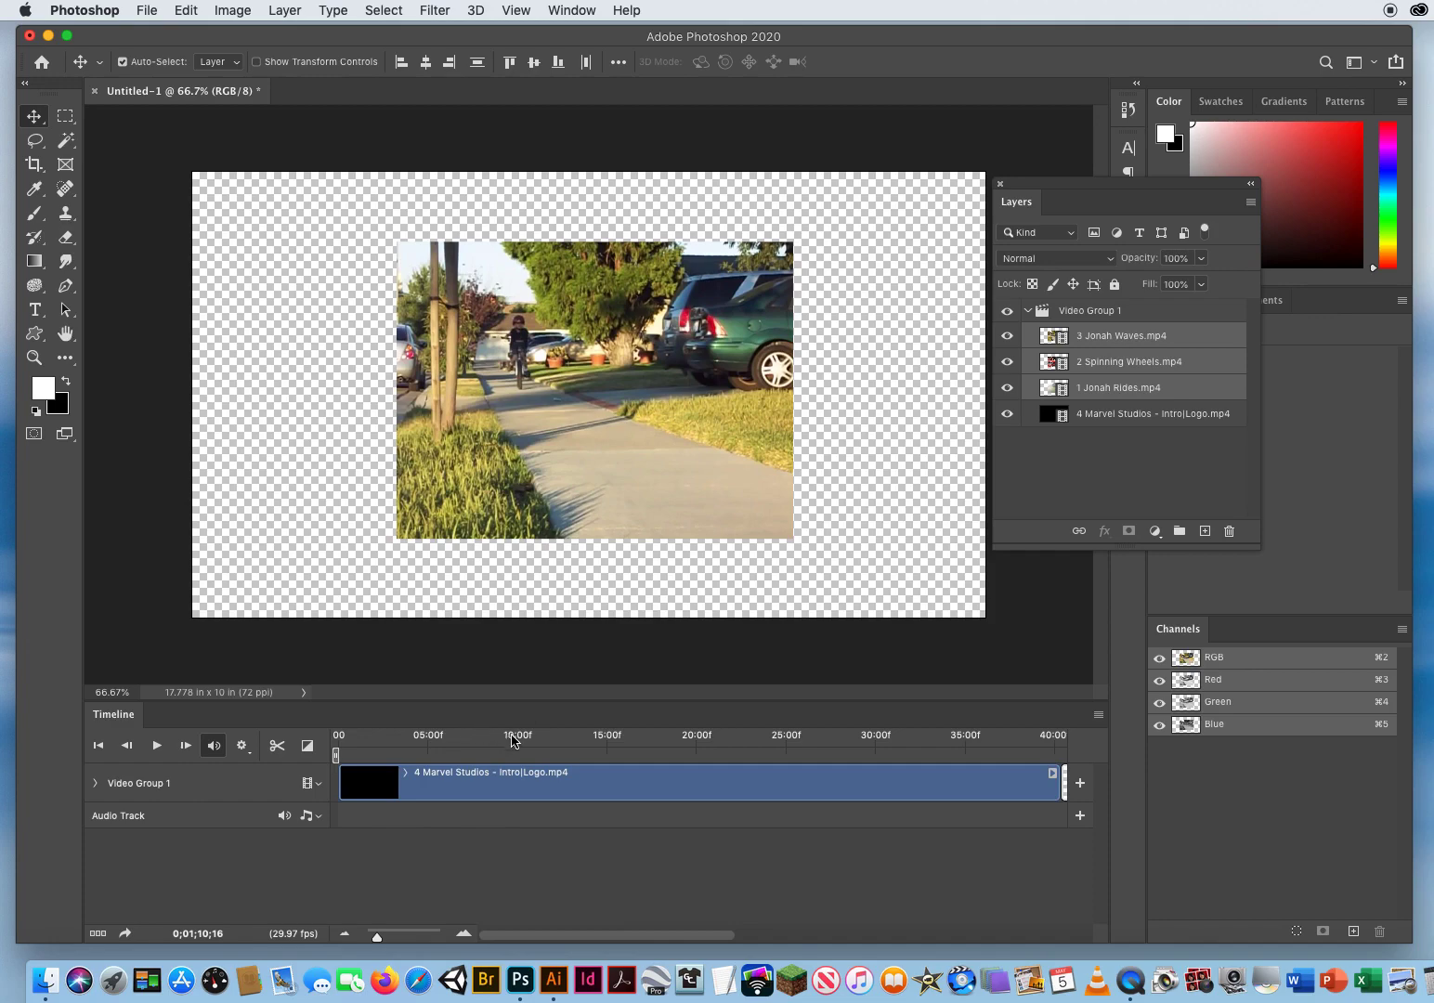
Play part of the Marvel Studios intro from 0;00;12;28 with the volume raised, and scrub ahead into the first bike-riding clip
{"action": "left_click_drag", "start_coordinate": [513, 740], "coordinate": [571, 743]}
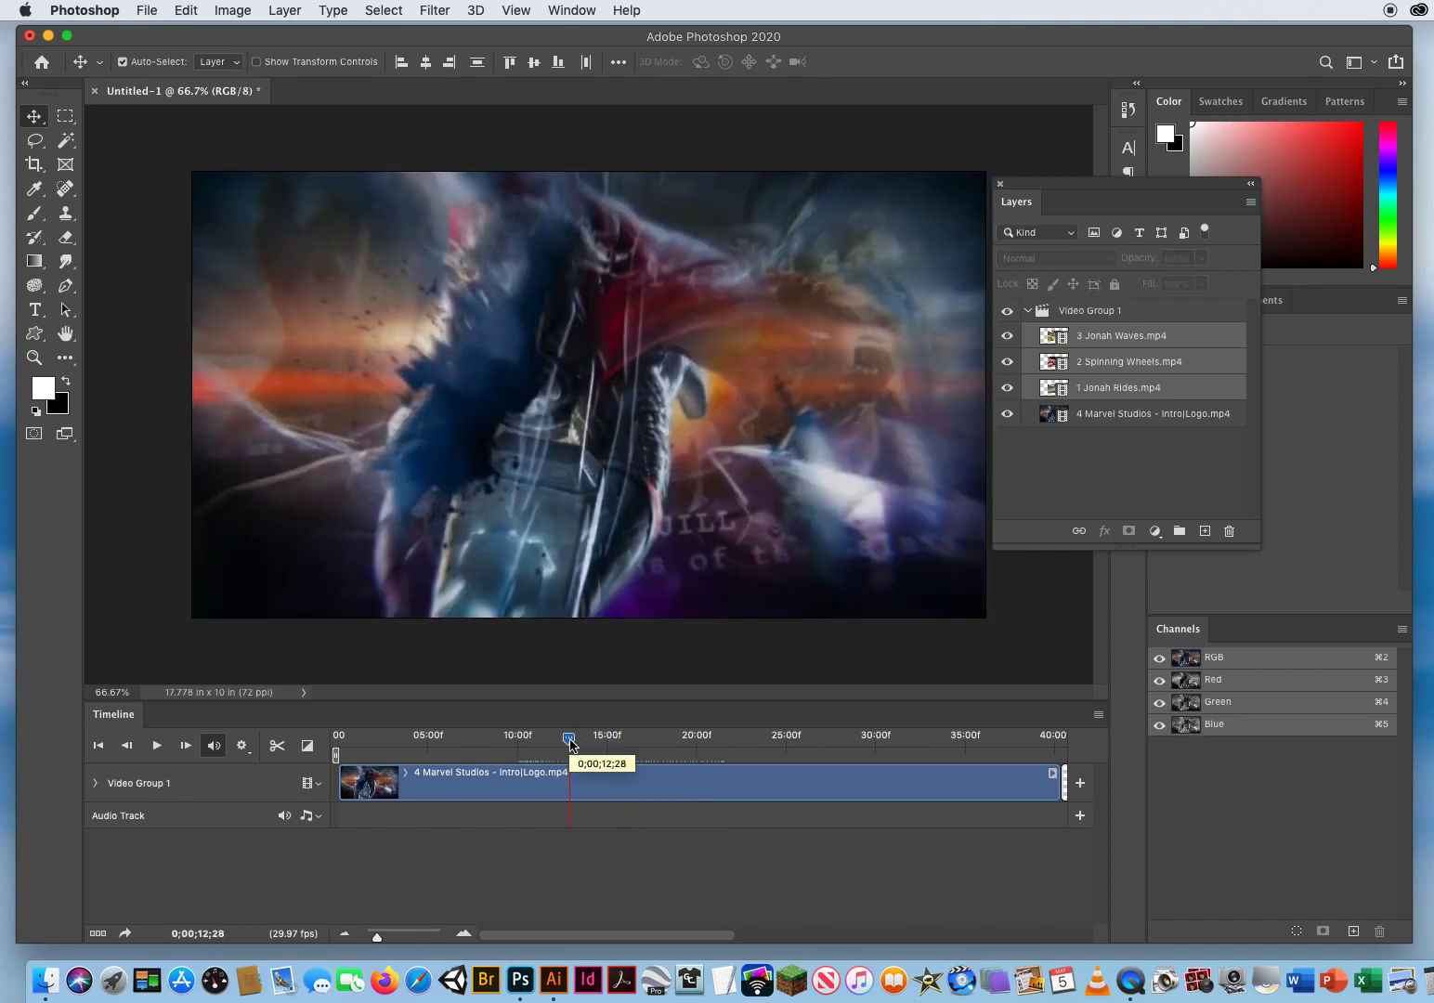
{"action": "key", "text": "space"}
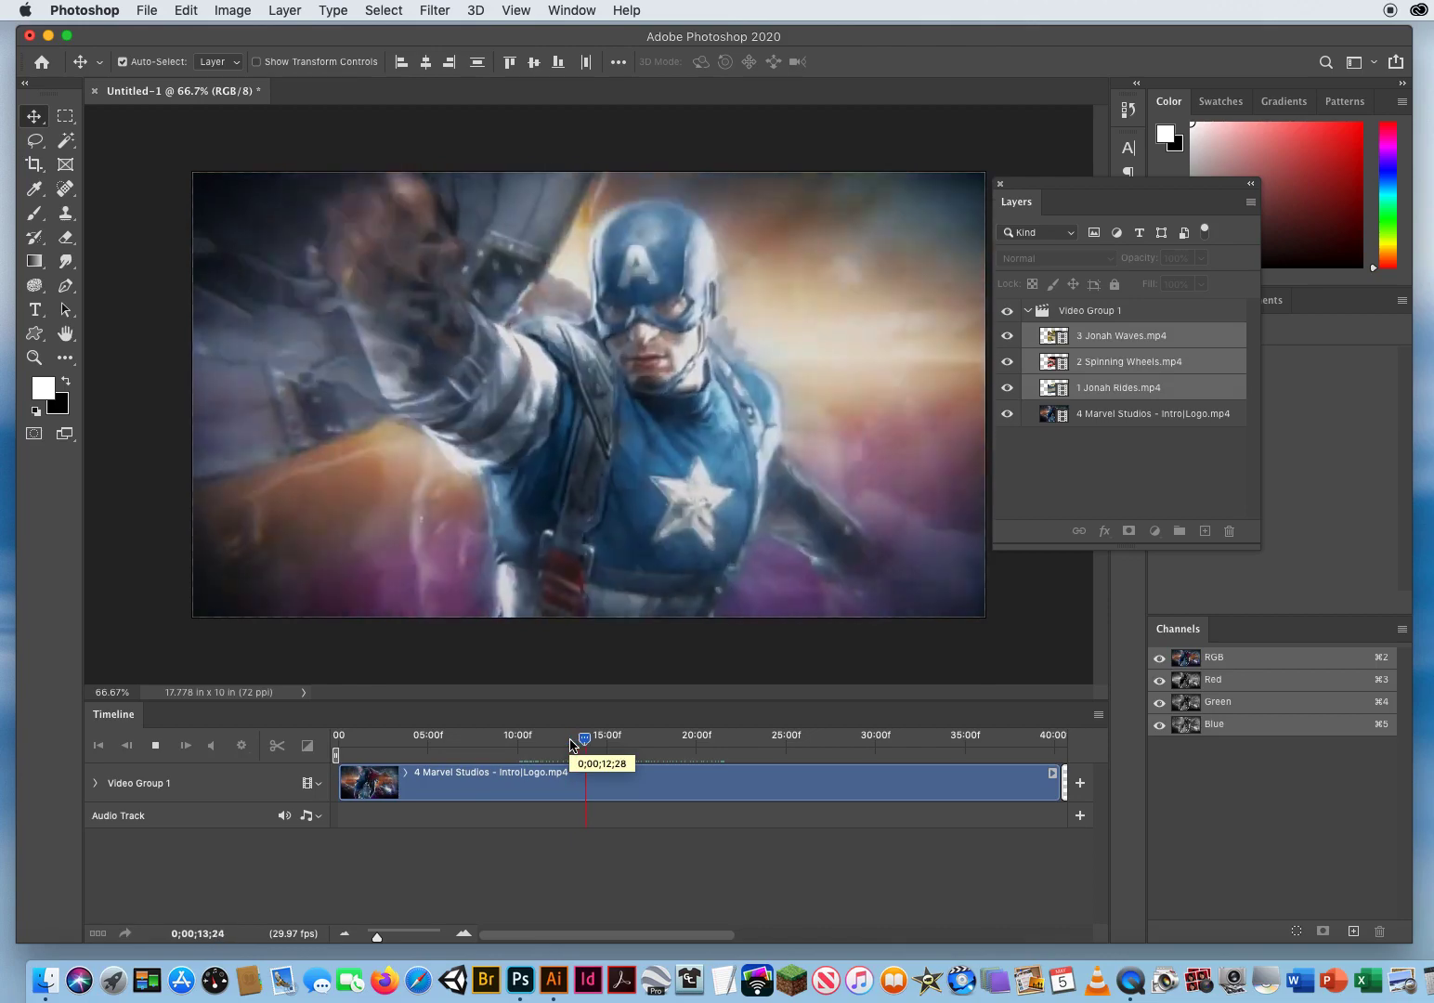
{"action": "key", "text": "XF86AudioRaiseVolume"}
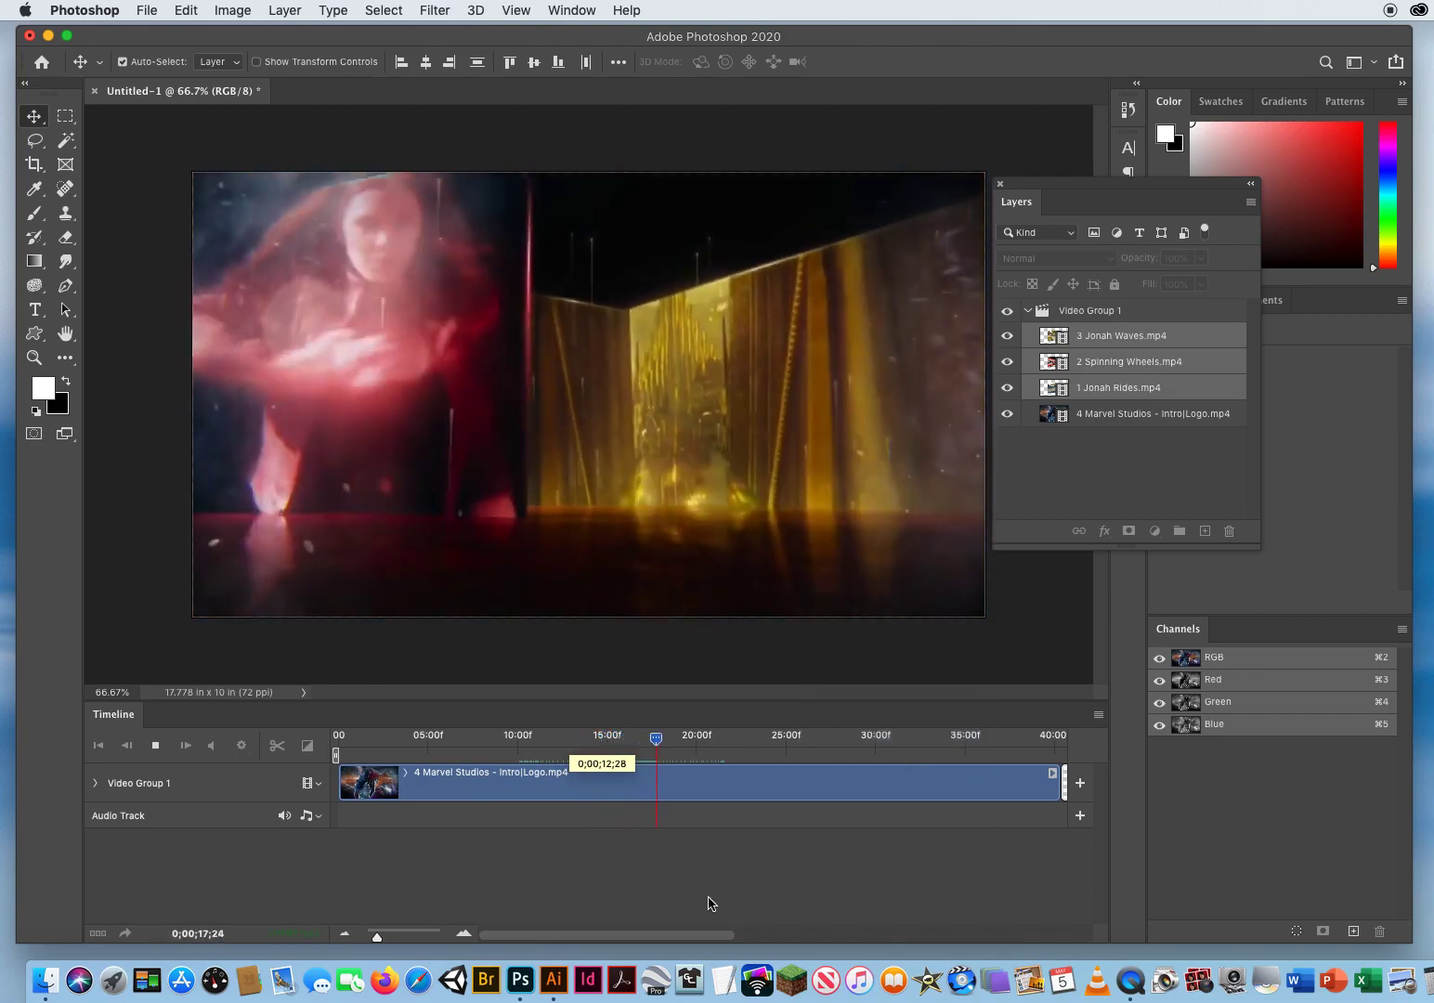
{"action": "key", "text": "space"}
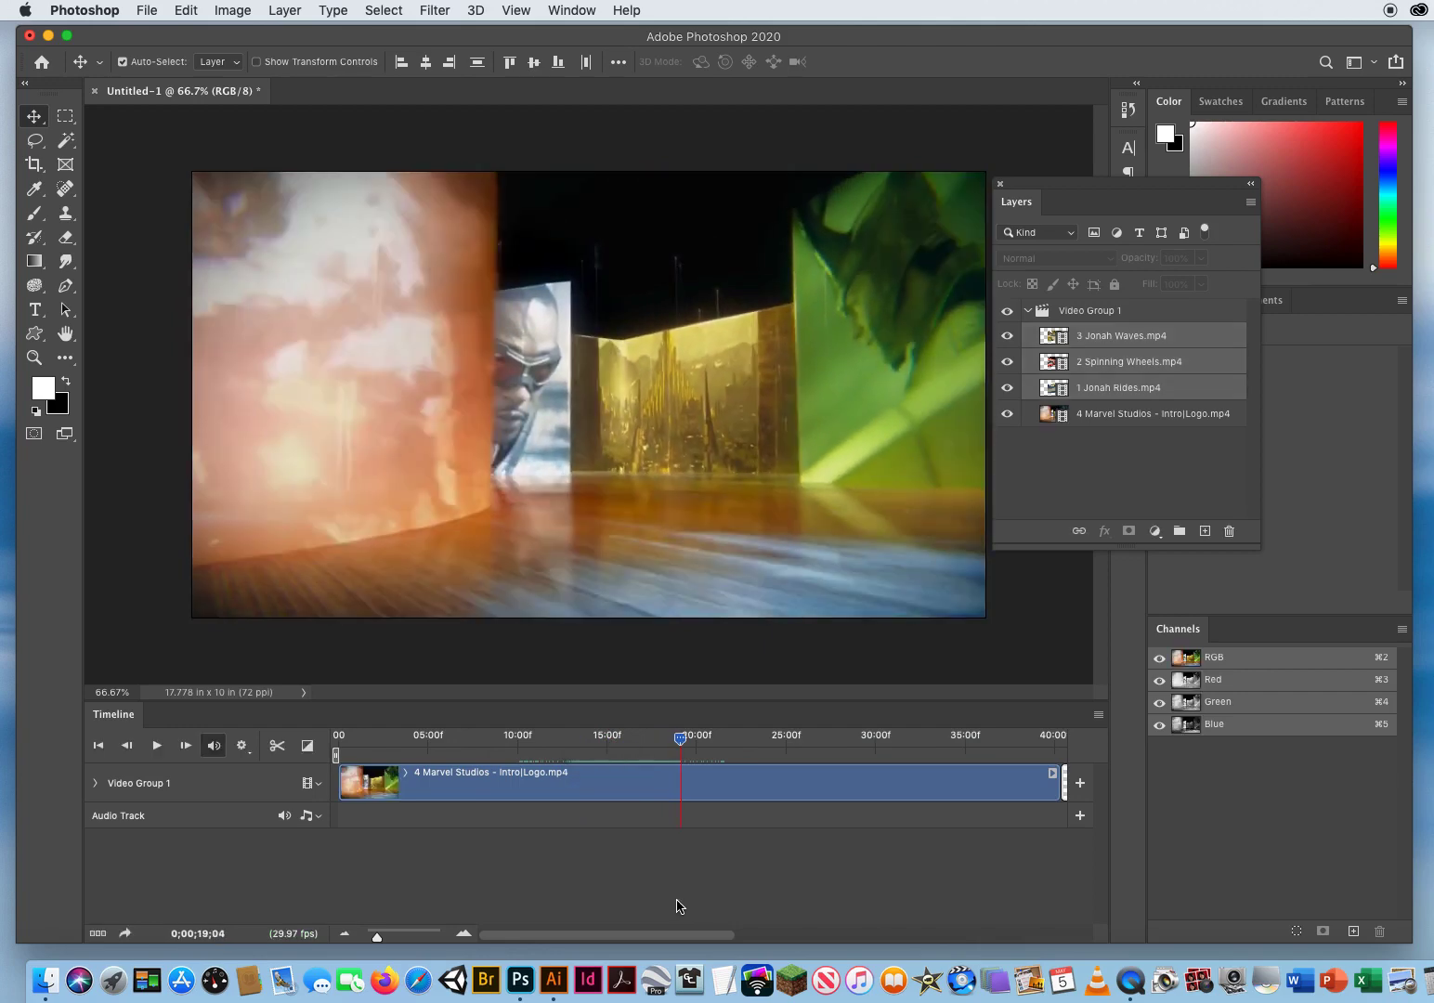
{"action": "left_click_drag", "start_coordinate": [590, 935], "coordinate": [762, 934]}
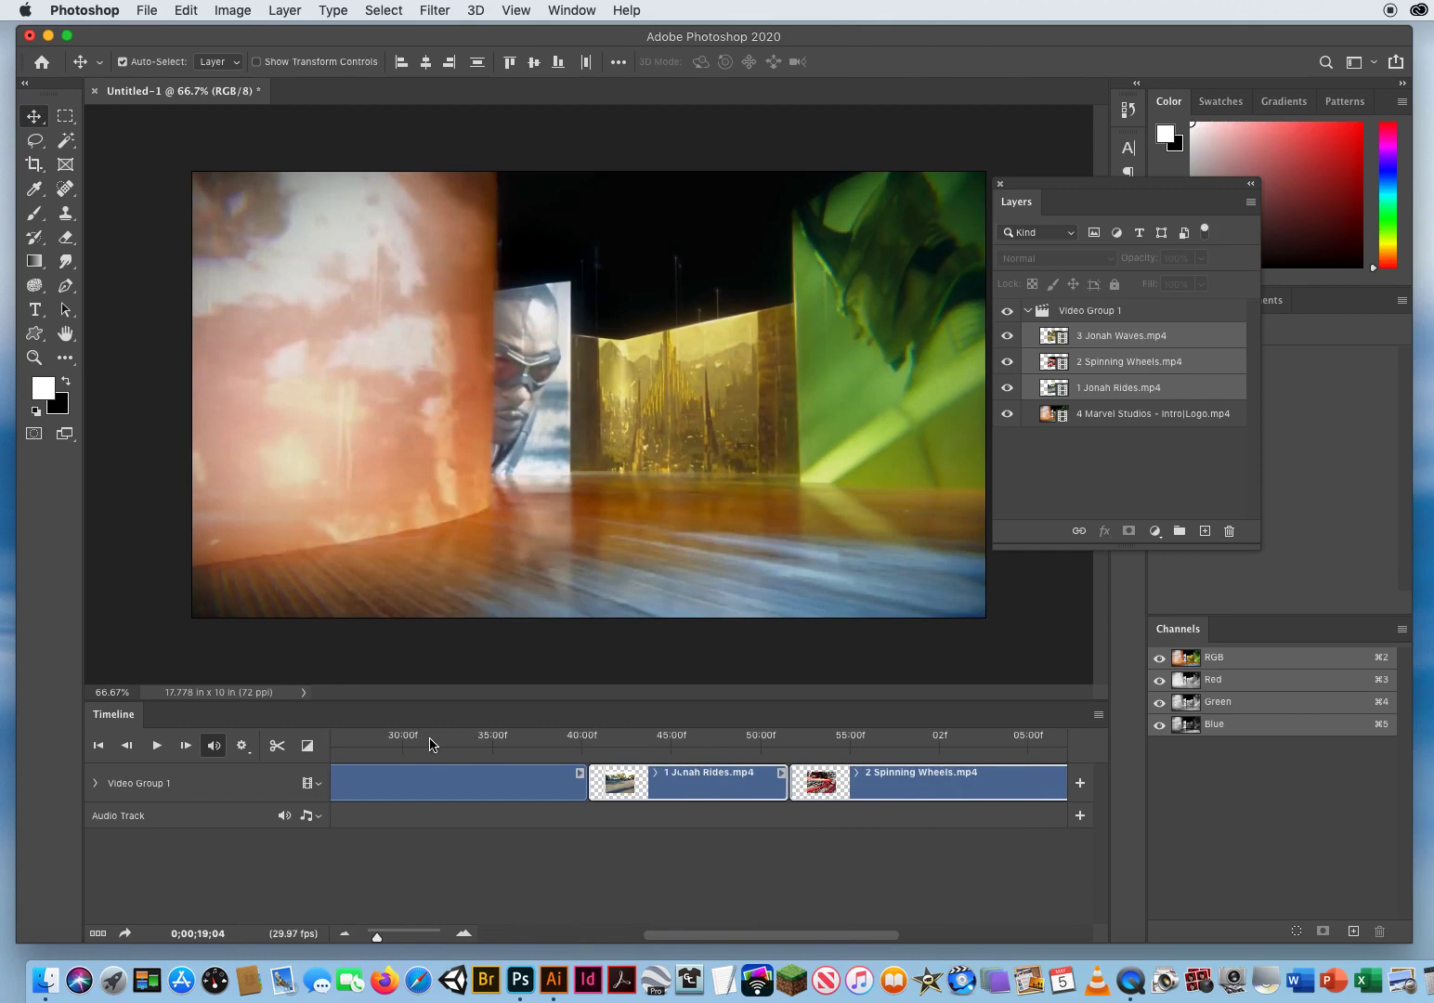
{"action": "left_click_drag", "start_coordinate": [430, 743], "coordinate": [649, 740]}
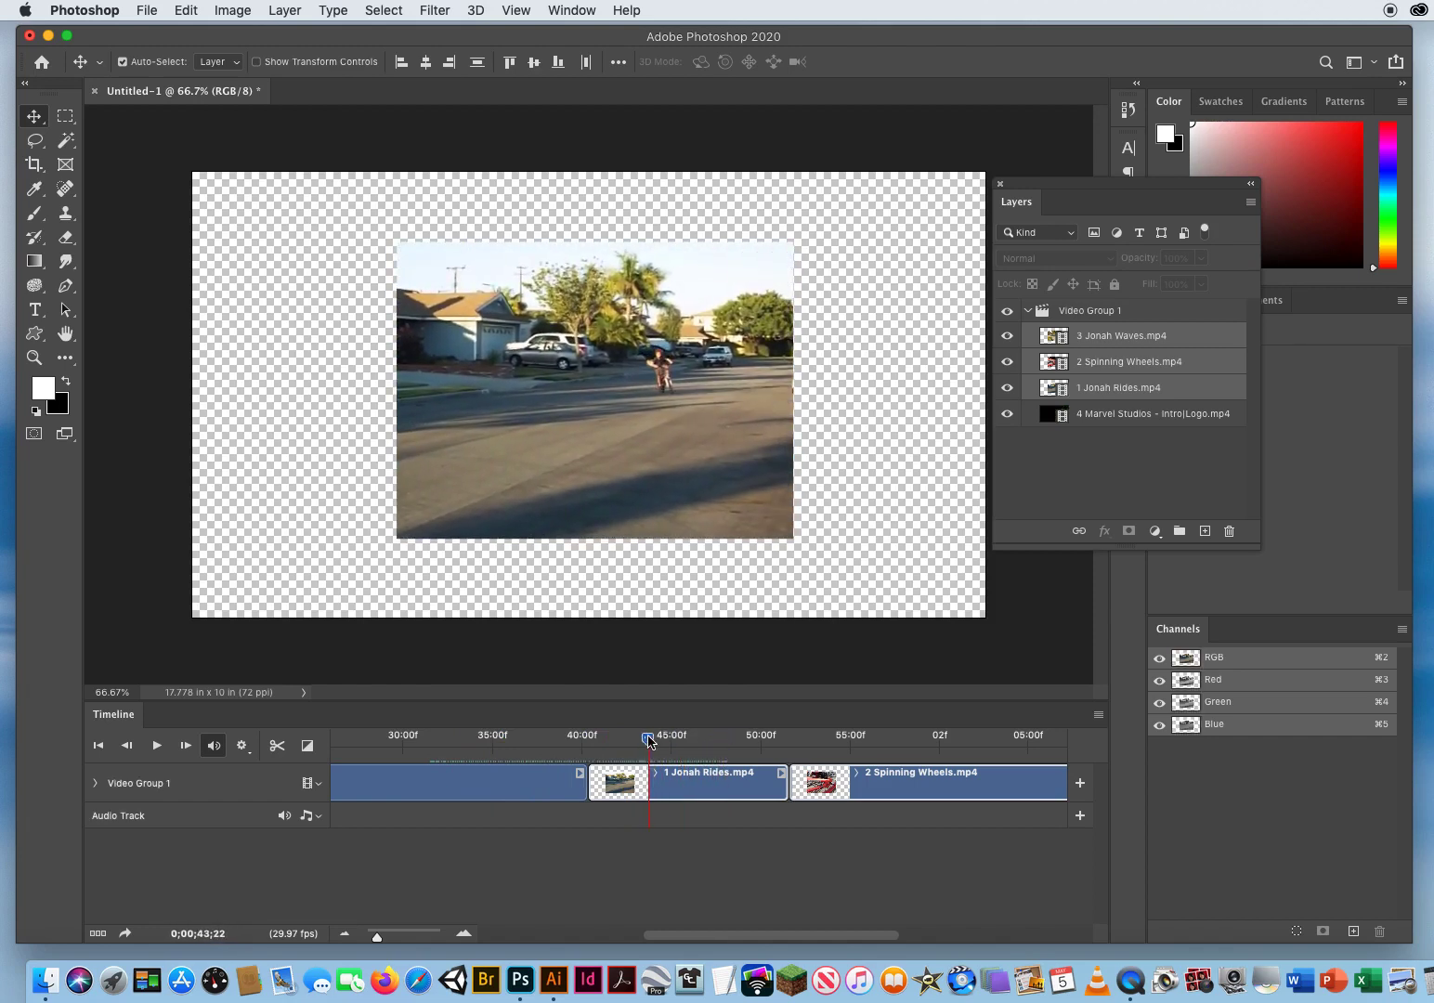
Play the first bike-riding clip from 0;00;43;22 into 2 Spinning Wheels.mp4, and spot-check frames in the third clip and at 0;00;58;14
{"action": "key", "text": "space"}
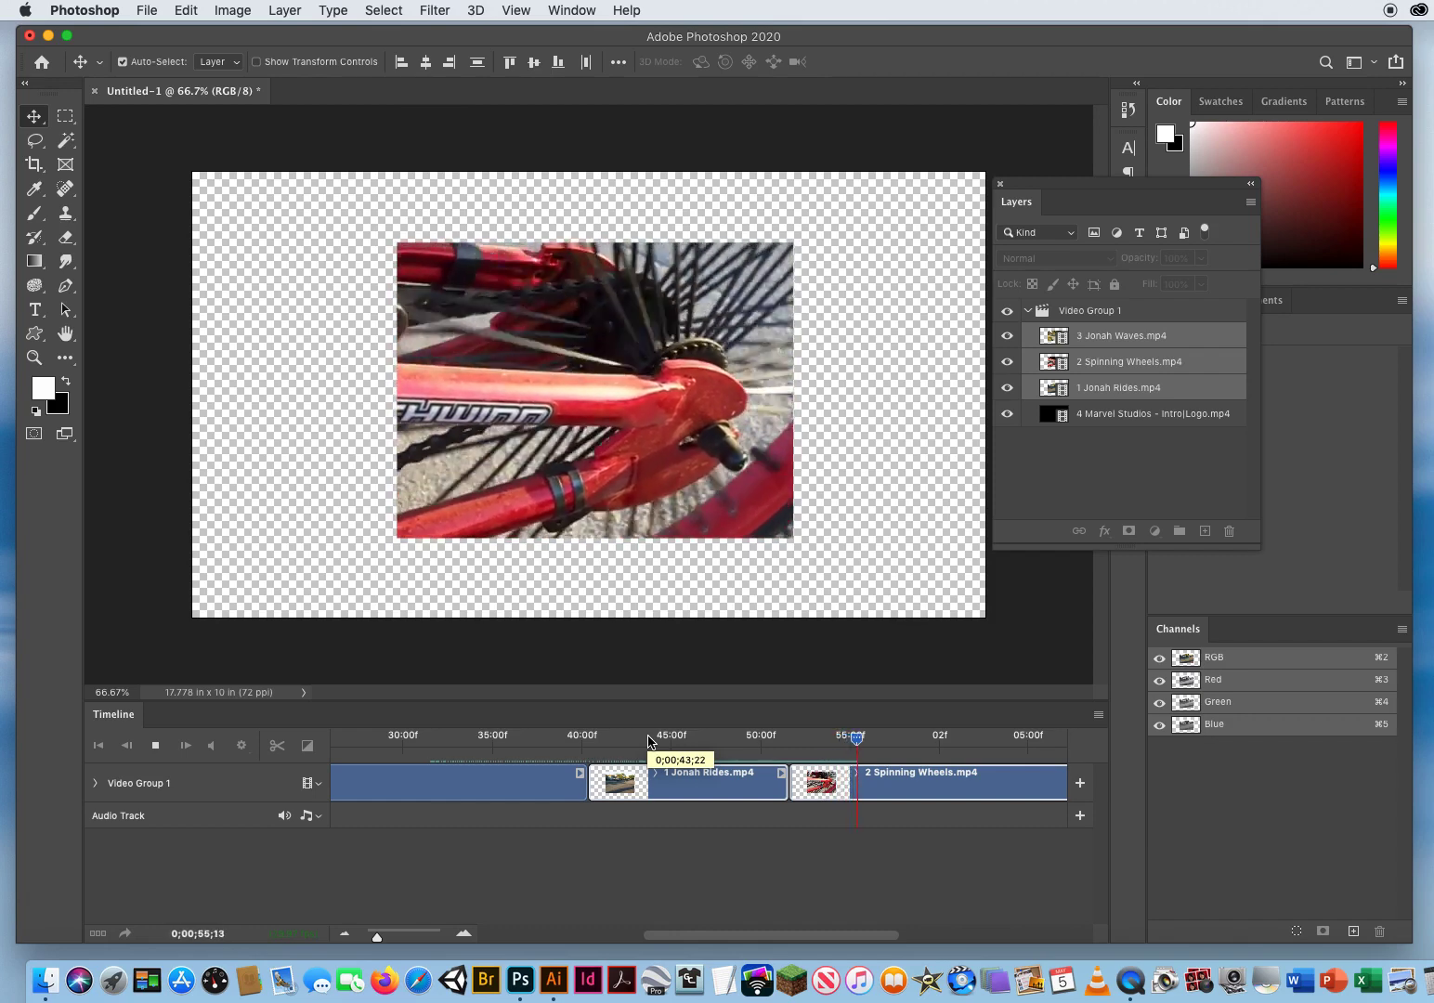
{"action": "key", "text": "space"}
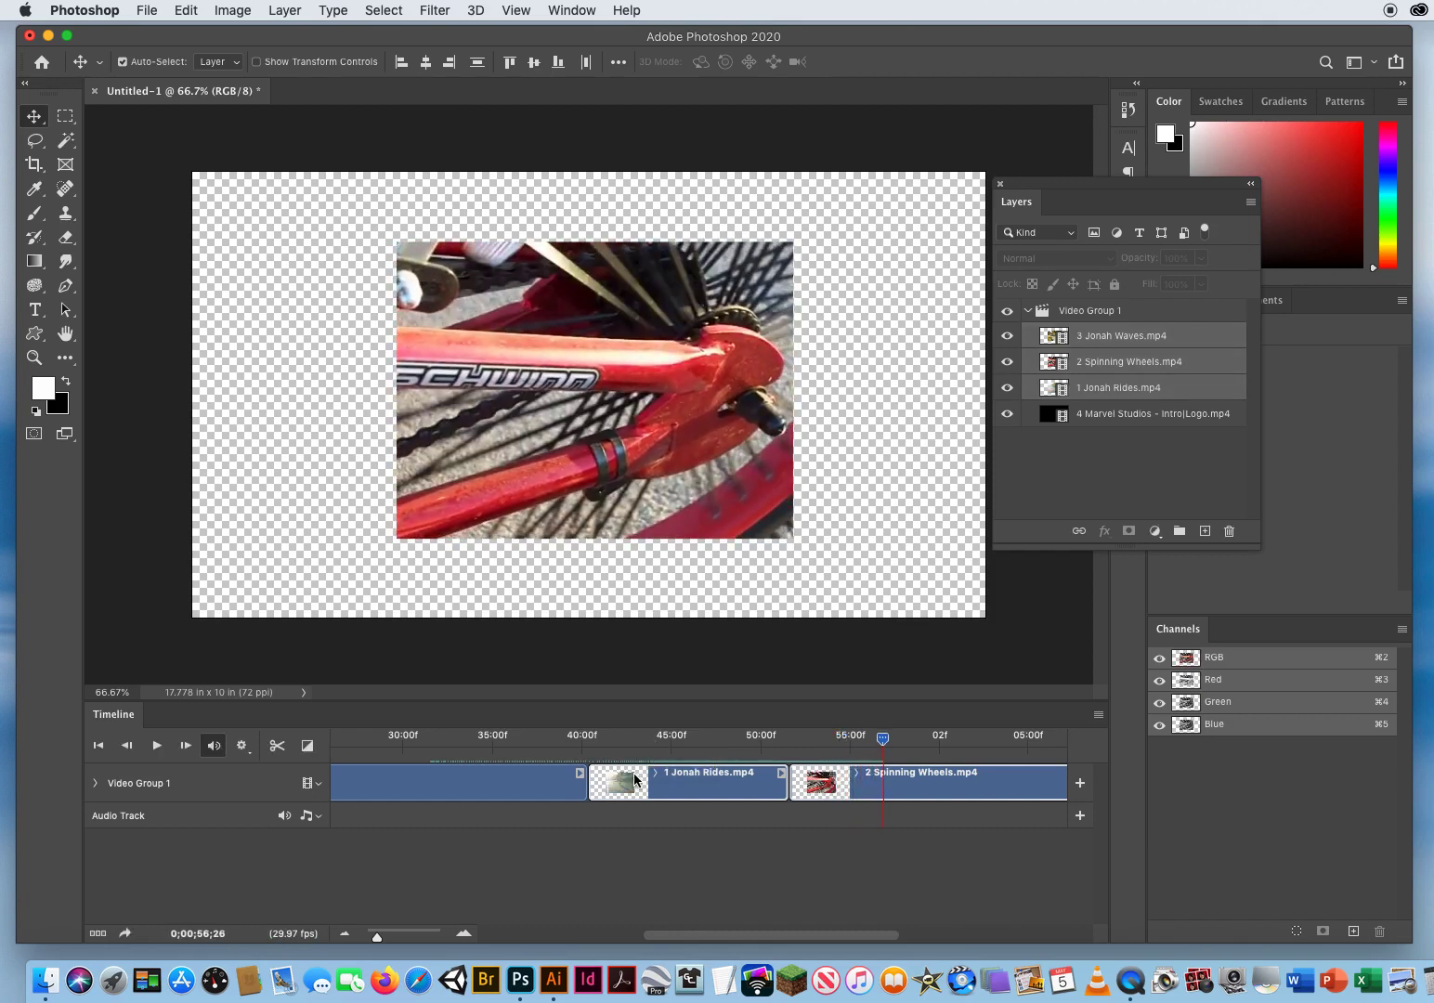
{"action": "left_click_drag", "start_coordinate": [669, 936], "coordinate": [792, 936]}
{"action": "mouse_move", "coordinate": [750, 740]}
{"action": "left_mouse_down"}
{"action": "mouse_move", "coordinate": [820, 740]}
{"action": "mouse_move", "coordinate": [754, 741]}
{"action": "left_mouse_up"}
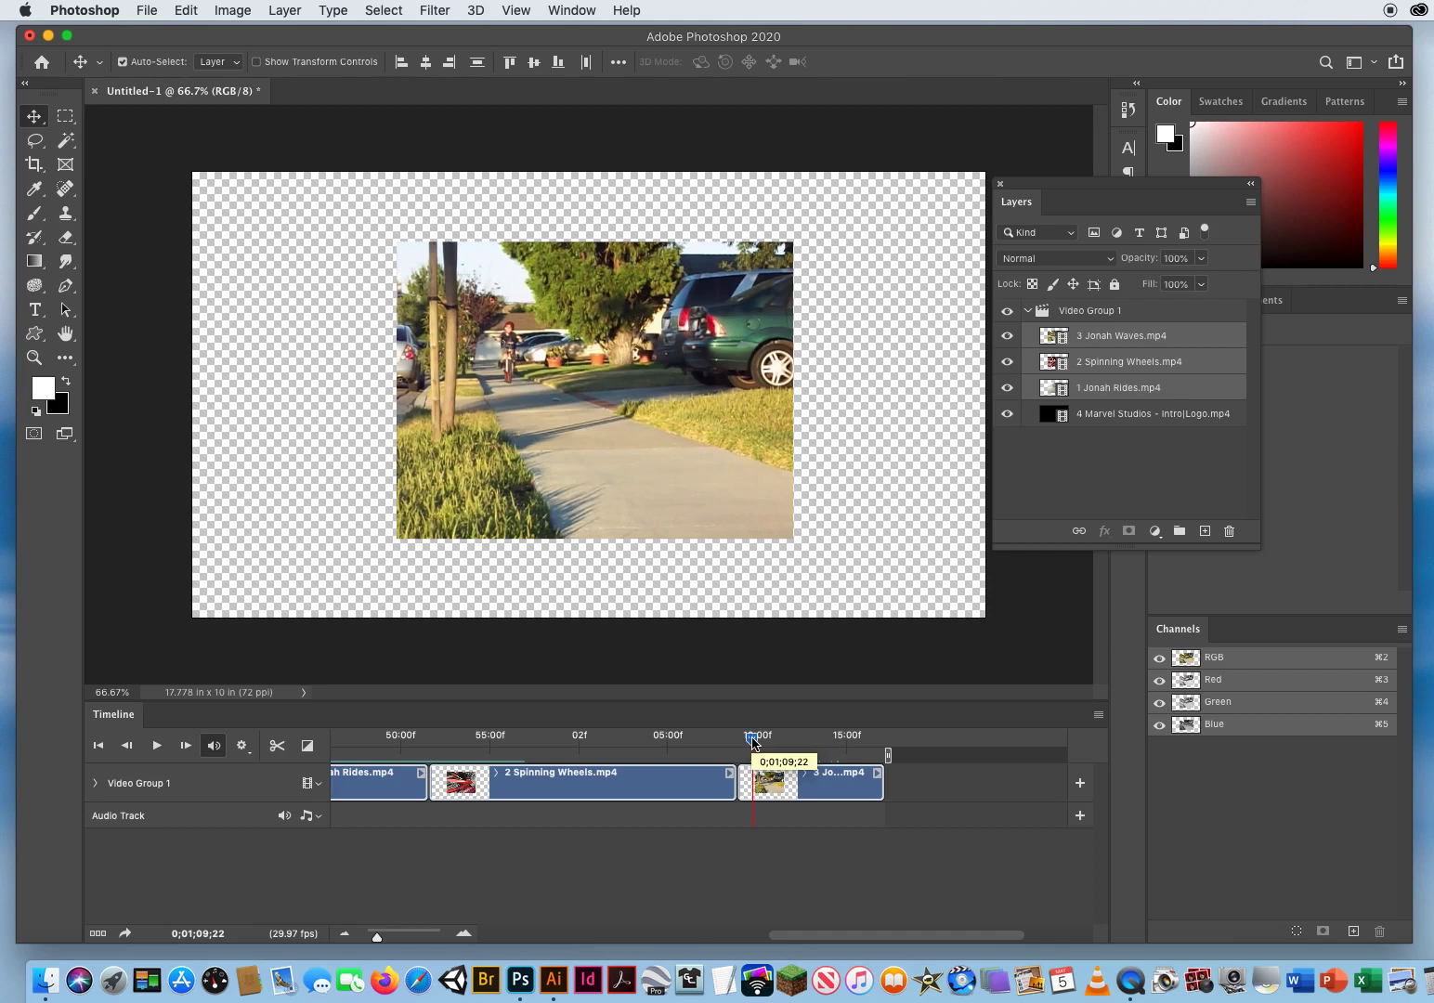
{"action": "left_click", "coordinate": [544, 788]}
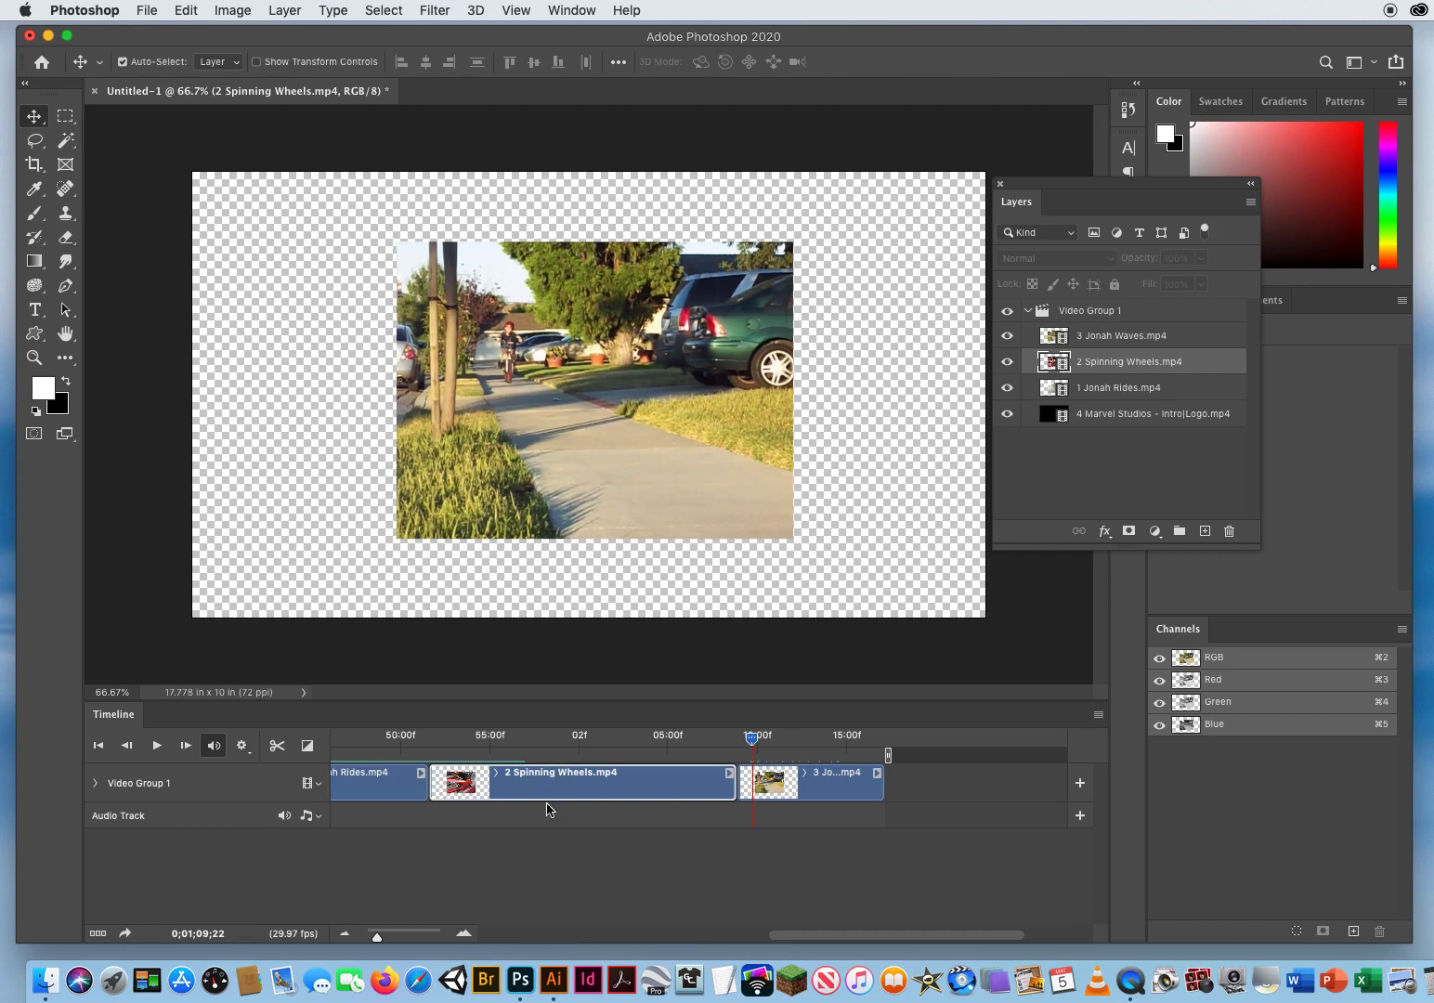
{"action": "left_click_drag", "start_coordinate": [621, 746], "coordinate": [553, 739]}
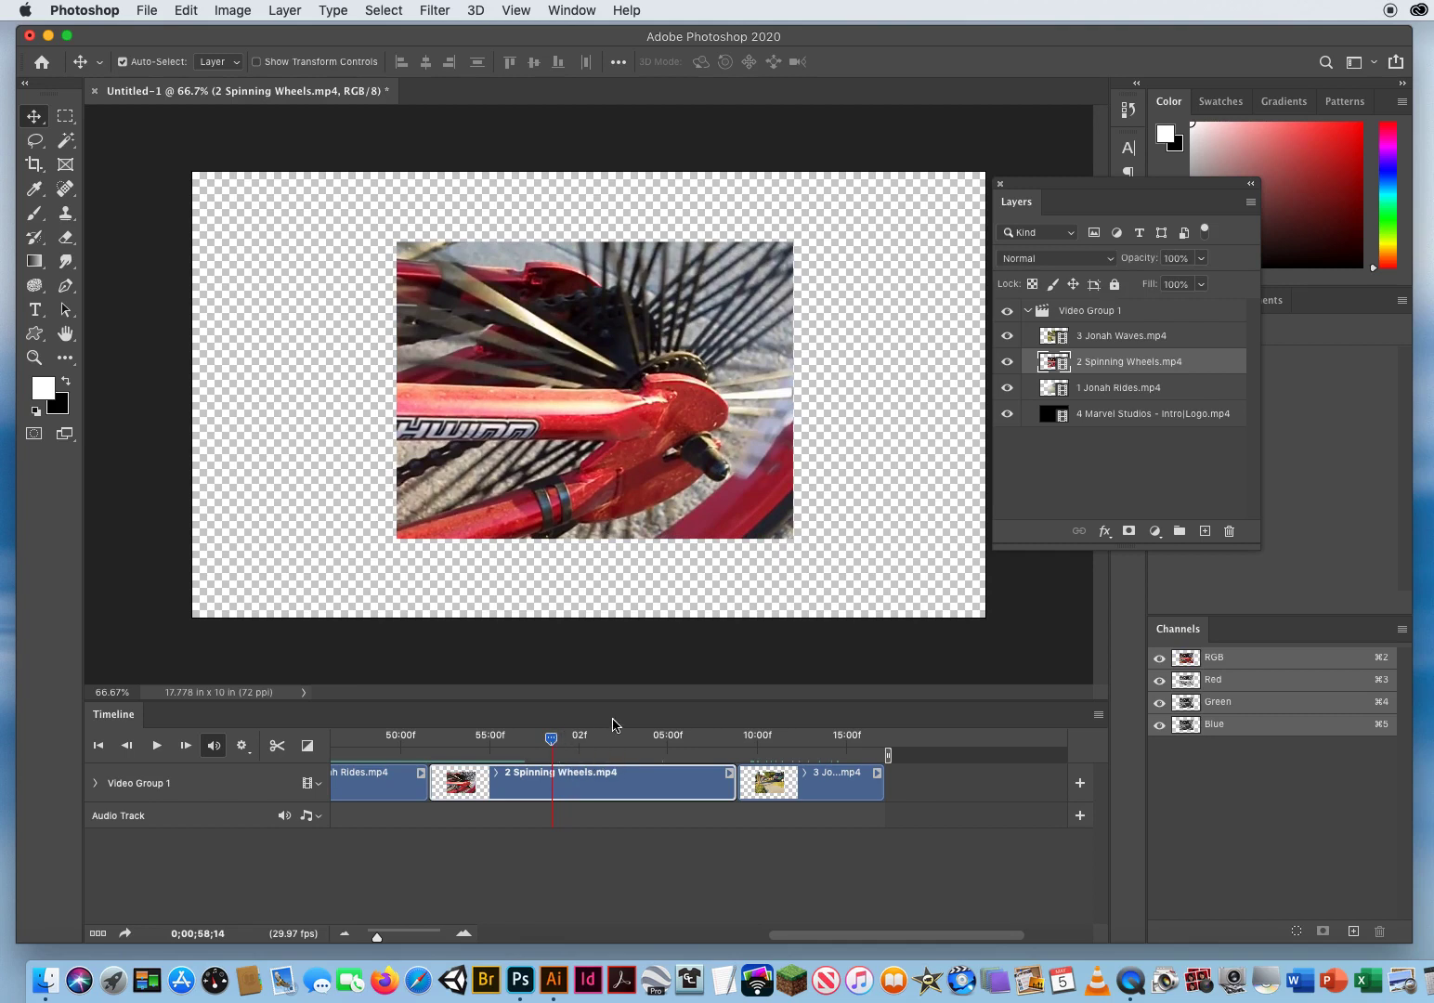
Play the third waving clip with sound from 0;01;10;07 to its end
{"action": "left_click", "coordinate": [820, 792]}
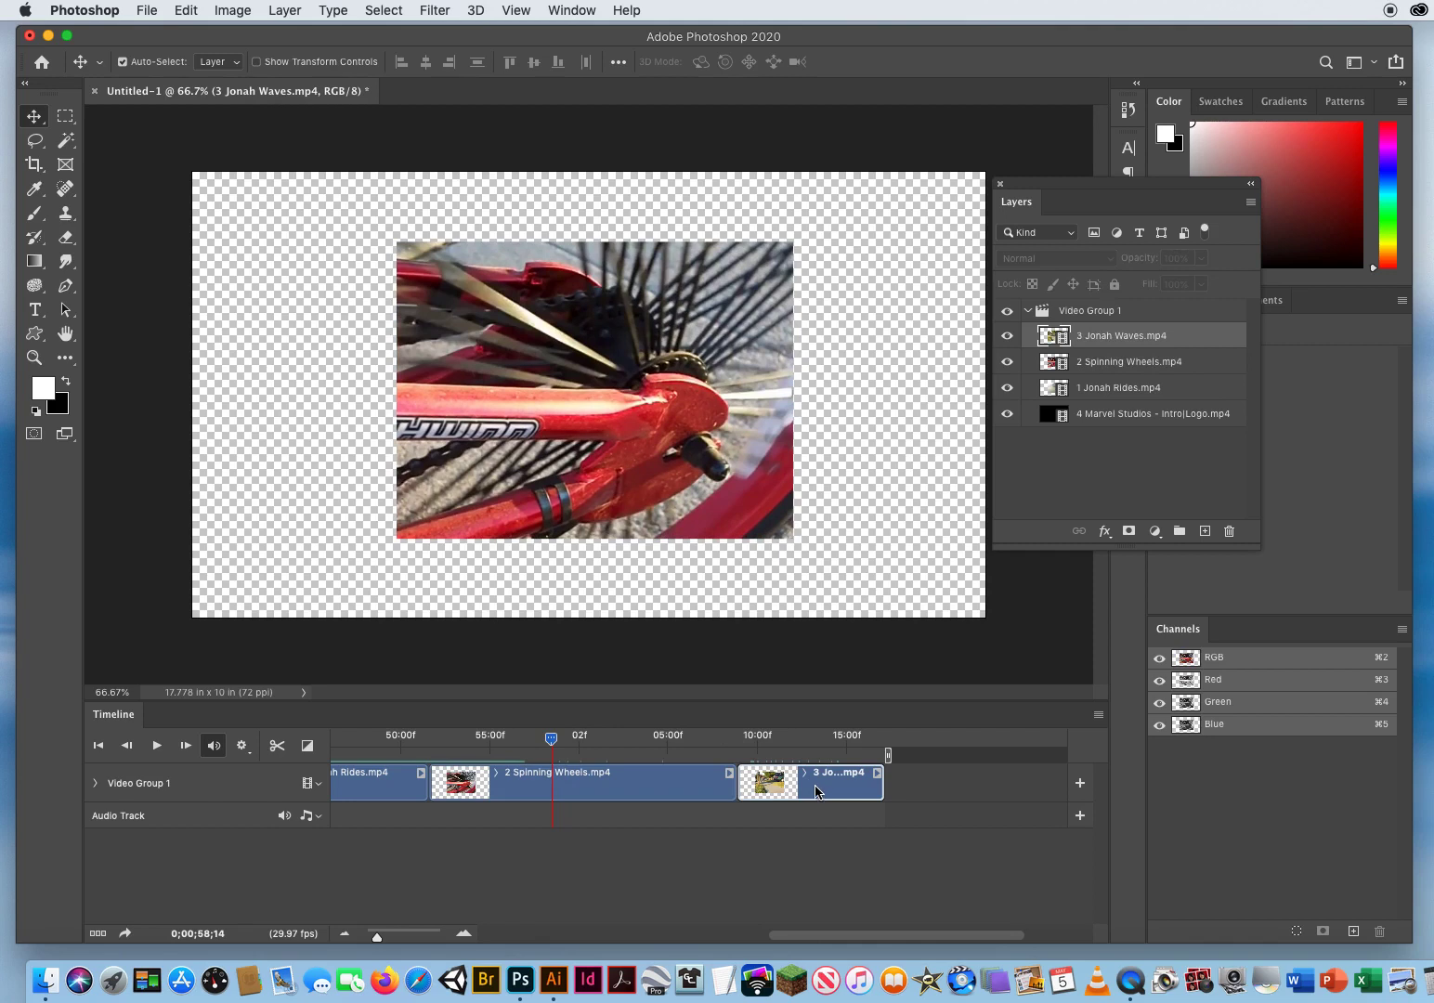
{"action": "left_click", "coordinate": [794, 740]}
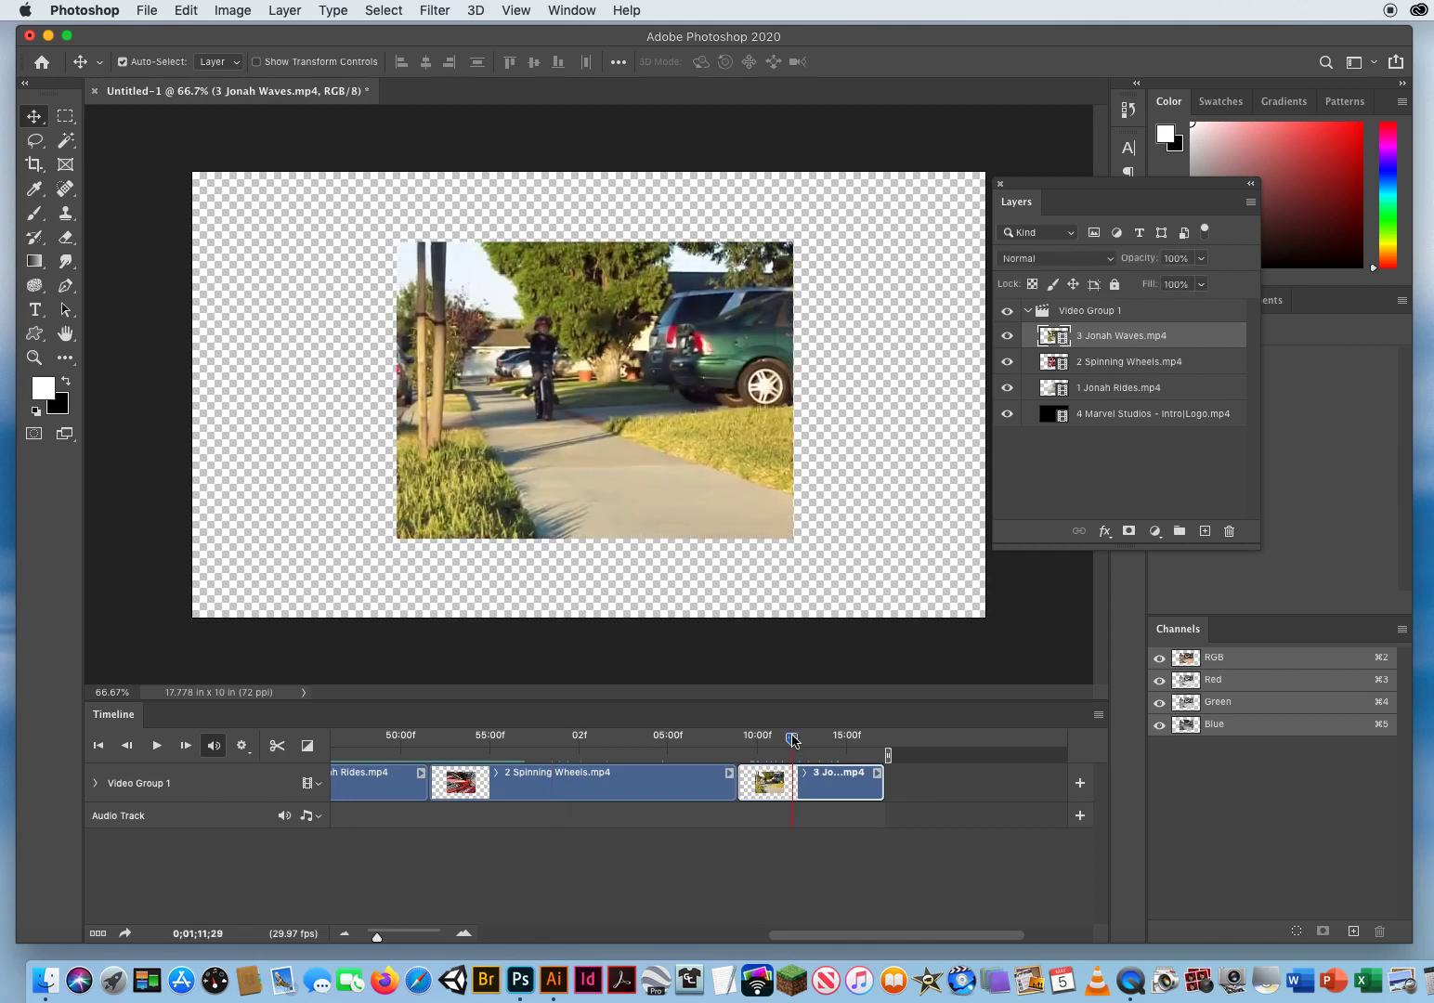
{"action": "left_click_drag", "start_coordinate": [792, 739], "coordinate": [762, 745]}
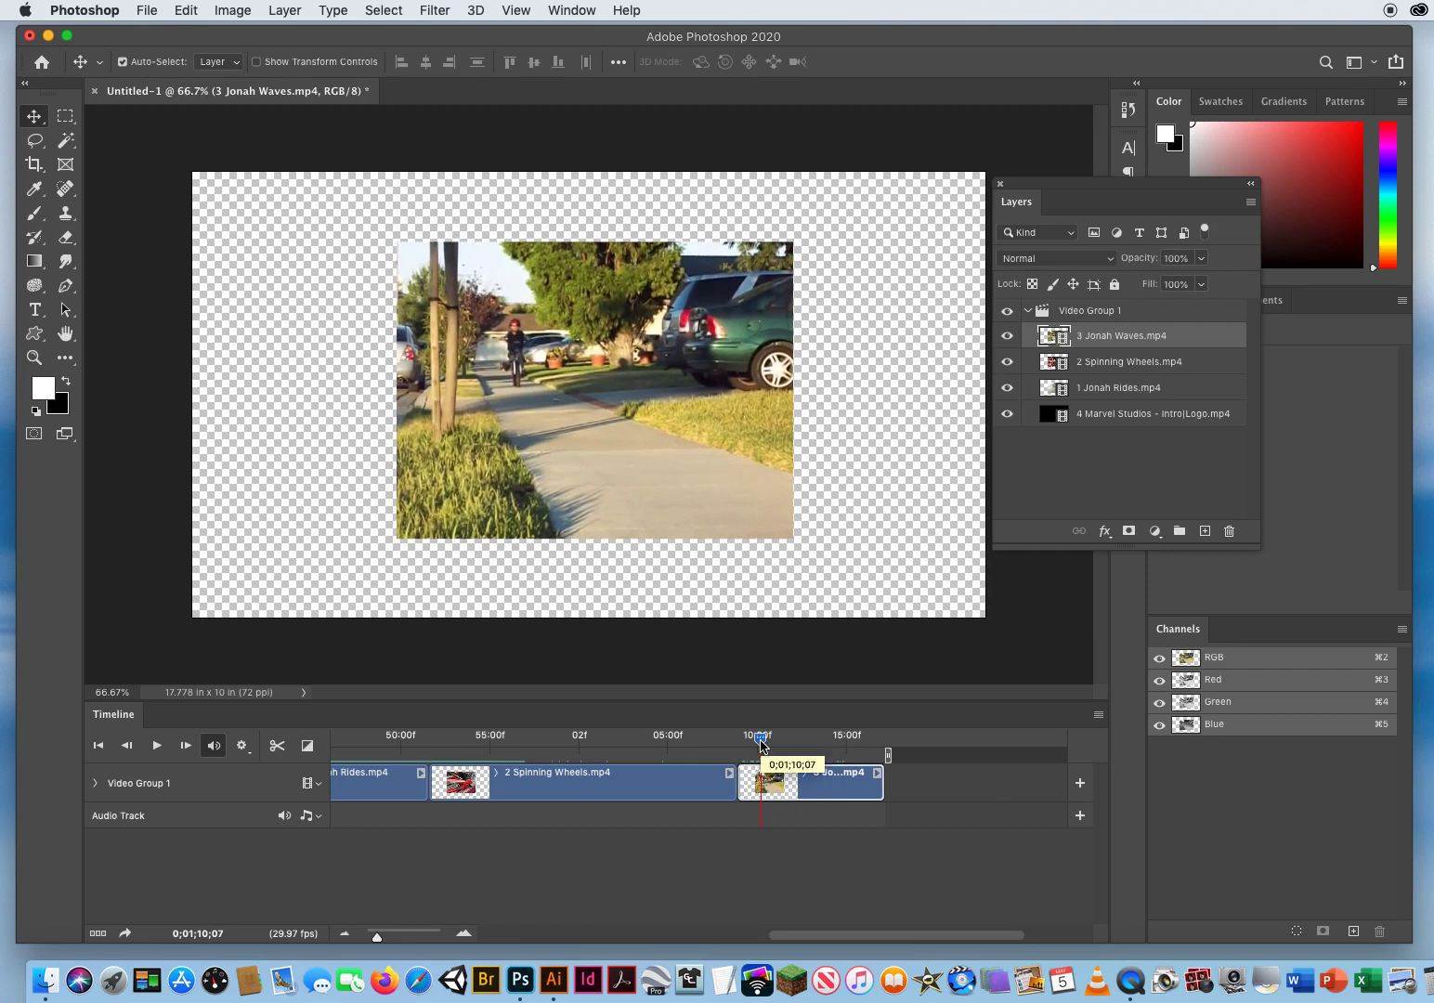
{"action": "key", "text": "space"}
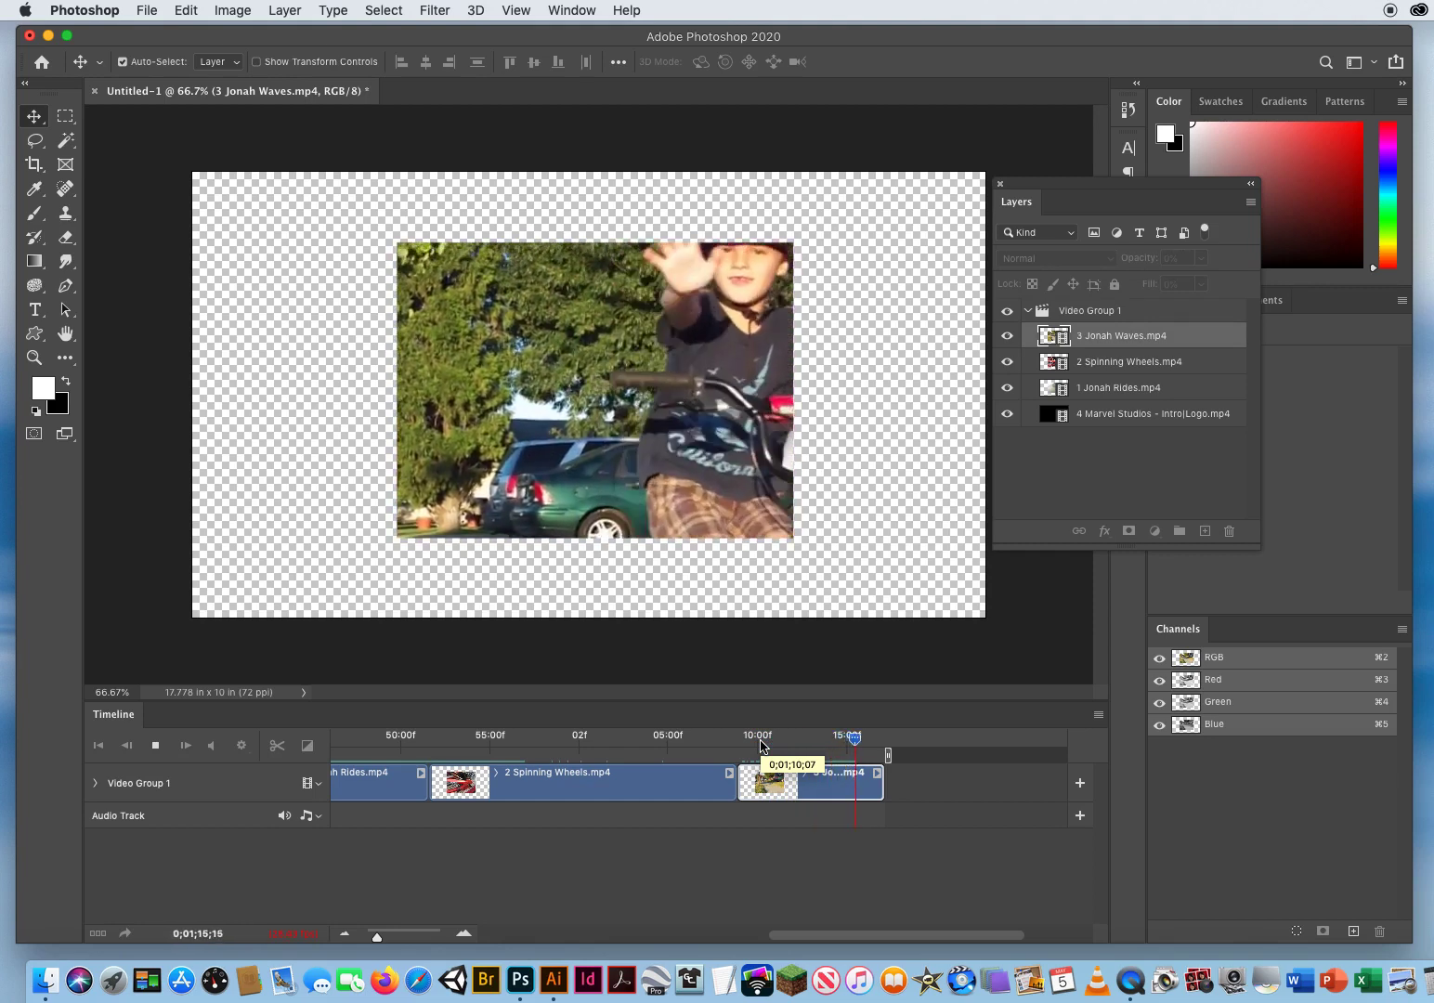
{"action": "key", "text": "space"}
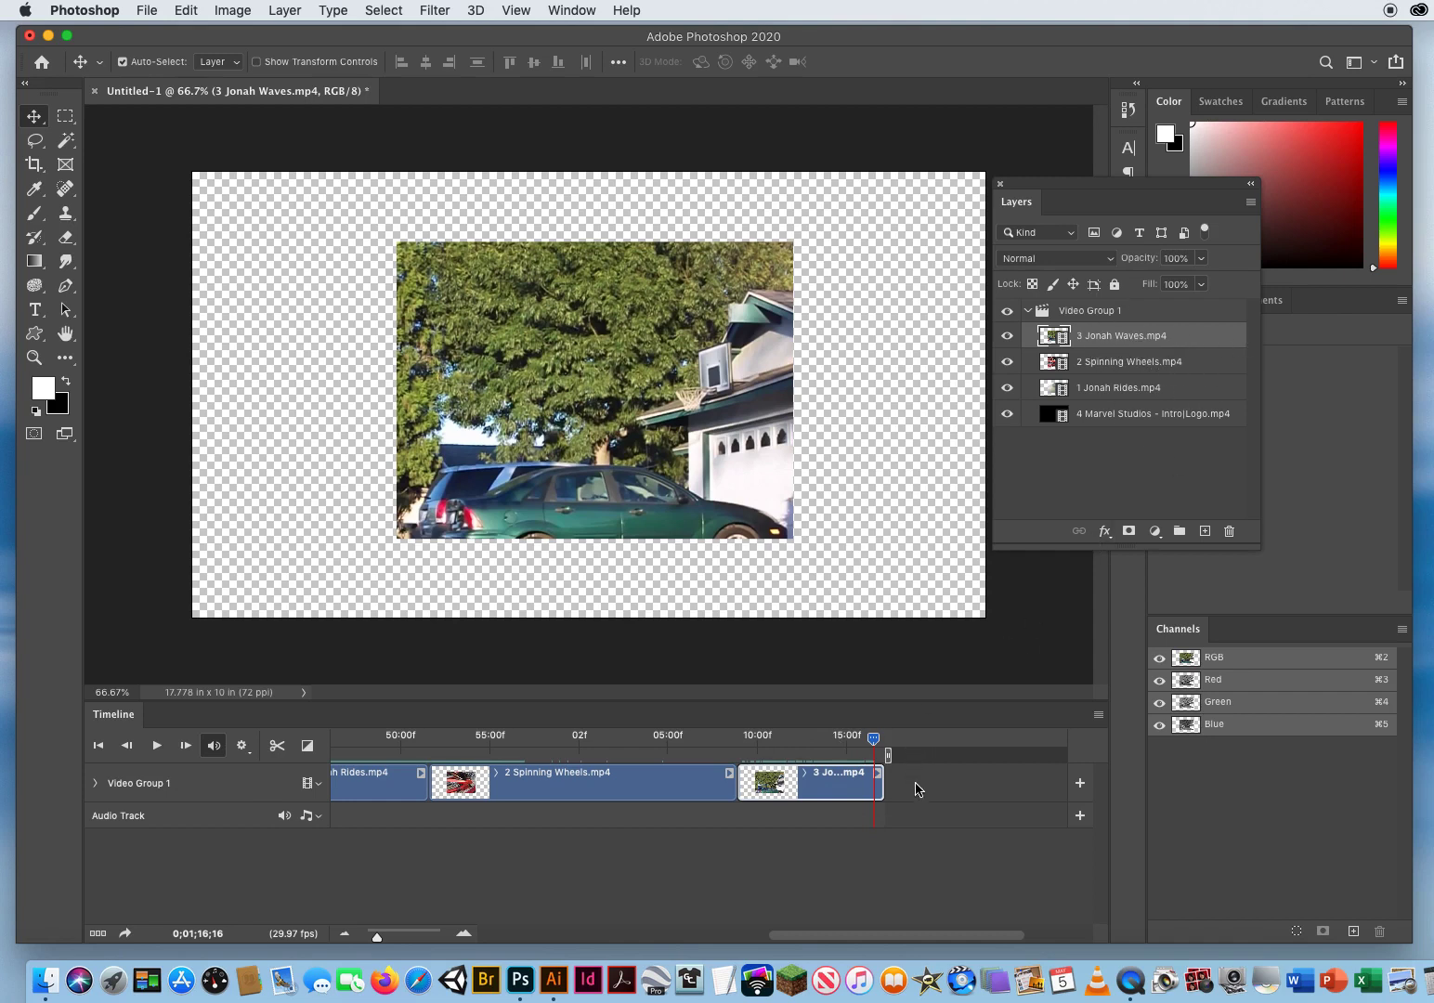
Mute the audio of the third waving clip
{"action": "left_click_drag", "start_coordinate": [873, 738], "coordinate": [811, 740]}
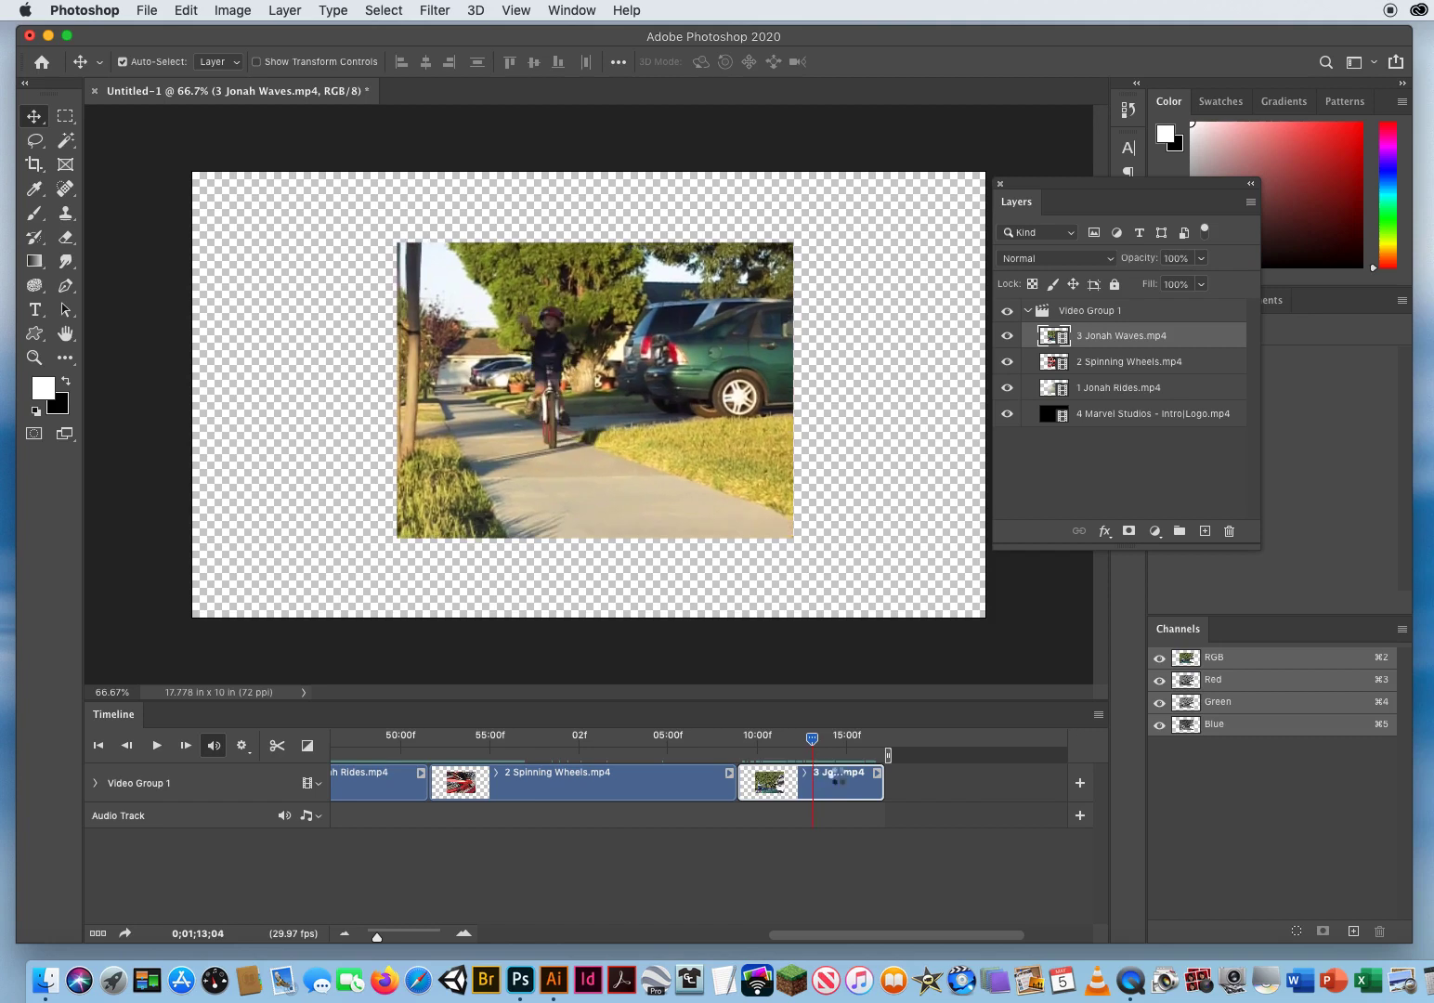
{"action": "left_click", "coordinate": [877, 776]}
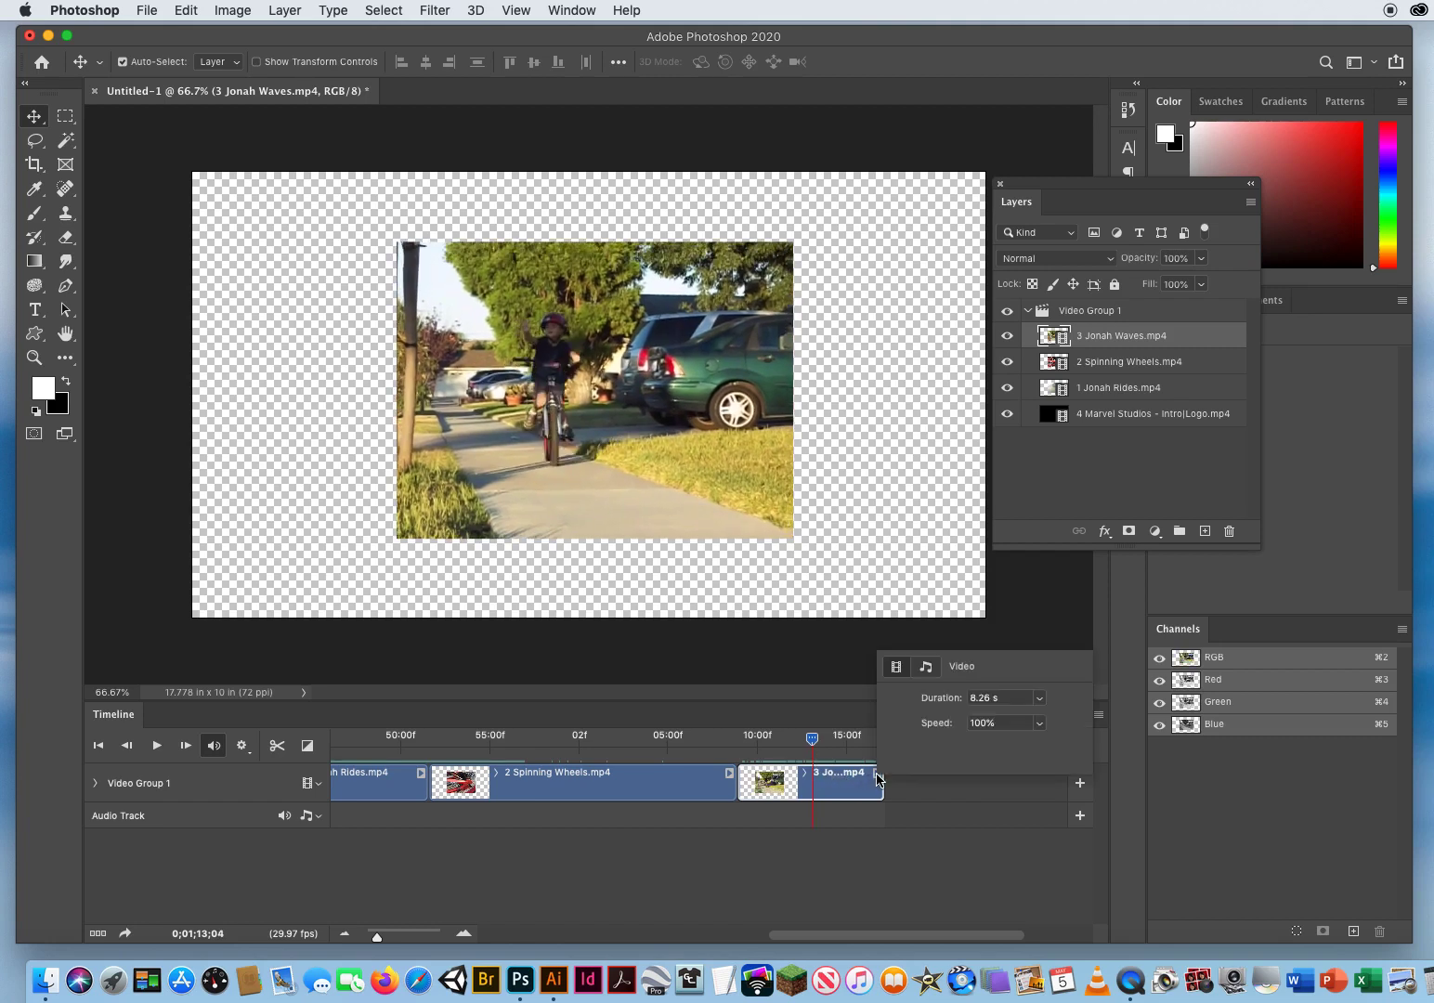
{"action": "left_click", "coordinate": [926, 666]}
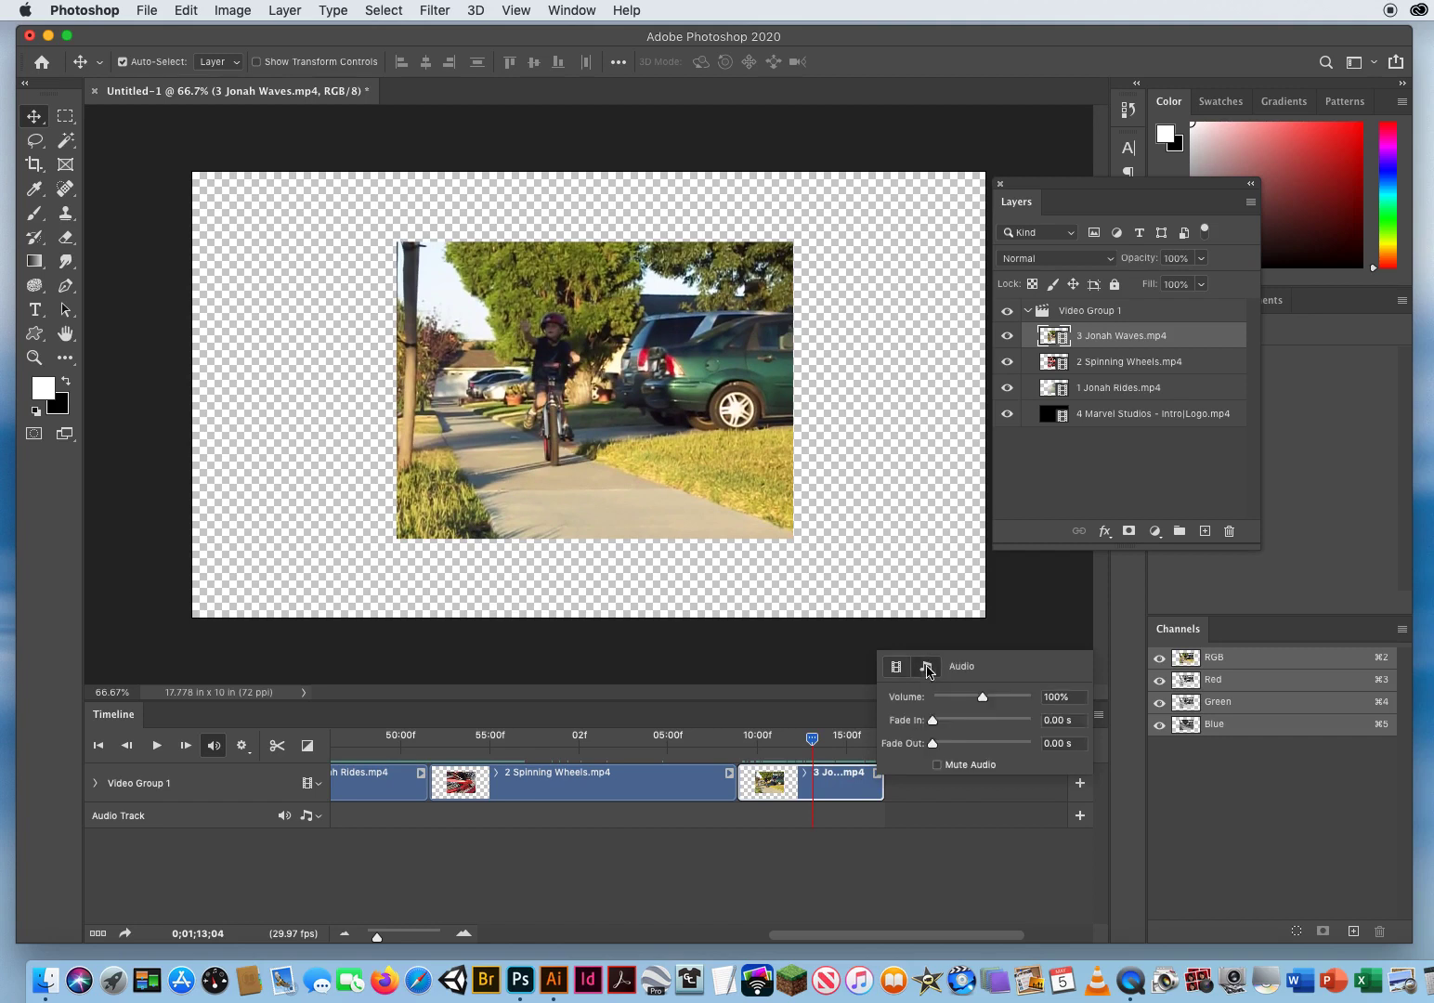
{"action": "left_click", "coordinate": [936, 765]}
{"action": "left_click", "coordinate": [572, 785]}
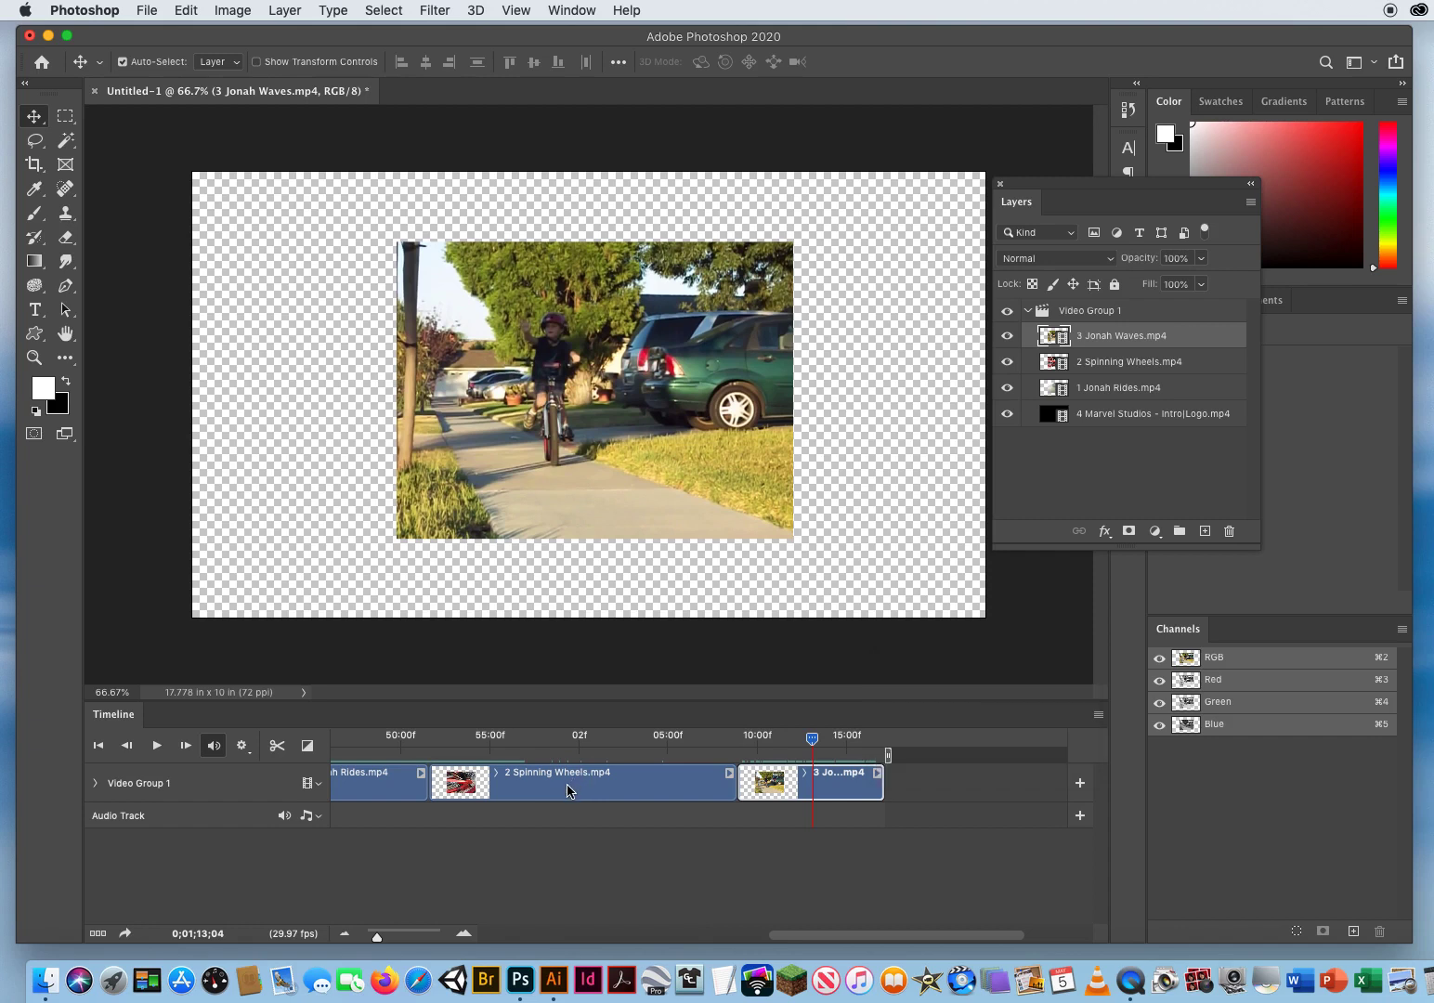
Mute the audio of the 2 Spinning Wheels.mp4 clip
{"action": "left_click", "coordinate": [565, 788]}
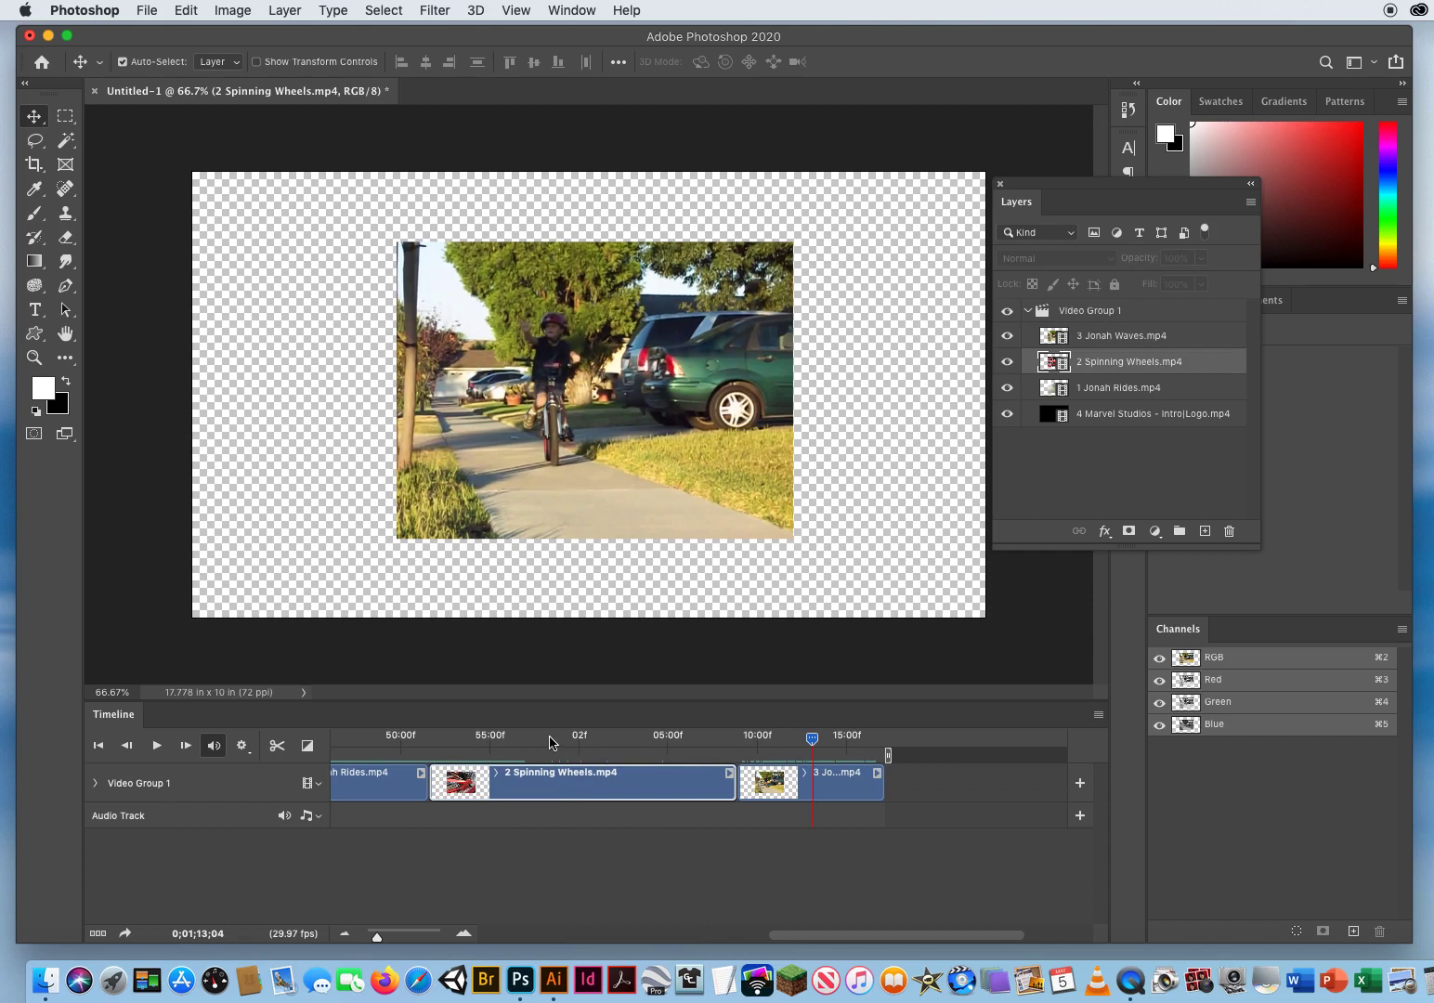
{"action": "left_click", "coordinate": [549, 742]}
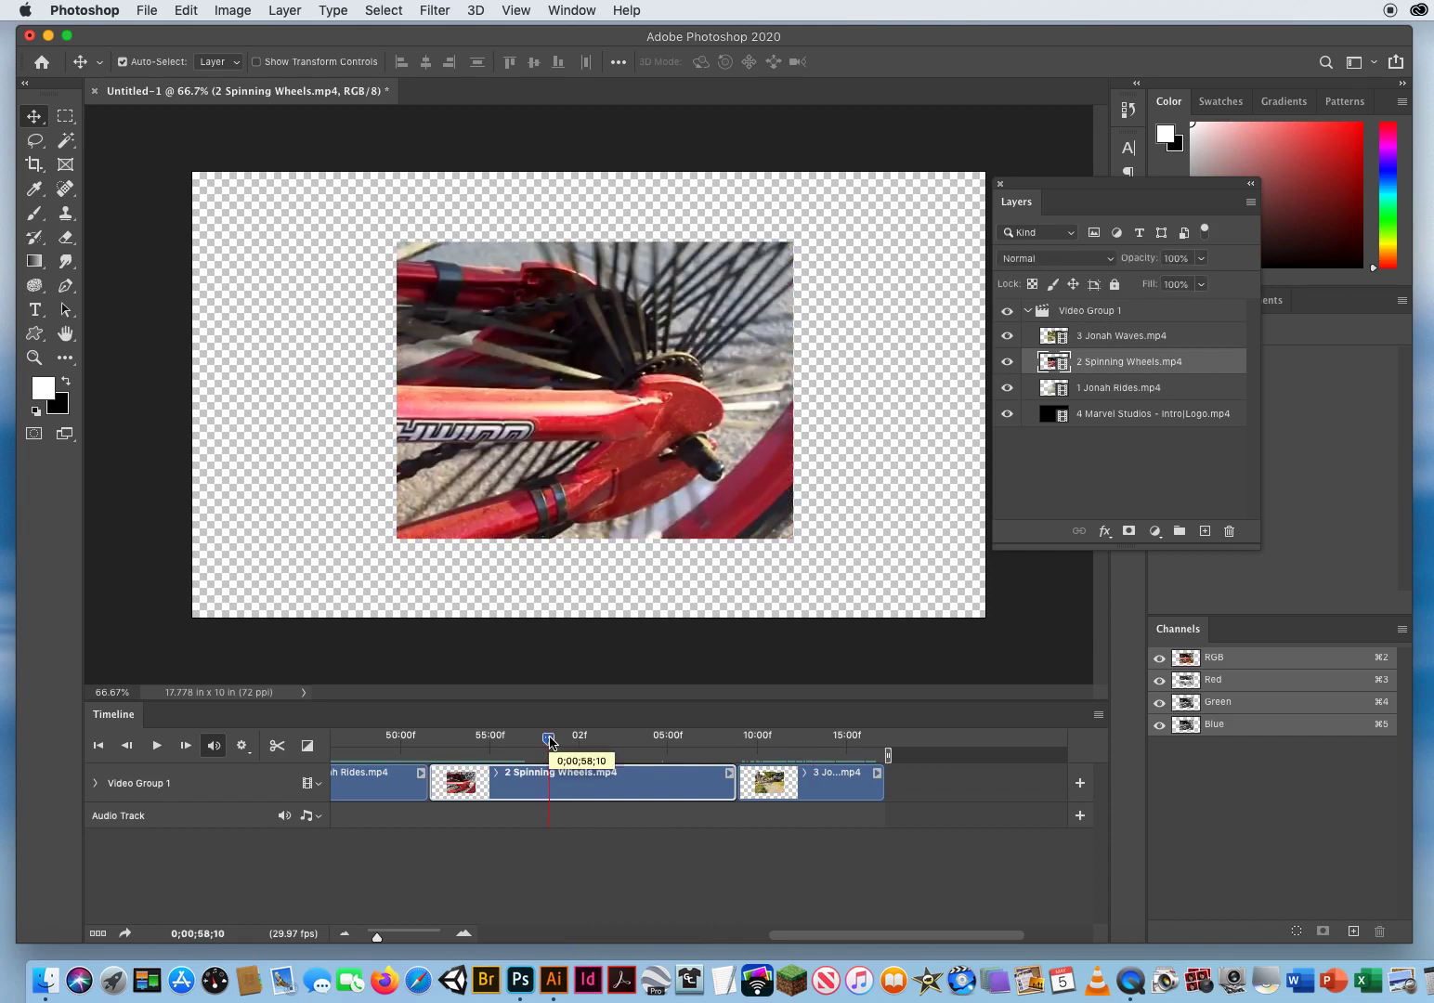
{"action": "left_click", "coordinate": [729, 774]}
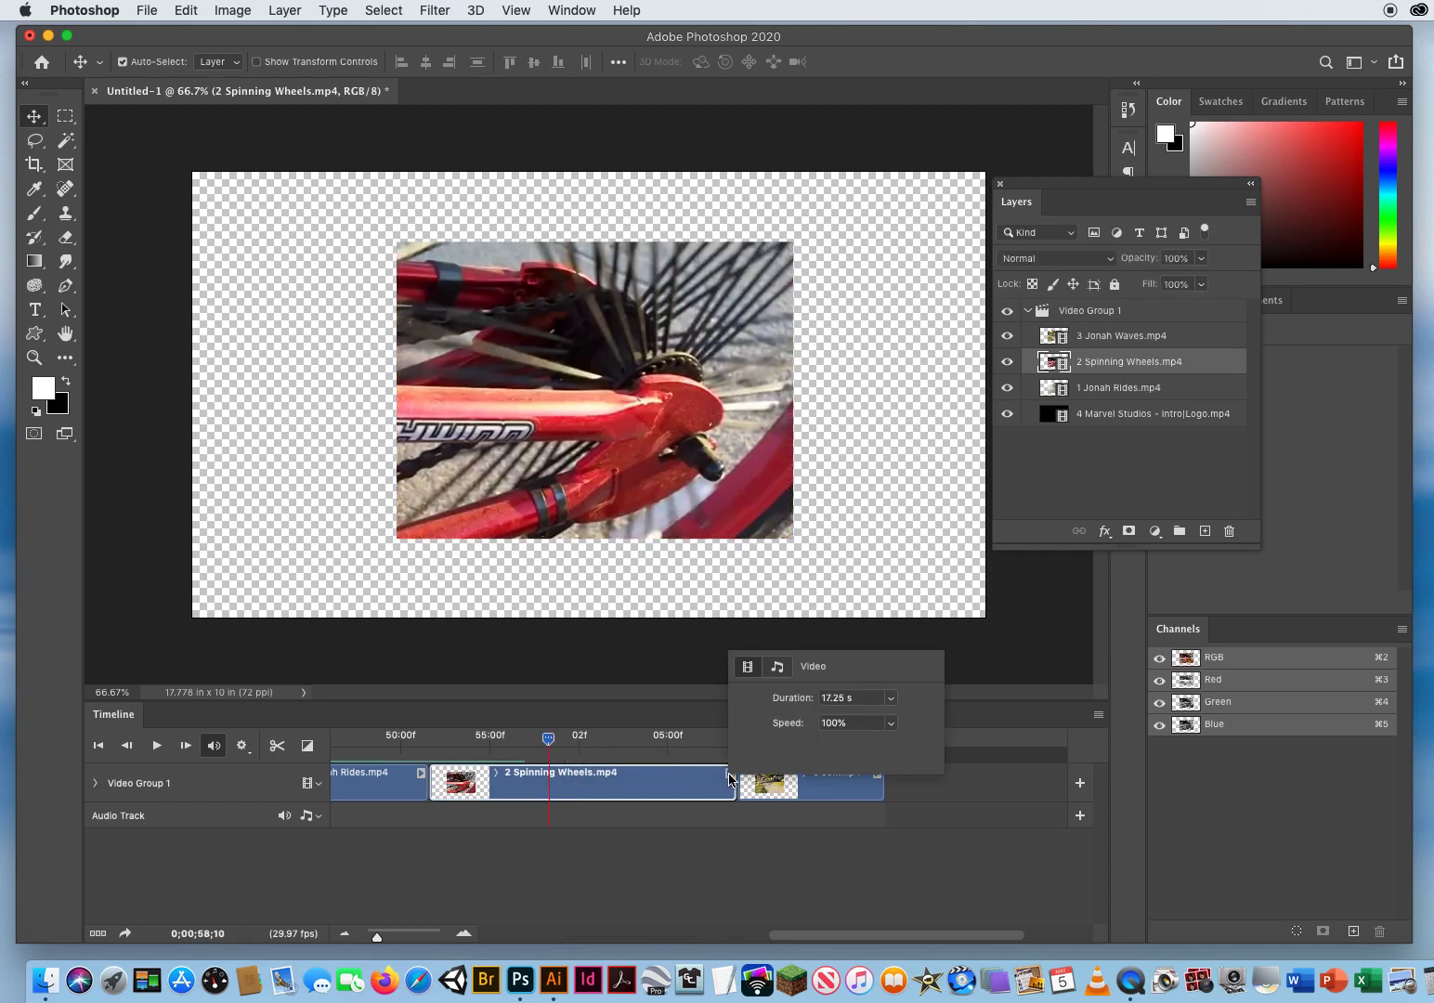
{"action": "left_click", "coordinate": [778, 667]}
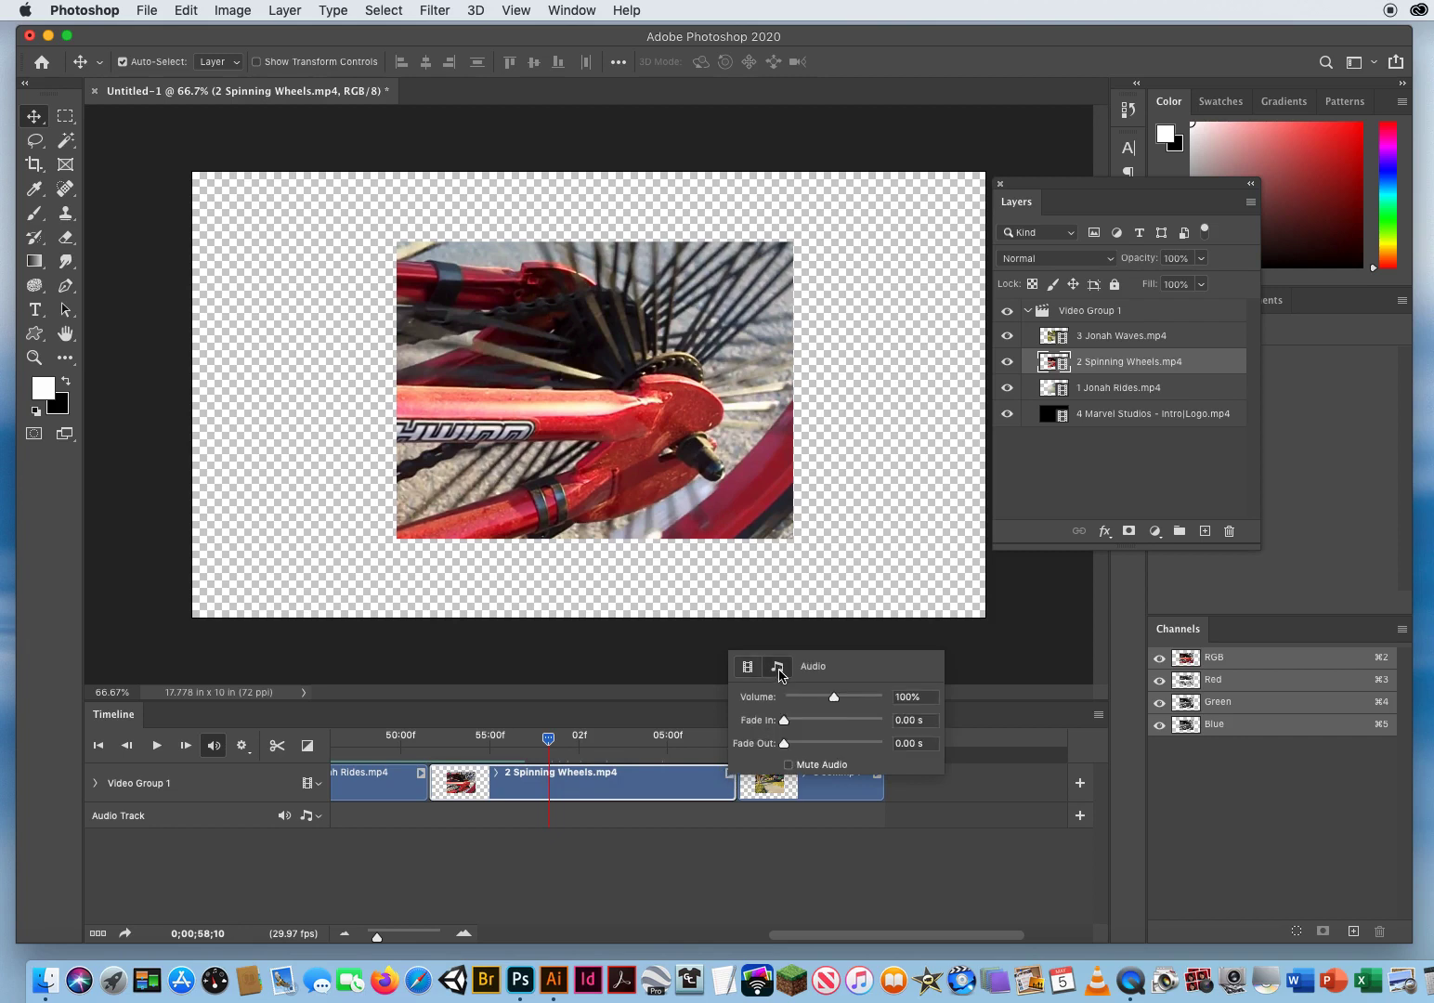
{"action": "left_click", "coordinate": [788, 765]}
{"action": "left_click", "coordinate": [811, 888]}
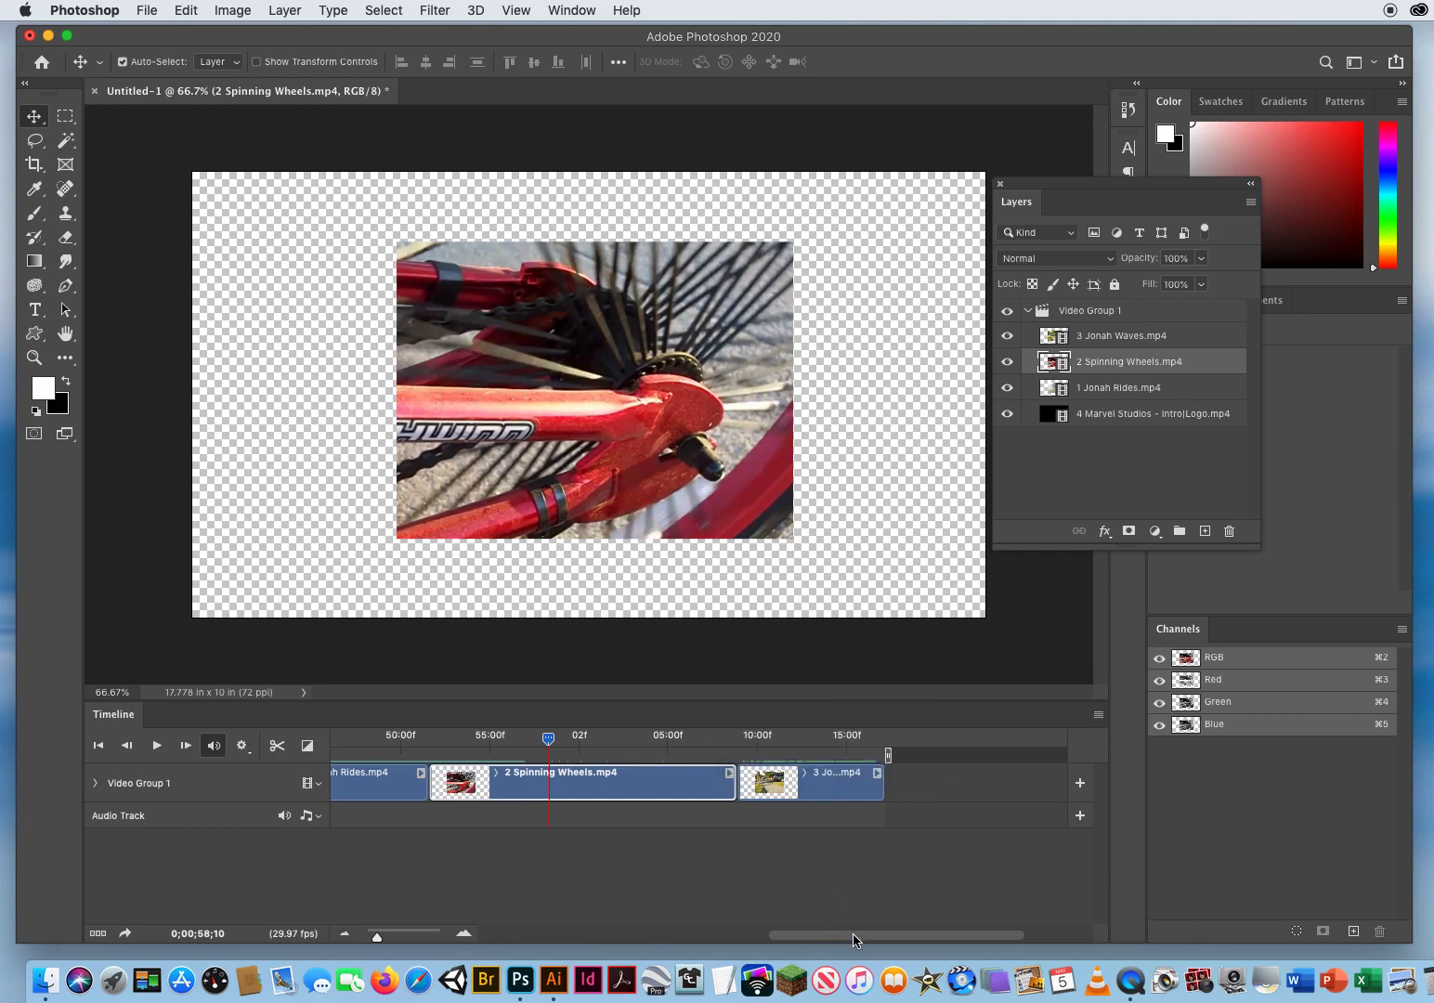
Mute the audio of the first bike-riding clip
{"action": "left_click_drag", "start_coordinate": [854, 940], "coordinate": [715, 919]}
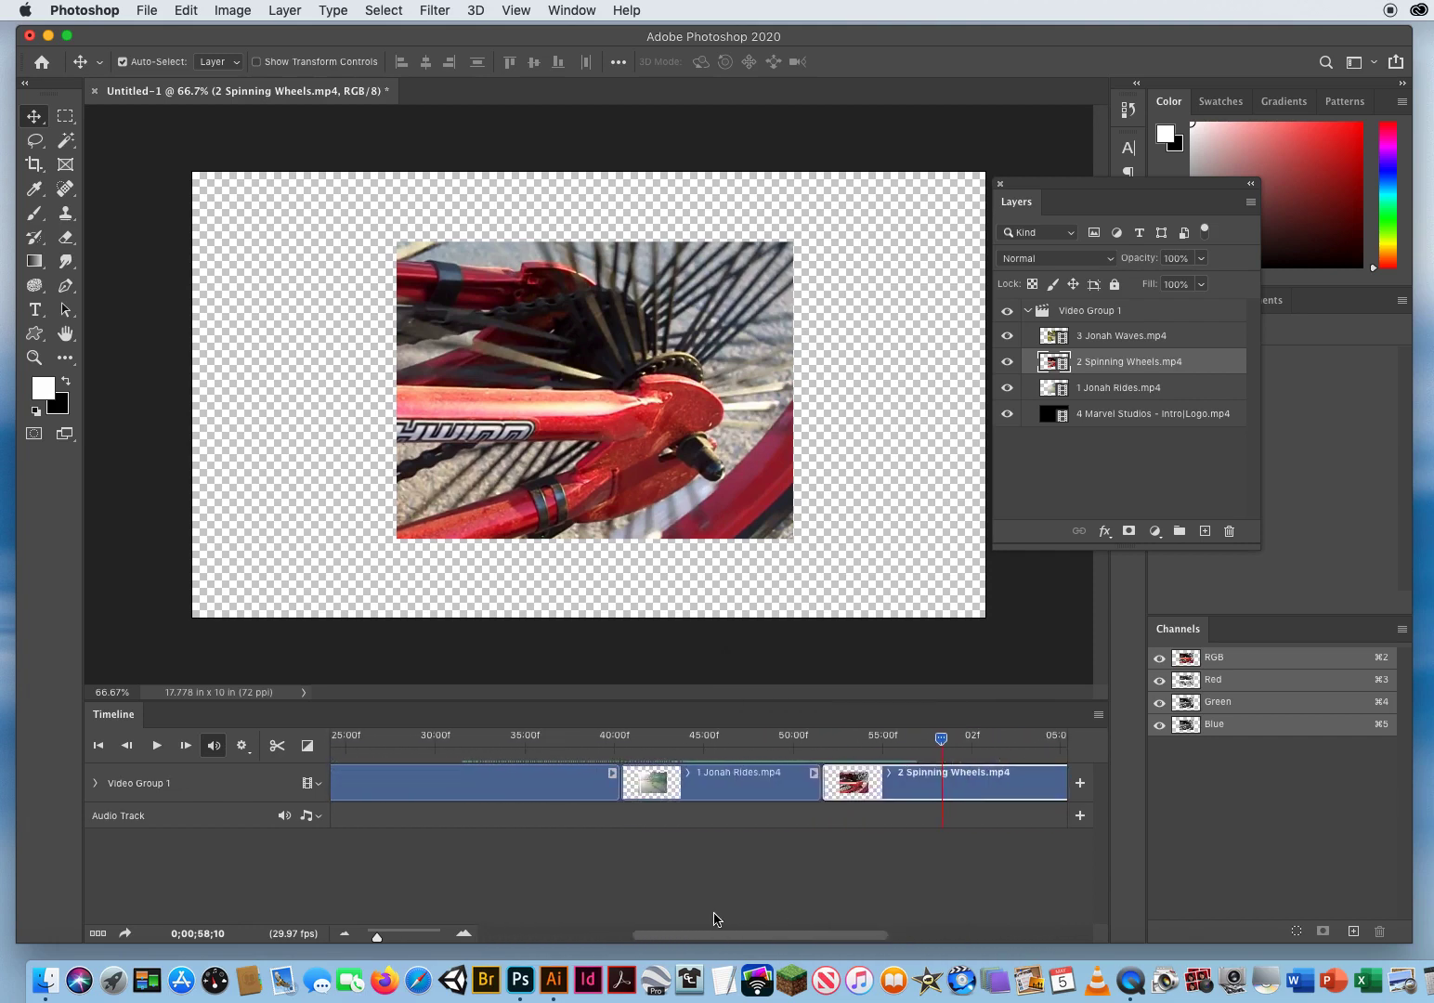
{"action": "left_click", "coordinate": [725, 782]}
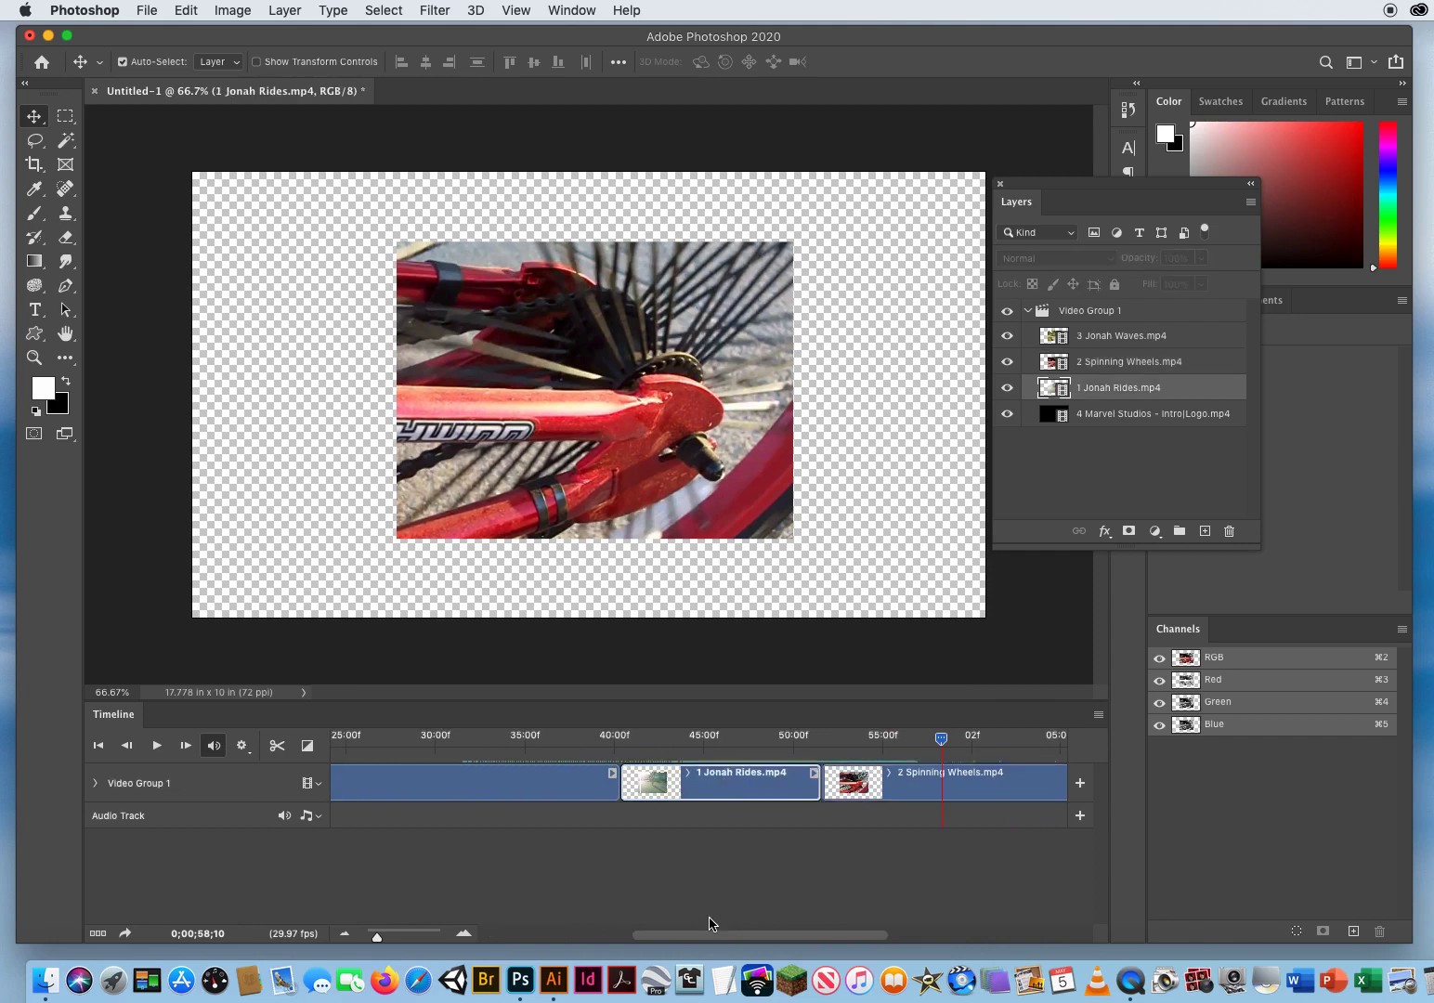
{"action": "left_click", "coordinate": [725, 738]}
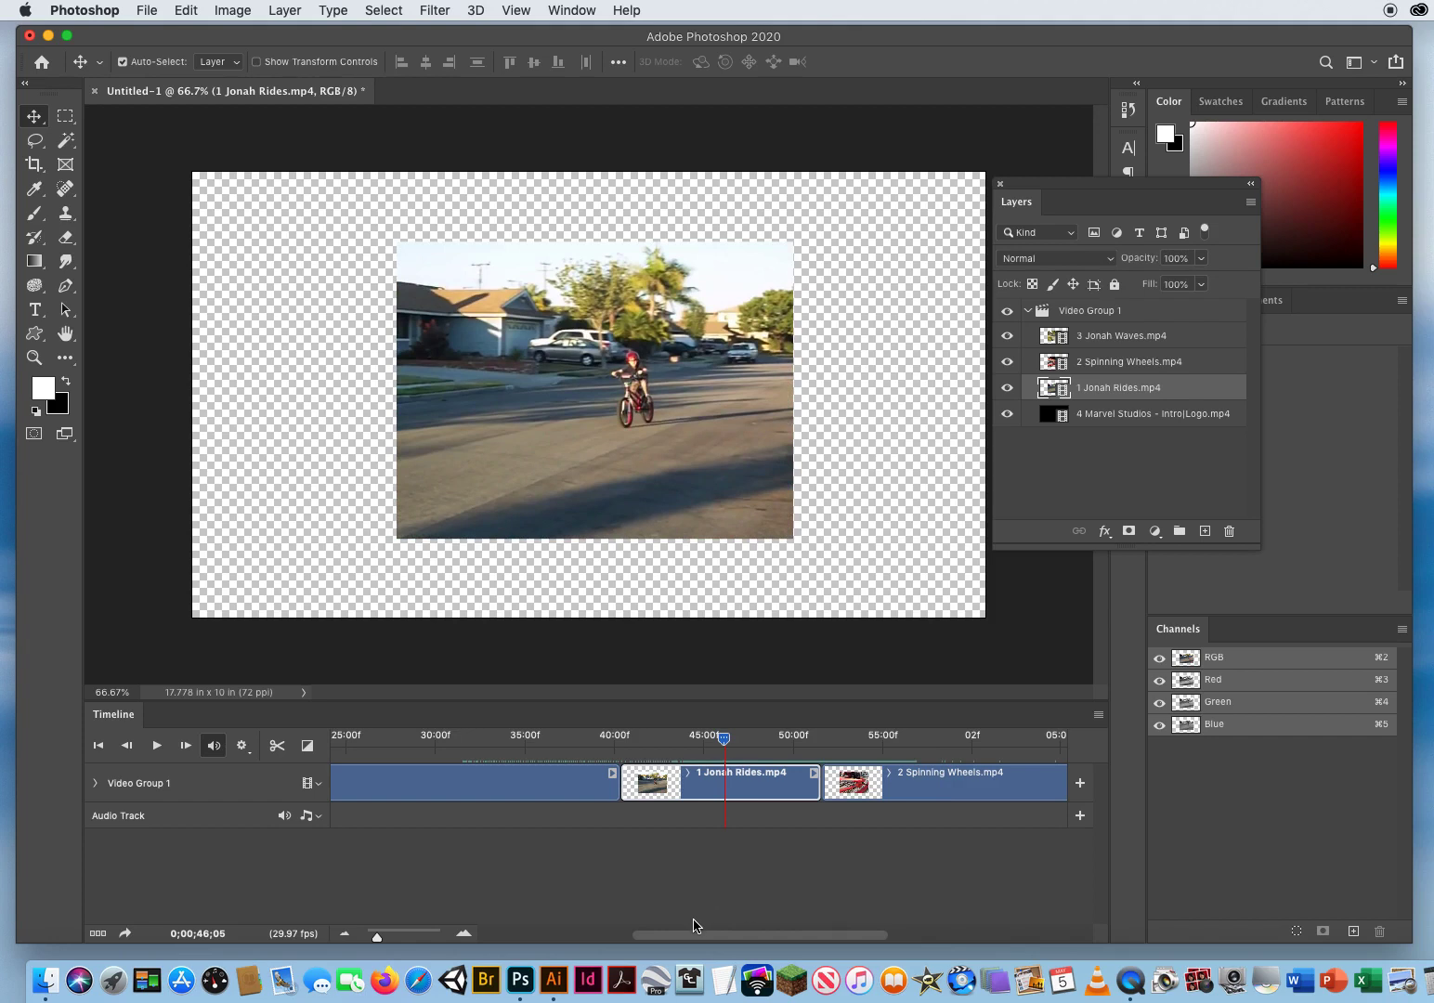
{"action": "left_click", "coordinate": [814, 776]}
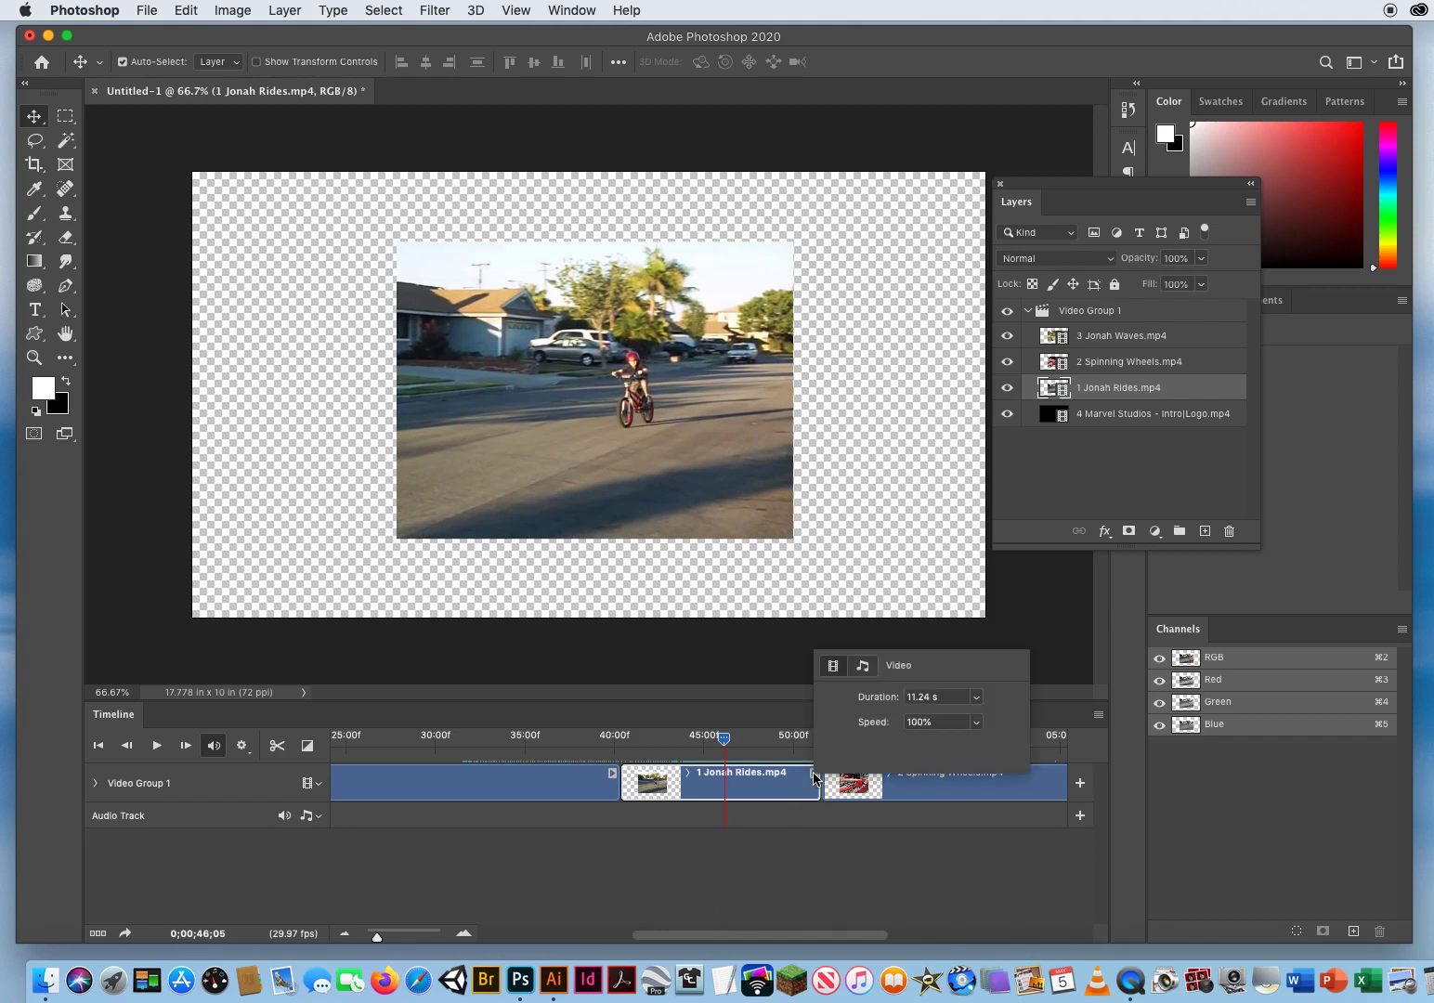
{"action": "left_click", "coordinate": [863, 667]}
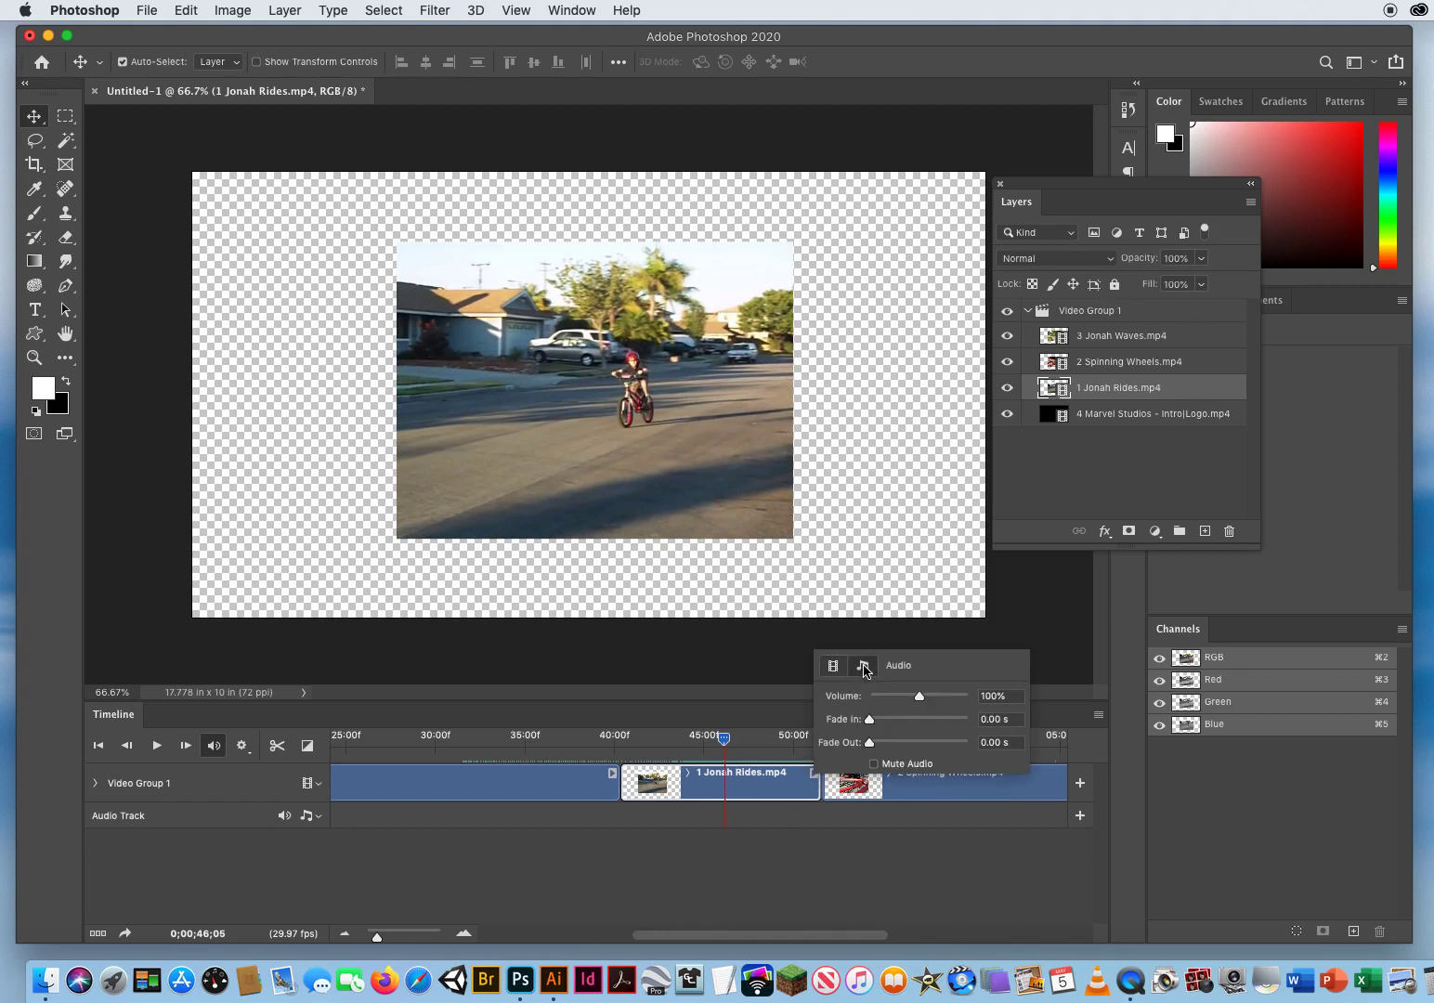
{"action": "left_click", "coordinate": [874, 763]}
Scrub through the Marvel Studios intro and the first two bike clips to compare their frame sizes on the canvas
{"action": "left_click_drag", "start_coordinate": [759, 940], "coordinate": [565, 950]}
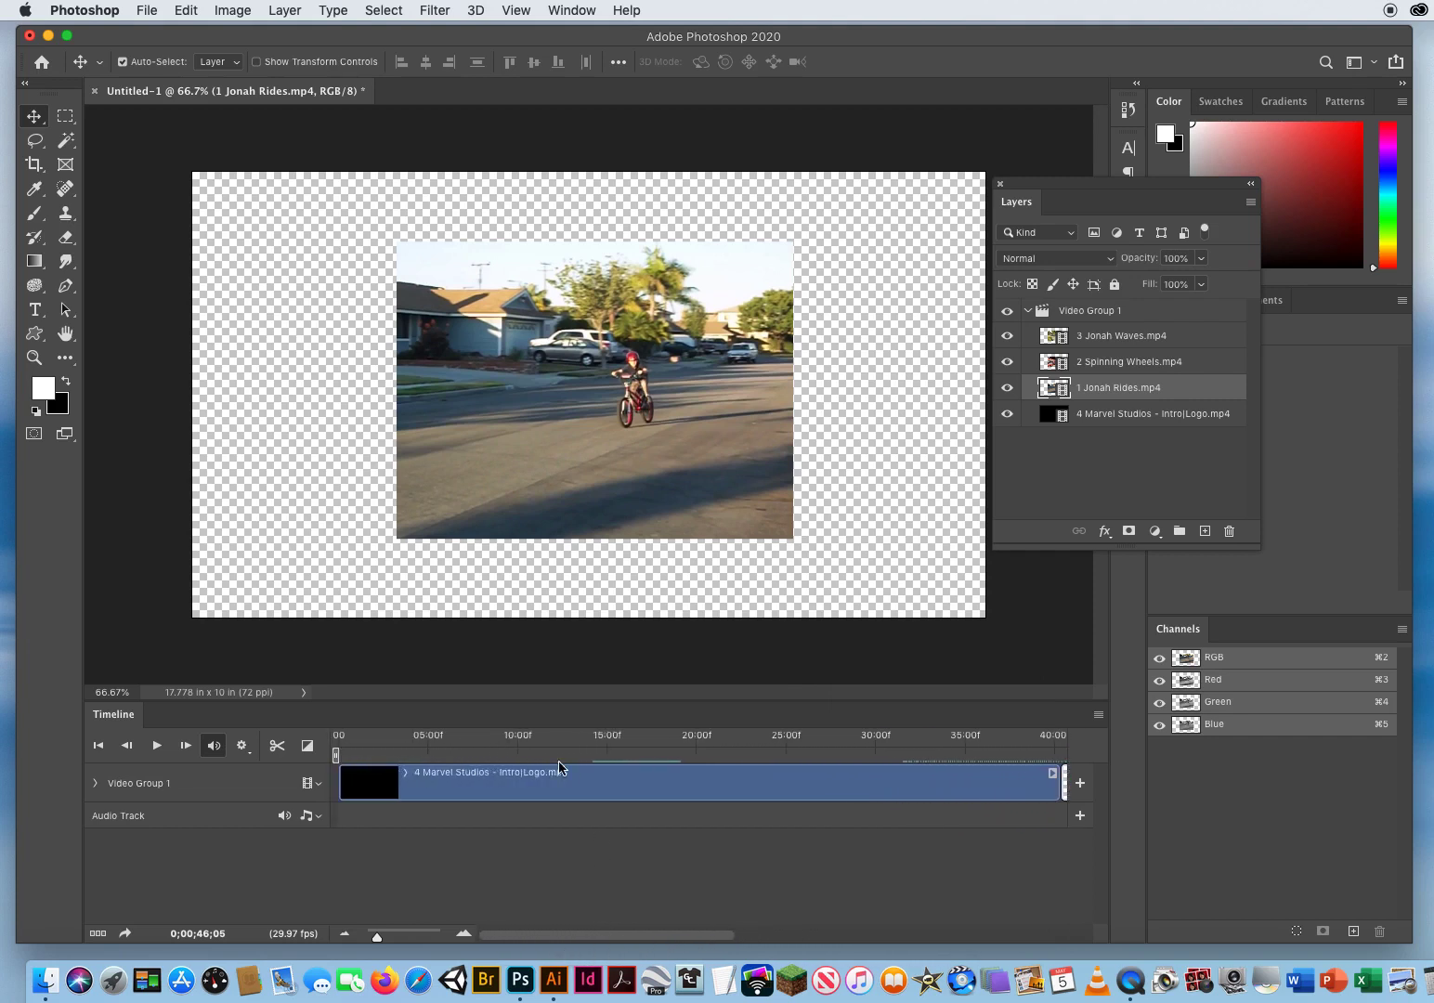
{"action": "left_click", "coordinate": [547, 740]}
{"action": "left_click", "coordinate": [697, 778]}
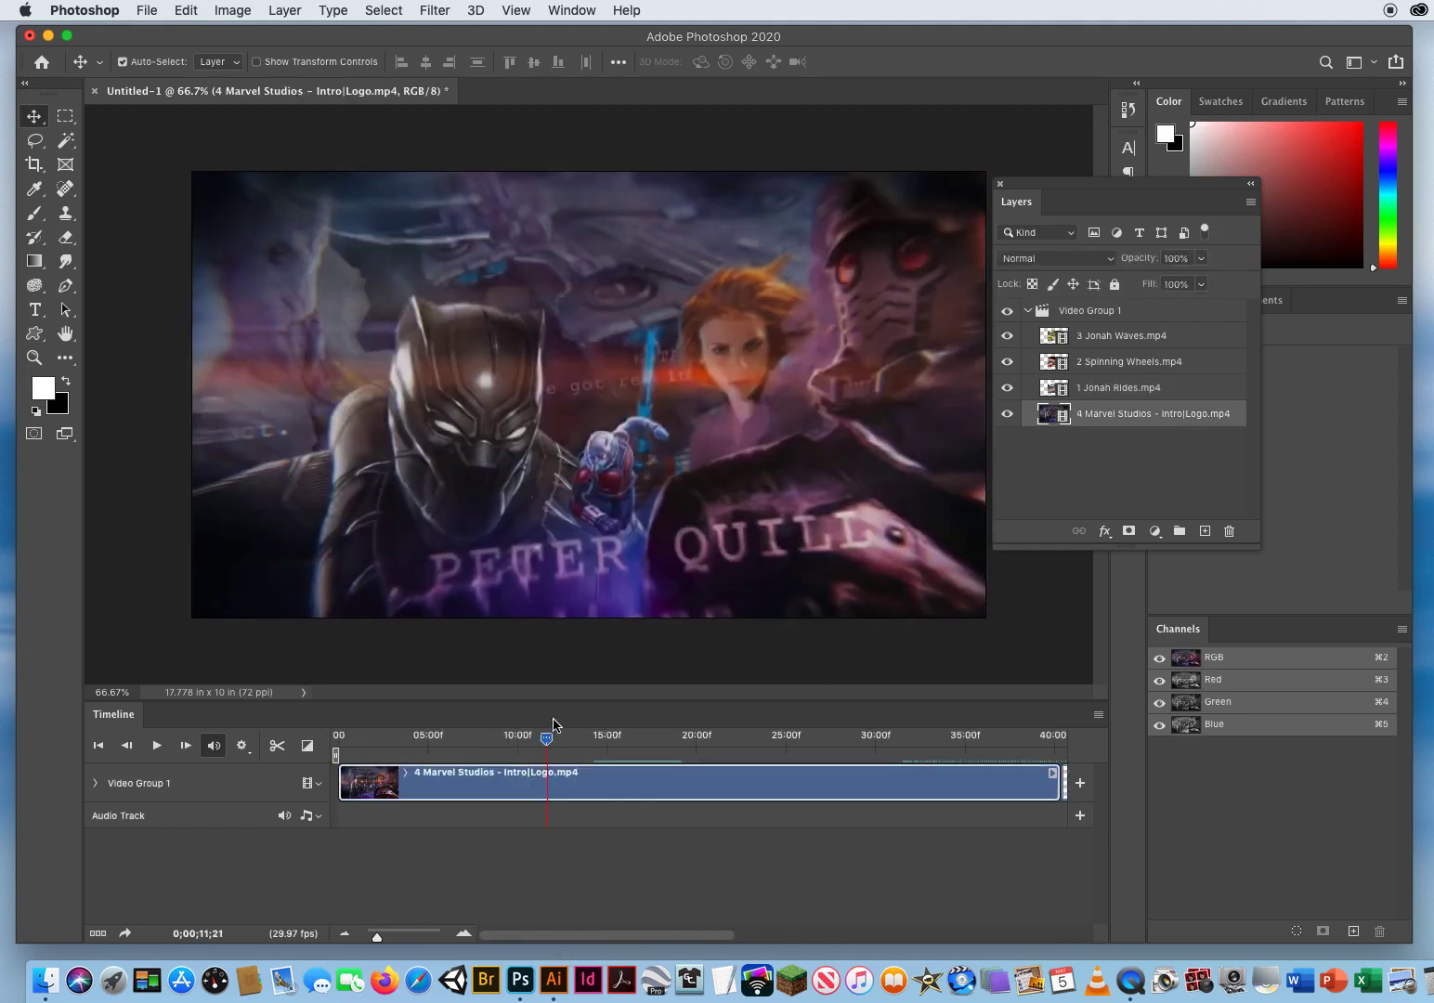
{"action": "left_click_drag", "start_coordinate": [546, 742], "coordinate": [690, 740]}
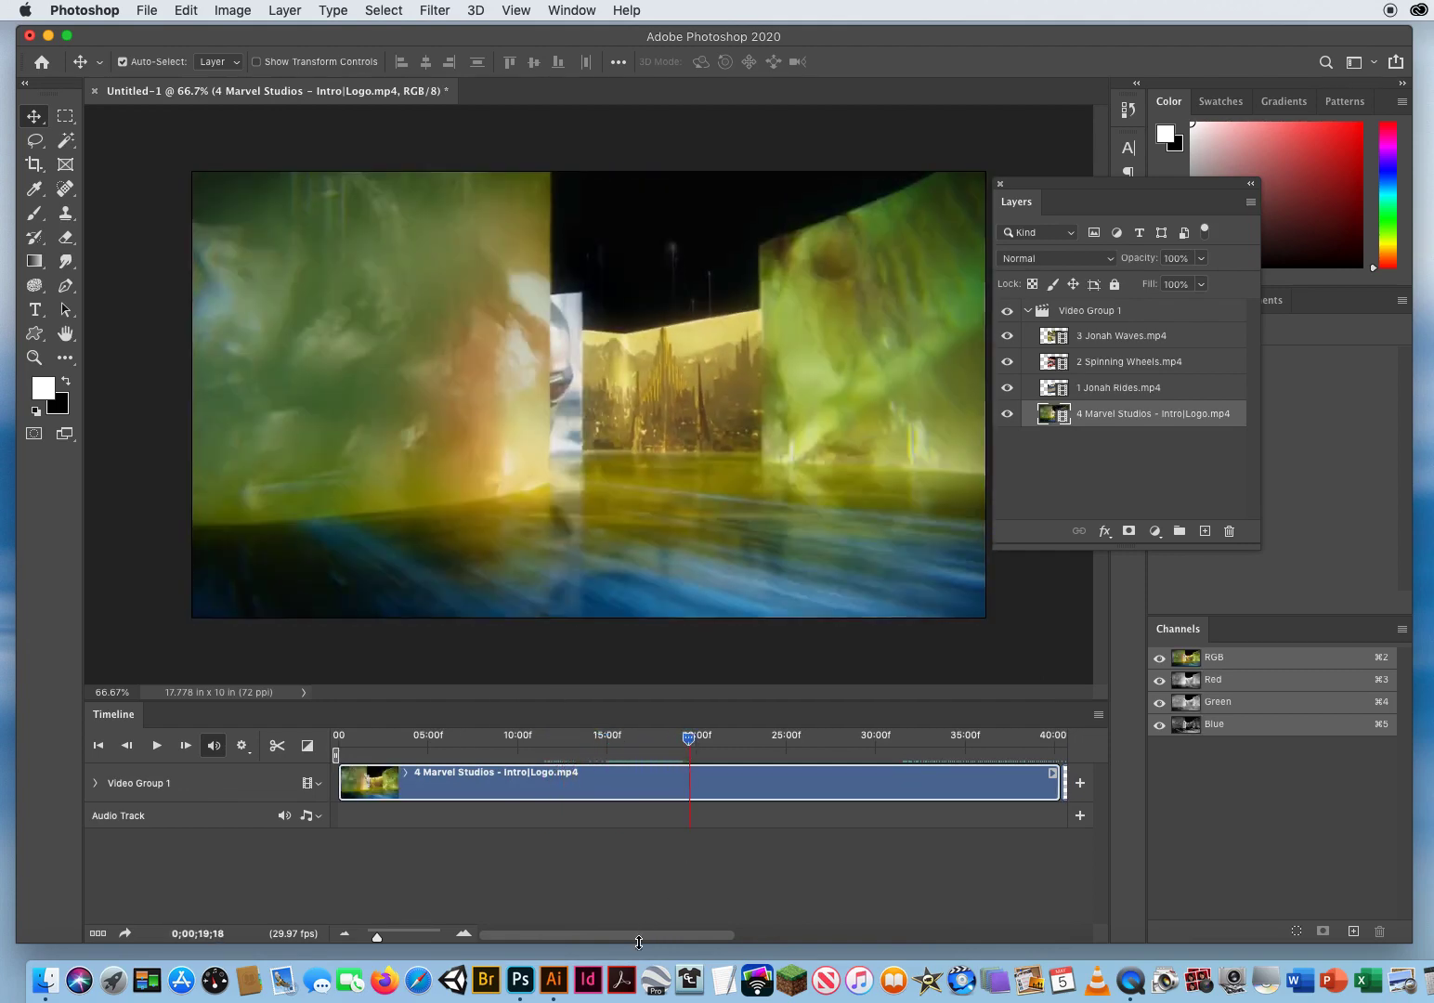
{"action": "left_click_drag", "start_coordinate": [636, 940], "coordinate": [804, 936]}
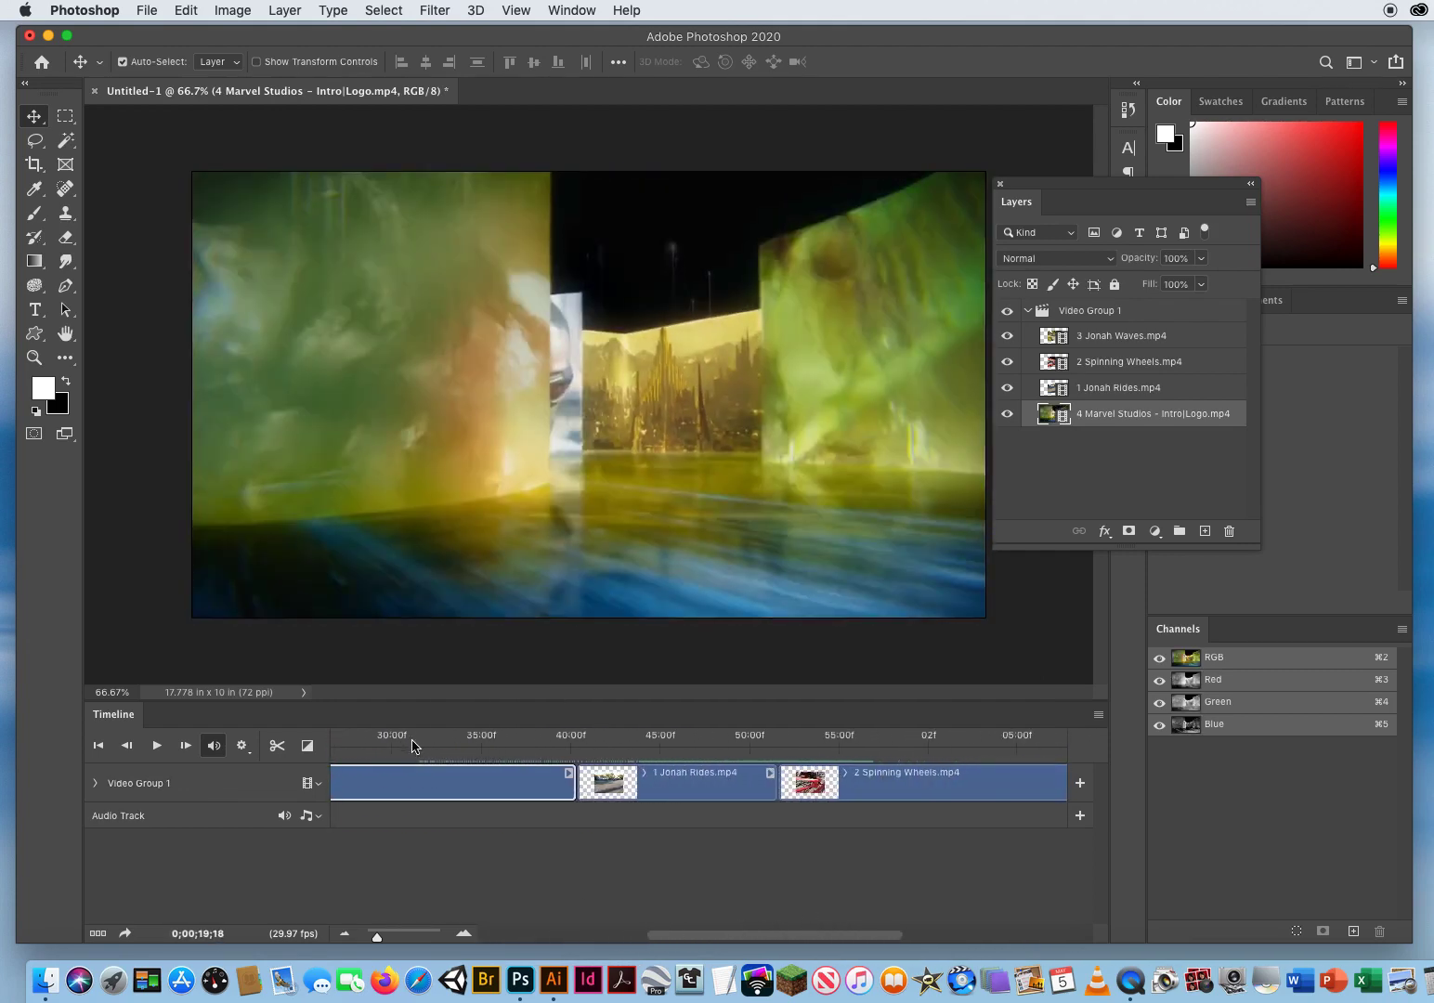
{"action": "left_click", "coordinate": [440, 739]}
{"action": "left_click_drag", "start_coordinate": [440, 739], "coordinate": [969, 745]}
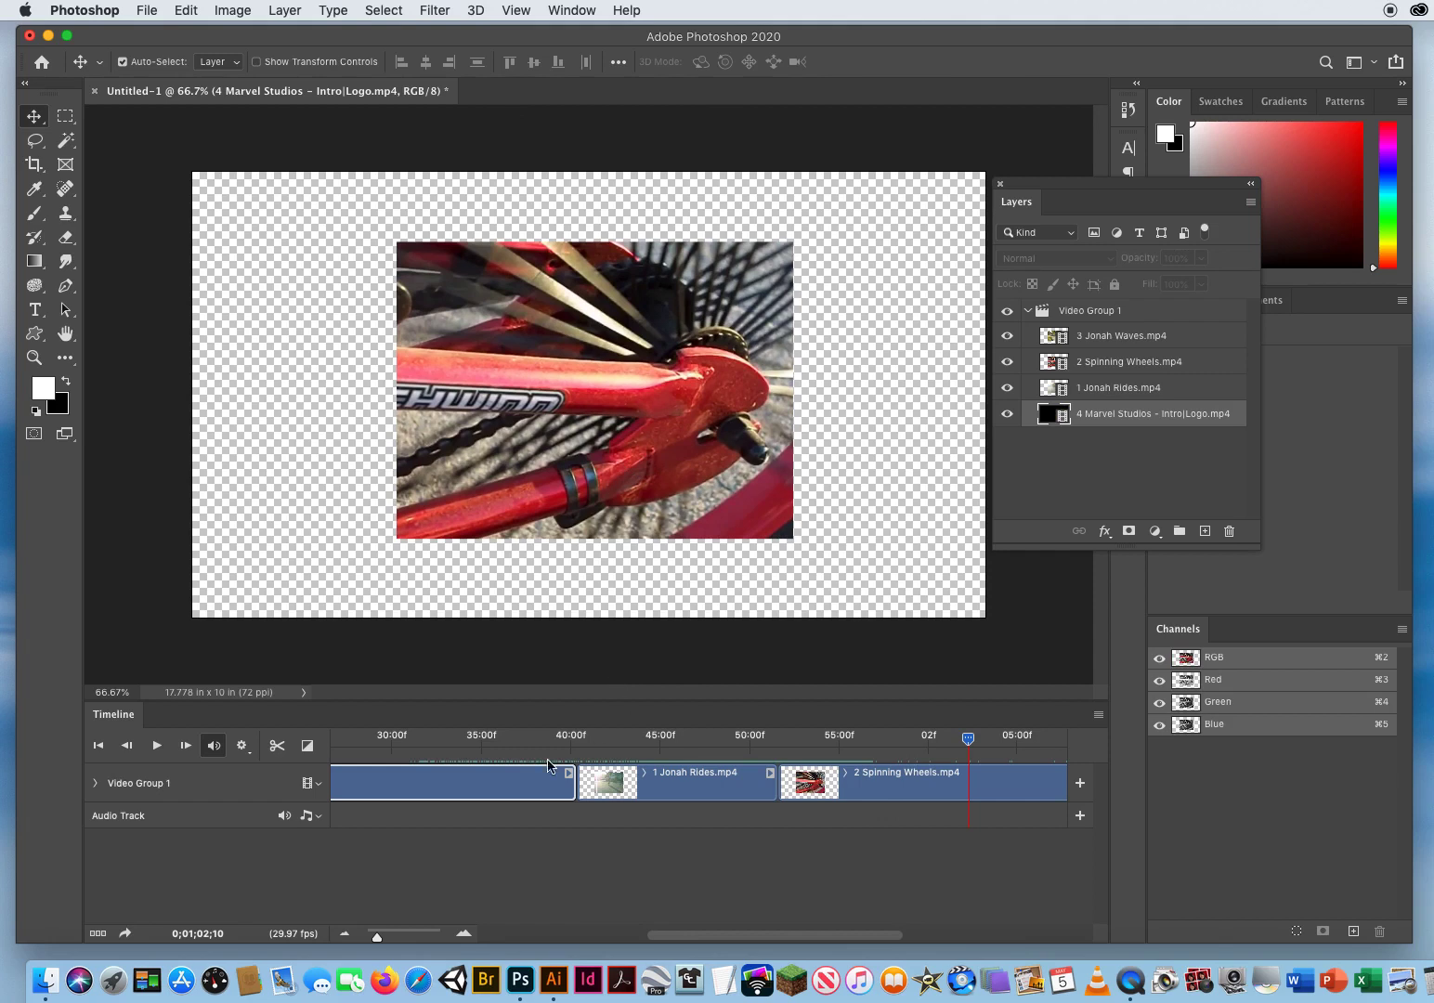
{"action": "left_click", "coordinate": [414, 738]}
{"action": "left_click_drag", "start_coordinate": [414, 738], "coordinate": [421, 740]}
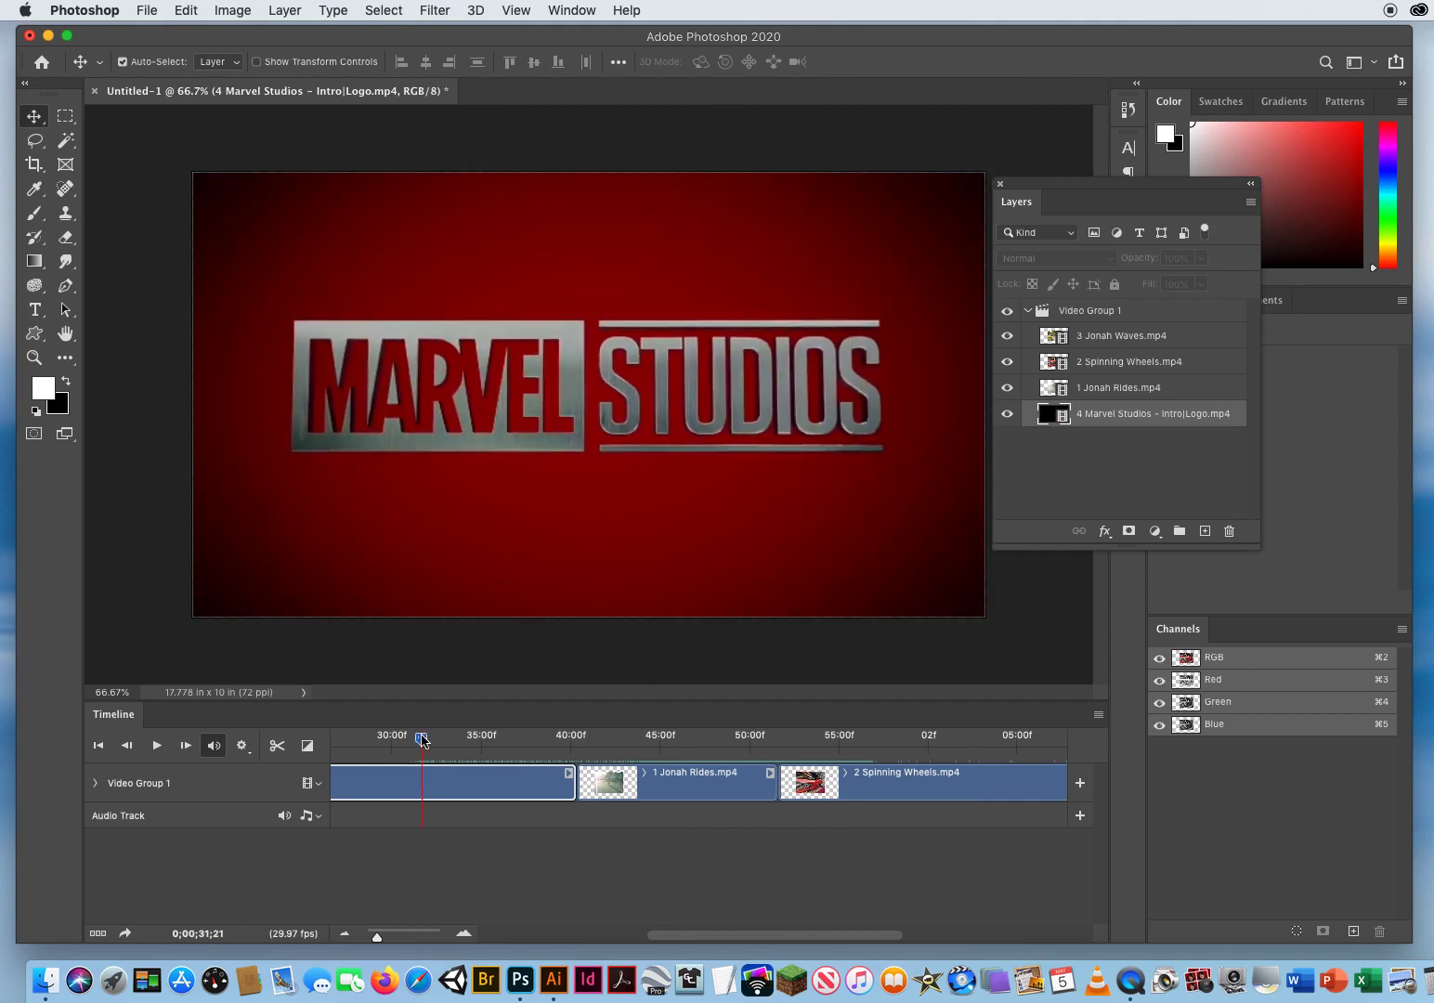
{"action": "left_click", "coordinate": [703, 738]}
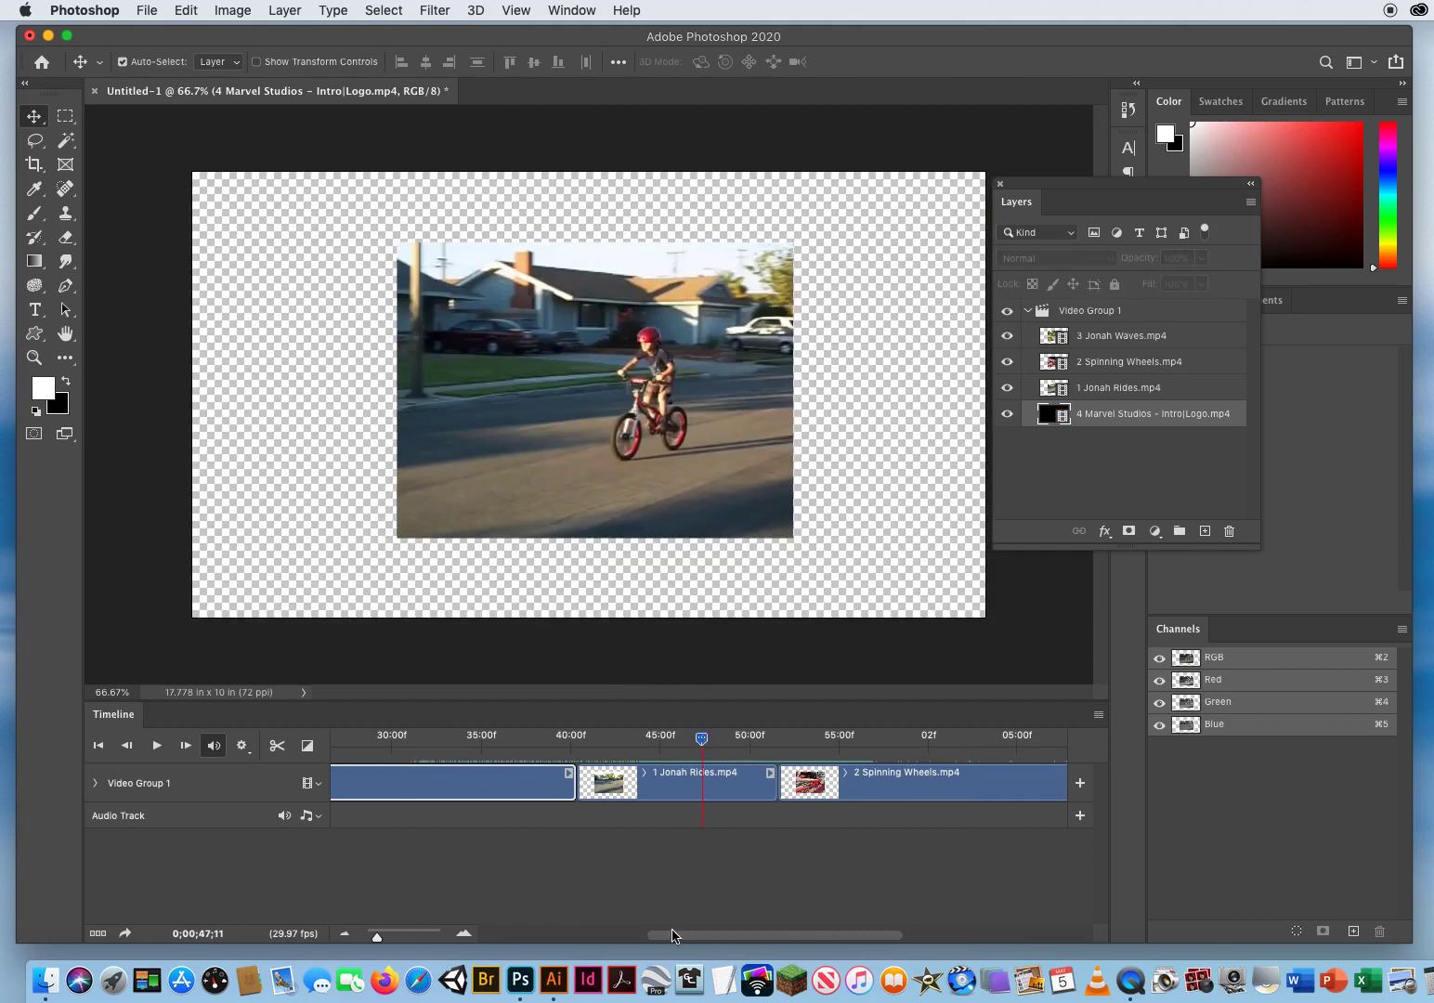
Select the first bike-riding clip, the 2 Spinning Wheels.mp4 clip and the third waving clip together
{"action": "left_click", "coordinate": [675, 788]}
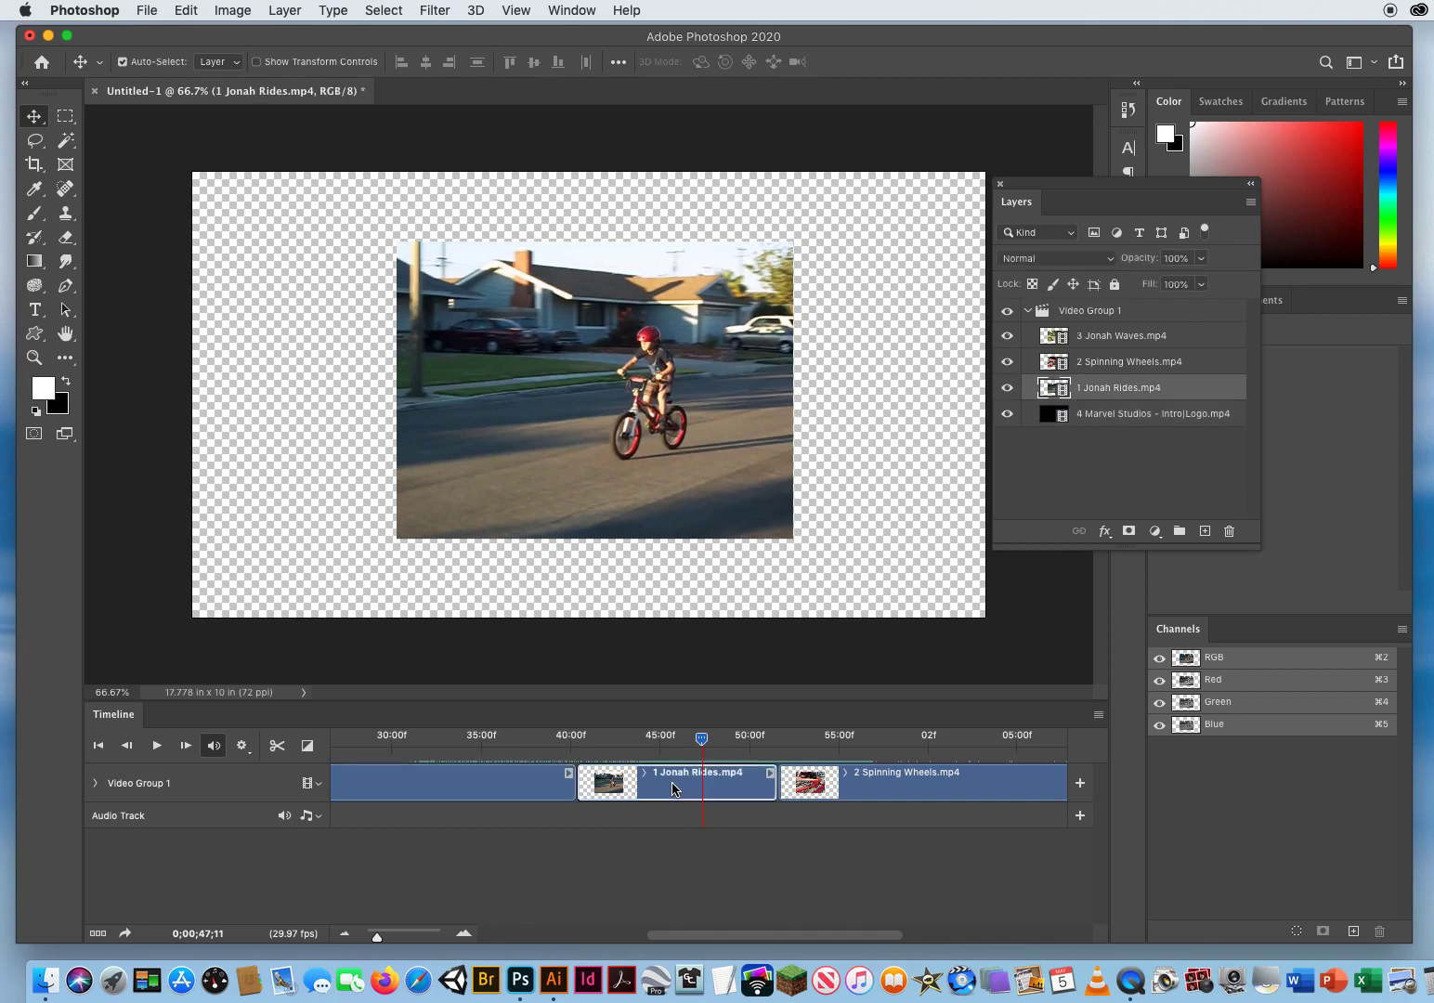
{"action": "left_click", "coordinate": [906, 789], "text": "shift"}
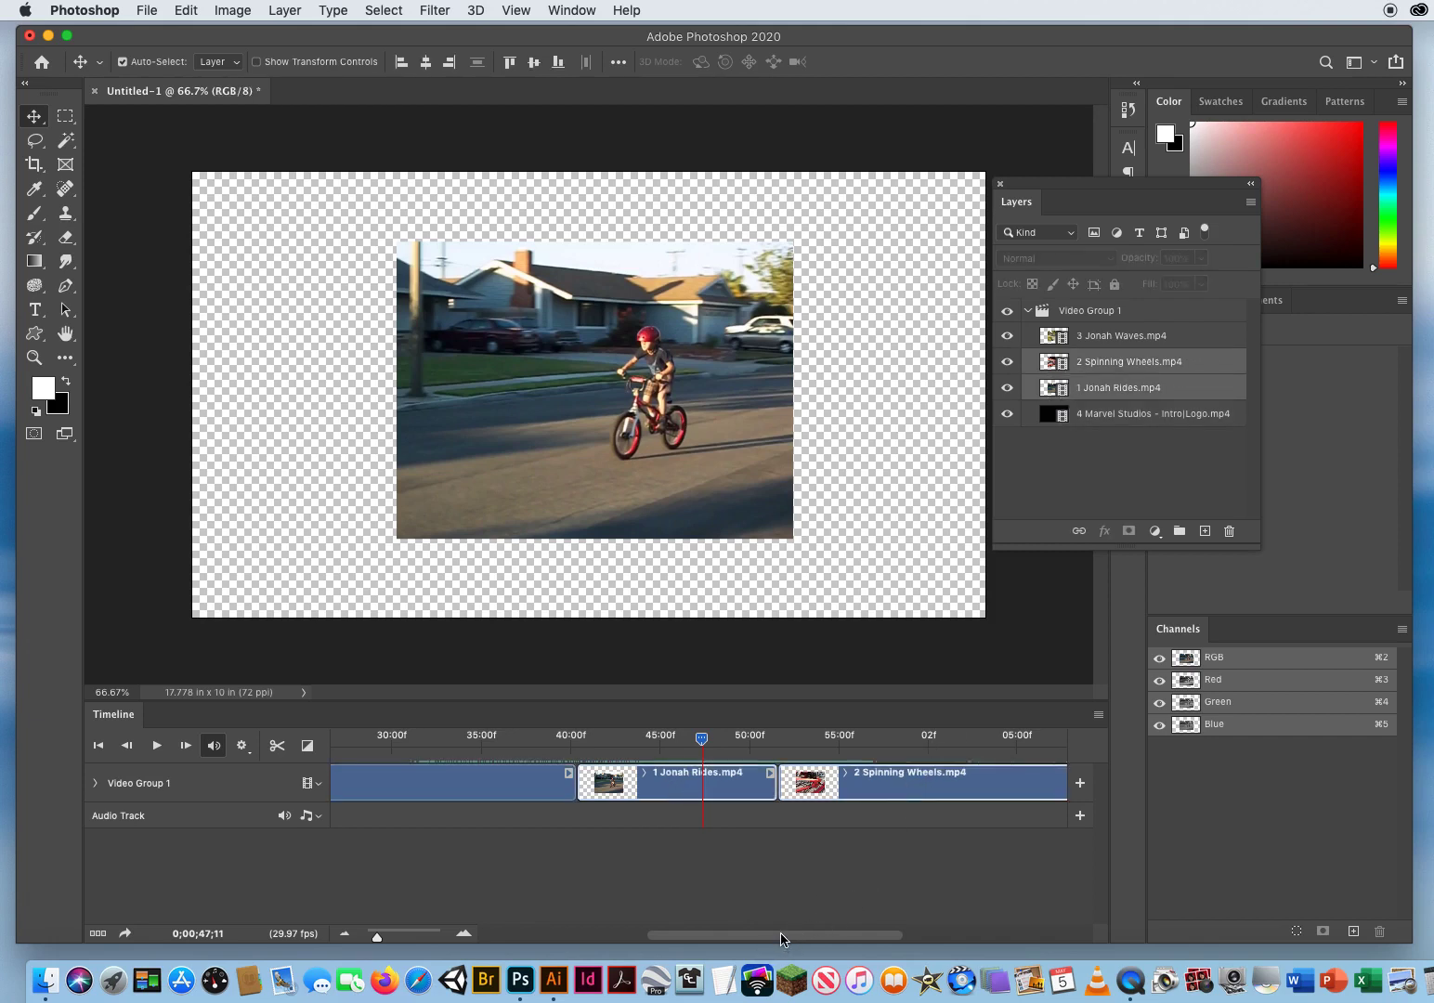
{"action": "left_click_drag", "start_coordinate": [787, 935], "coordinate": [900, 935]}
{"action": "left_click", "coordinate": [850, 785], "text": "shift"}
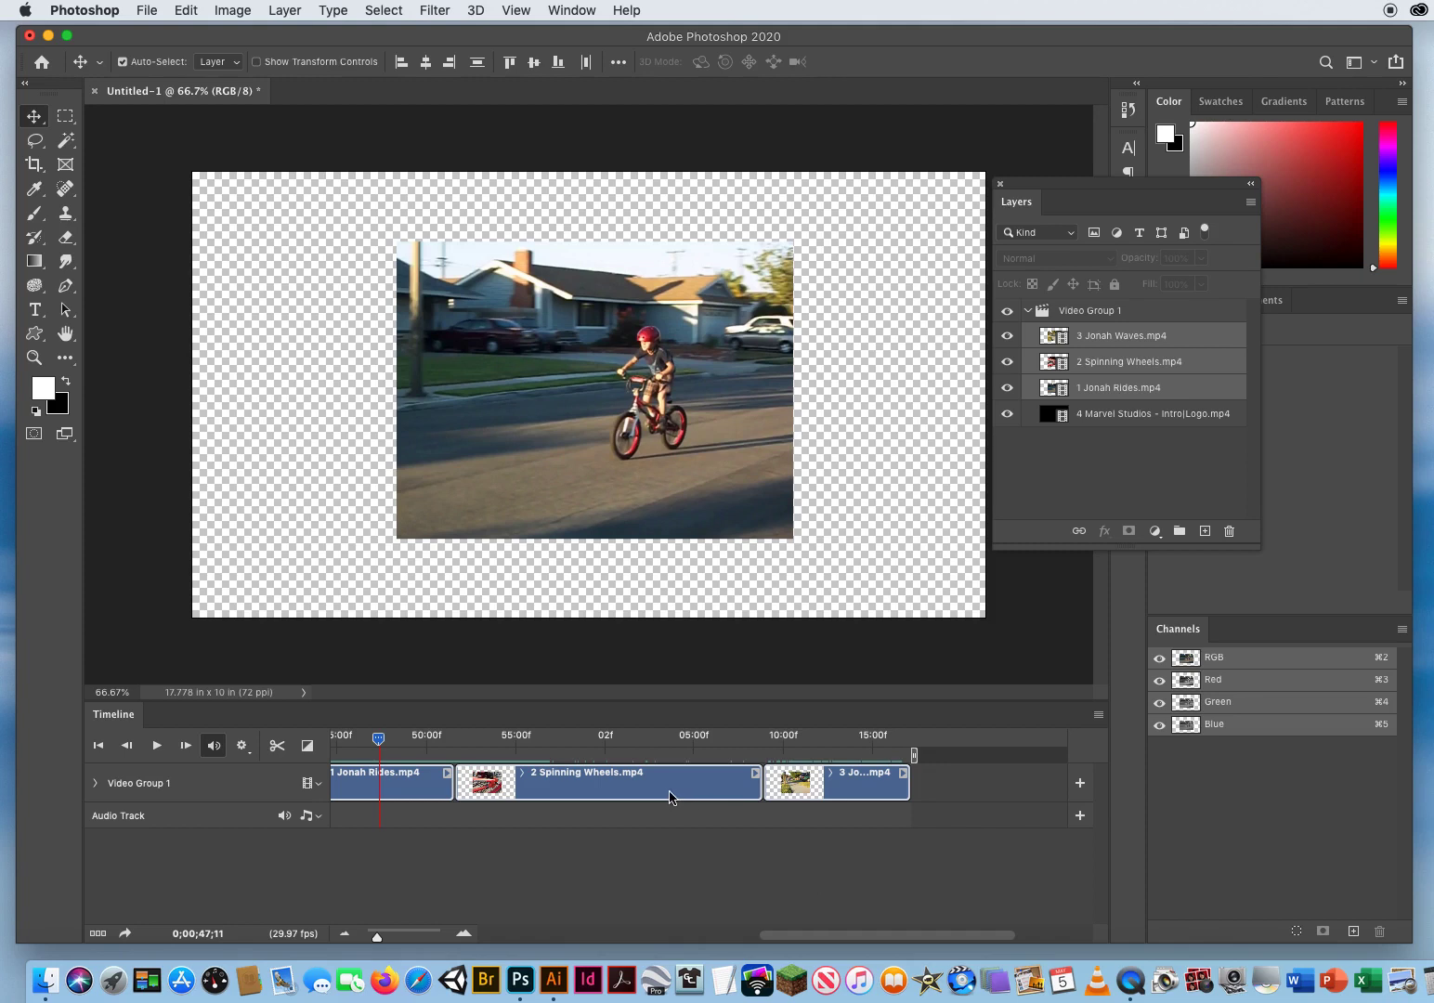
{"action": "key", "text": "super+t"}
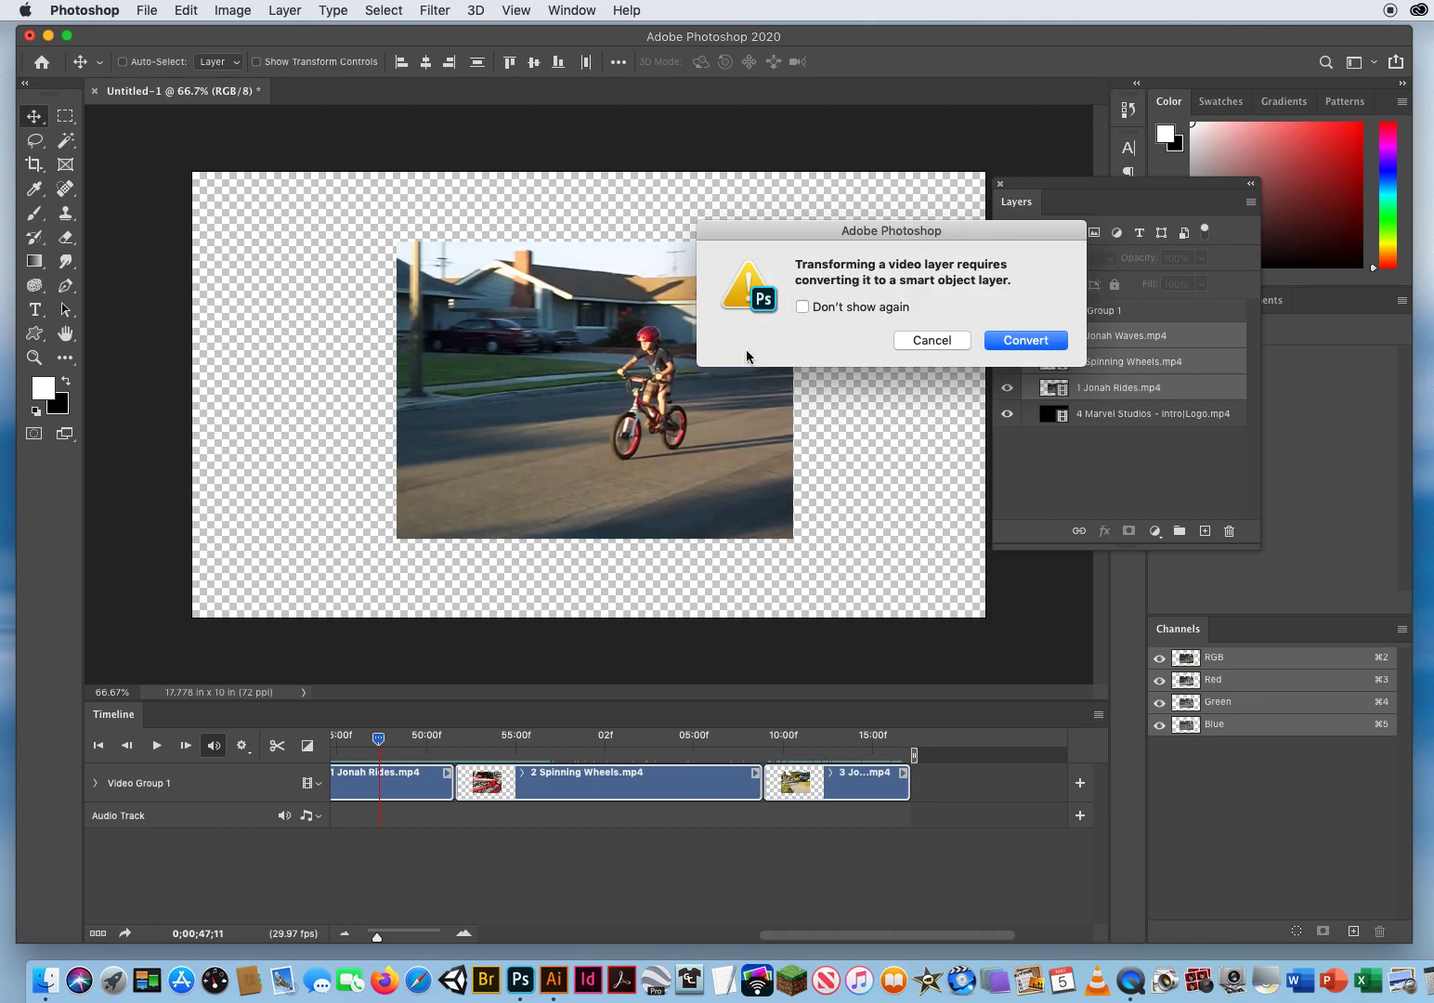
{"action": "left_click_drag", "start_coordinate": [812, 228], "coordinate": [379, 316]}
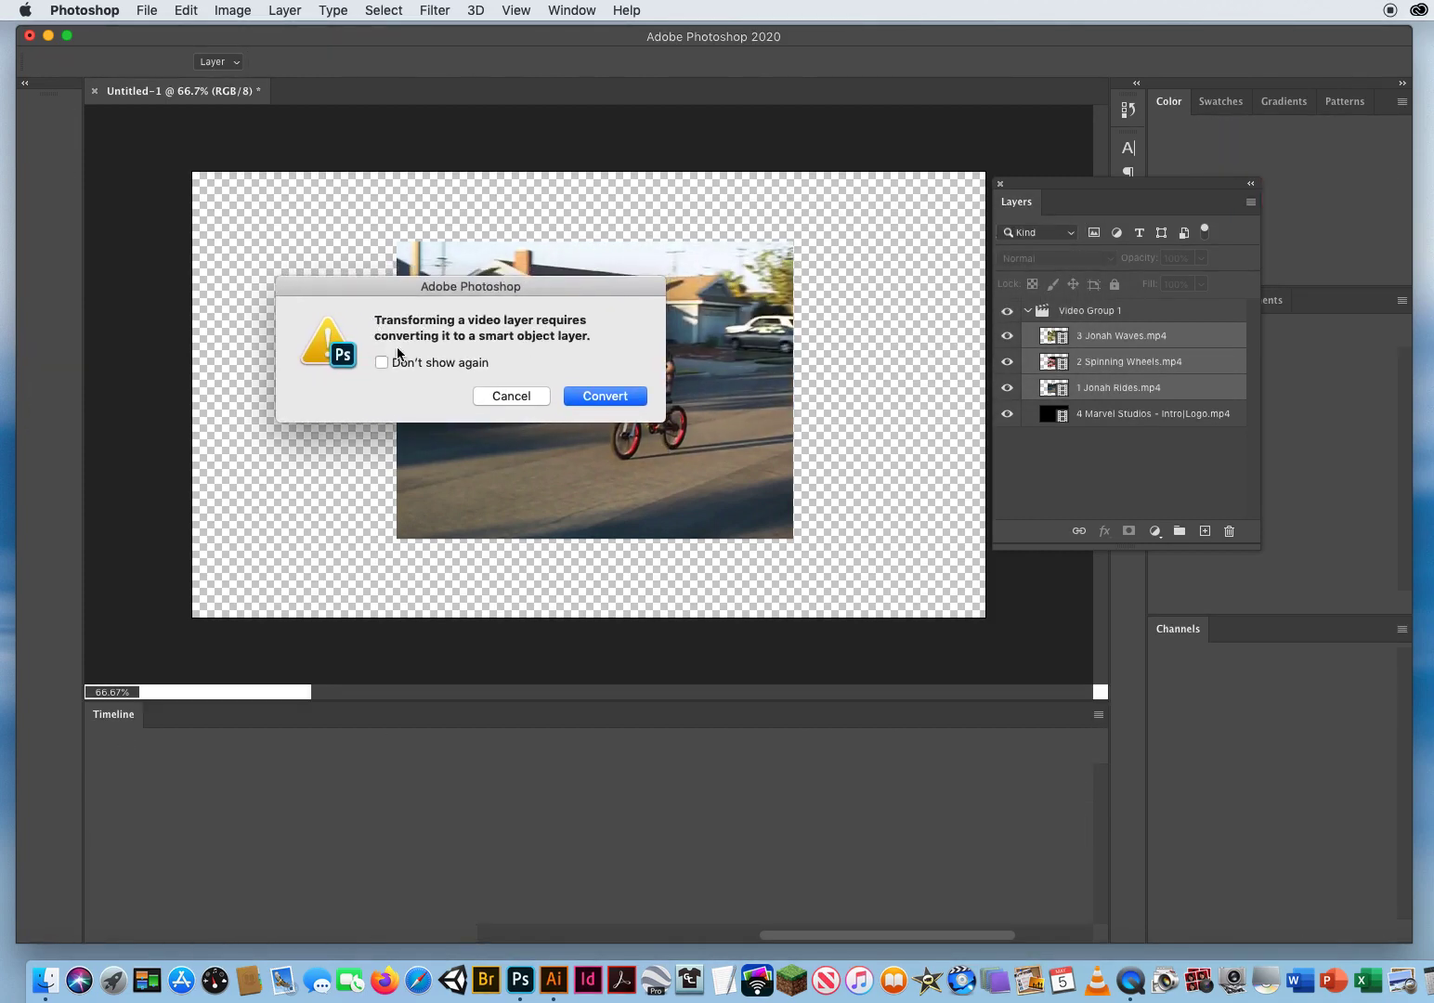
{"action": "left_click", "coordinate": [512, 396]}
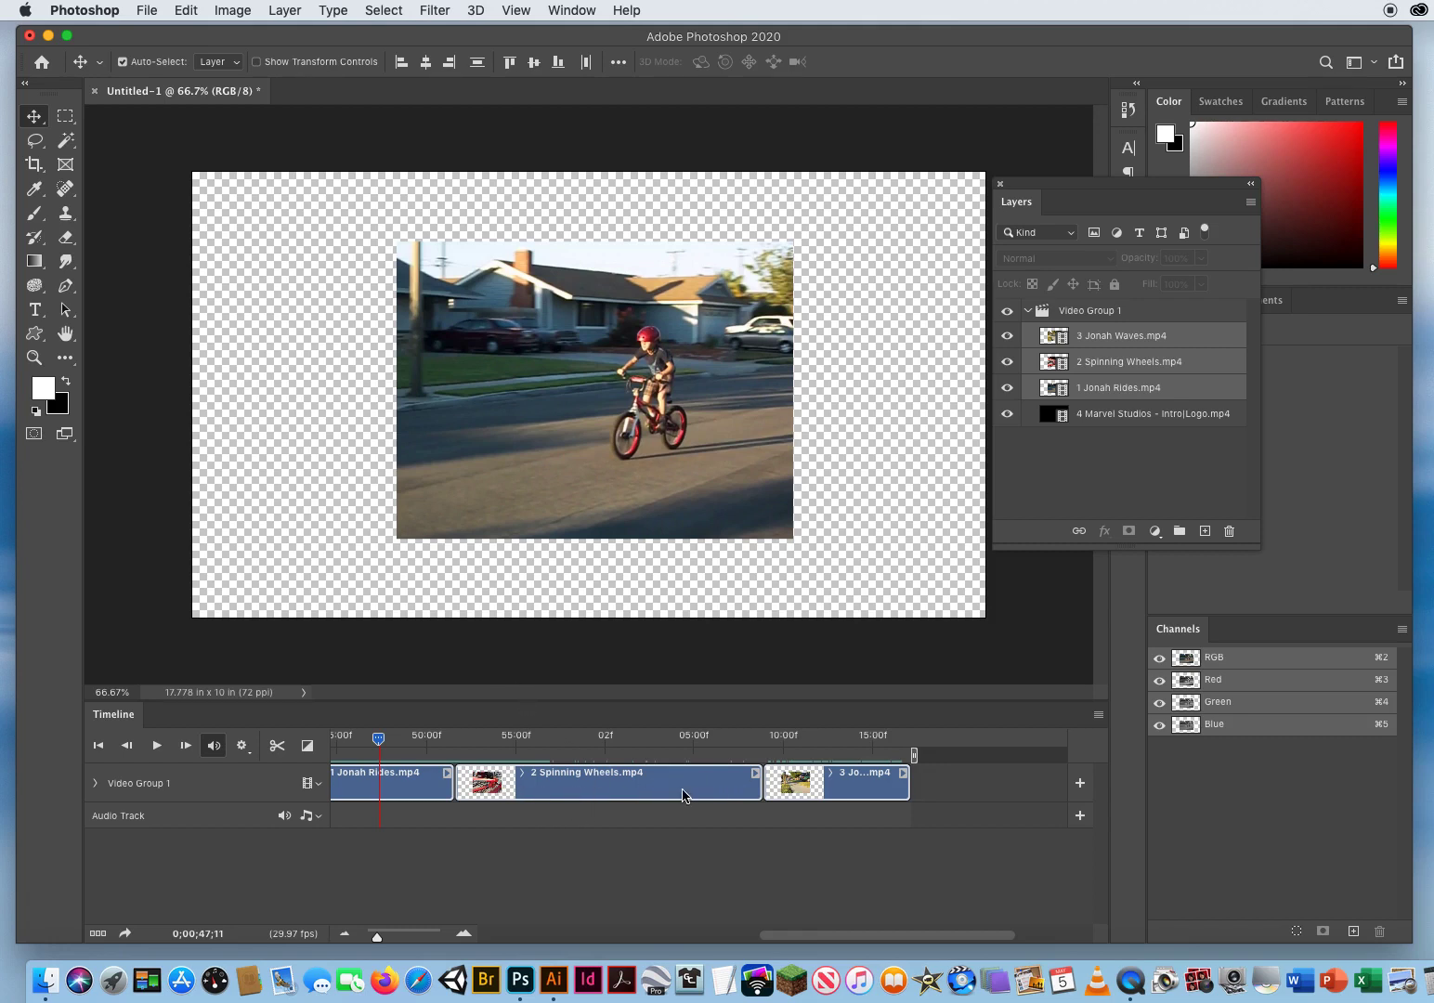
Convert the three selected bike clips to smart objects and scale them proportionally to about 205%, positioned to cover the canvas
{"action": "left_click_drag", "start_coordinate": [794, 936], "coordinate": [761, 931]}
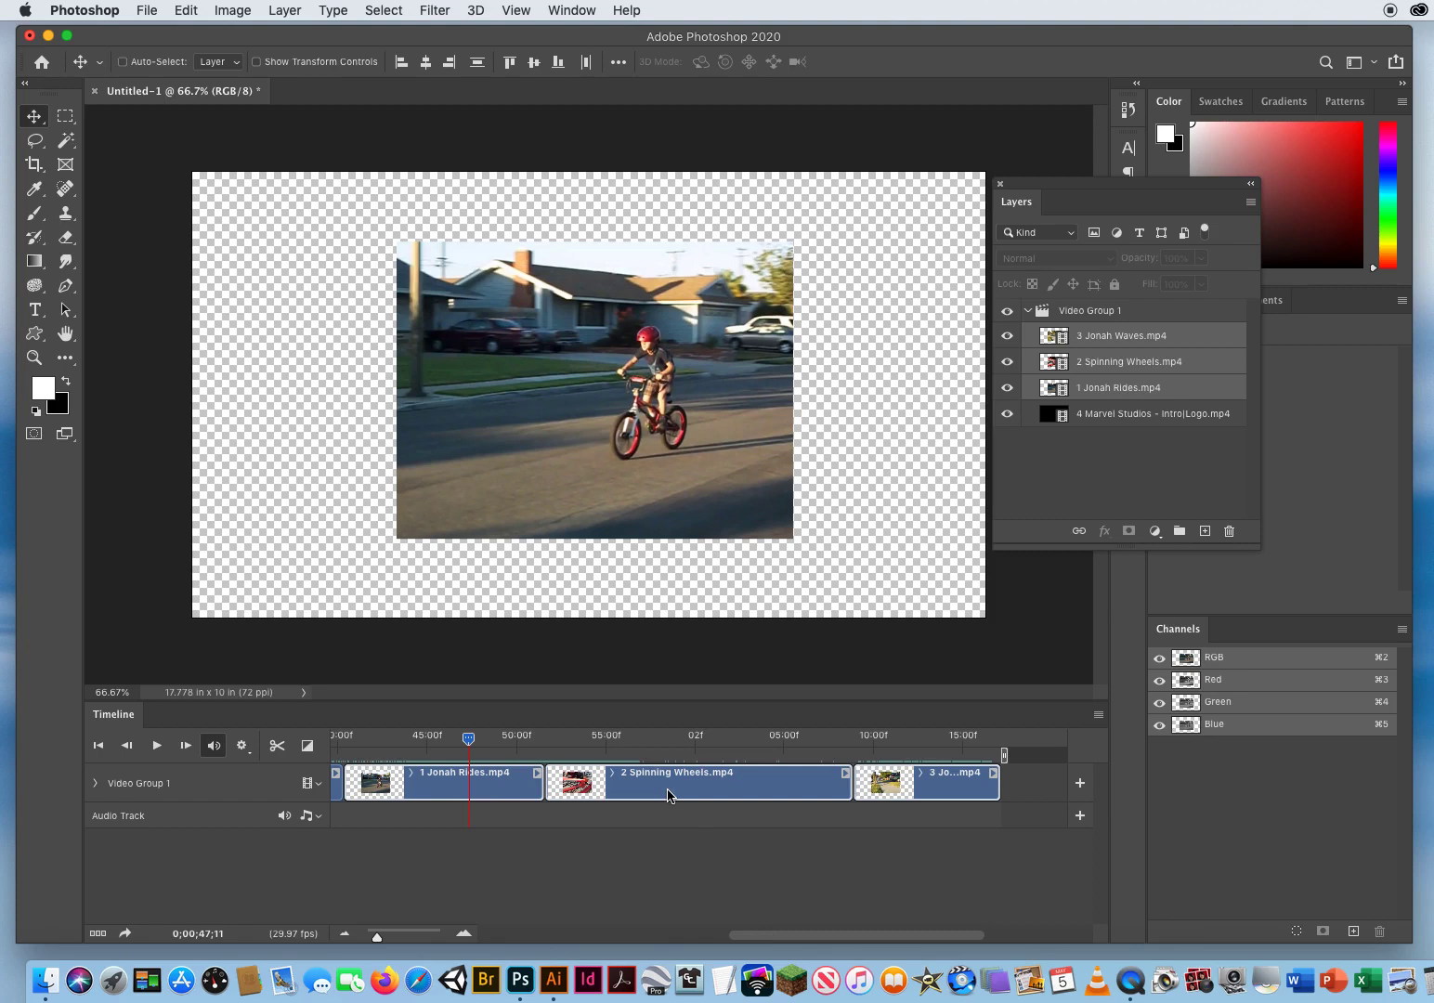
{"action": "key", "text": "super+t"}
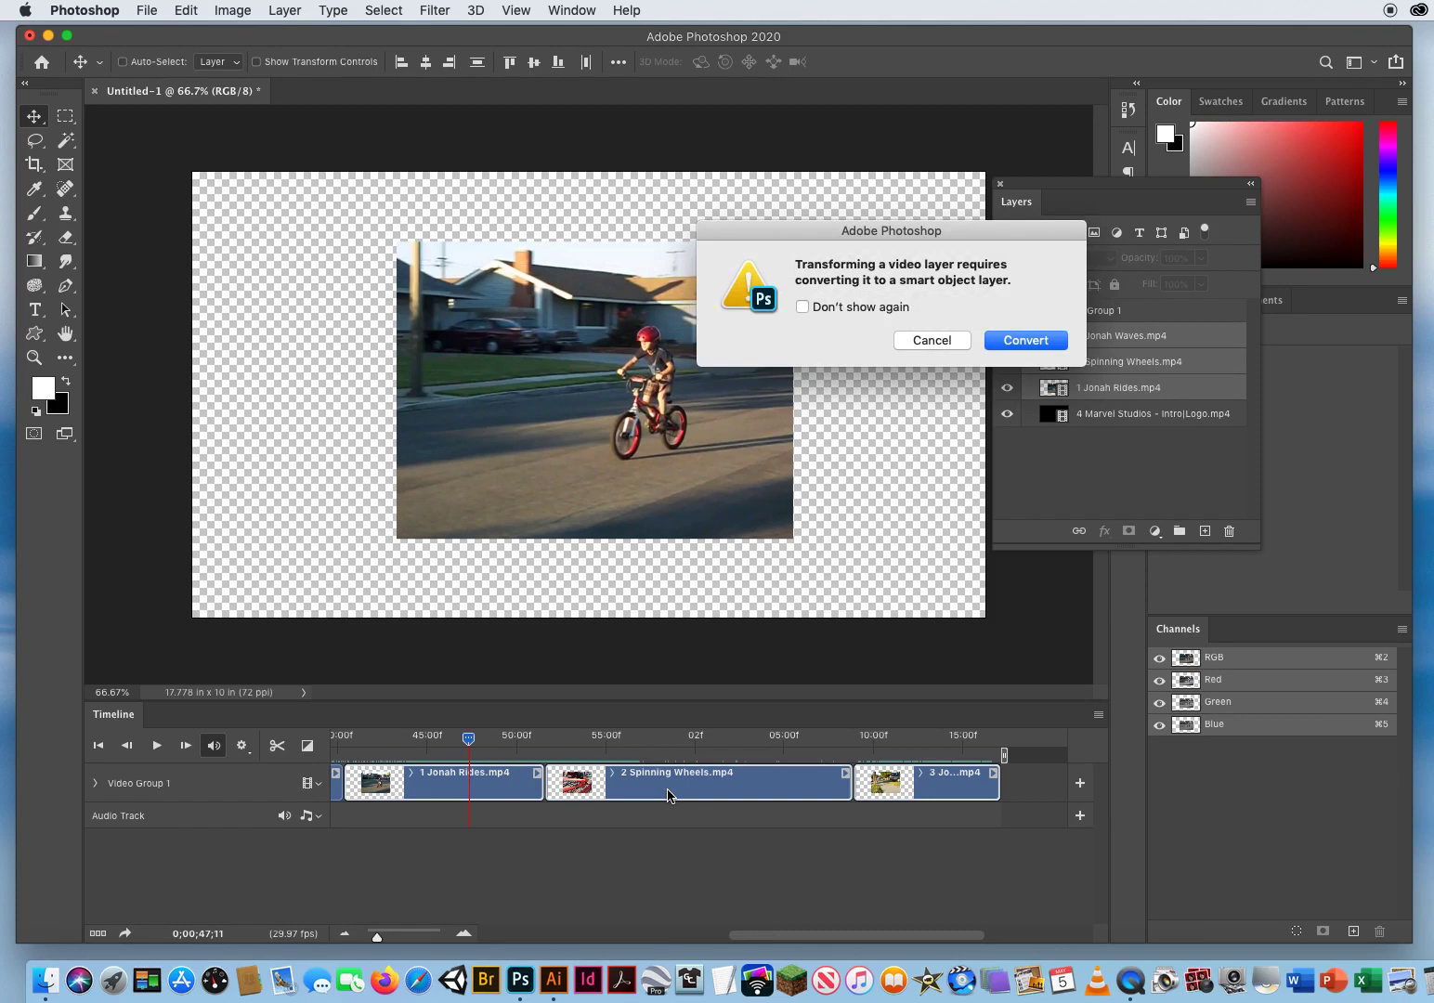
{"action": "left_click", "coordinate": [999, 342]}
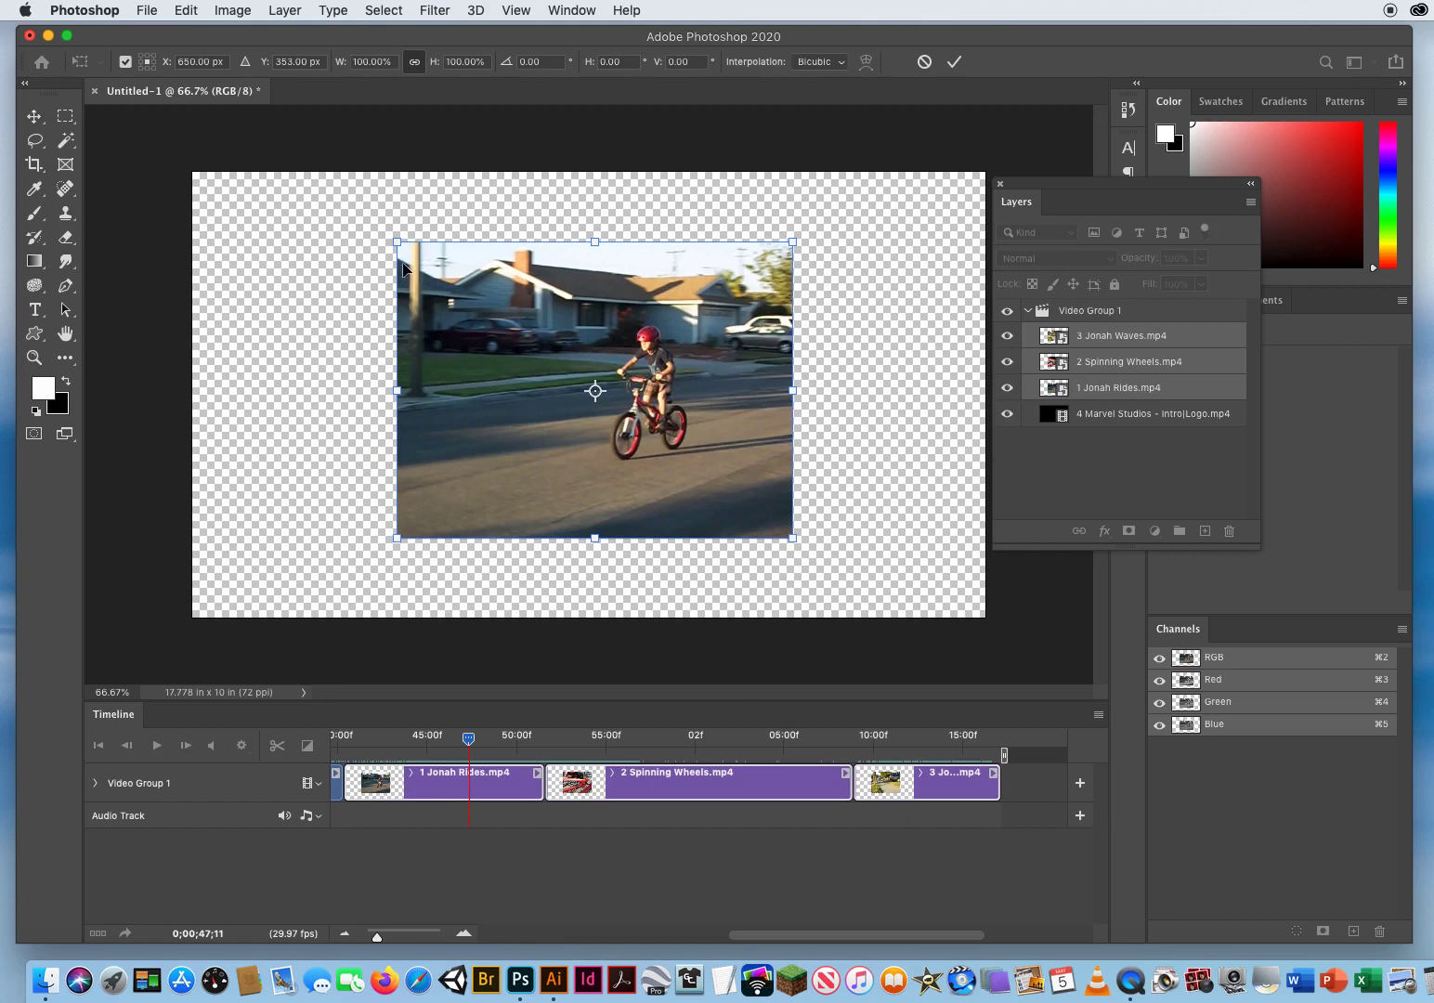
{"action": "left_click_drag", "start_coordinate": [397, 241], "coordinate": [137, 157]}
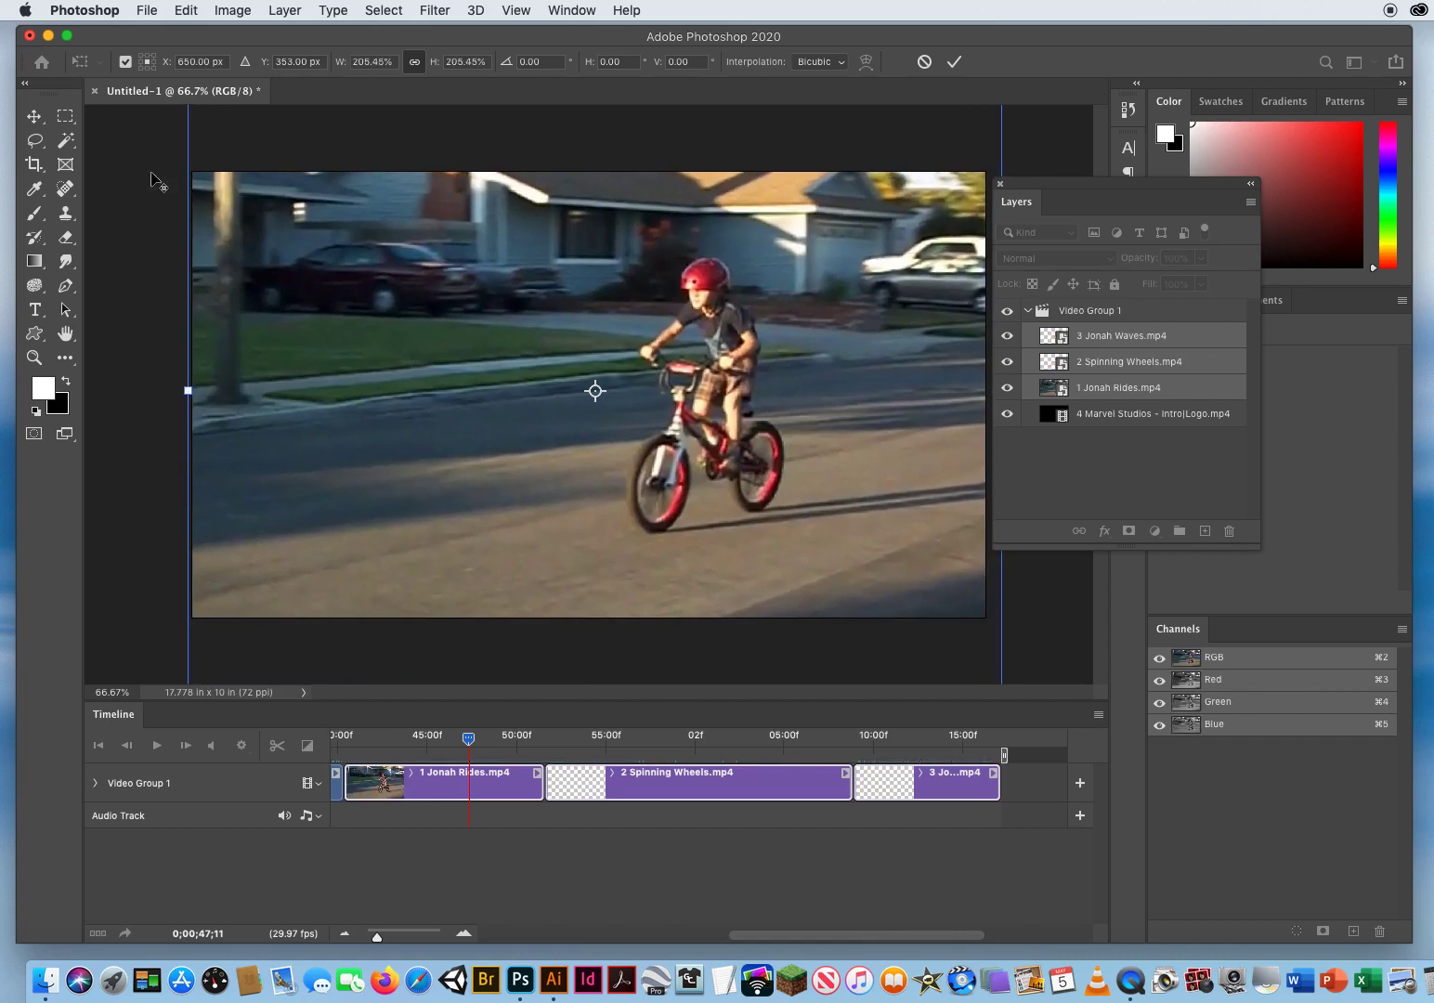
{"action": "left_click_drag", "start_coordinate": [358, 351], "coordinate": [352, 350]}
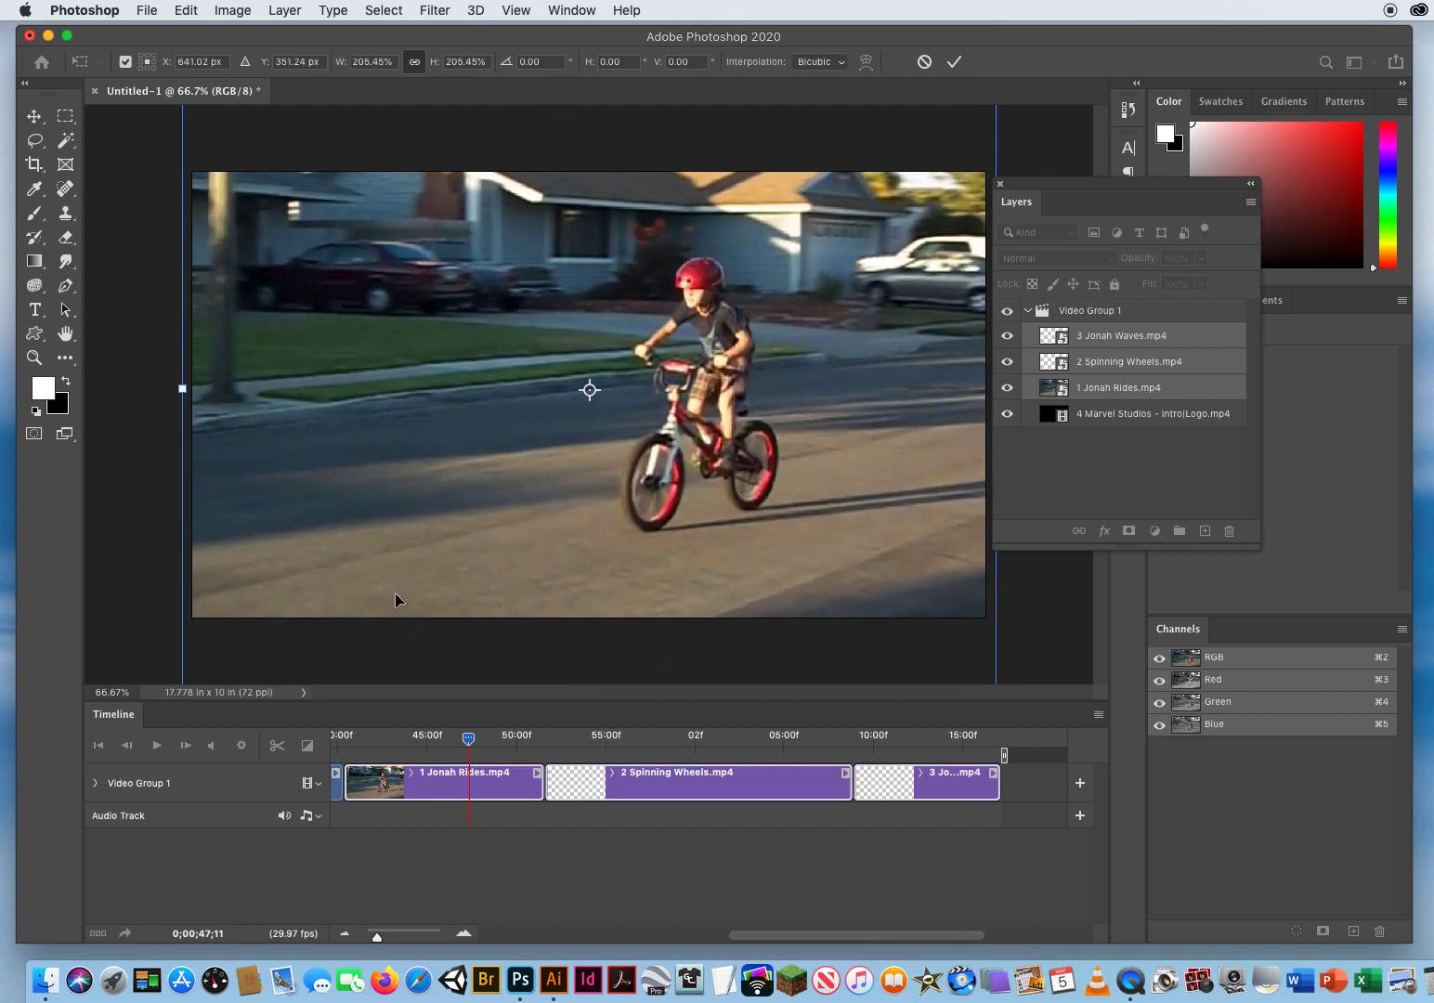
{"action": "key", "text": "Return"}
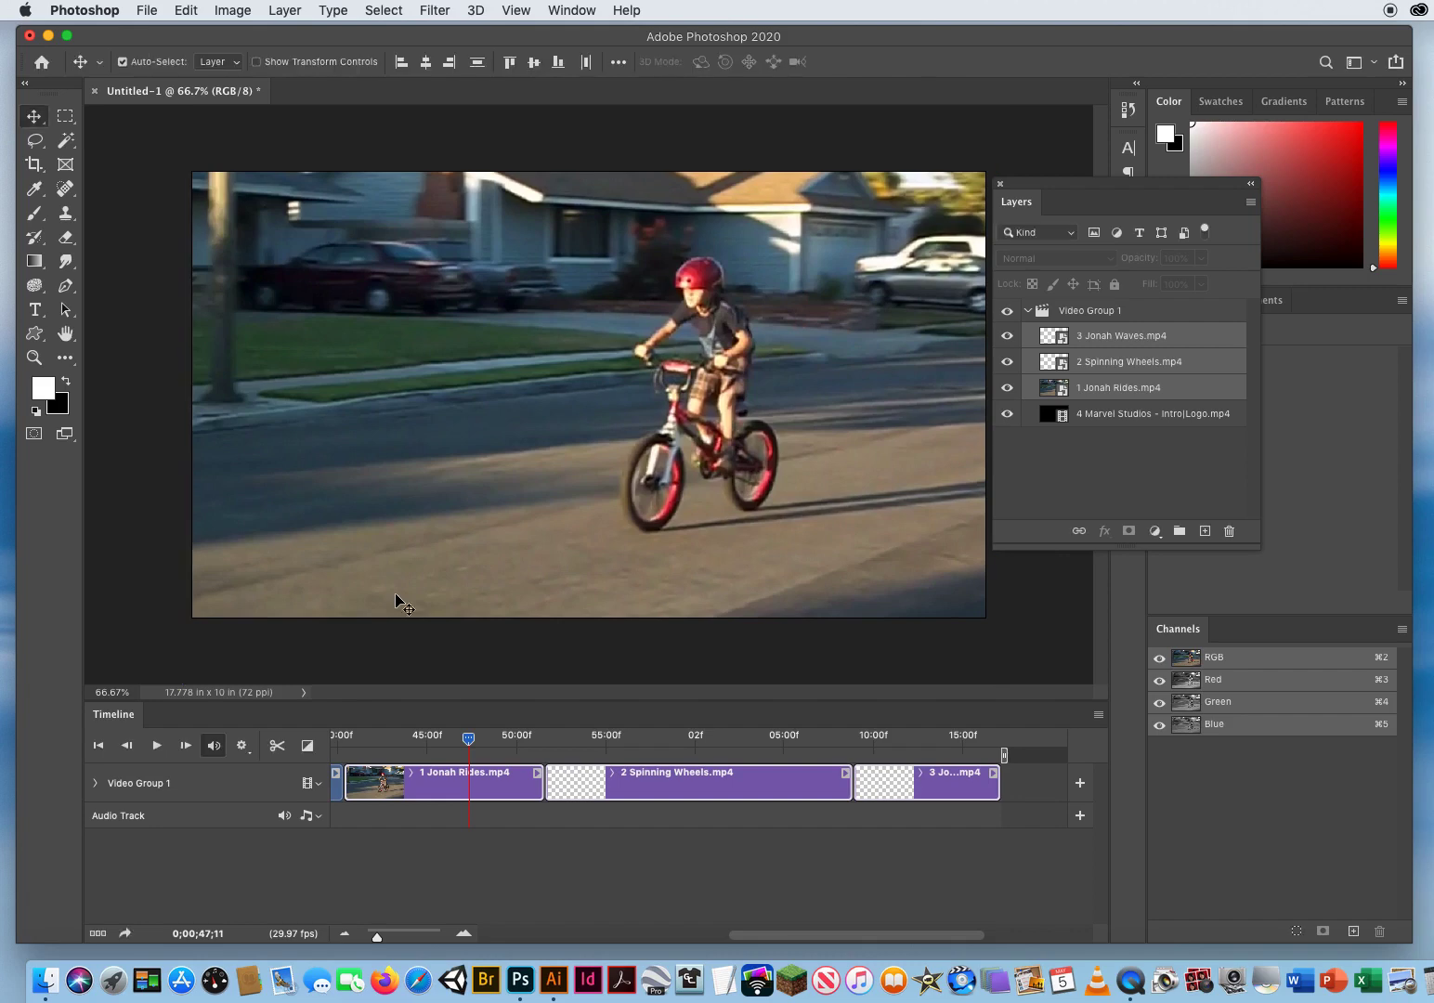
Move the waving clip down to about Y -0.65 in so the rider's head and helmet fit inside the frame
{"action": "left_click_drag", "start_coordinate": [469, 738], "coordinate": [527, 733]}
{"action": "left_click_drag", "start_coordinate": [565, 727], "coordinate": [956, 738]}
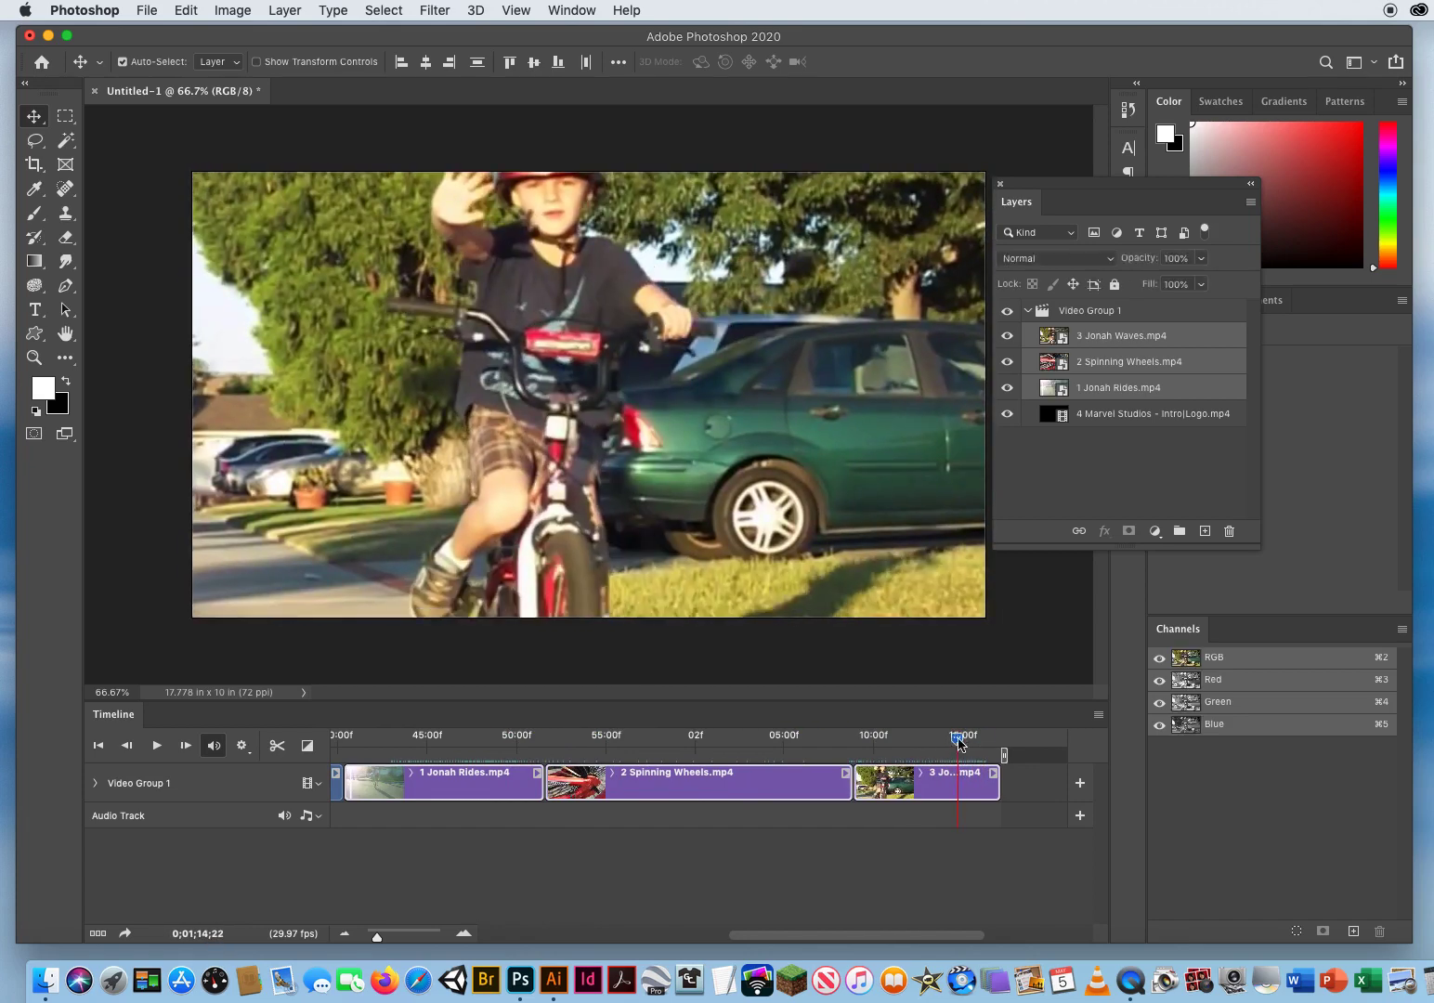
{"action": "left_click", "coordinate": [944, 791]}
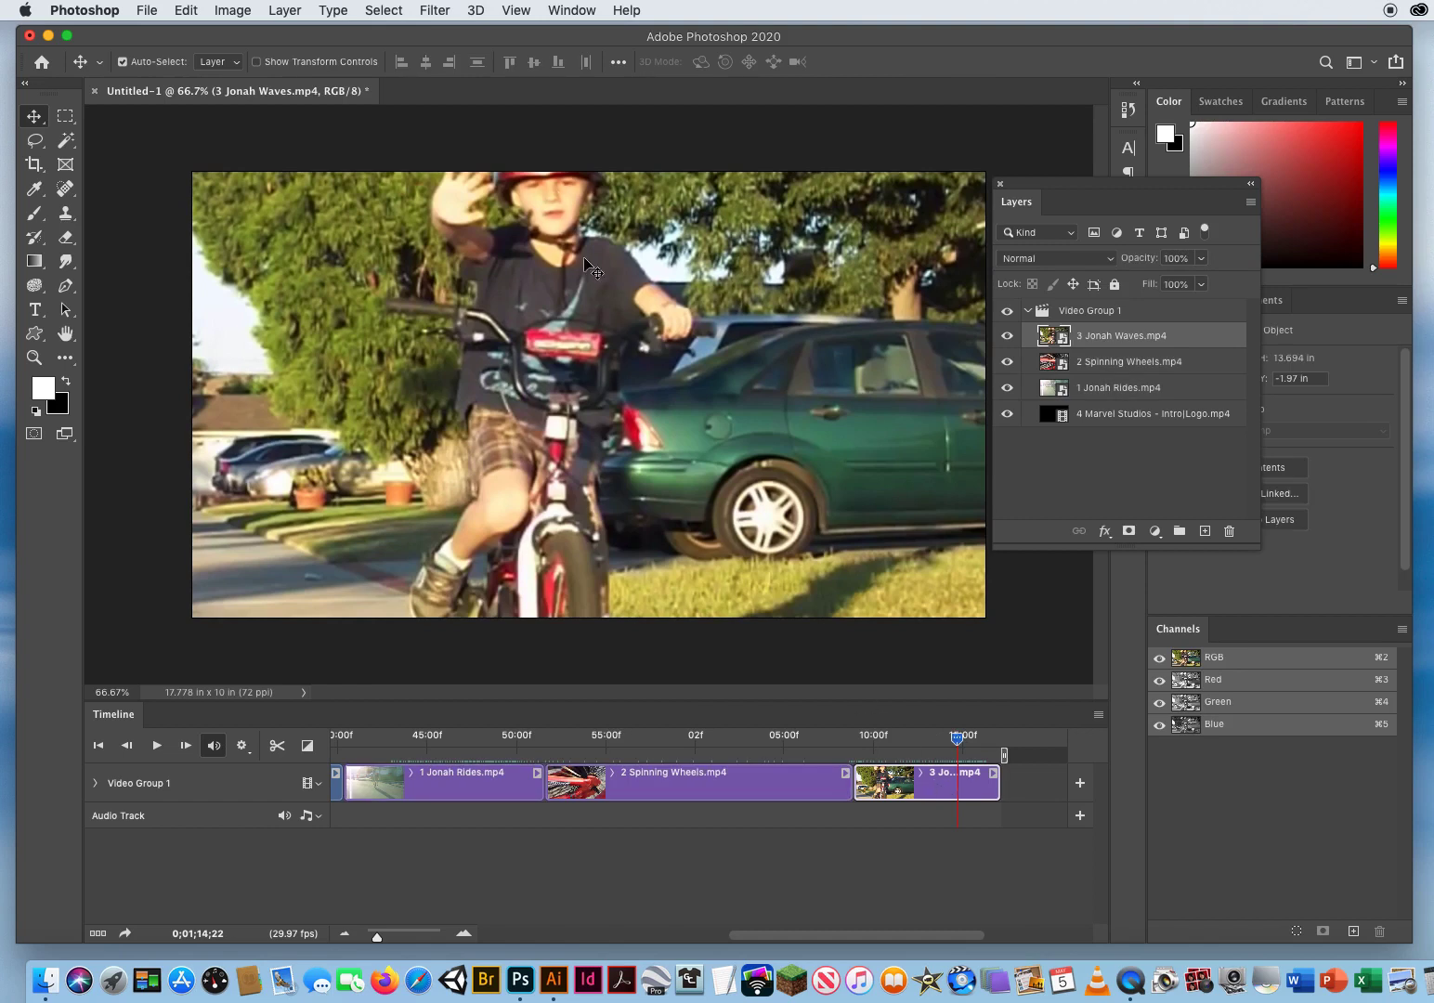
{"action": "left_click_drag", "start_coordinate": [607, 269], "coordinate": [608, 324]}
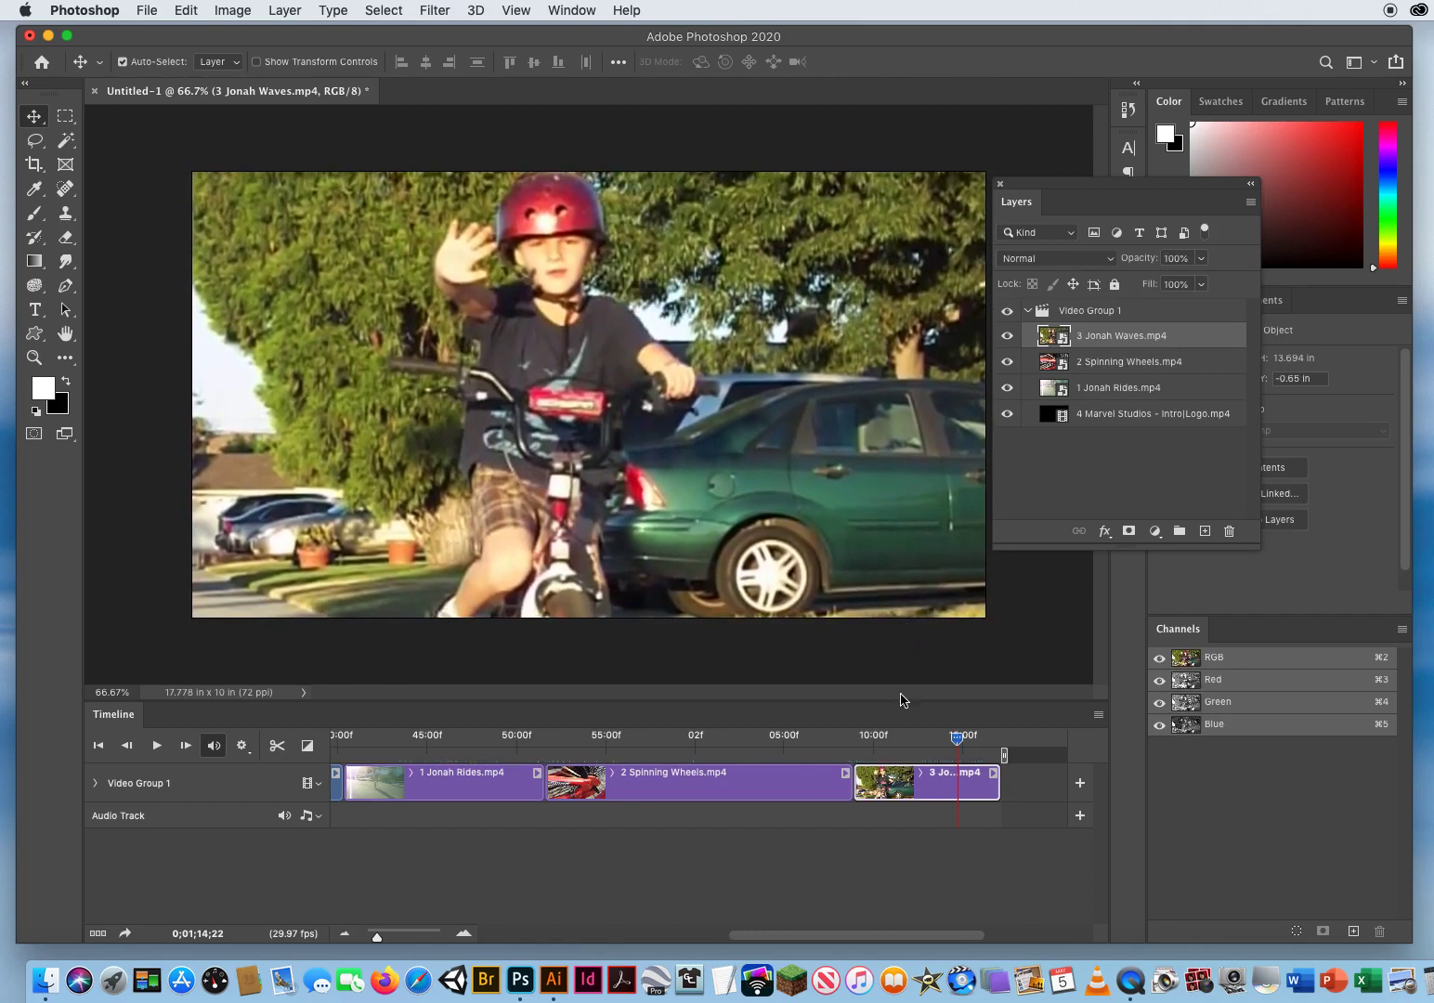
{"action": "left_click", "coordinate": [899, 740]}
{"action": "left_click_drag", "start_coordinate": [878, 741], "coordinate": [927, 738]}
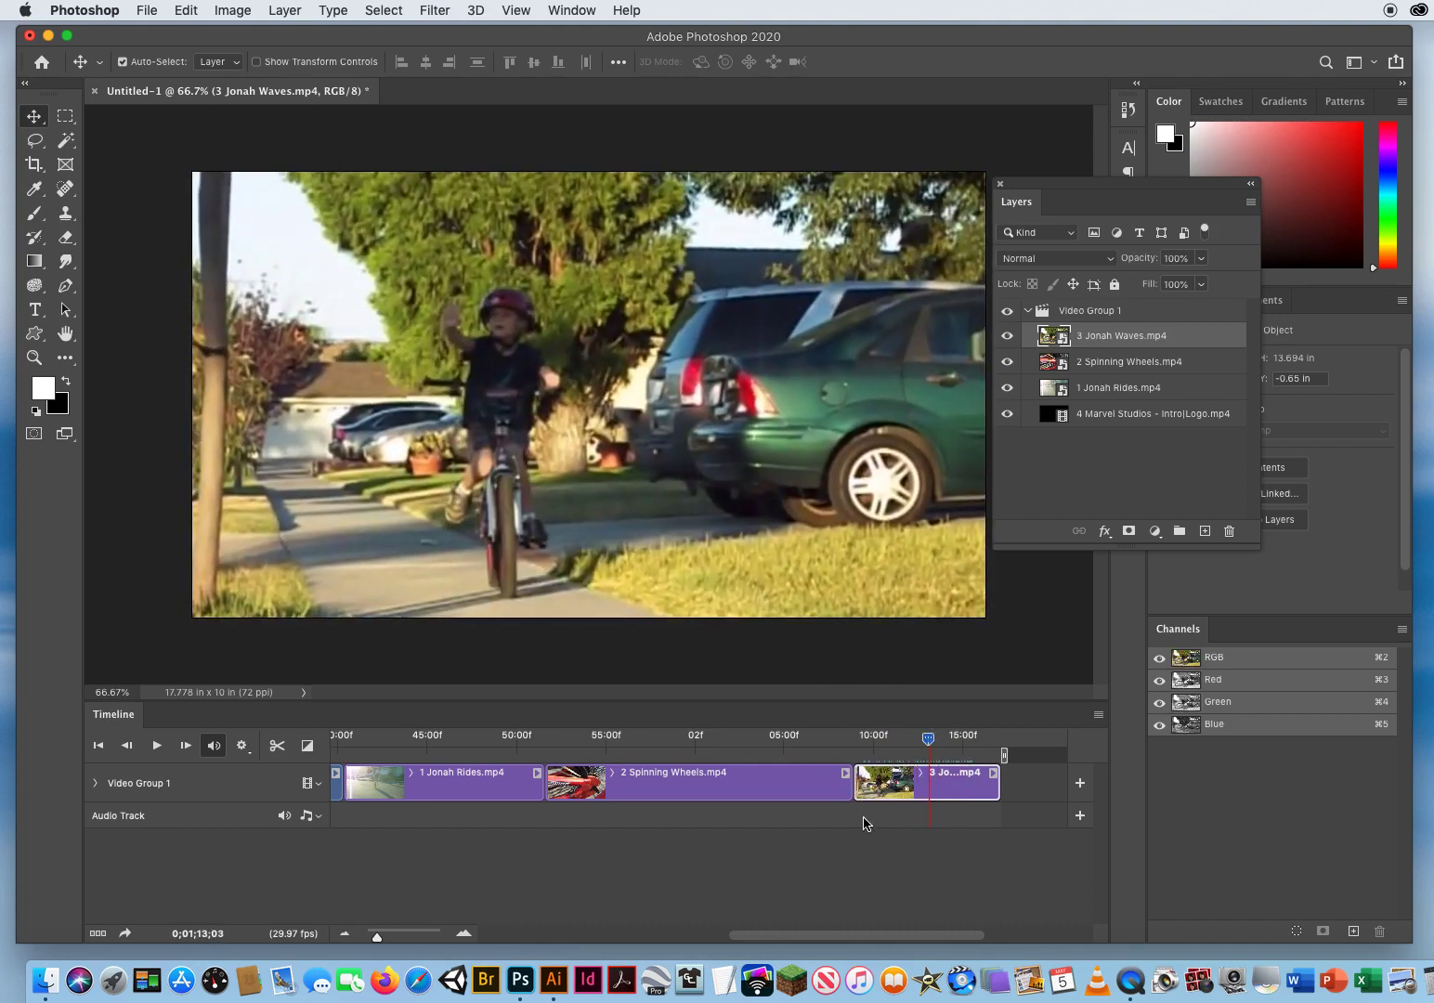
Return the playhead to the start of the timeline, at the beginning of the Marvel Studios intro
{"action": "left_click_drag", "start_coordinate": [817, 940], "coordinate": [495, 926]}
{"action": "left_click", "coordinate": [547, 740]}
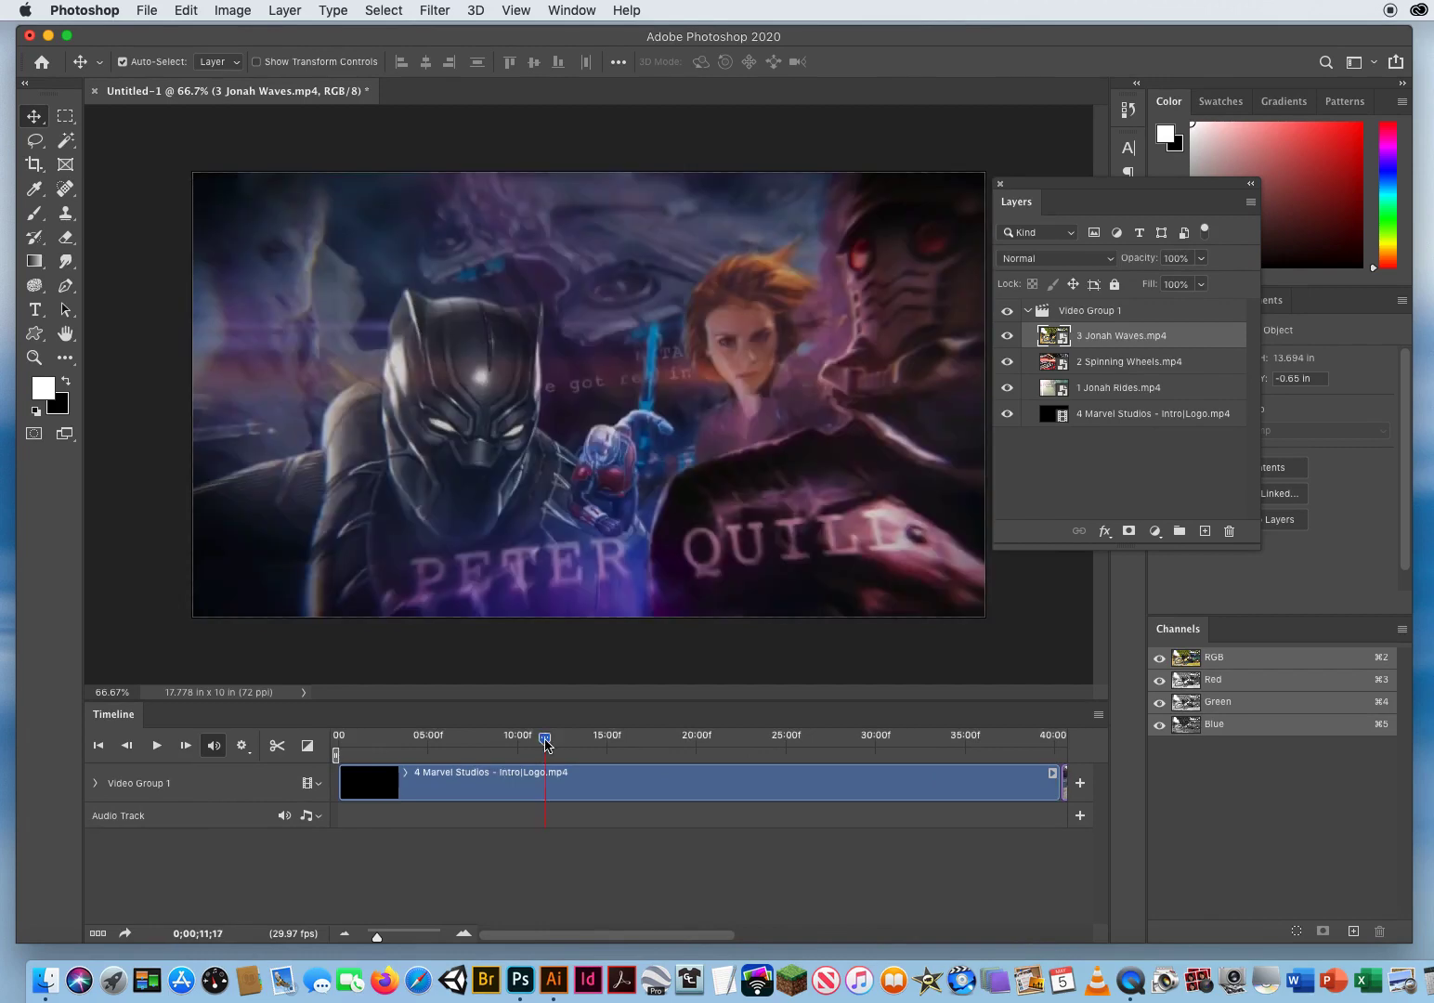
{"action": "left_click_drag", "start_coordinate": [547, 740], "coordinate": [336, 742]}
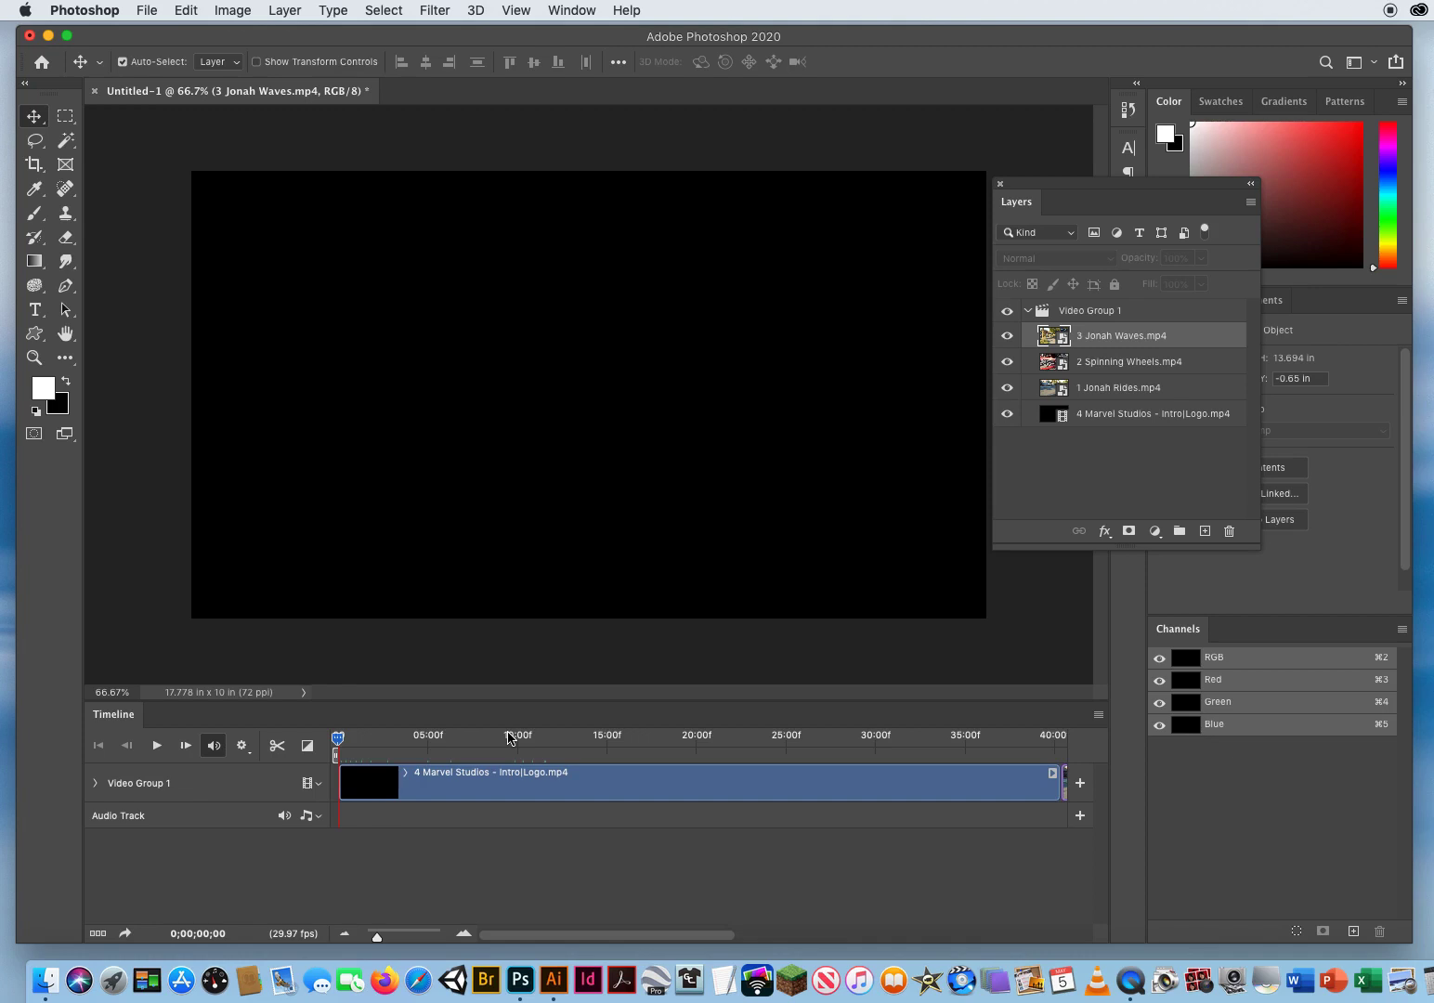
Save the document as My Video Project.psd in the Editing Videos ALL CAMPUSES DEMO folder, with Maximize Compatibility on
{"action": "left_click", "coordinate": [152, 12]}
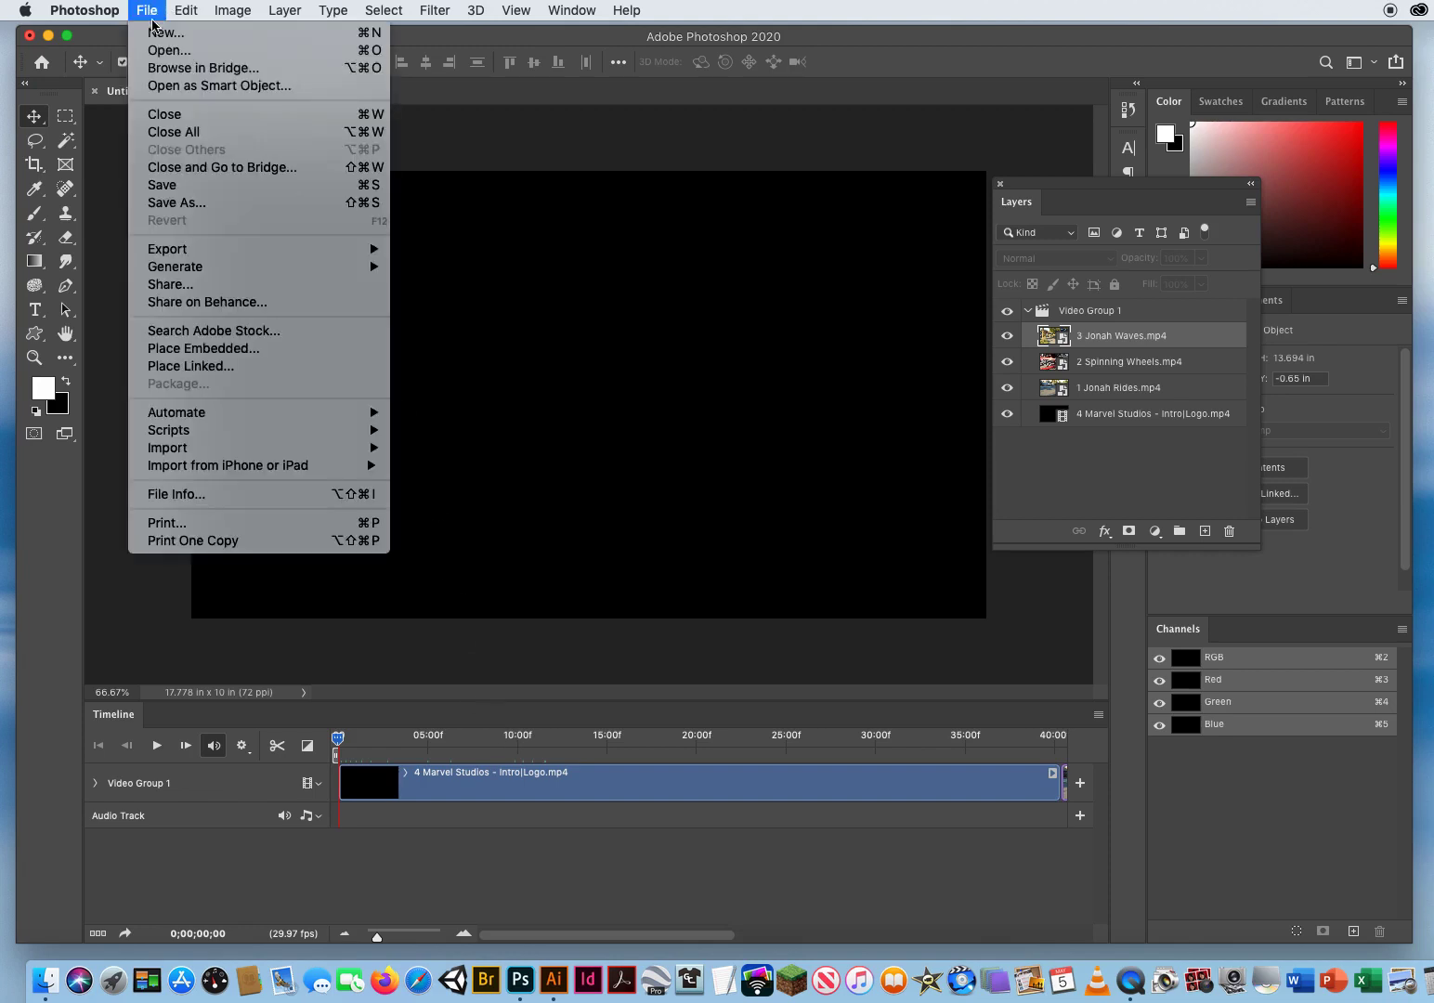
{"action": "left_click", "coordinate": [170, 203]}
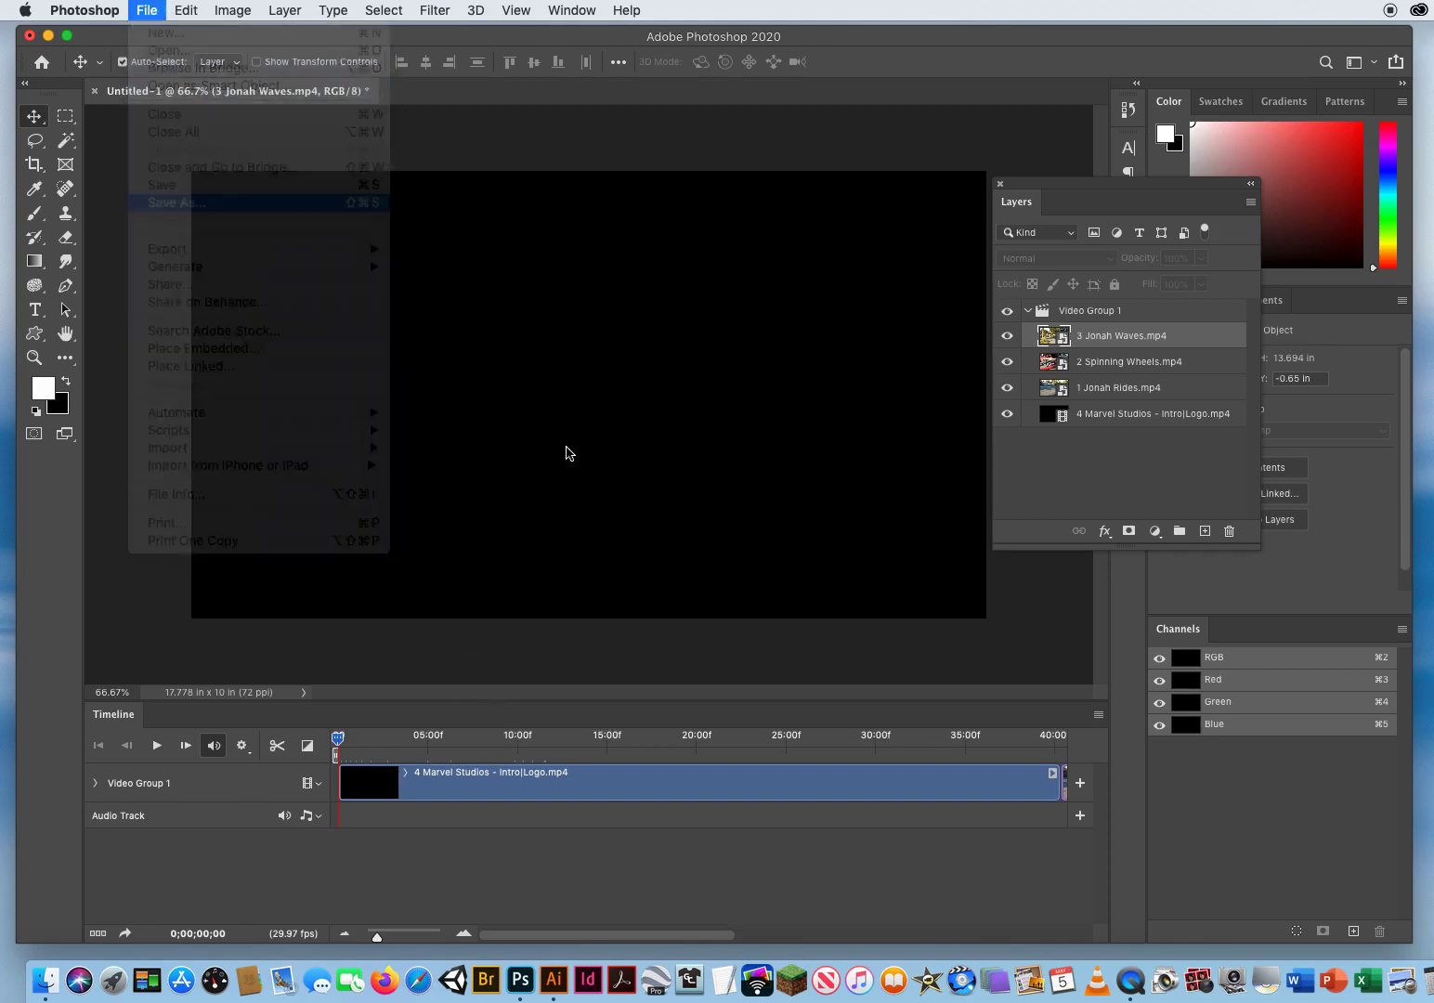
{"action": "type", "text": "My Video"}
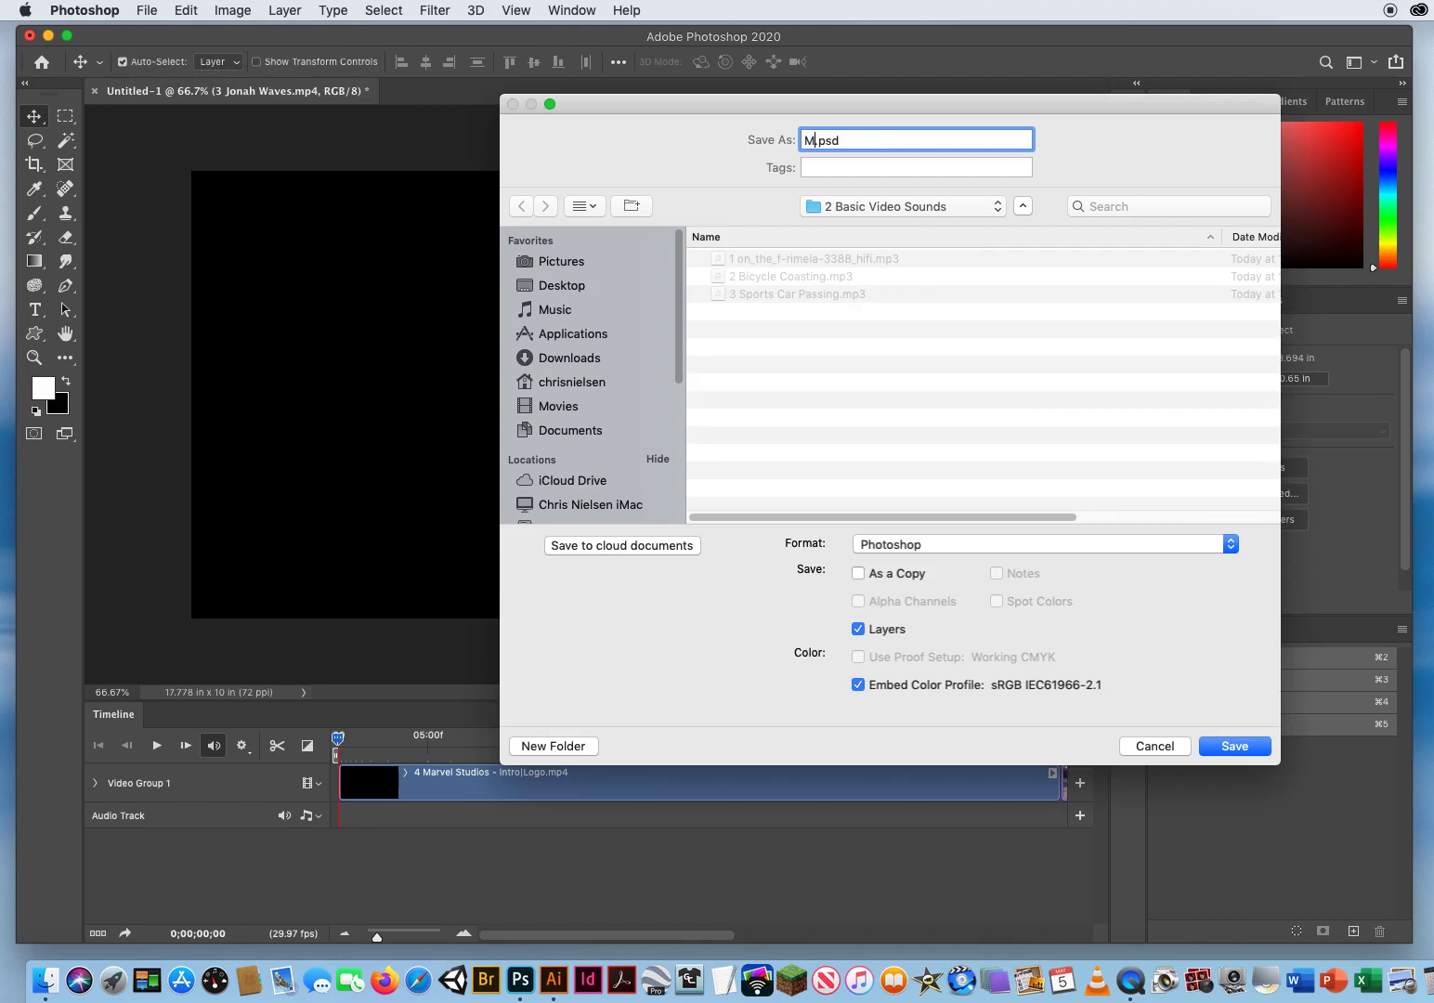
{"action": "type", "text": " Project"}
{"action": "left_click_drag", "start_coordinate": [1026, 104], "coordinate": [840, 125]}
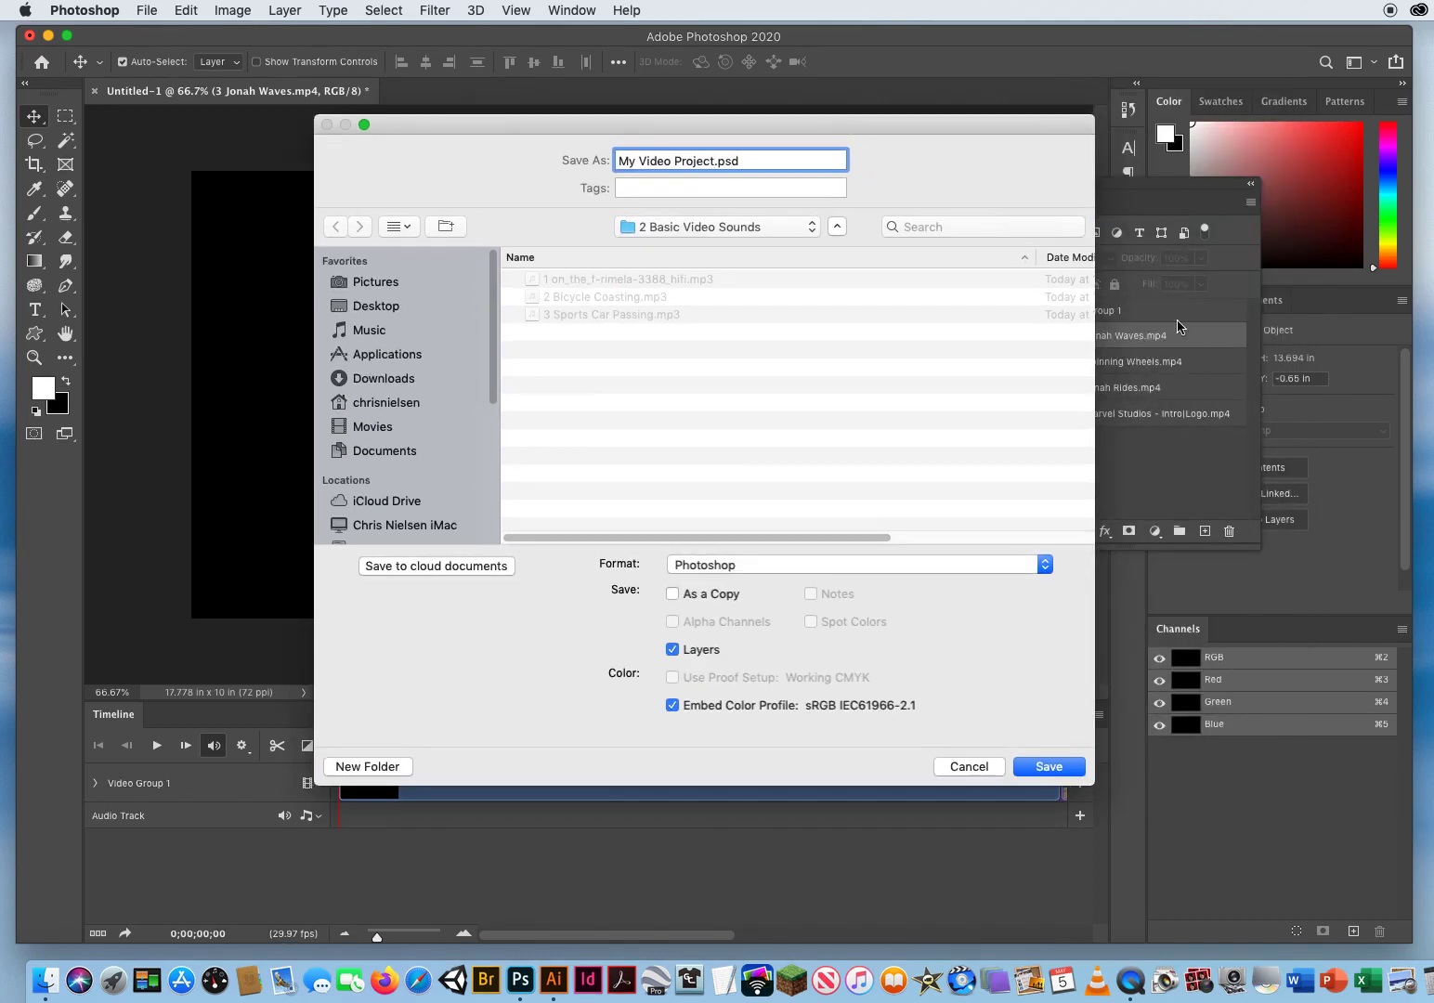
{"action": "left_click", "coordinate": [739, 227]}
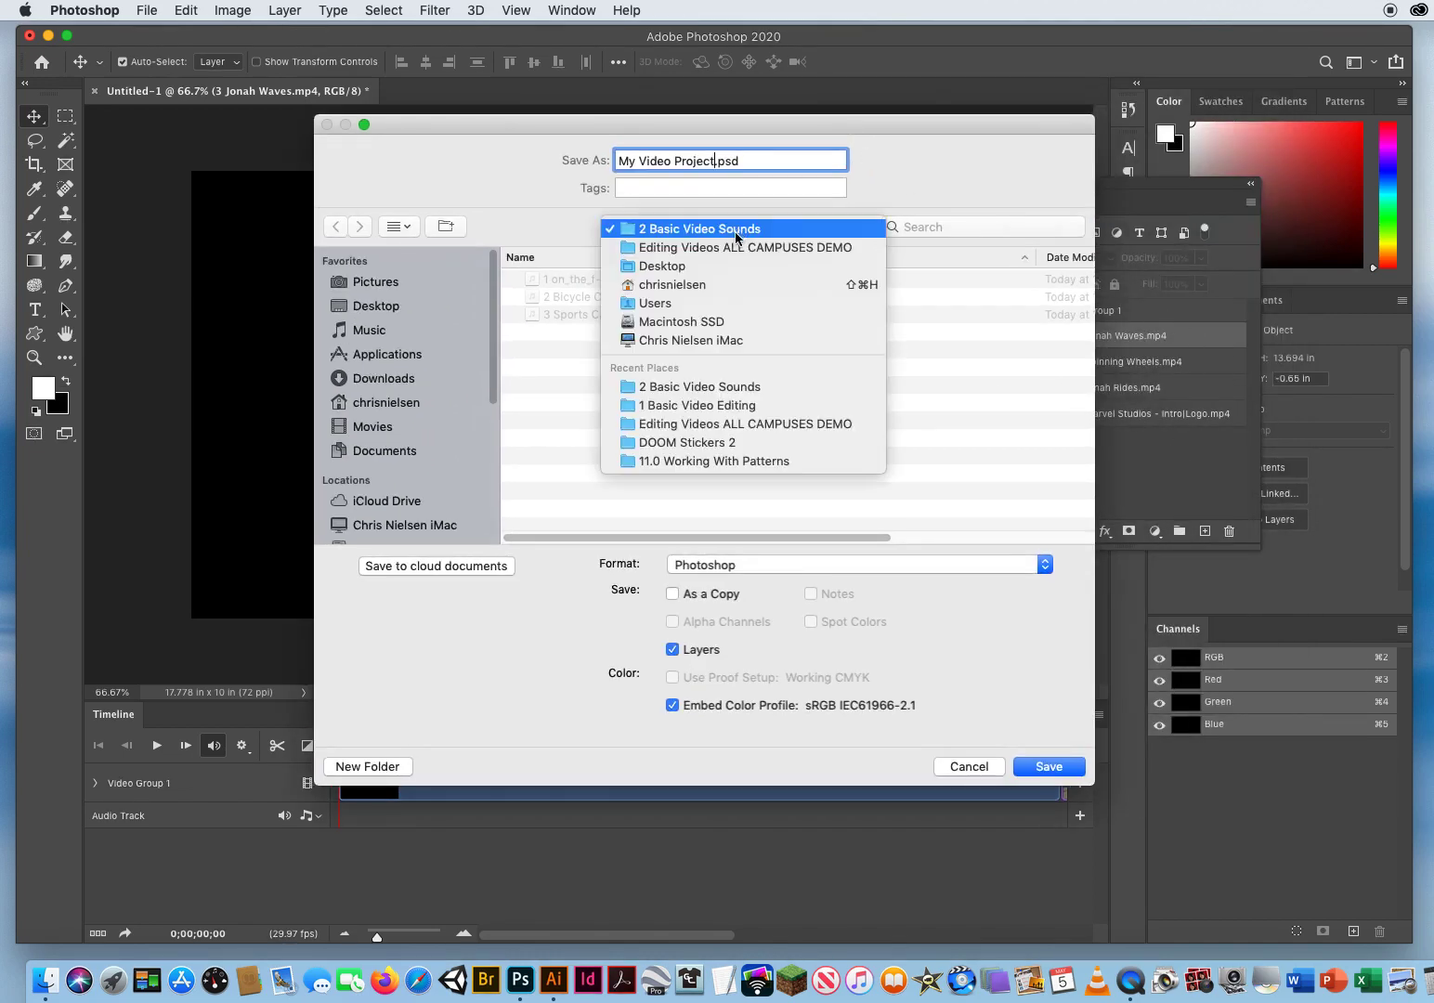
{"action": "left_click", "coordinate": [787, 248]}
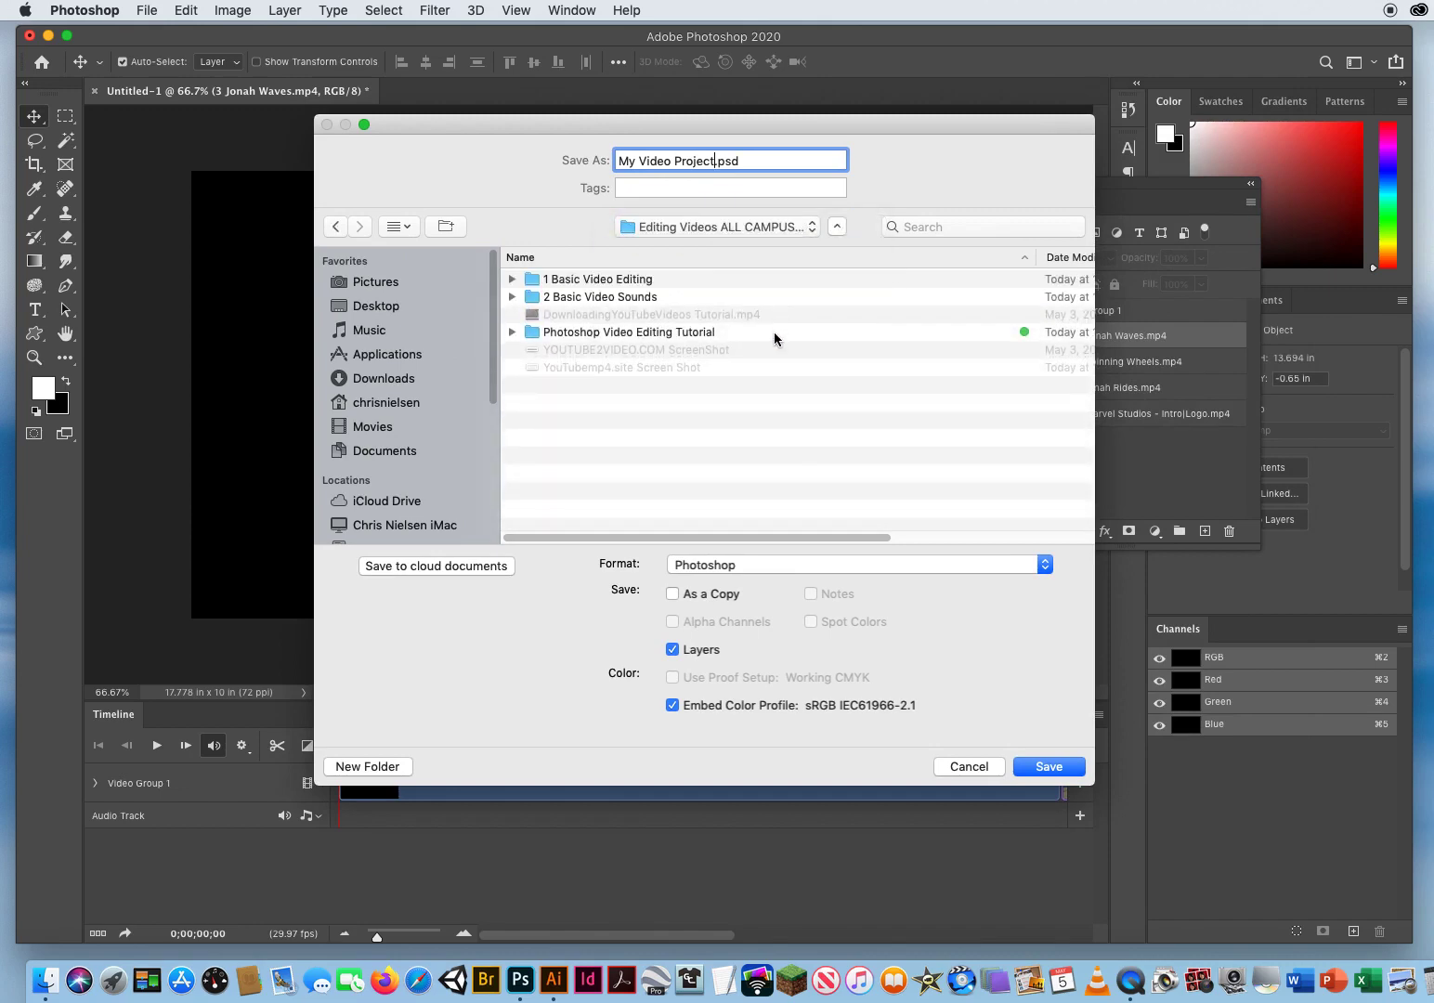
{"action": "left_click", "coordinate": [1035, 769]}
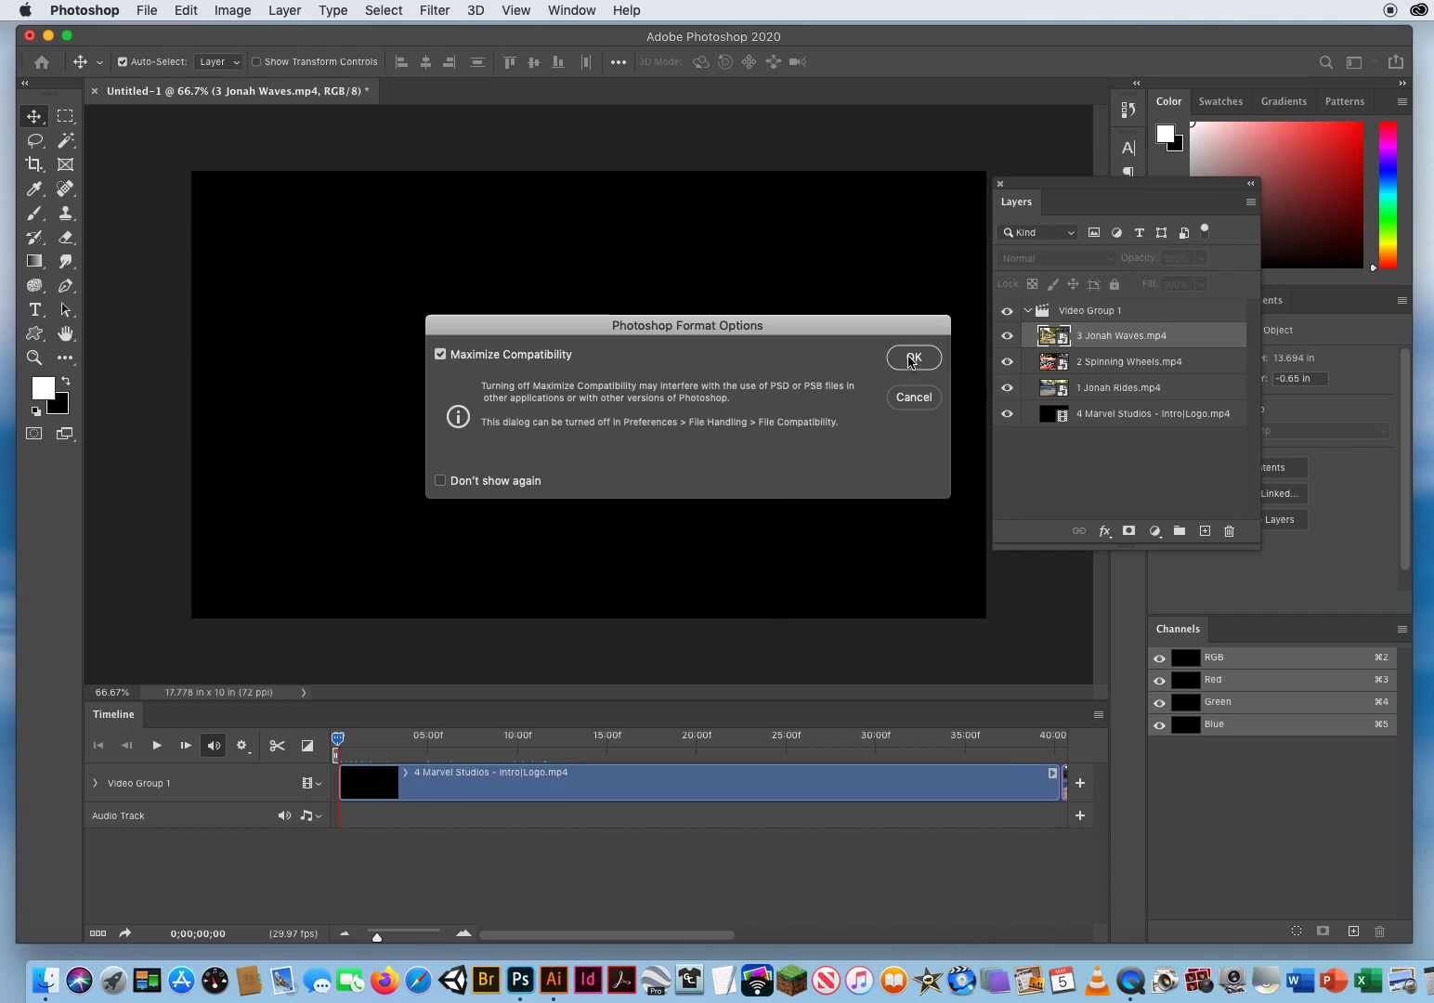
{"action": "left_click", "coordinate": [913, 359]}
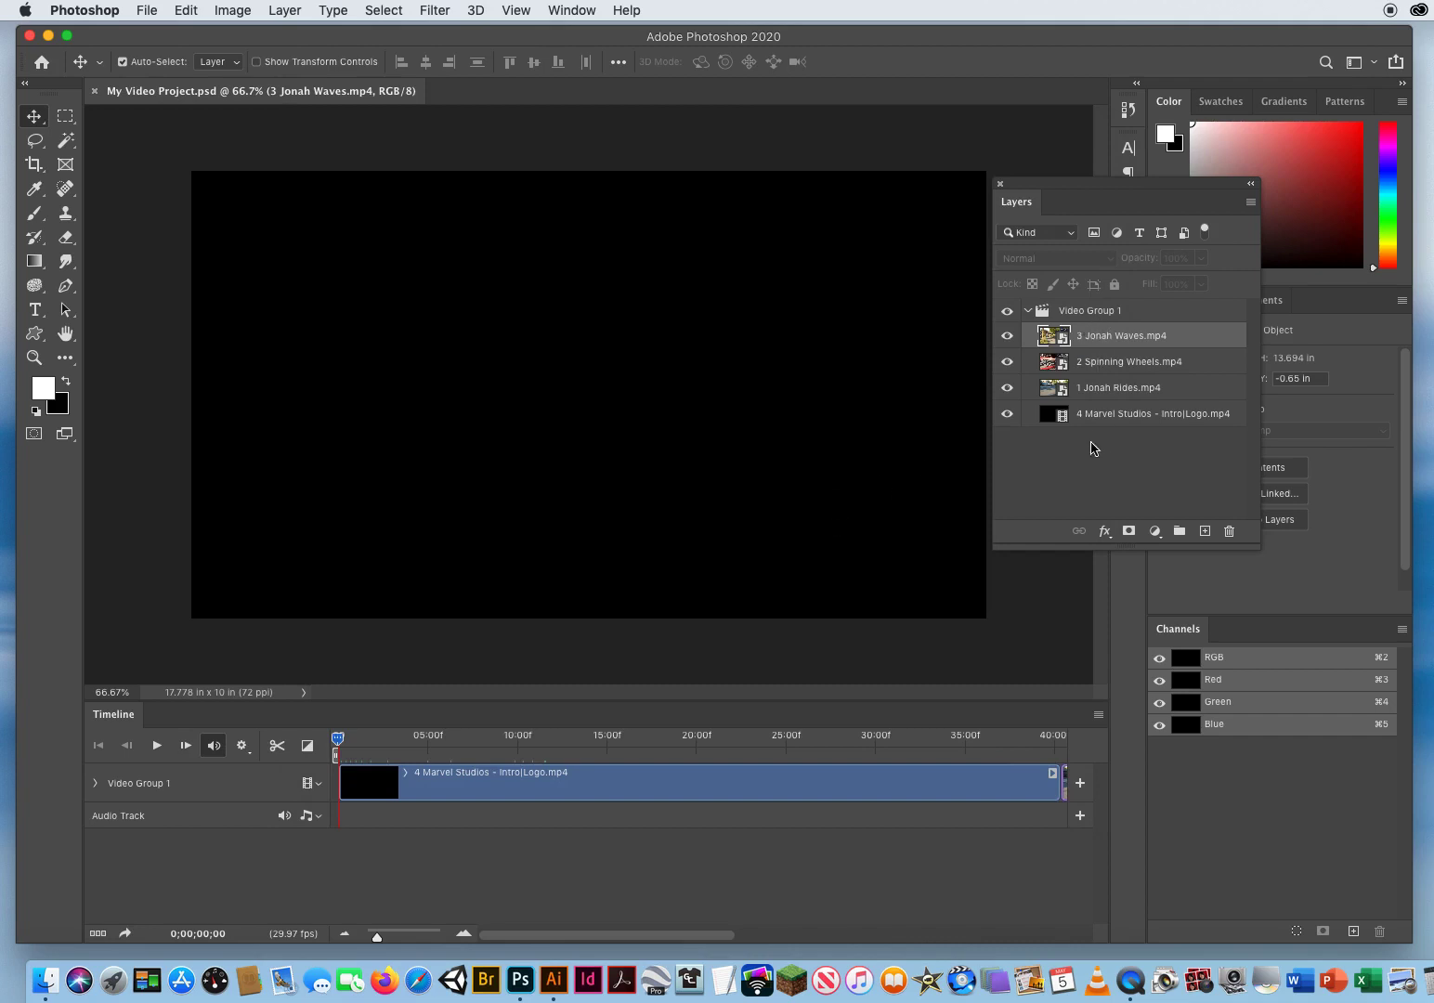
Examine Video Group 1 with the whole timeline in view, matching each of the four clips to its layer
{"action": "left_click", "coordinate": [1080, 316]}
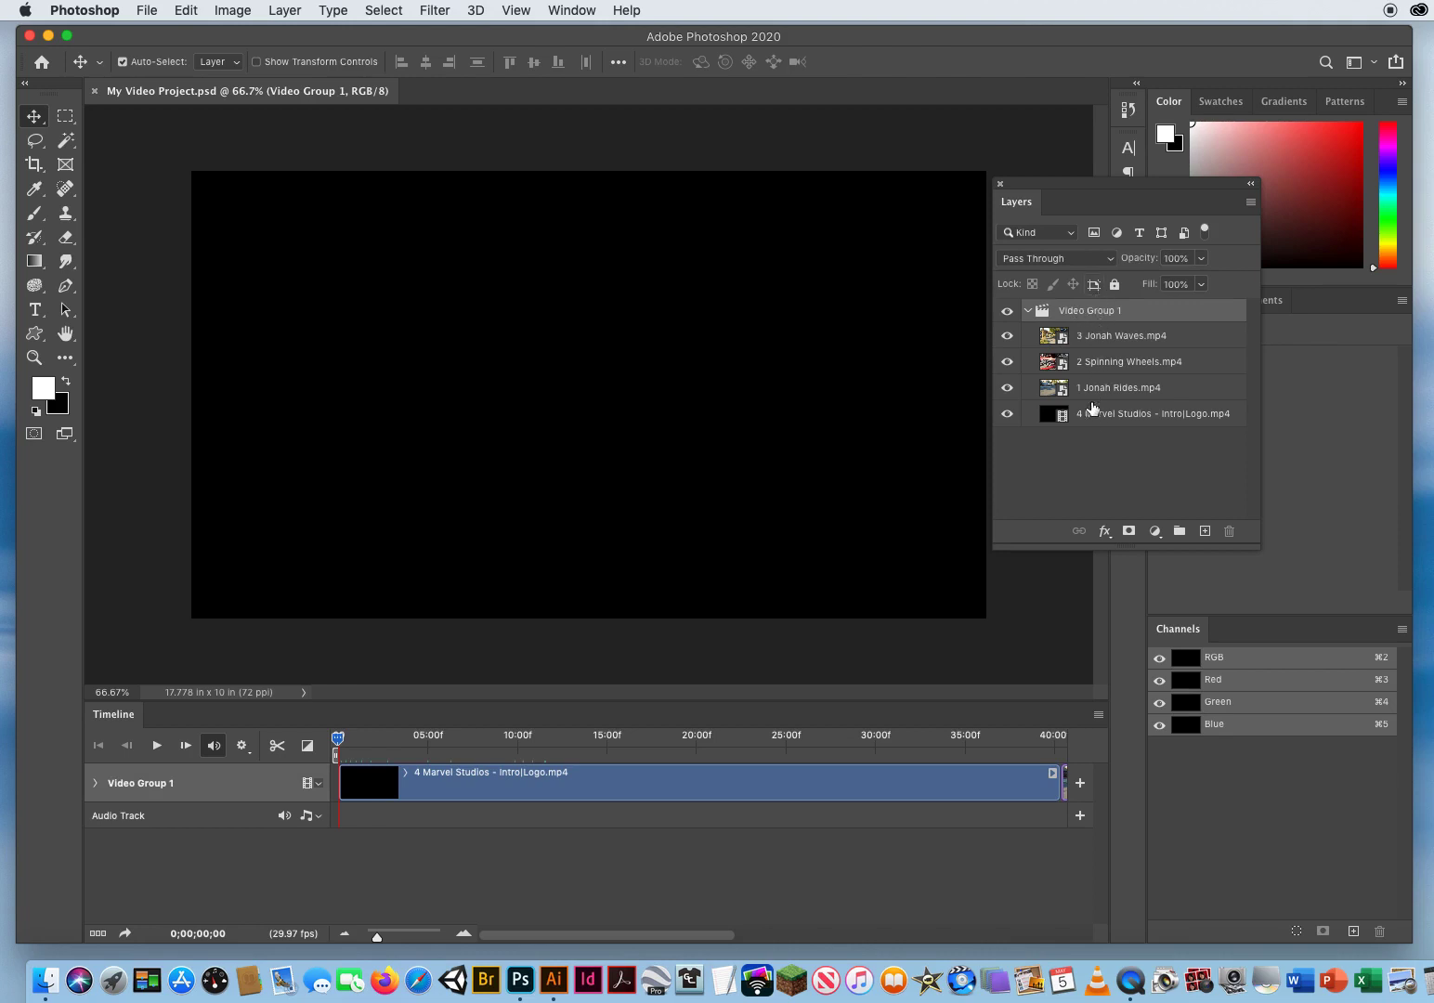
{"action": "left_click", "coordinate": [1028, 313]}
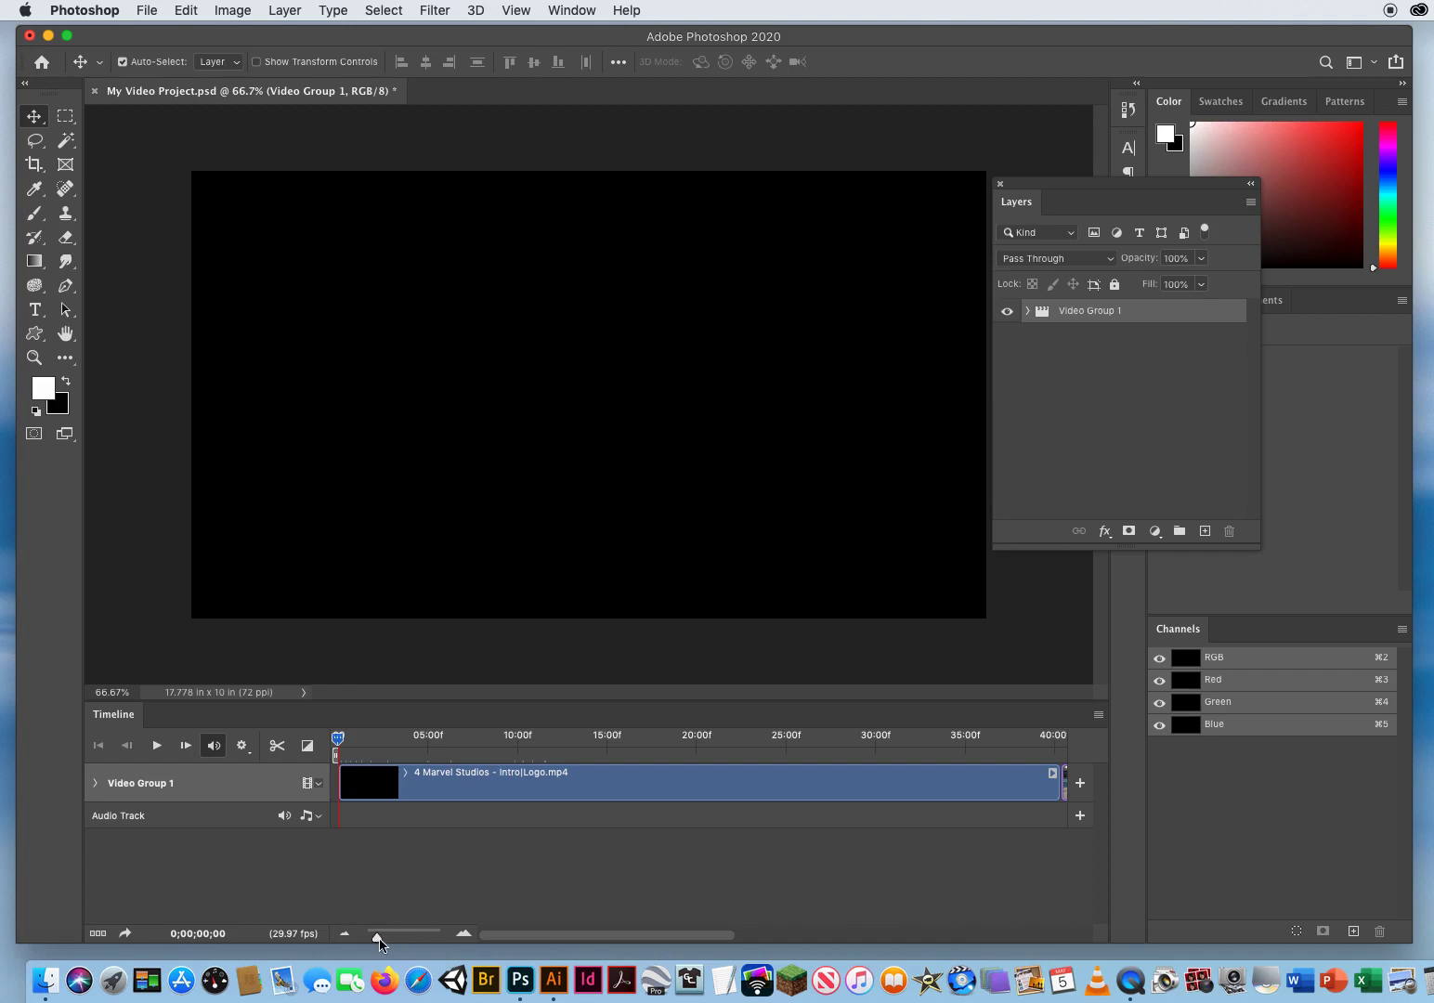
{"action": "left_click_drag", "start_coordinate": [376, 941], "coordinate": [374, 941]}
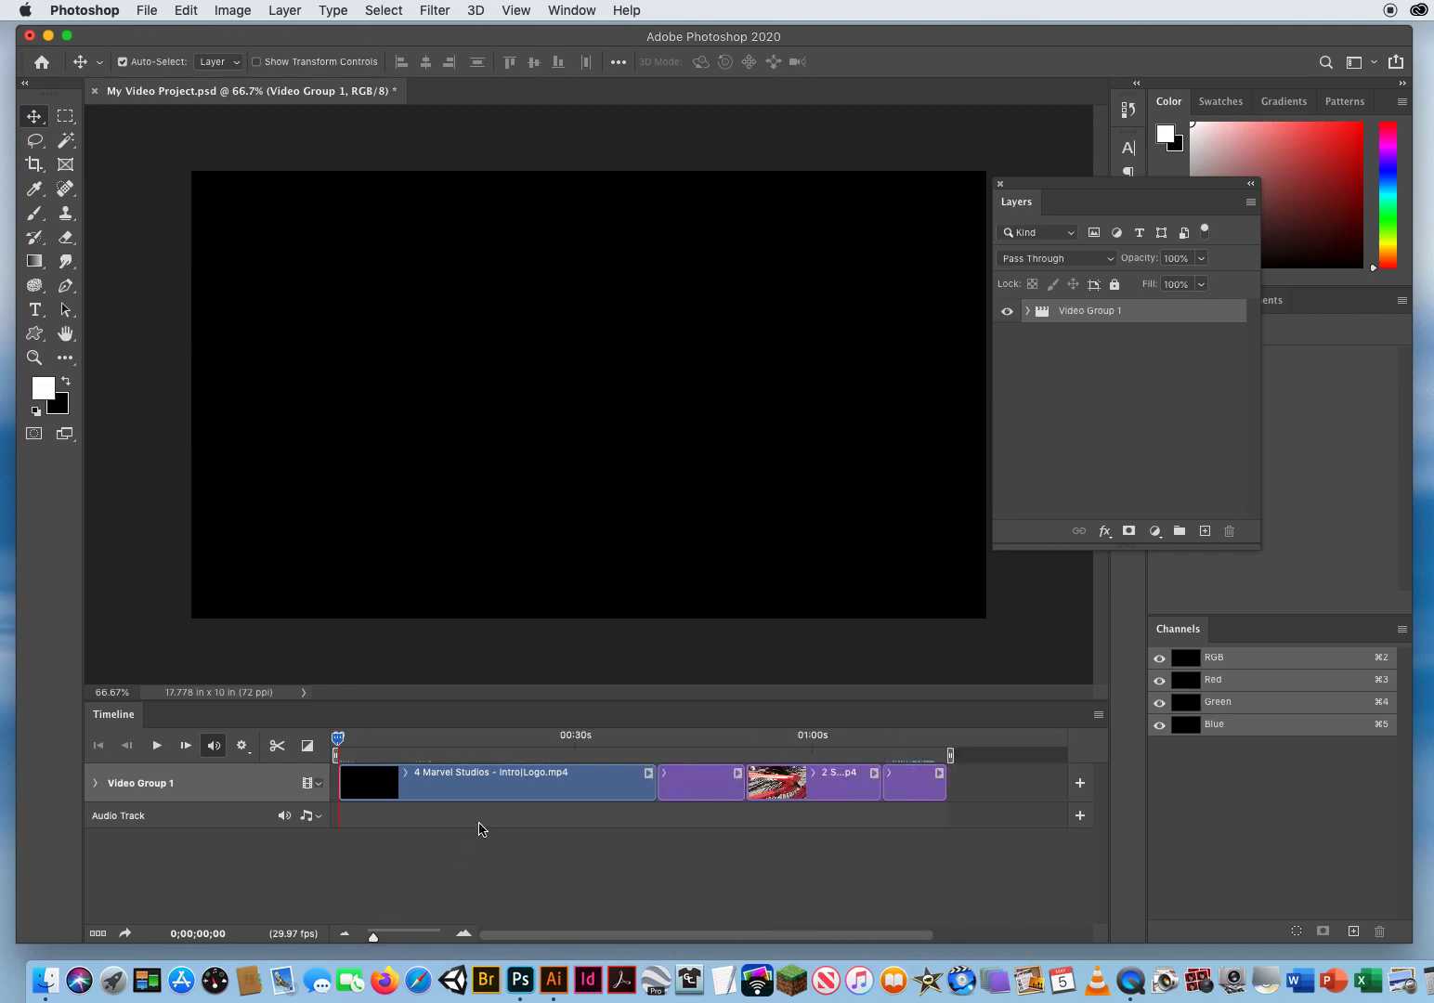
{"action": "left_click", "coordinate": [525, 781]}
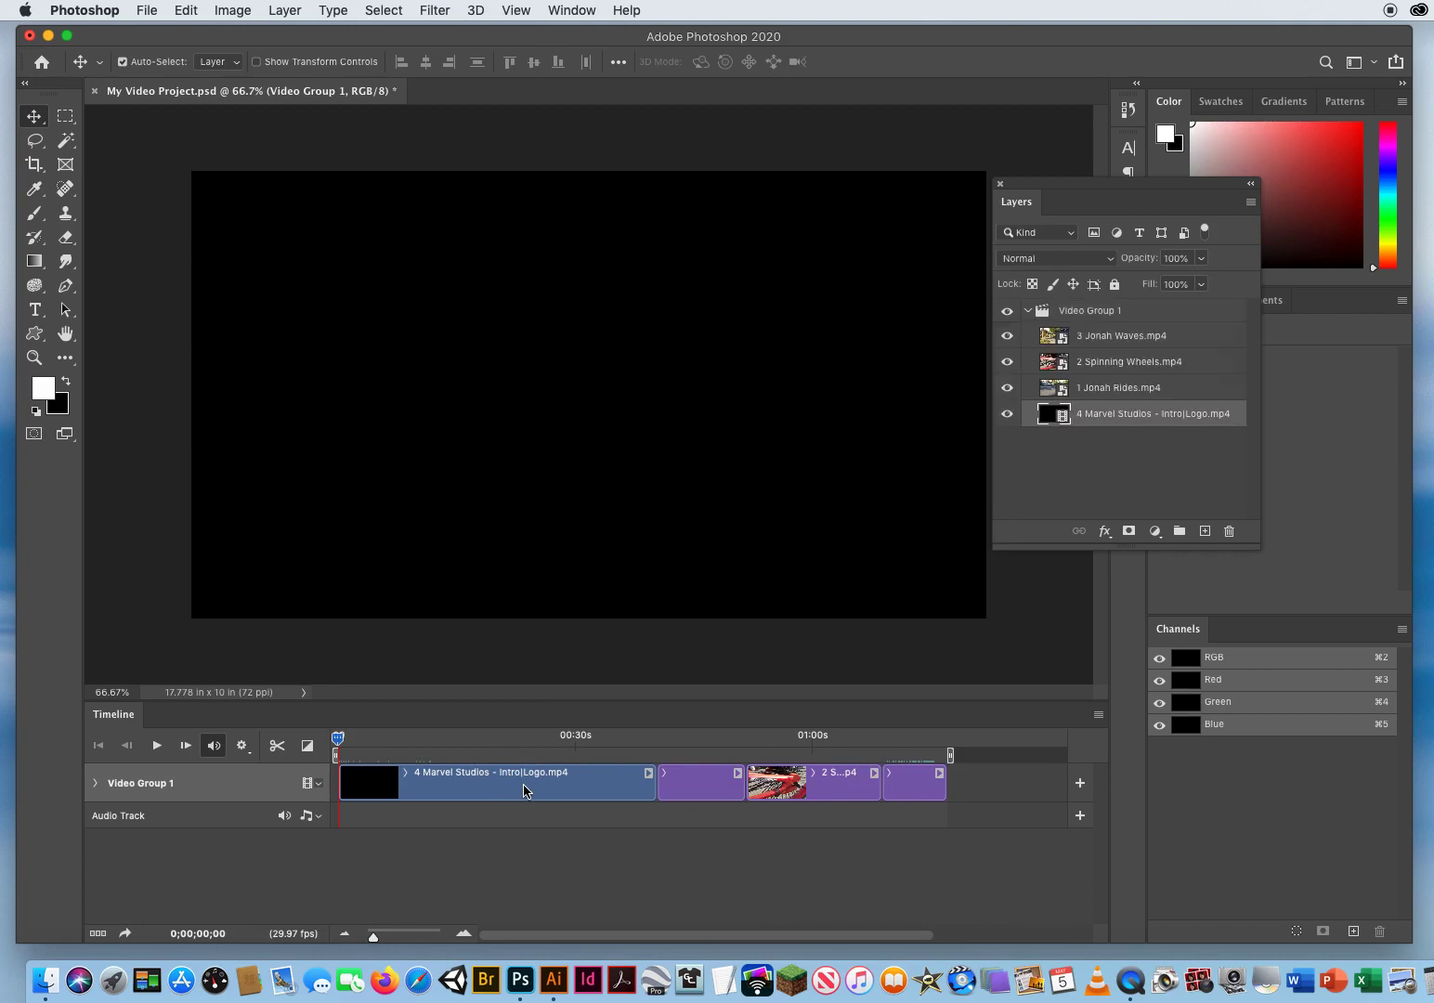
{"action": "left_click", "coordinate": [698, 784]}
{"action": "left_click", "coordinate": [827, 784]}
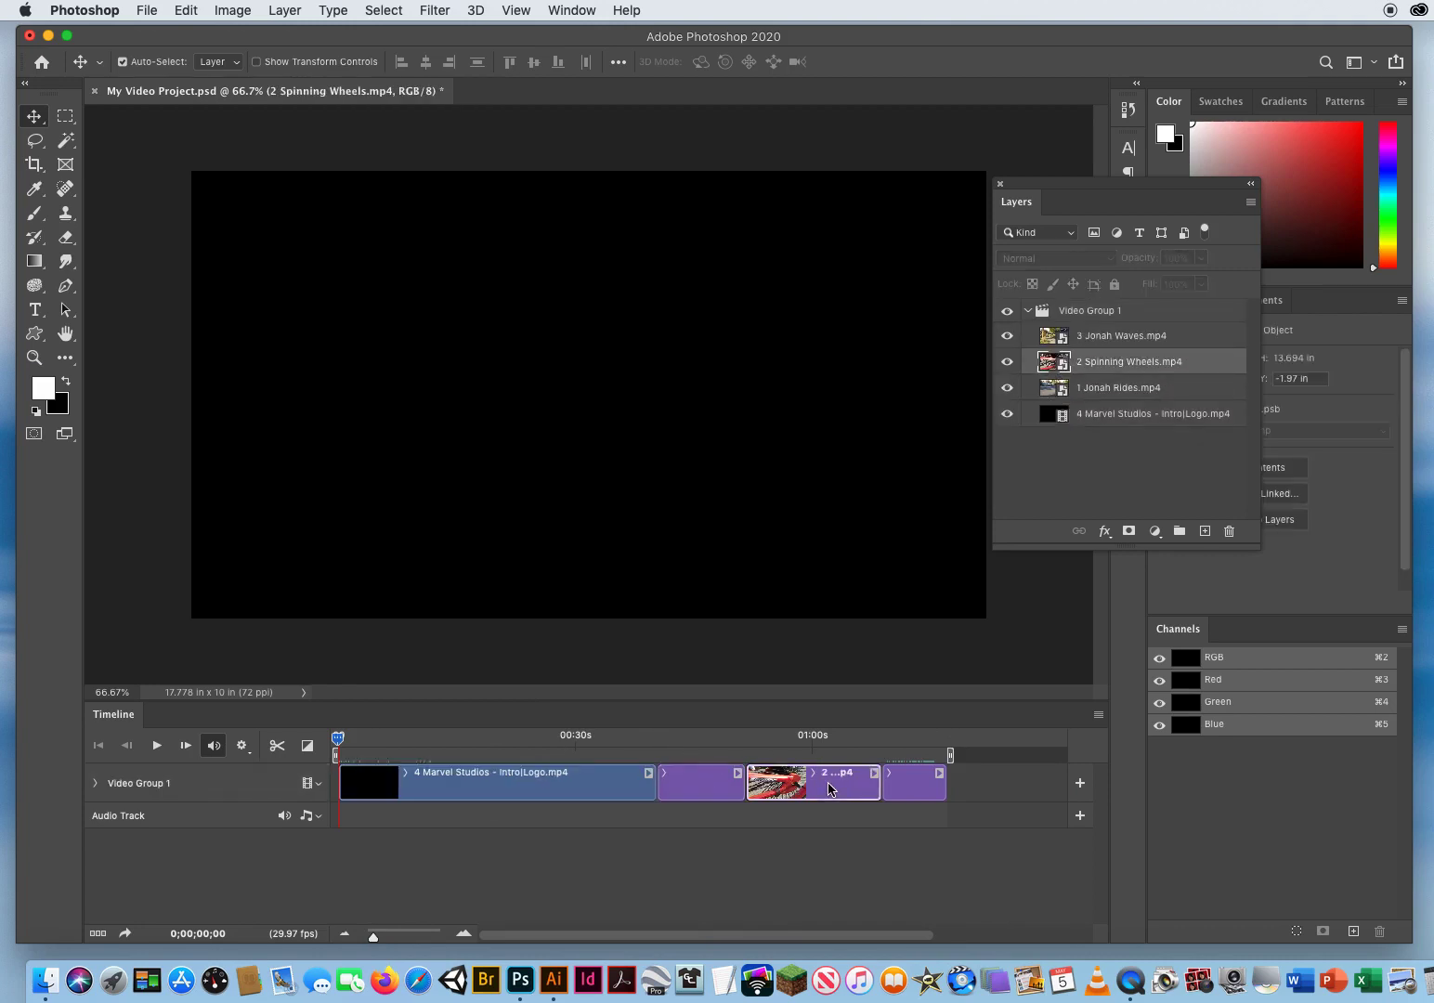
{"action": "left_click", "coordinate": [910, 786]}
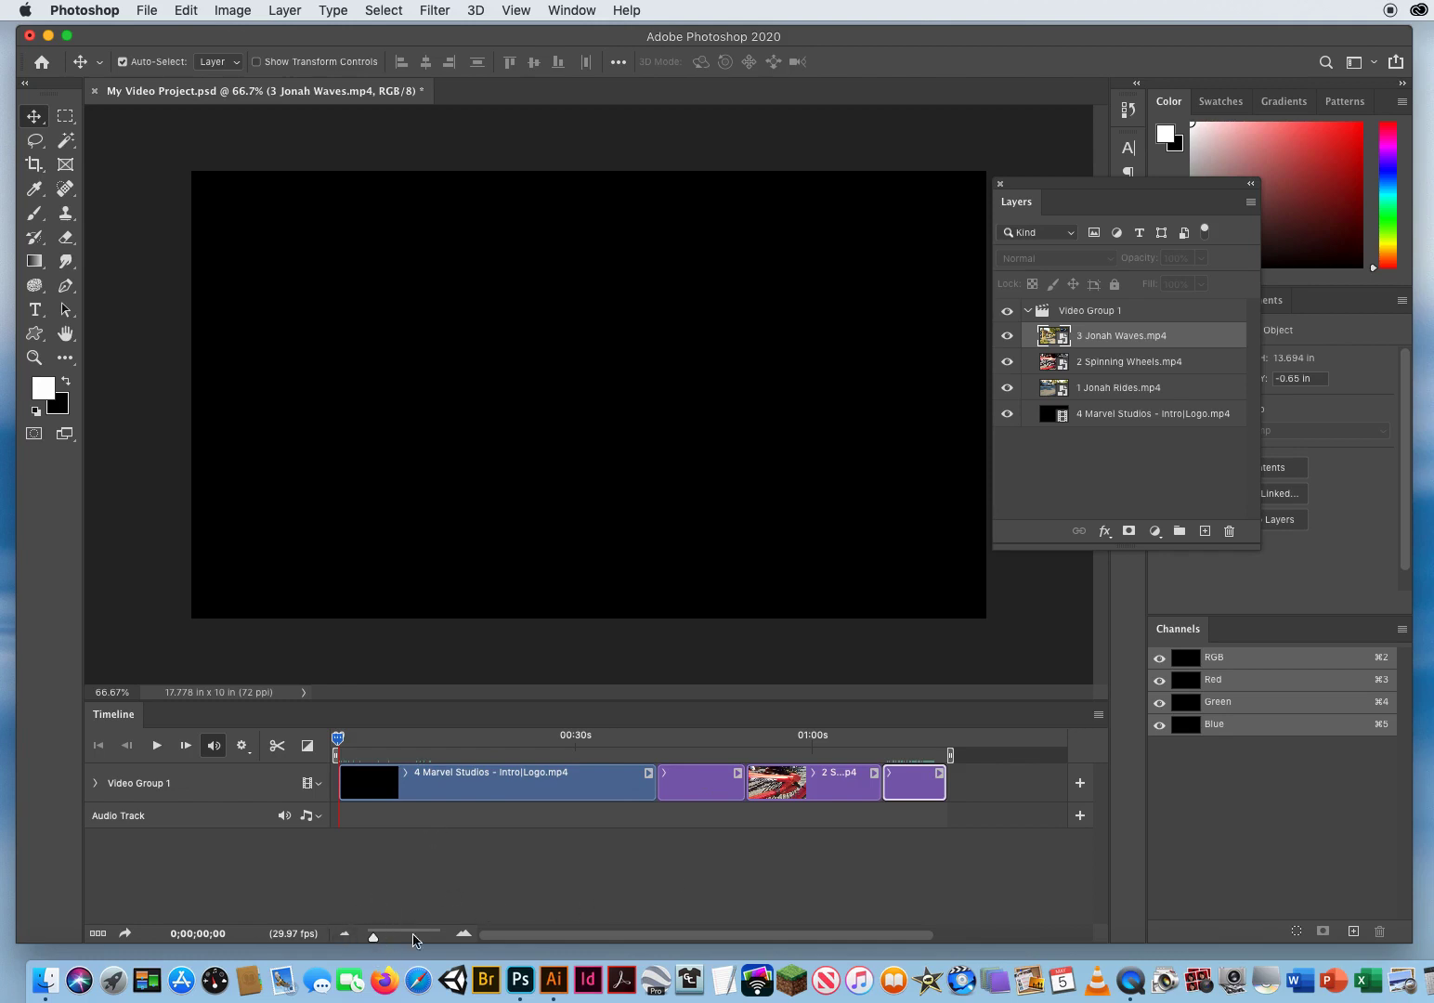
Enlarge the timeline scale around the beginning of the Marvel Studios intro clip, keeping the playhead at the start
{"action": "left_click_drag", "start_coordinate": [373, 940], "coordinate": [378, 941]}
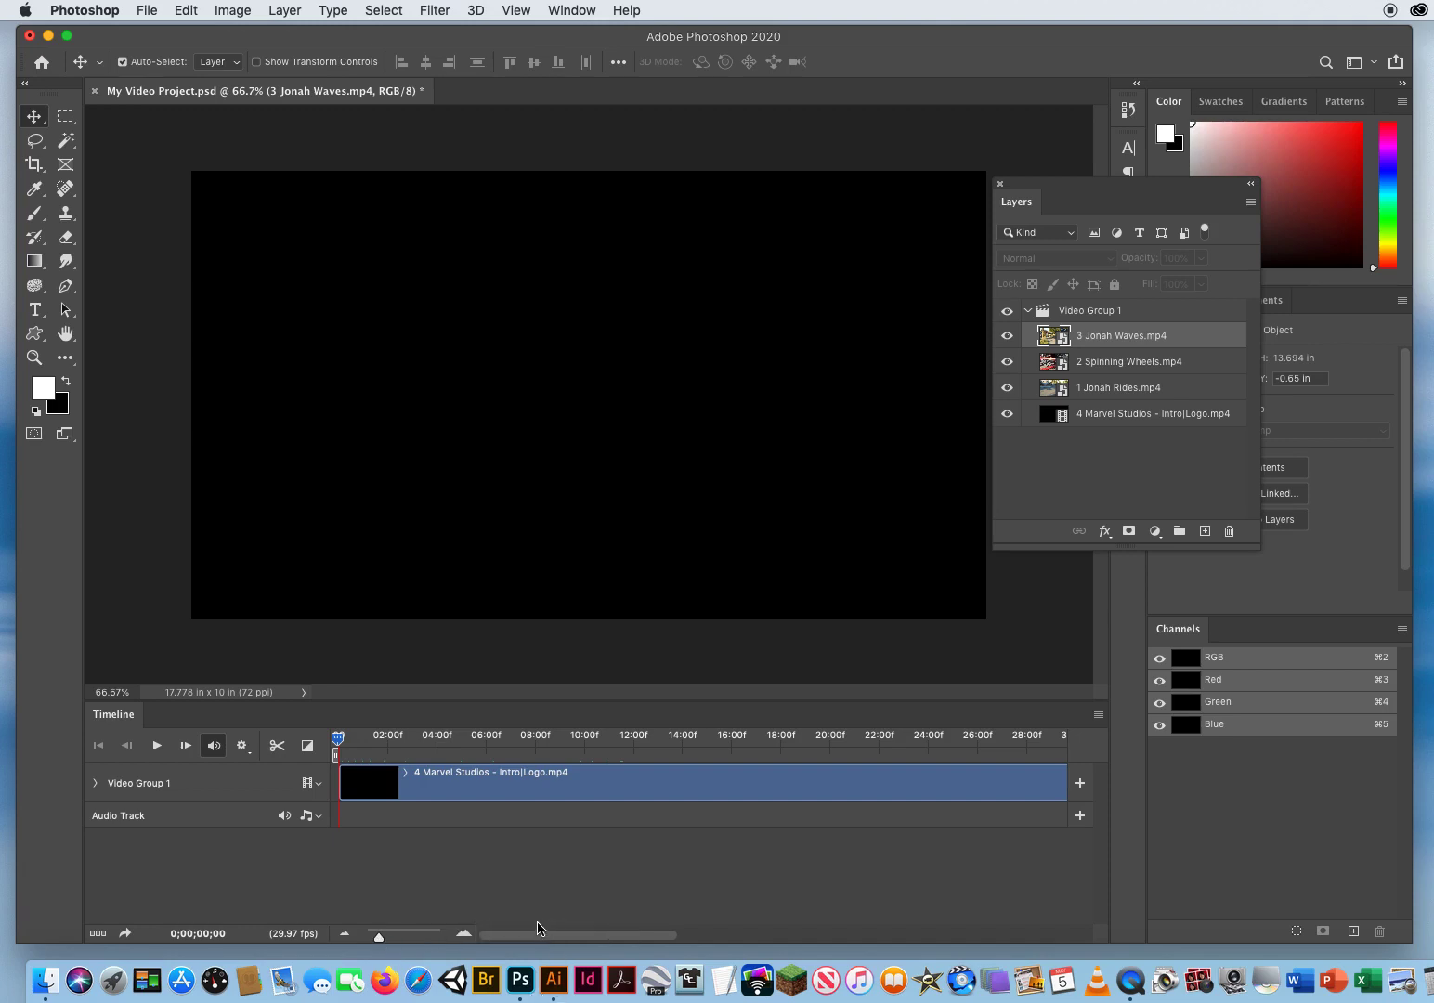
{"action": "left_click_drag", "start_coordinate": [533, 936], "coordinate": [501, 921]}
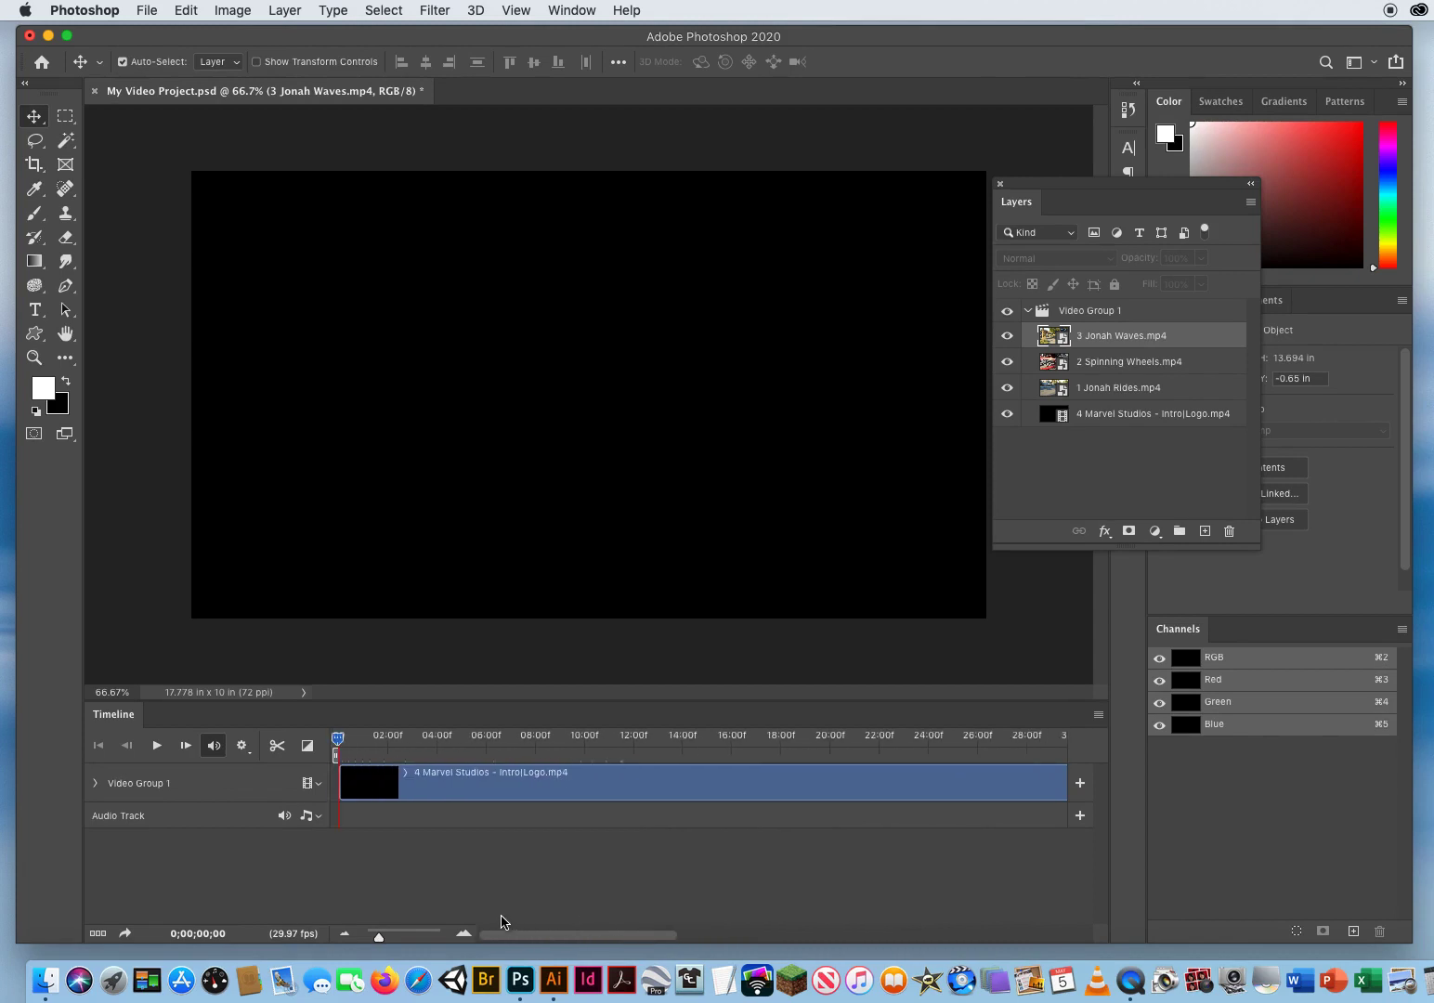
{"action": "mouse_move", "coordinate": [344, 744]}
{"action": "left_mouse_down"}
{"action": "mouse_move", "coordinate": [450, 744]}
{"action": "mouse_move", "coordinate": [337, 744]}
{"action": "left_mouse_up"}
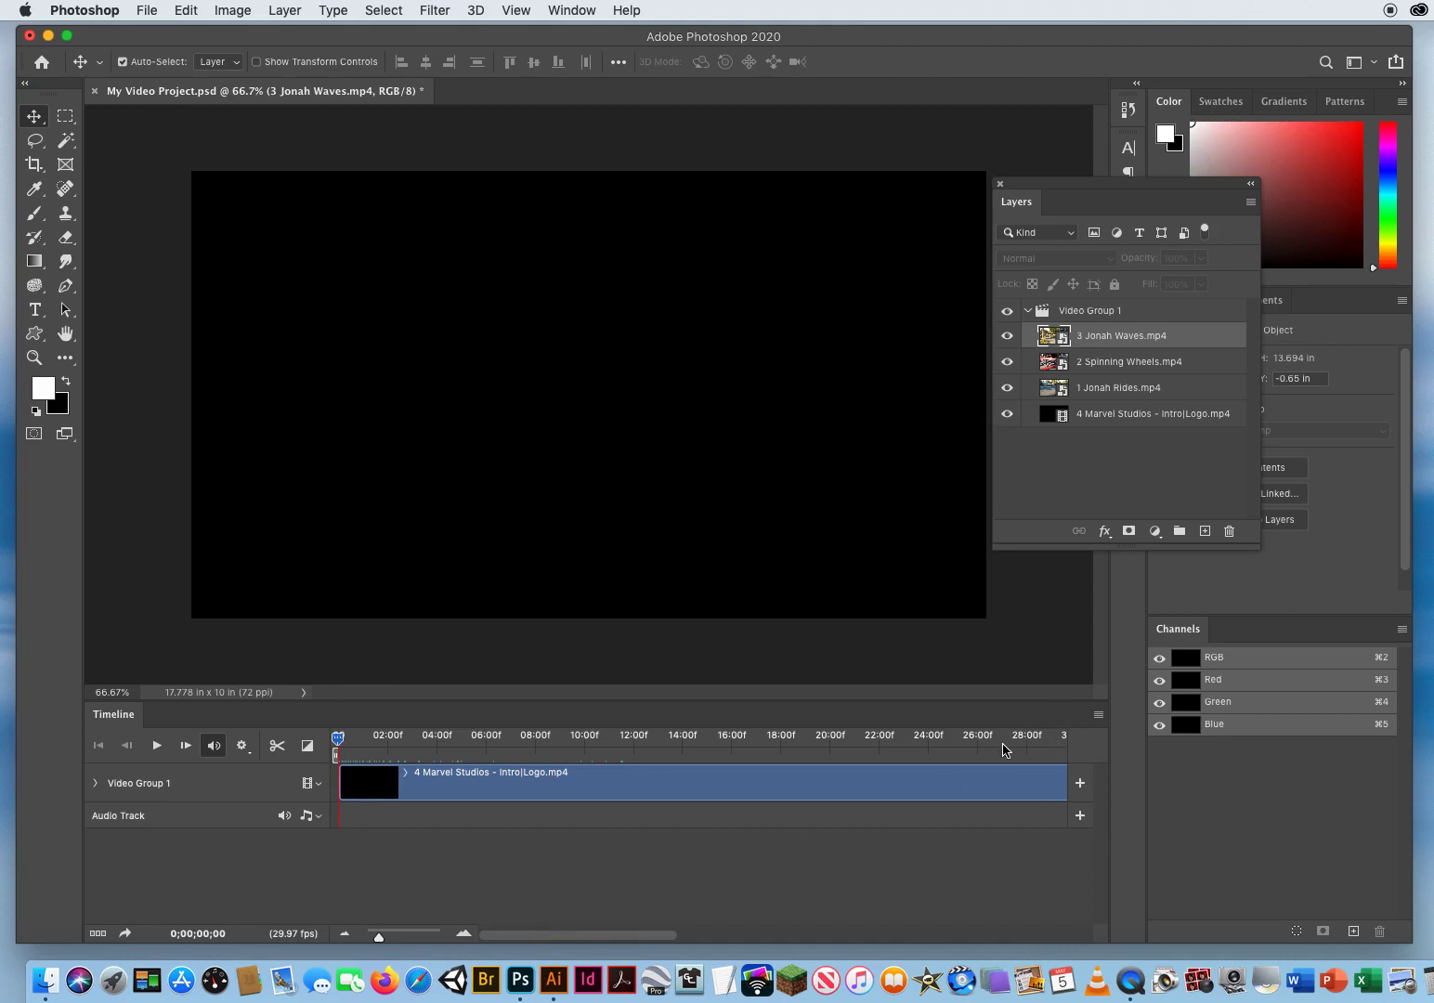
Play the timeline from the start of the Marvel Studios intro through its end into the 1 Jonah Rides.mp4 clip
{"action": "left_click_drag", "start_coordinate": [568, 940], "coordinate": [758, 938]}
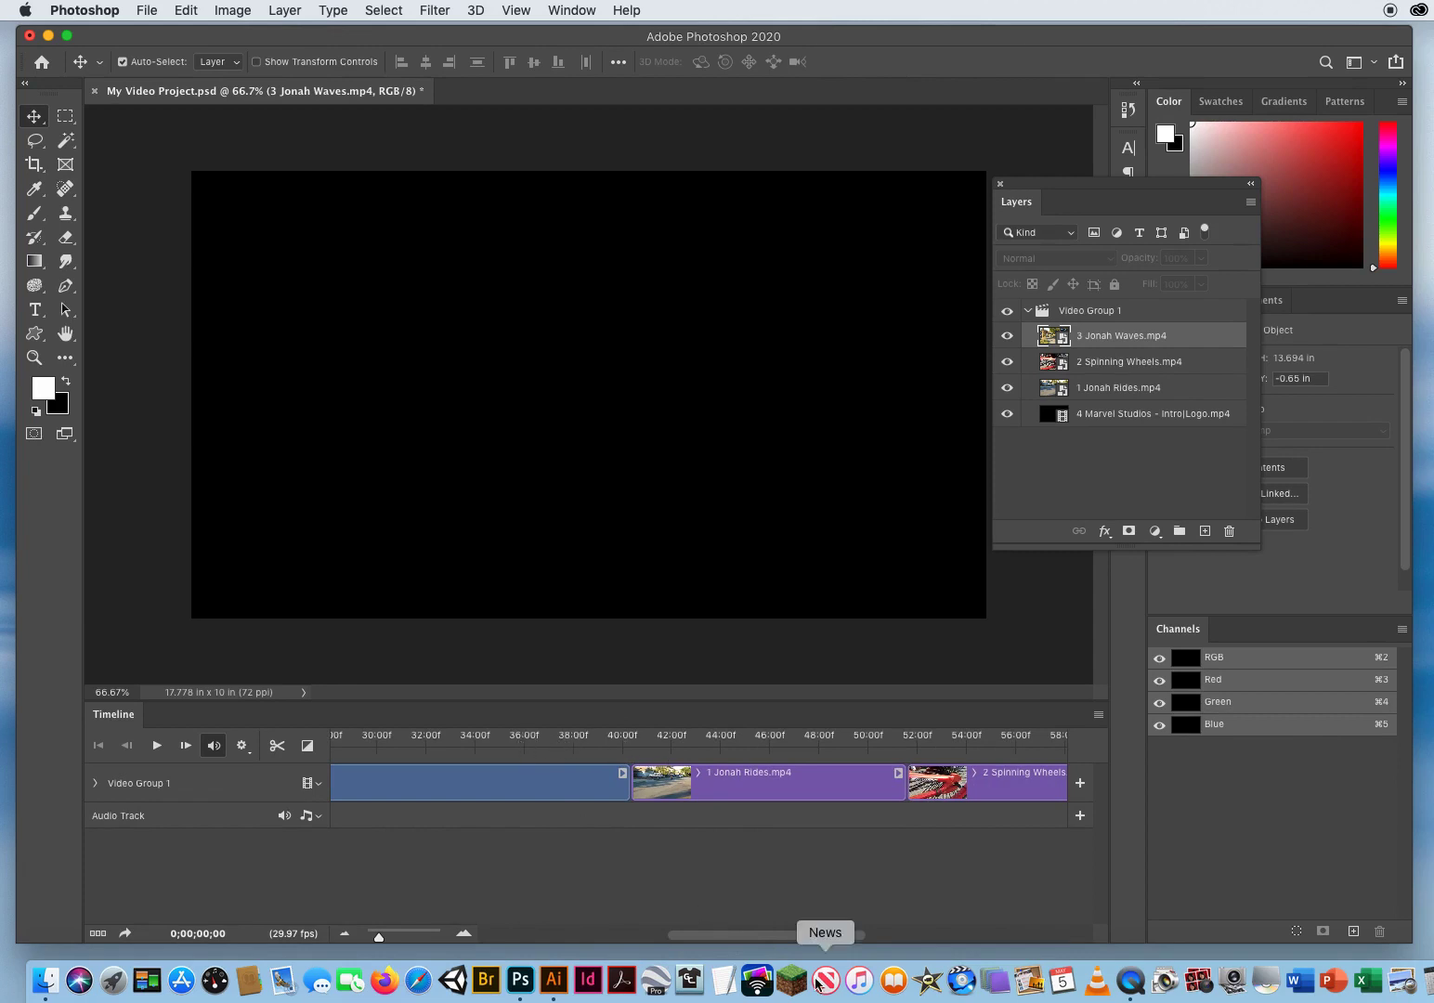
{"action": "left_click_drag", "start_coordinate": [754, 936], "coordinate": [445, 842]}
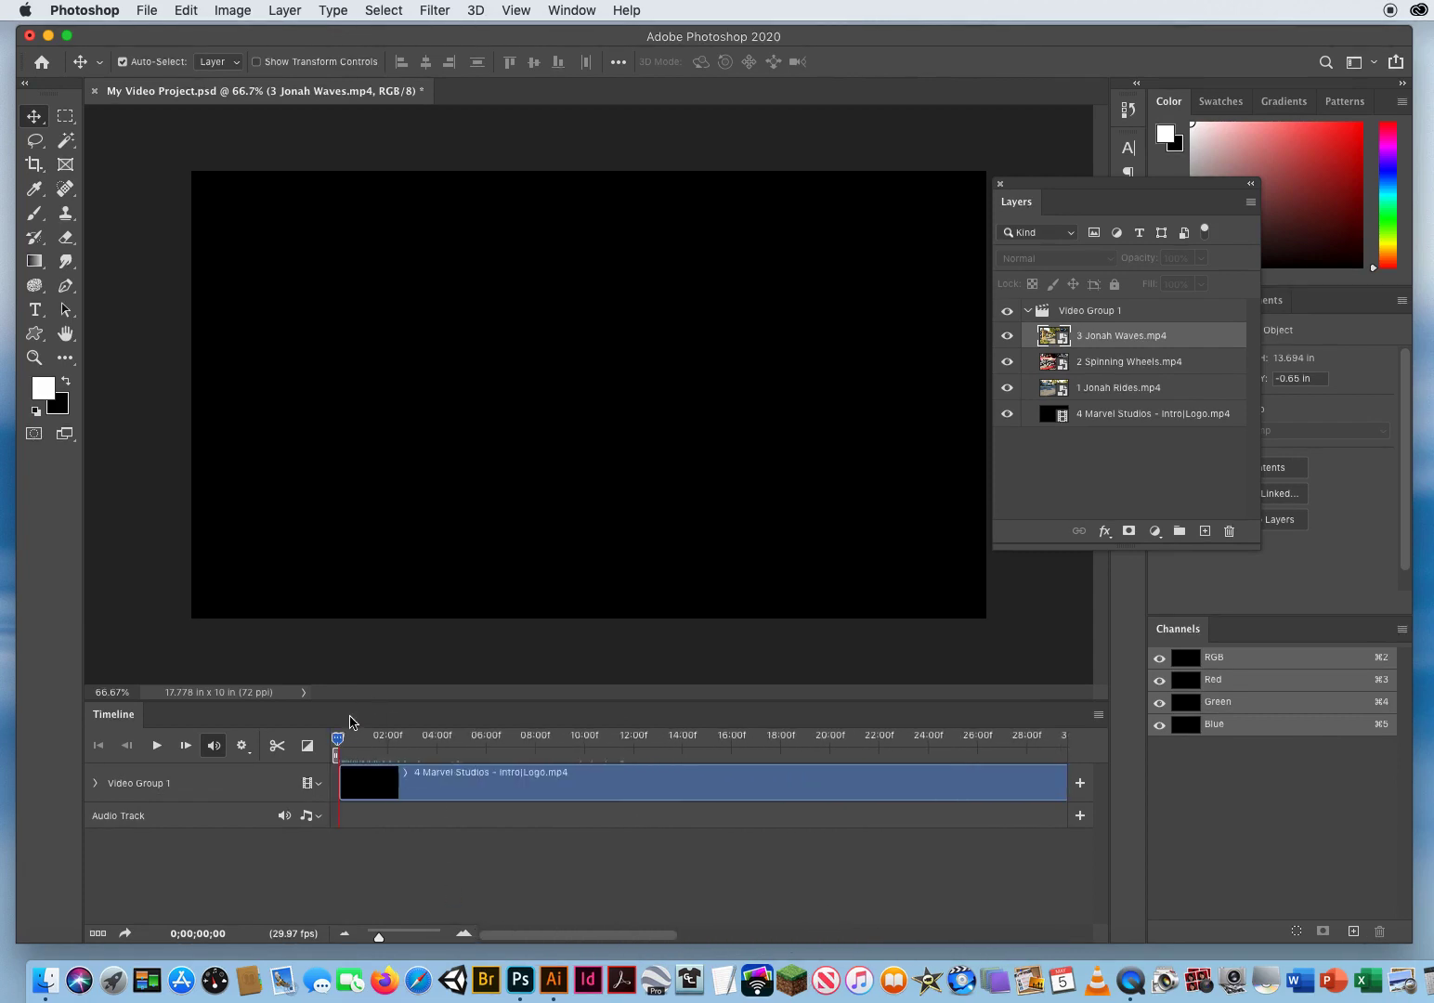
{"action": "left_click_drag", "start_coordinate": [534, 941], "coordinate": [690, 934]}
{"action": "key", "text": "space"}
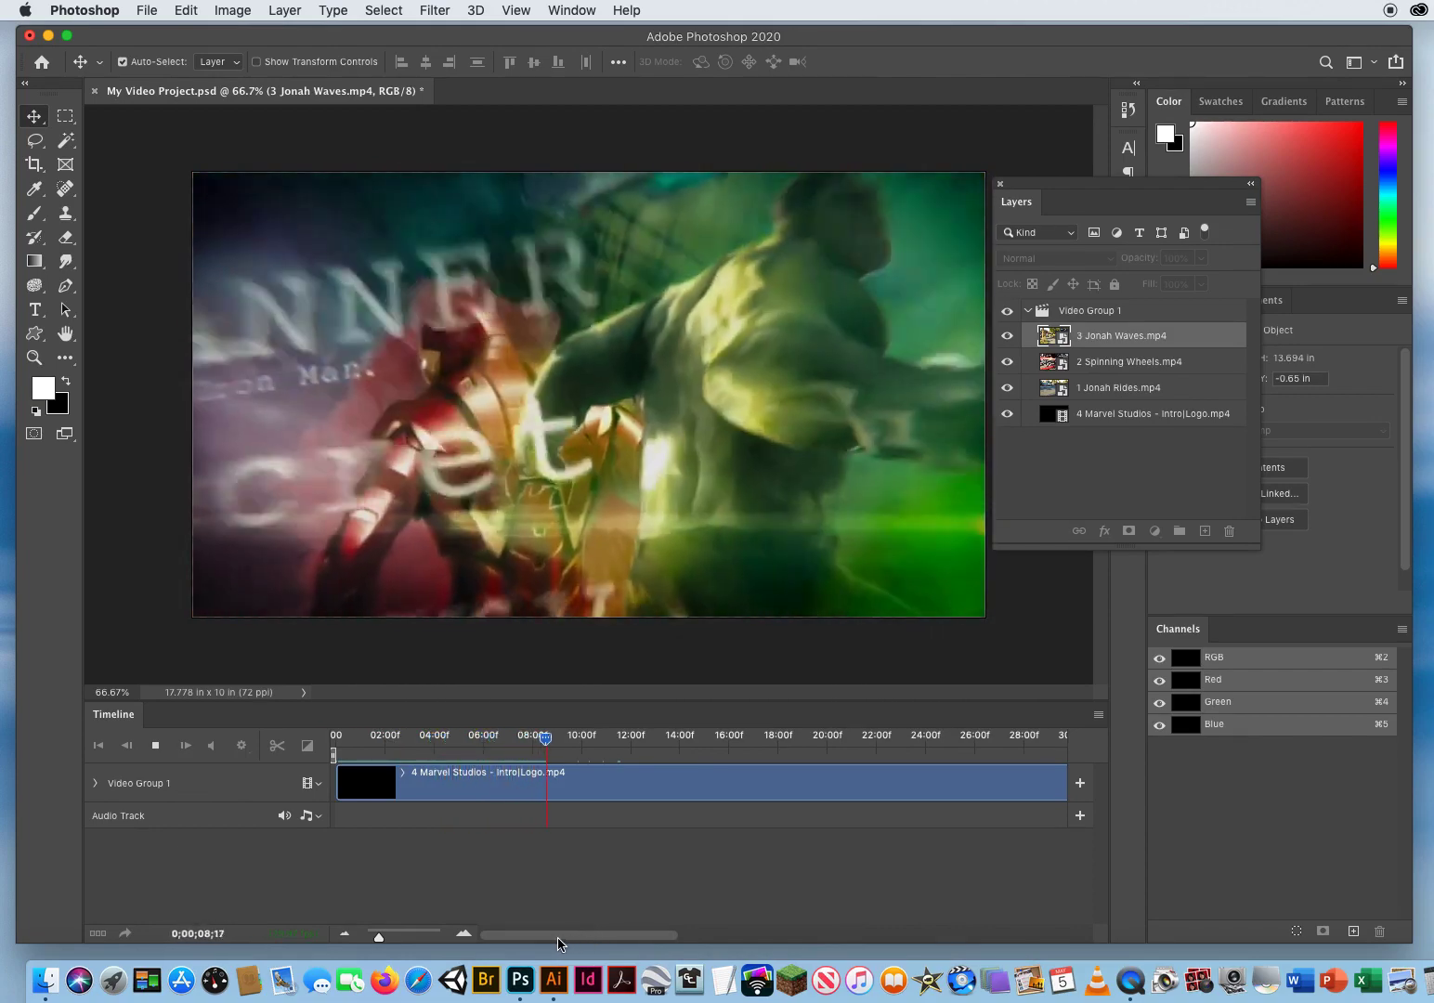
{"action": "left_click_drag", "start_coordinate": [557, 937], "coordinate": [737, 940]}
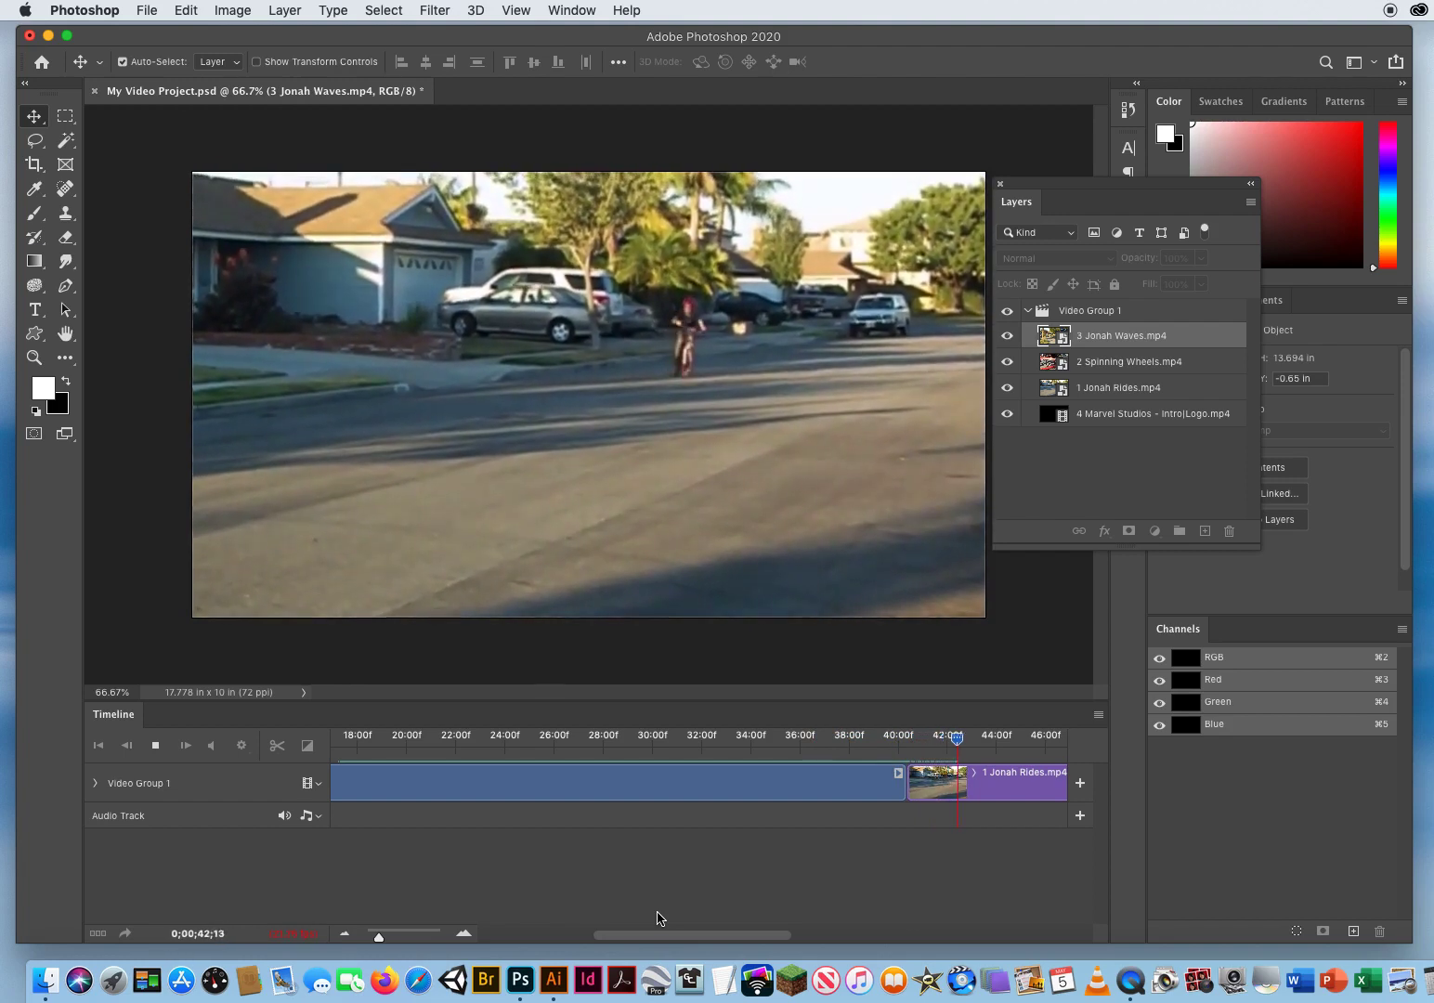
{"action": "key", "text": "space"}
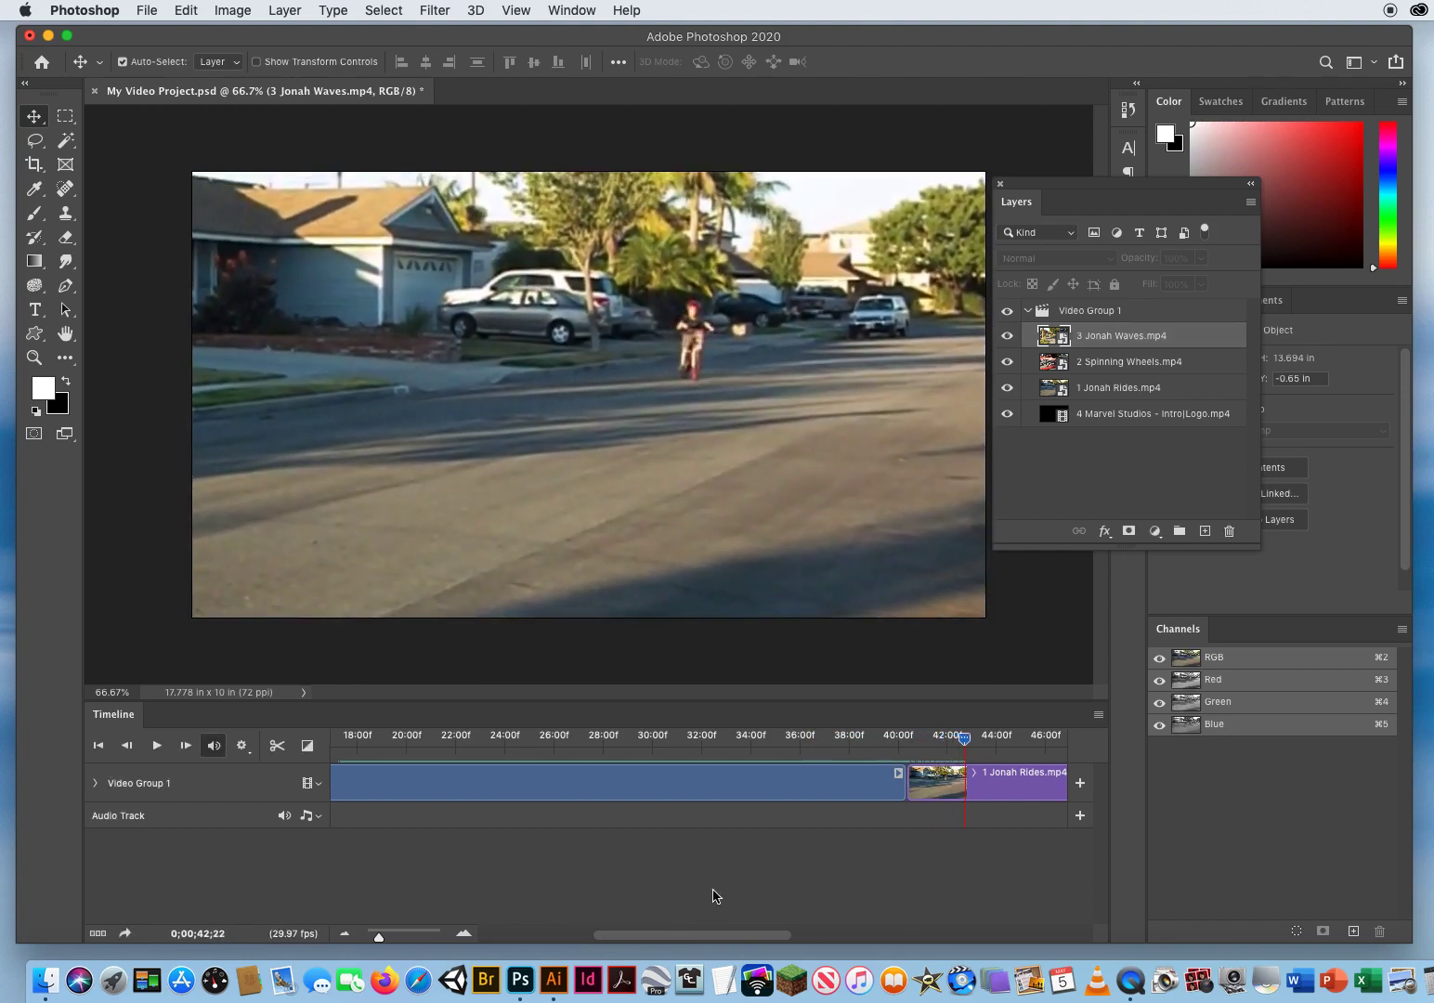
Split the Marvel Studios intro clip at 0;00;35;29 and delete the piece after the split
{"action": "left_click", "coordinate": [646, 786]}
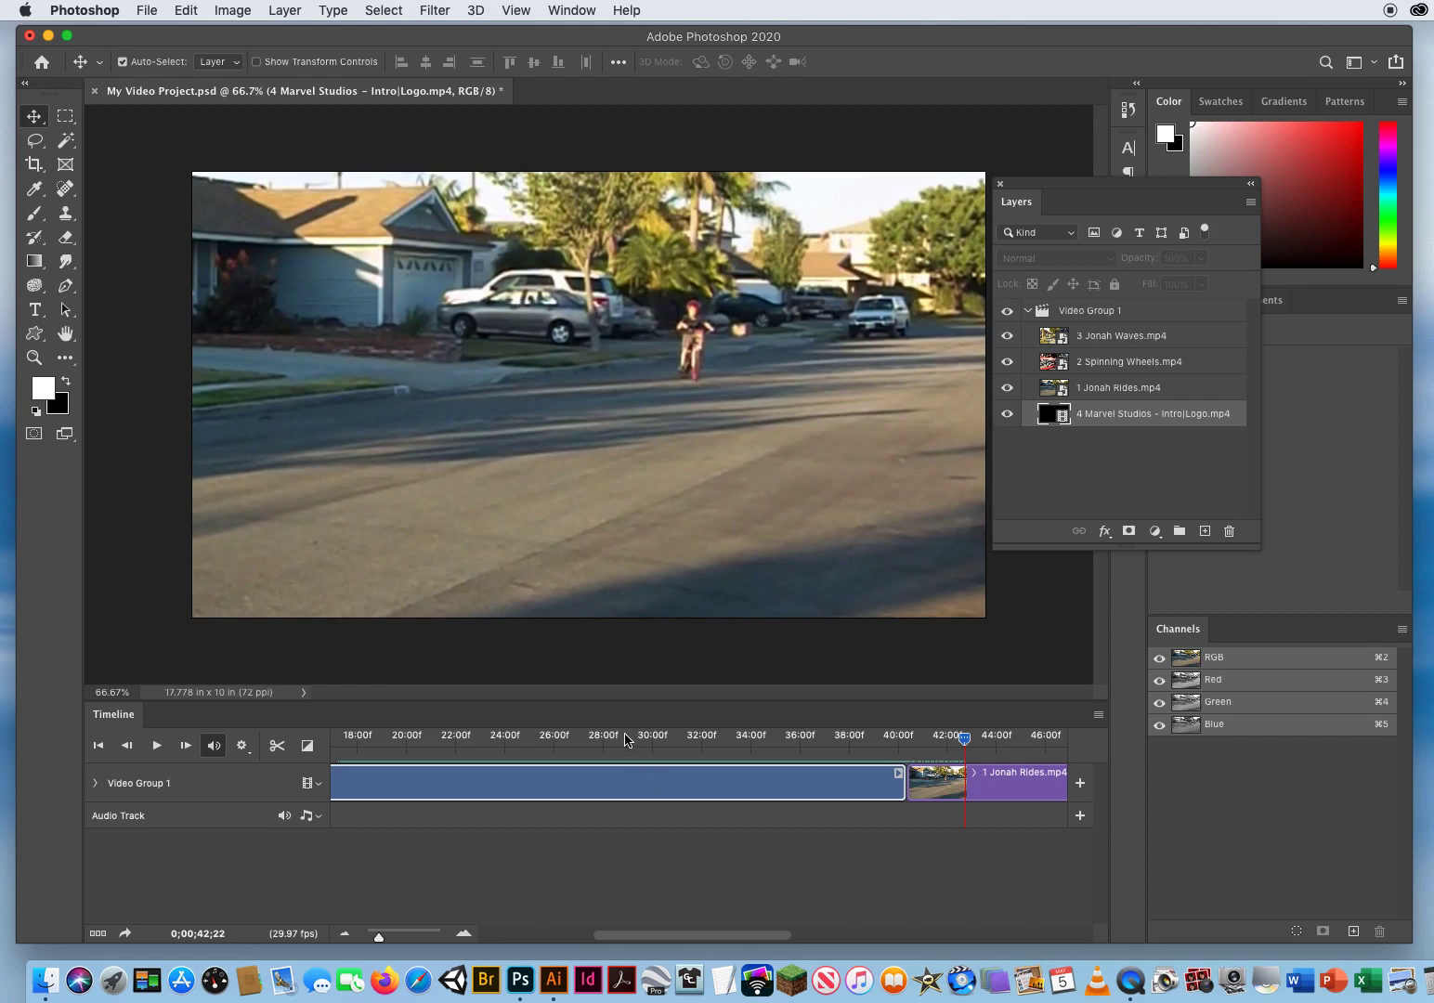
{"action": "left_click", "coordinate": [626, 741]}
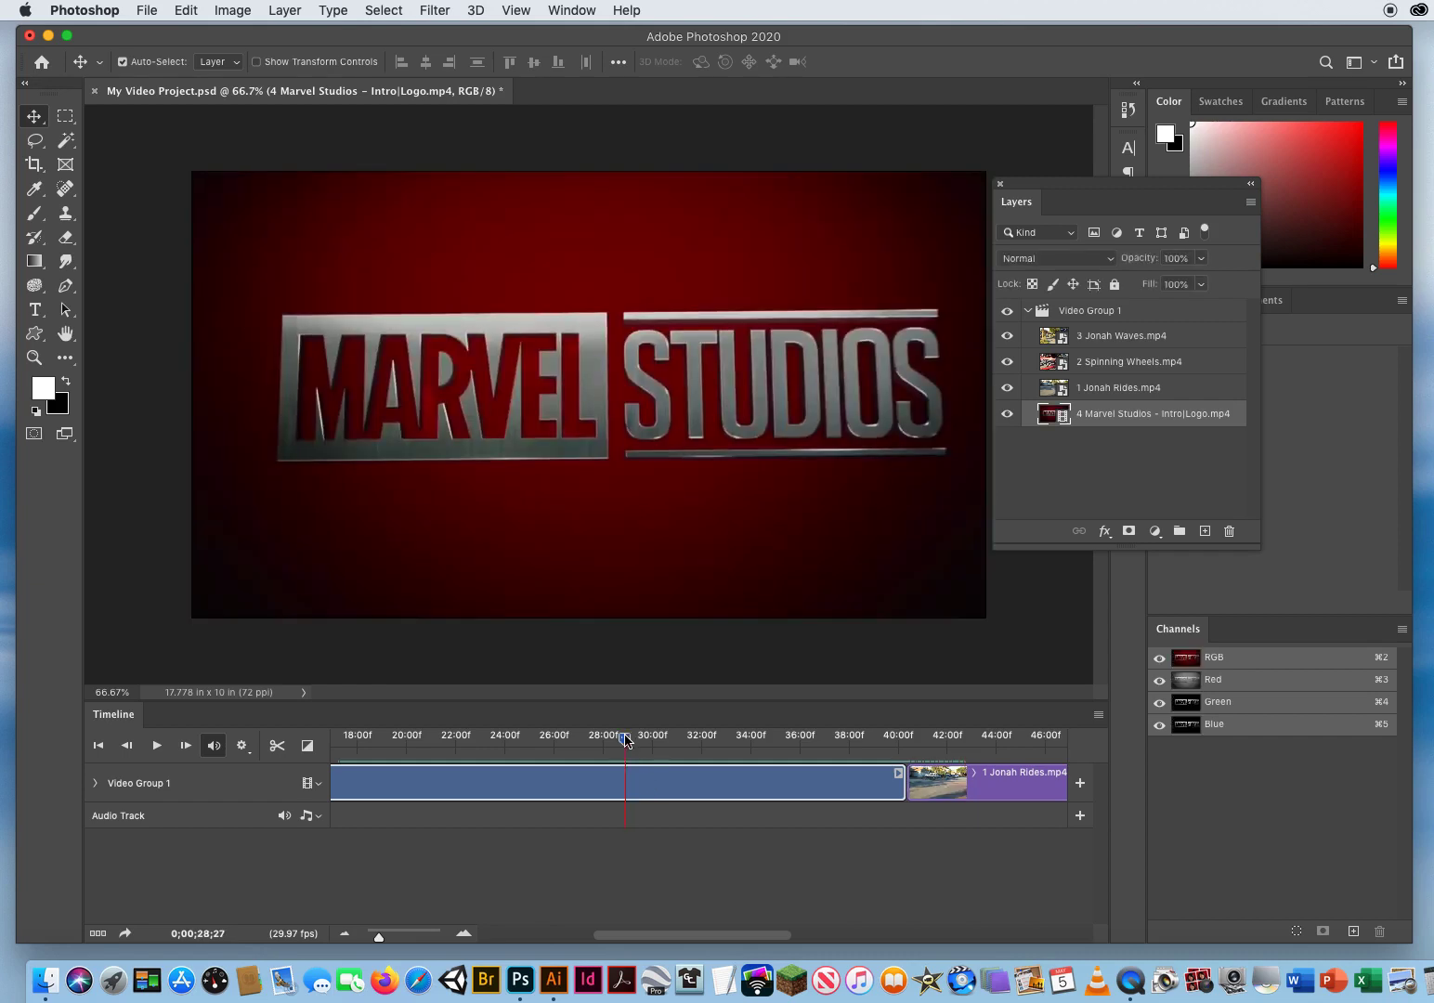
{"action": "left_click_drag", "start_coordinate": [626, 741], "coordinate": [726, 743]}
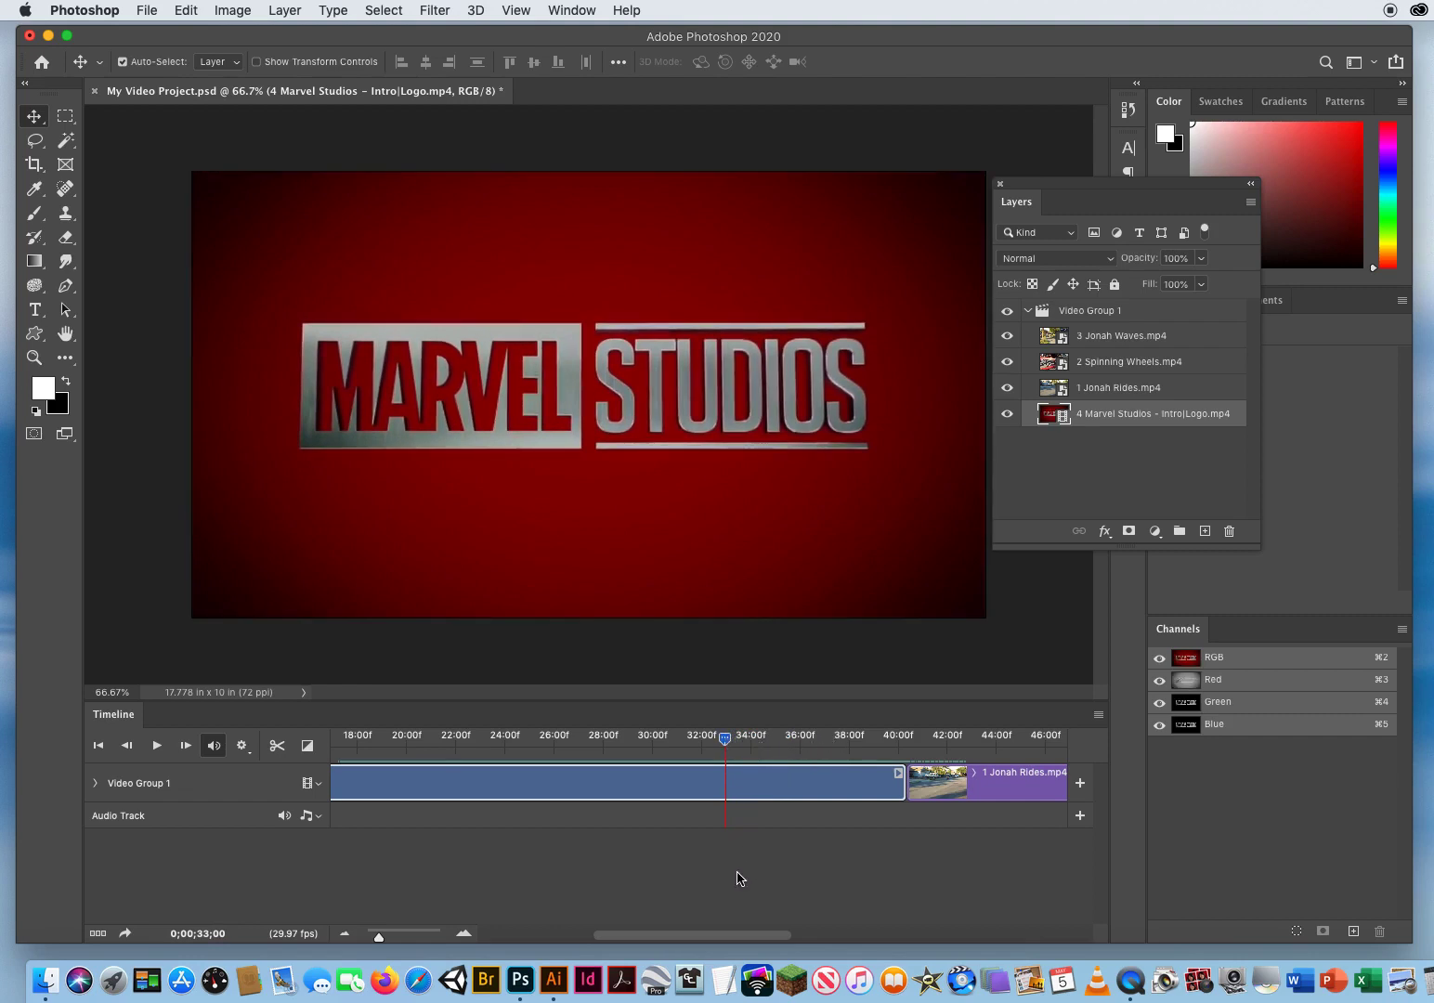
{"action": "key", "text": "space"}
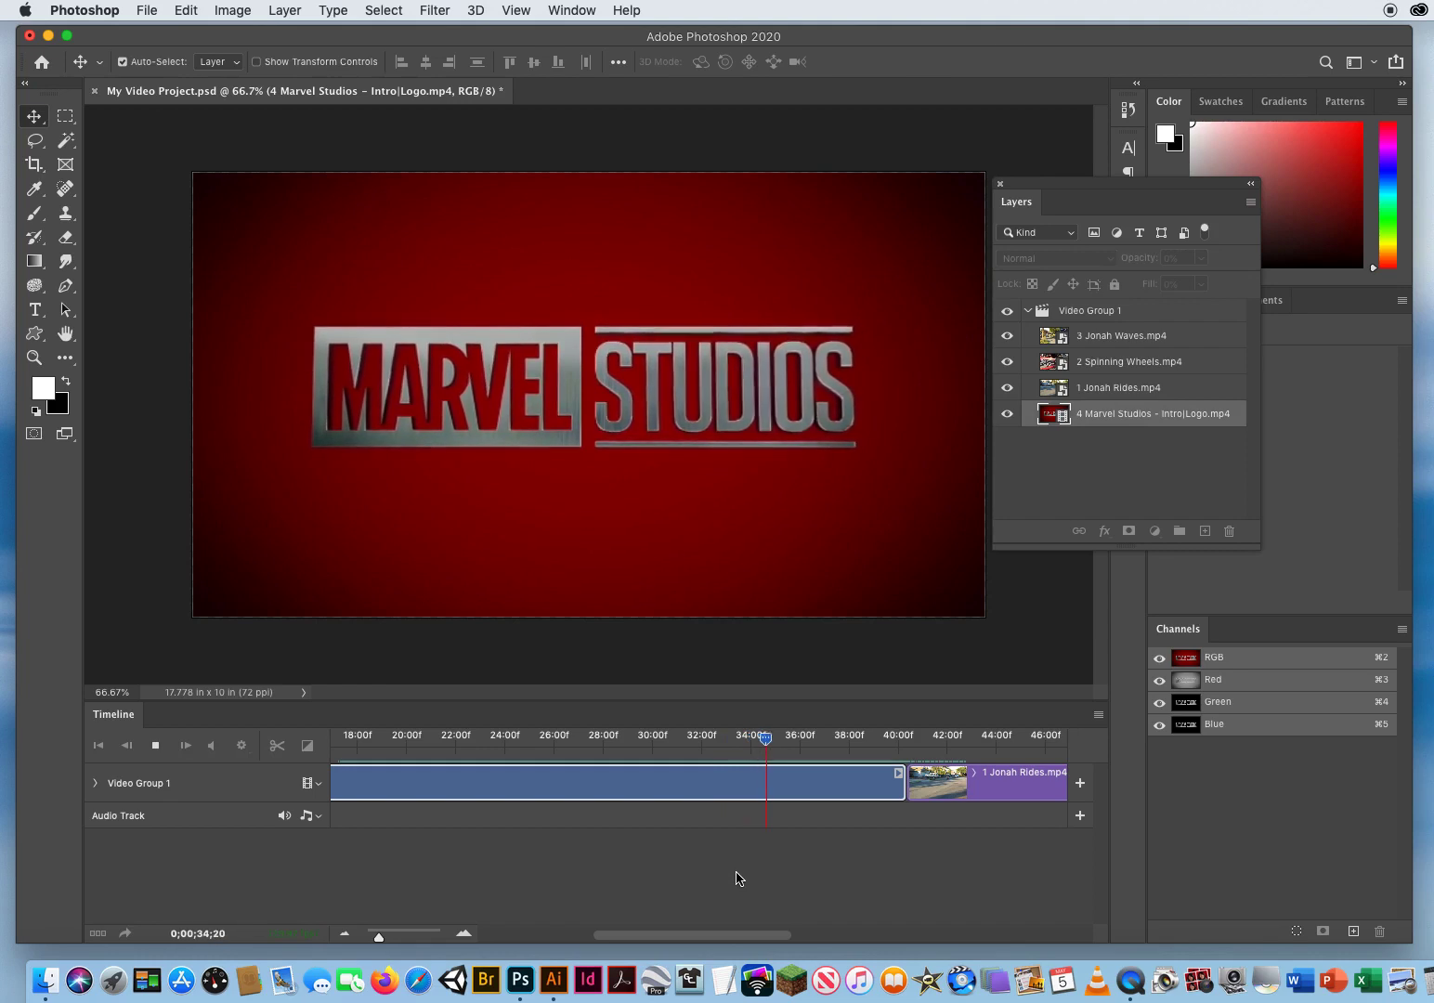
{"action": "key", "text": "space"}
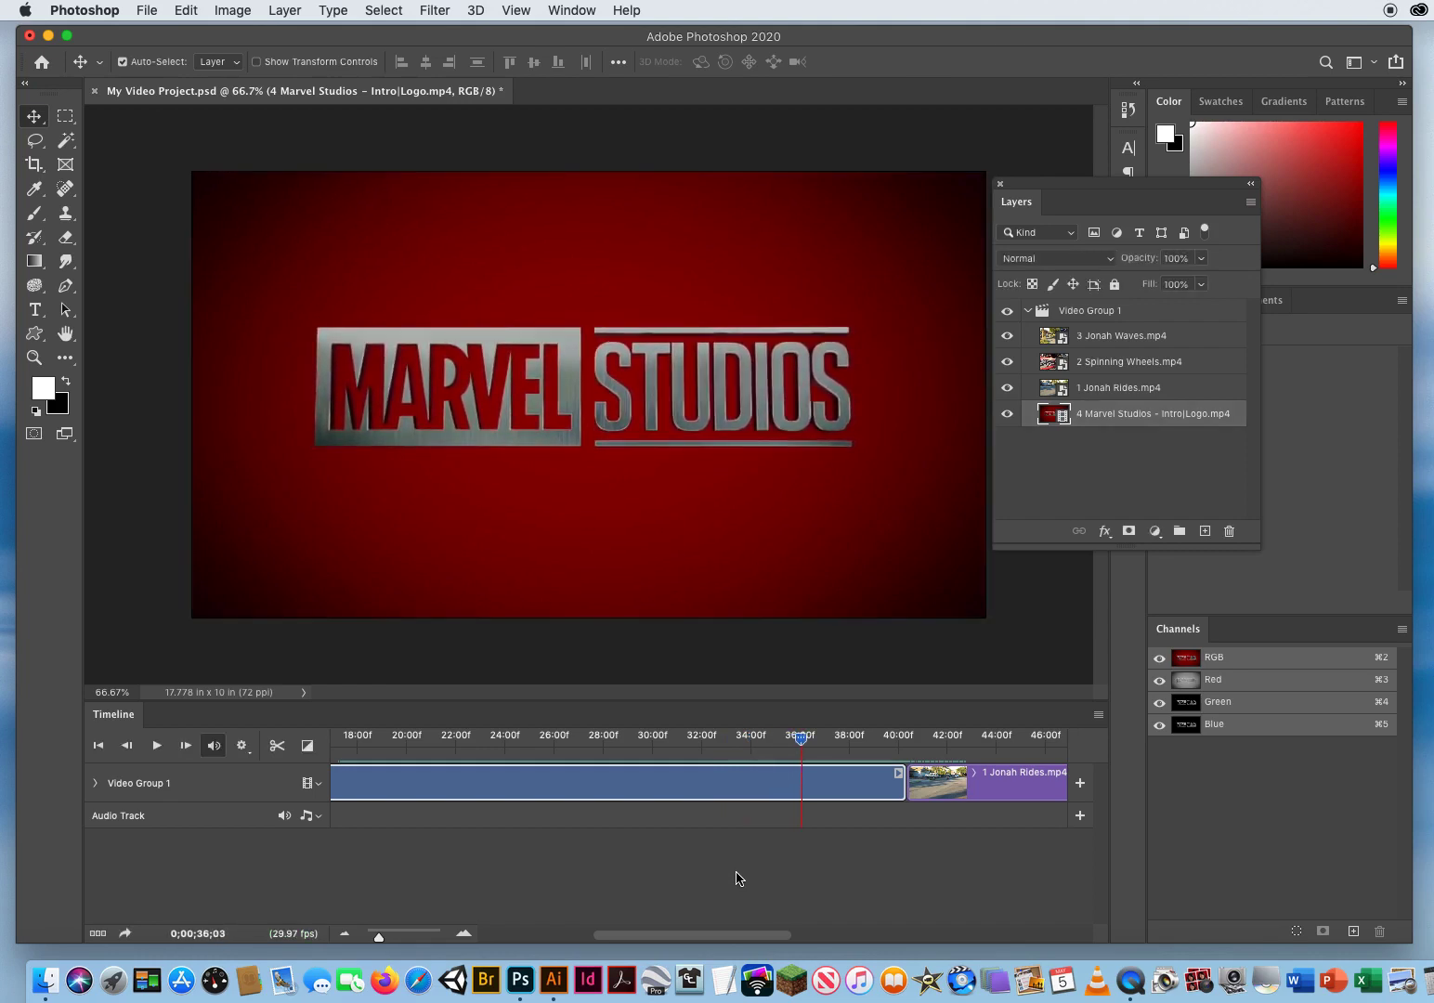
{"action": "left_click_drag", "start_coordinate": [801, 739], "coordinate": [801, 740]}
{"action": "mouse_move", "coordinate": [800, 748]}
{"action": "left_mouse_down"}
{"action": "mouse_move", "coordinate": [784, 743]}
{"action": "mouse_move", "coordinate": [813, 739]}
{"action": "mouse_move", "coordinate": [799, 740]}
{"action": "left_mouse_up"}
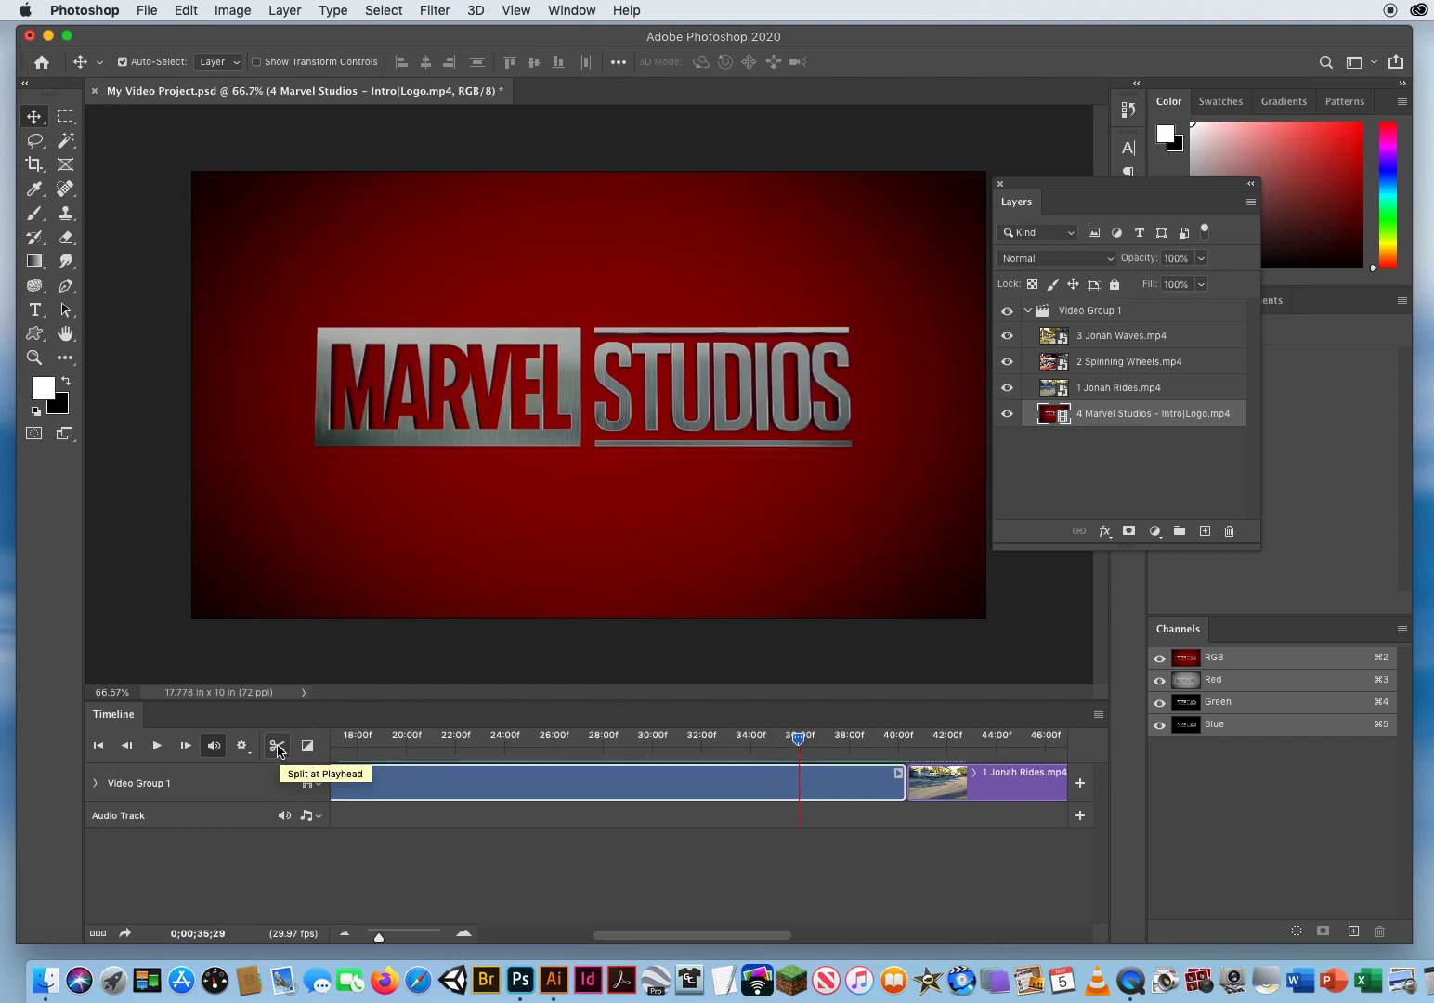
{"action": "left_click", "coordinate": [277, 747]}
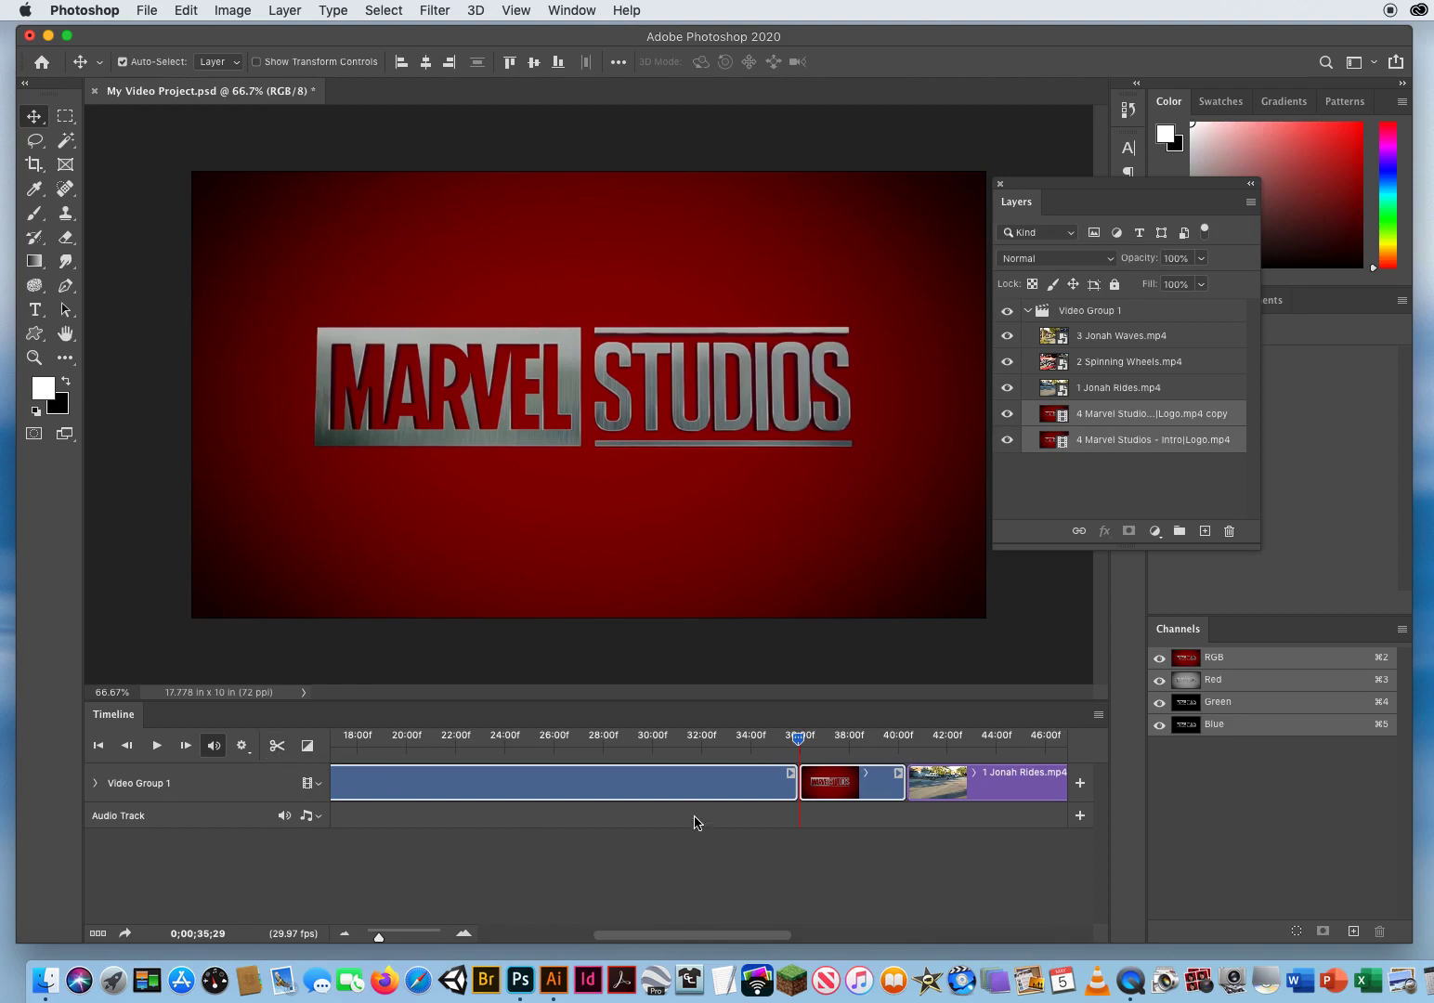
{"action": "left_click", "coordinate": [847, 782]}
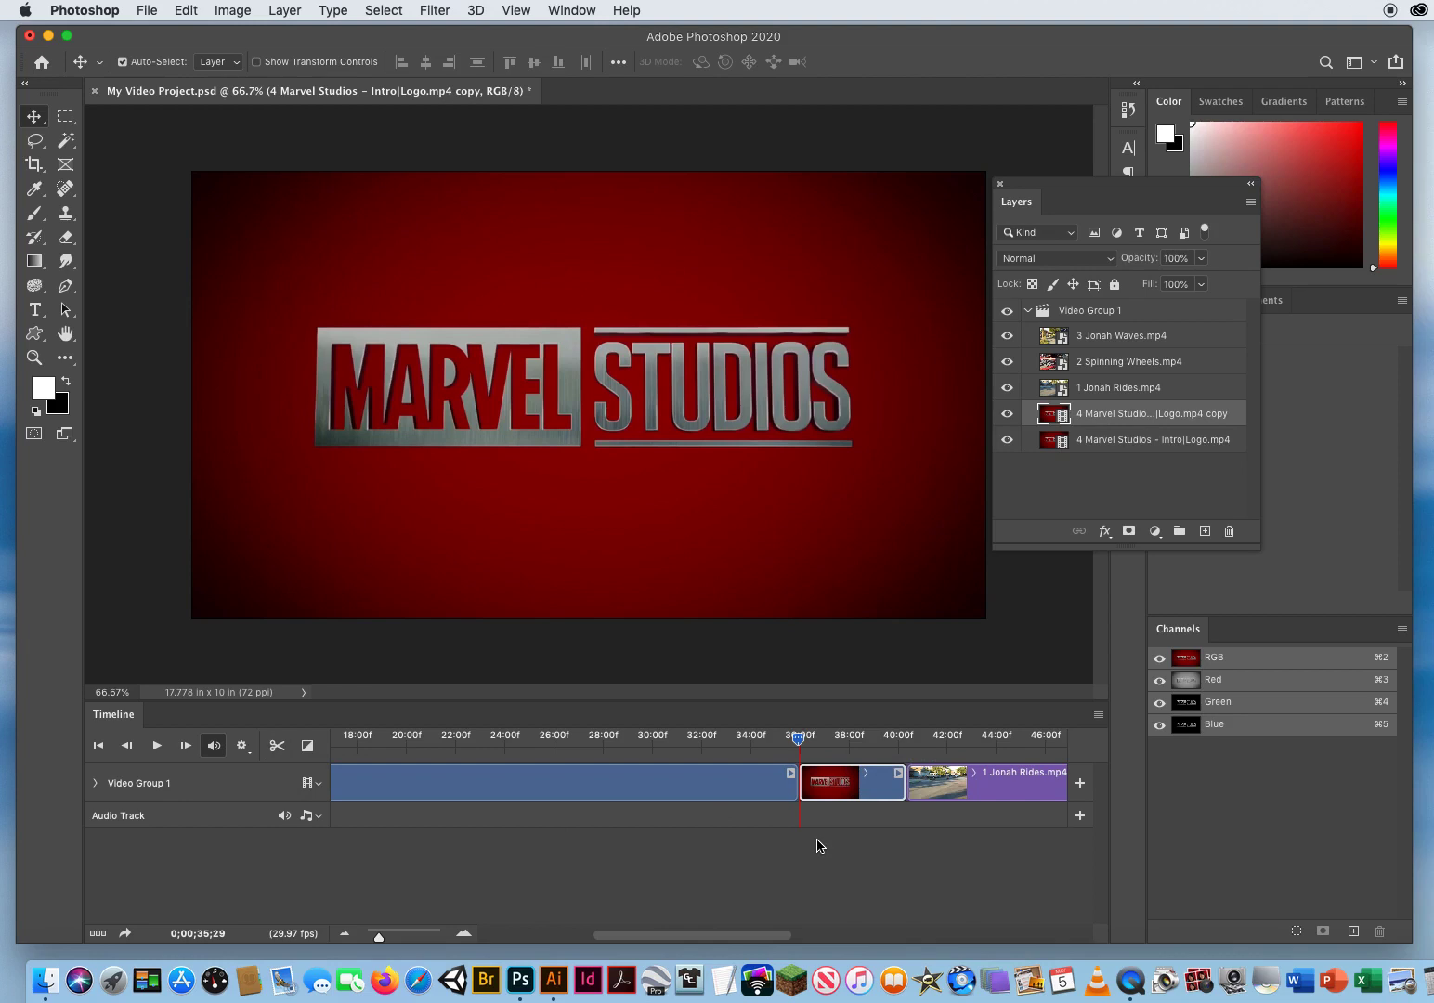
{"action": "key", "text": "Delete"}
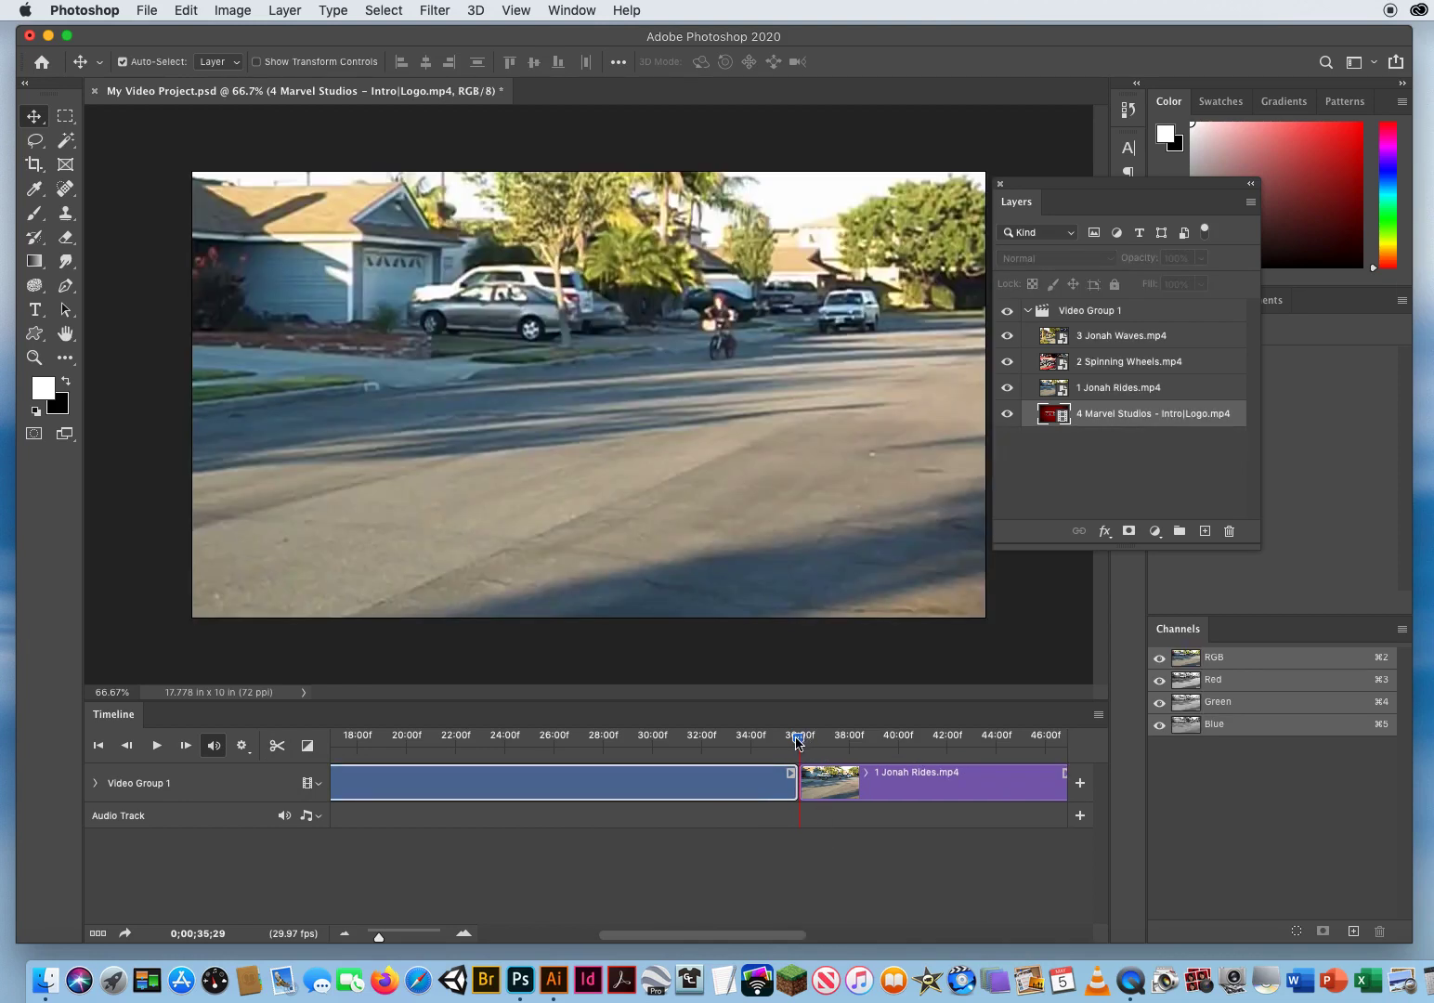
Play the cut from the shortened Marvel intro into 1 Jonah Rides.mp4, and move the playhead back to about 0;00;28;02
{"action": "left_click_drag", "start_coordinate": [797, 741], "coordinate": [765, 740]}
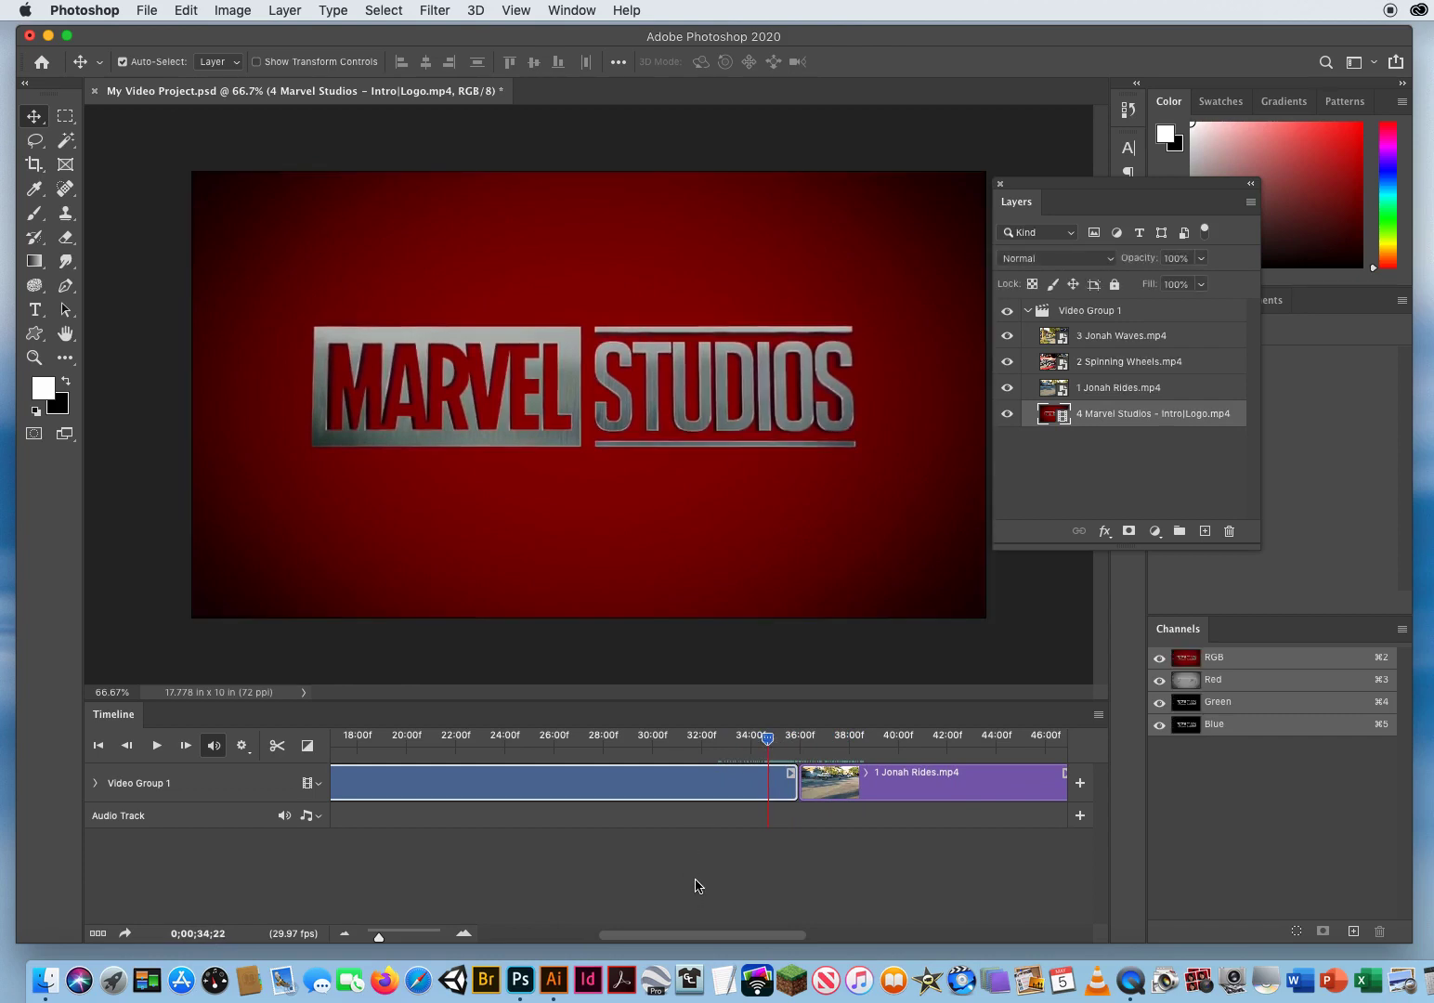
{"action": "key", "text": "space"}
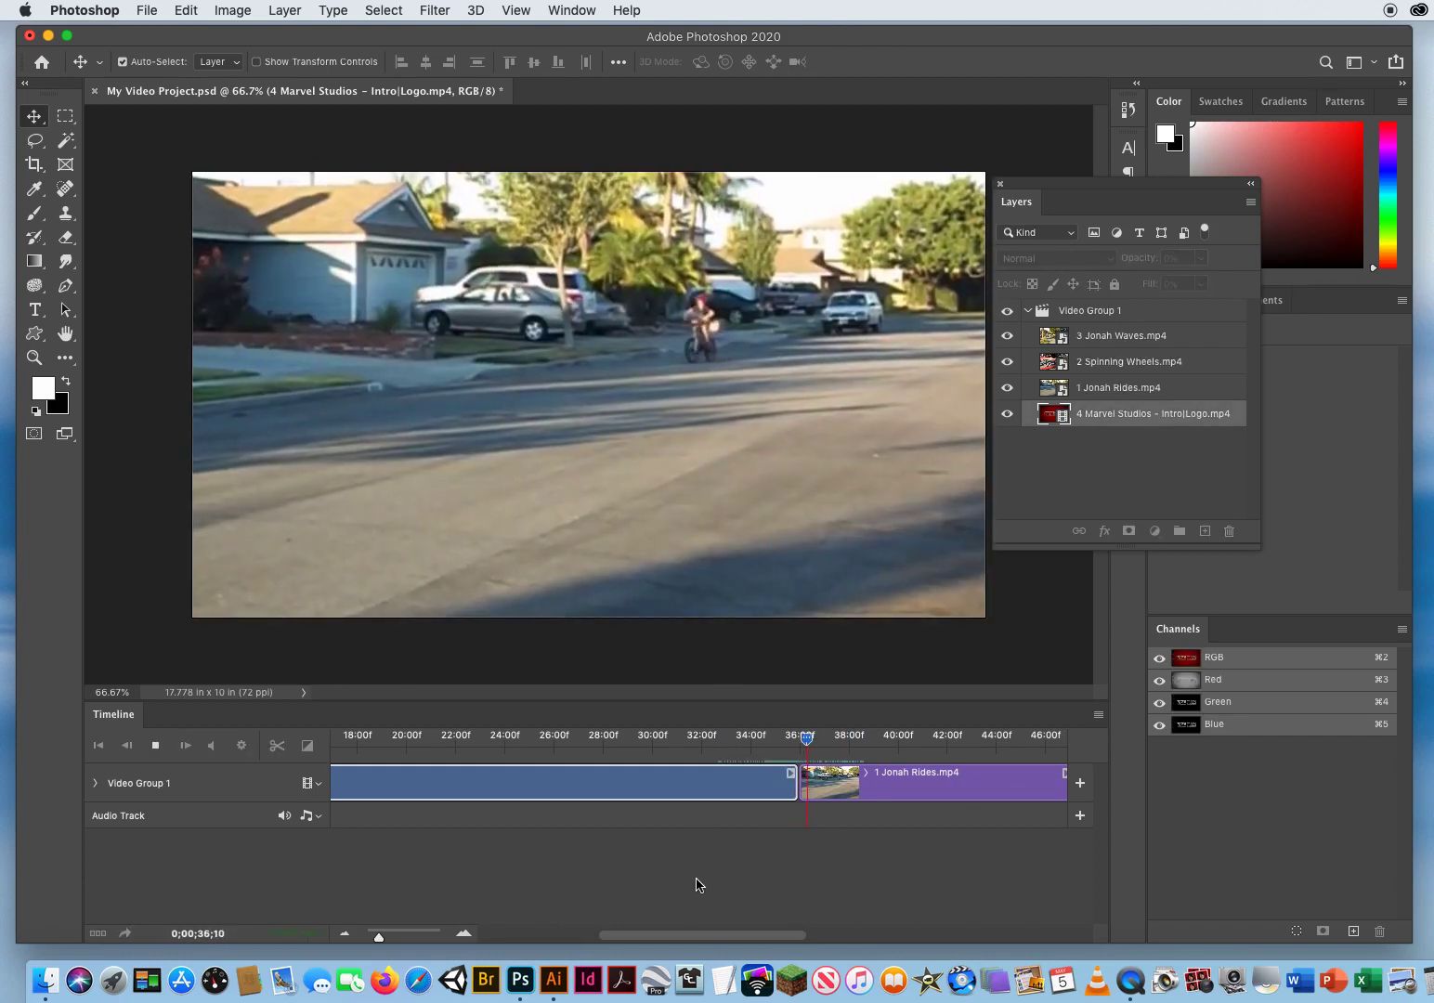
{"action": "key", "text": "space"}
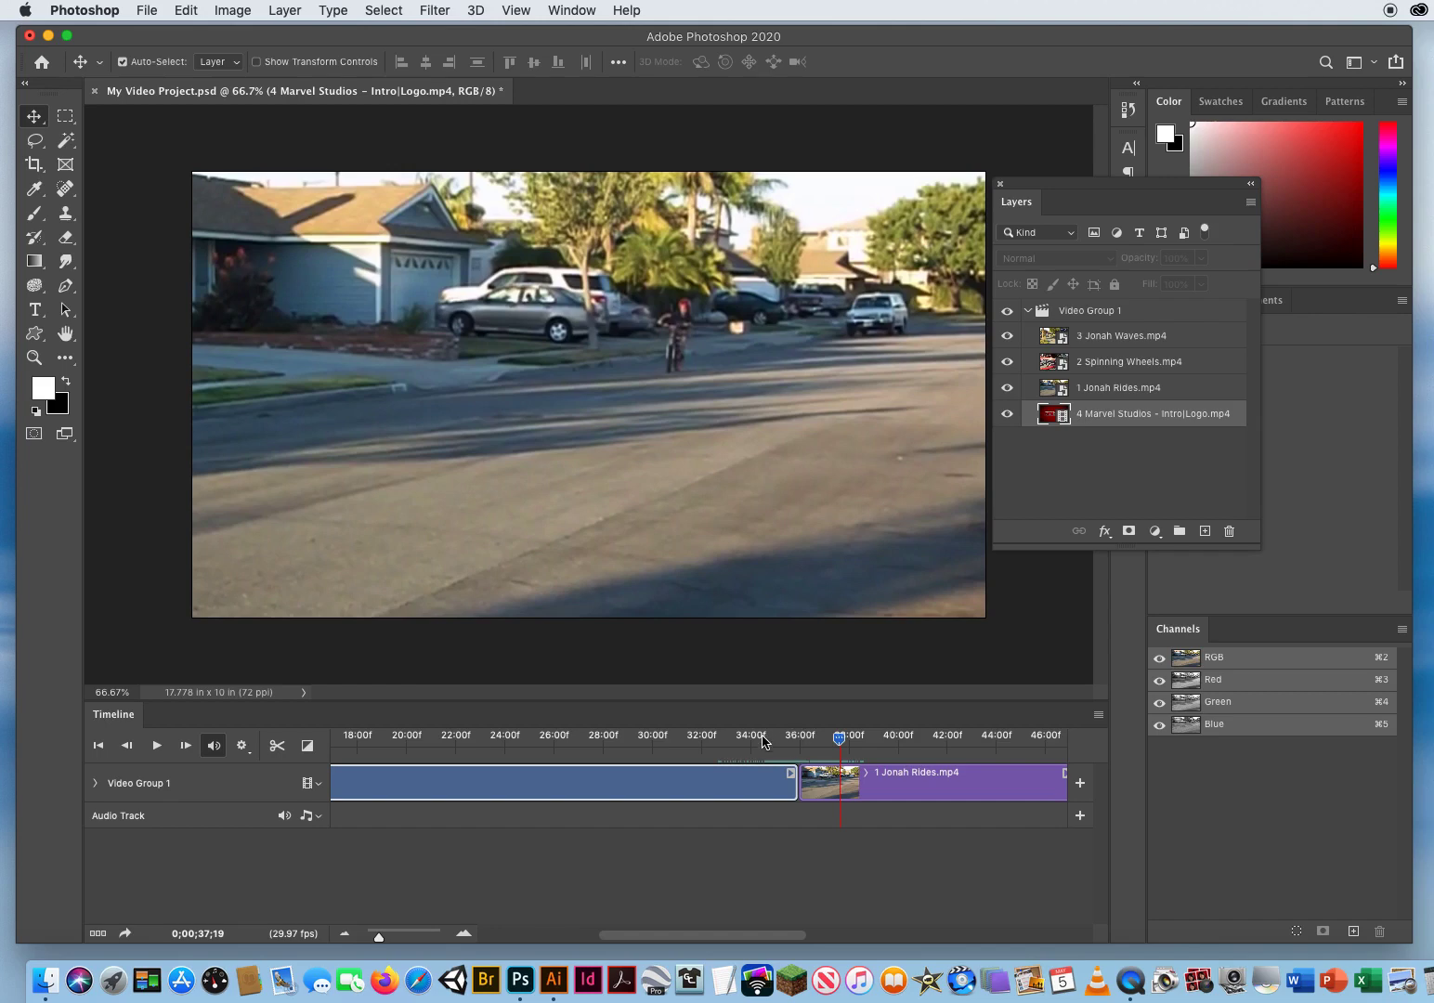
{"action": "left_click_drag", "start_coordinate": [762, 740], "coordinate": [604, 740]}
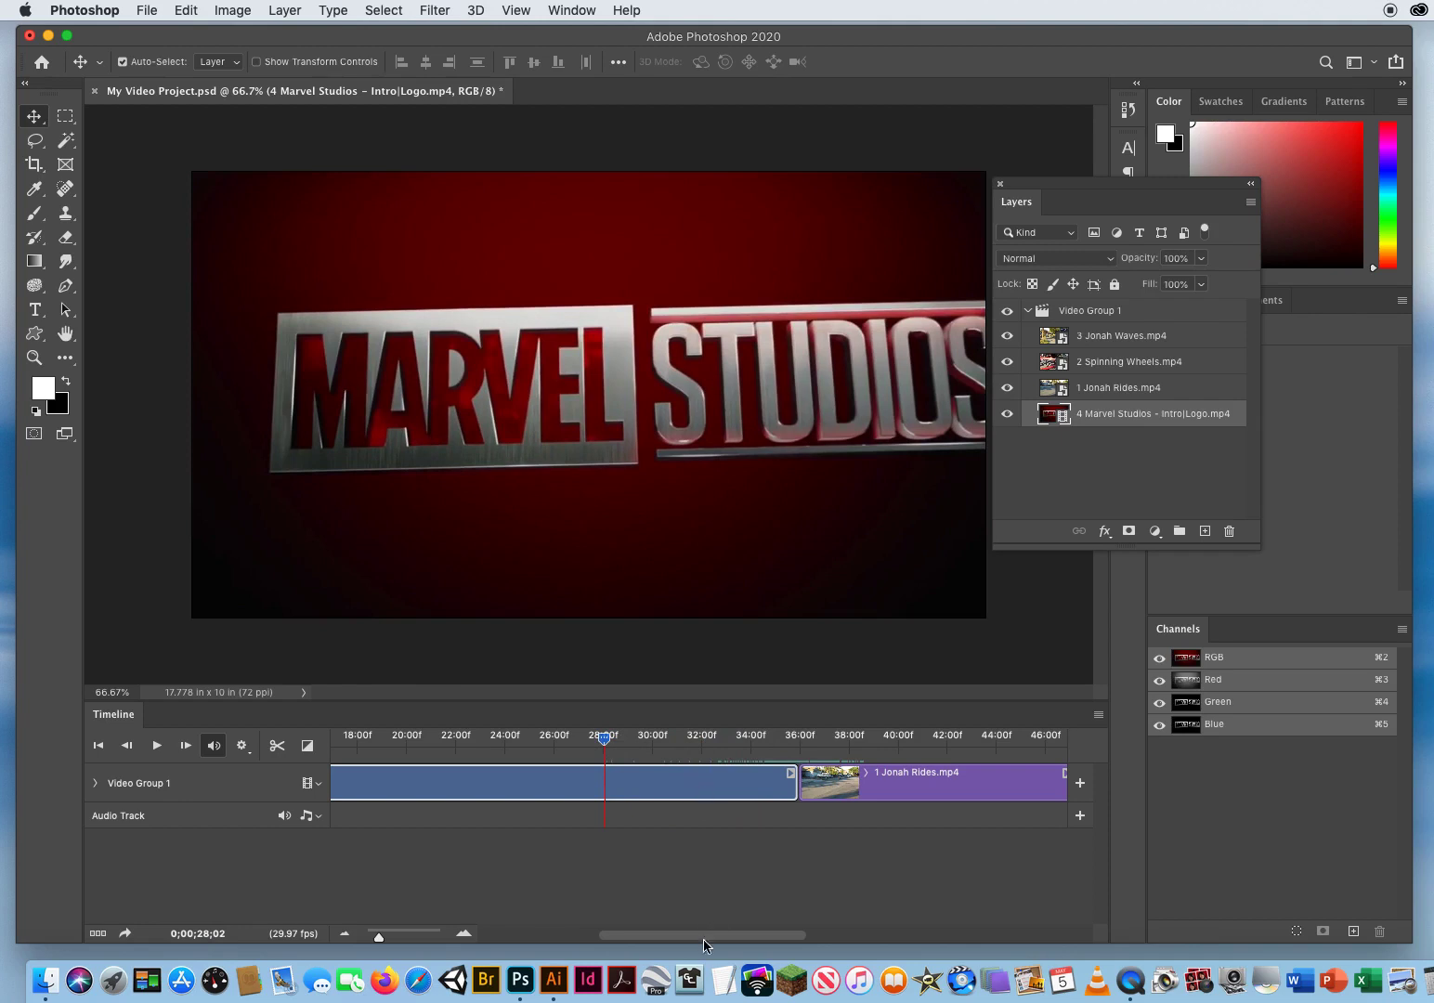
Apply a 1 s Cross Fade transition between the Marvel Studios intro and 1 Jonah Rides.mp4
{"action": "scroll", "coordinate": [695, 941], "scroll_direction": "right", "scroll_amount": 5}
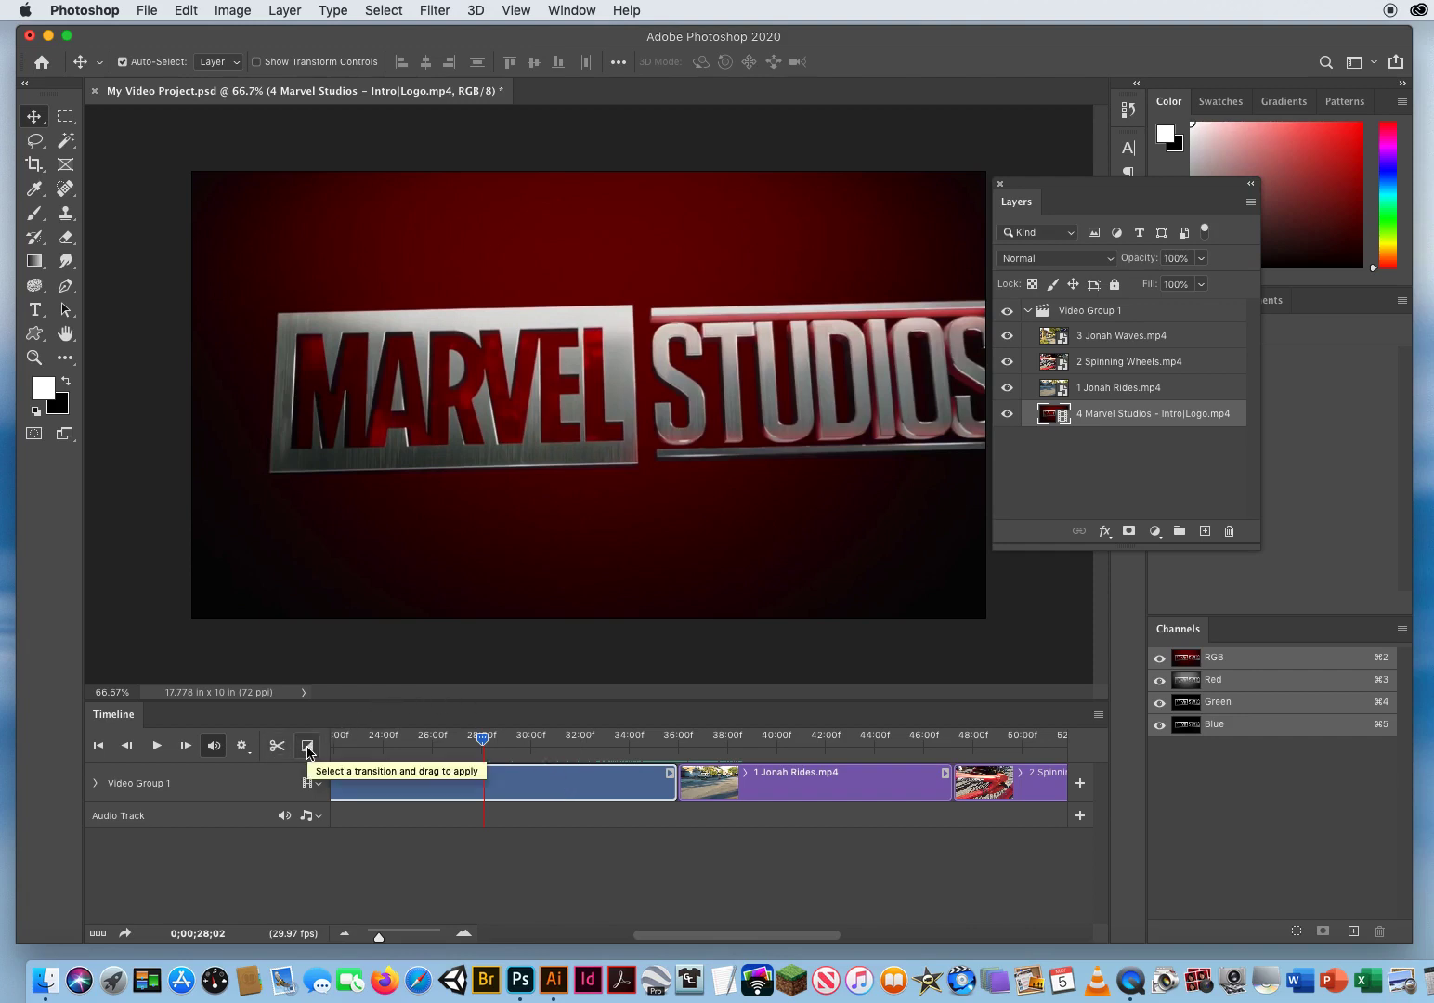
{"action": "left_click", "coordinate": [307, 746]}
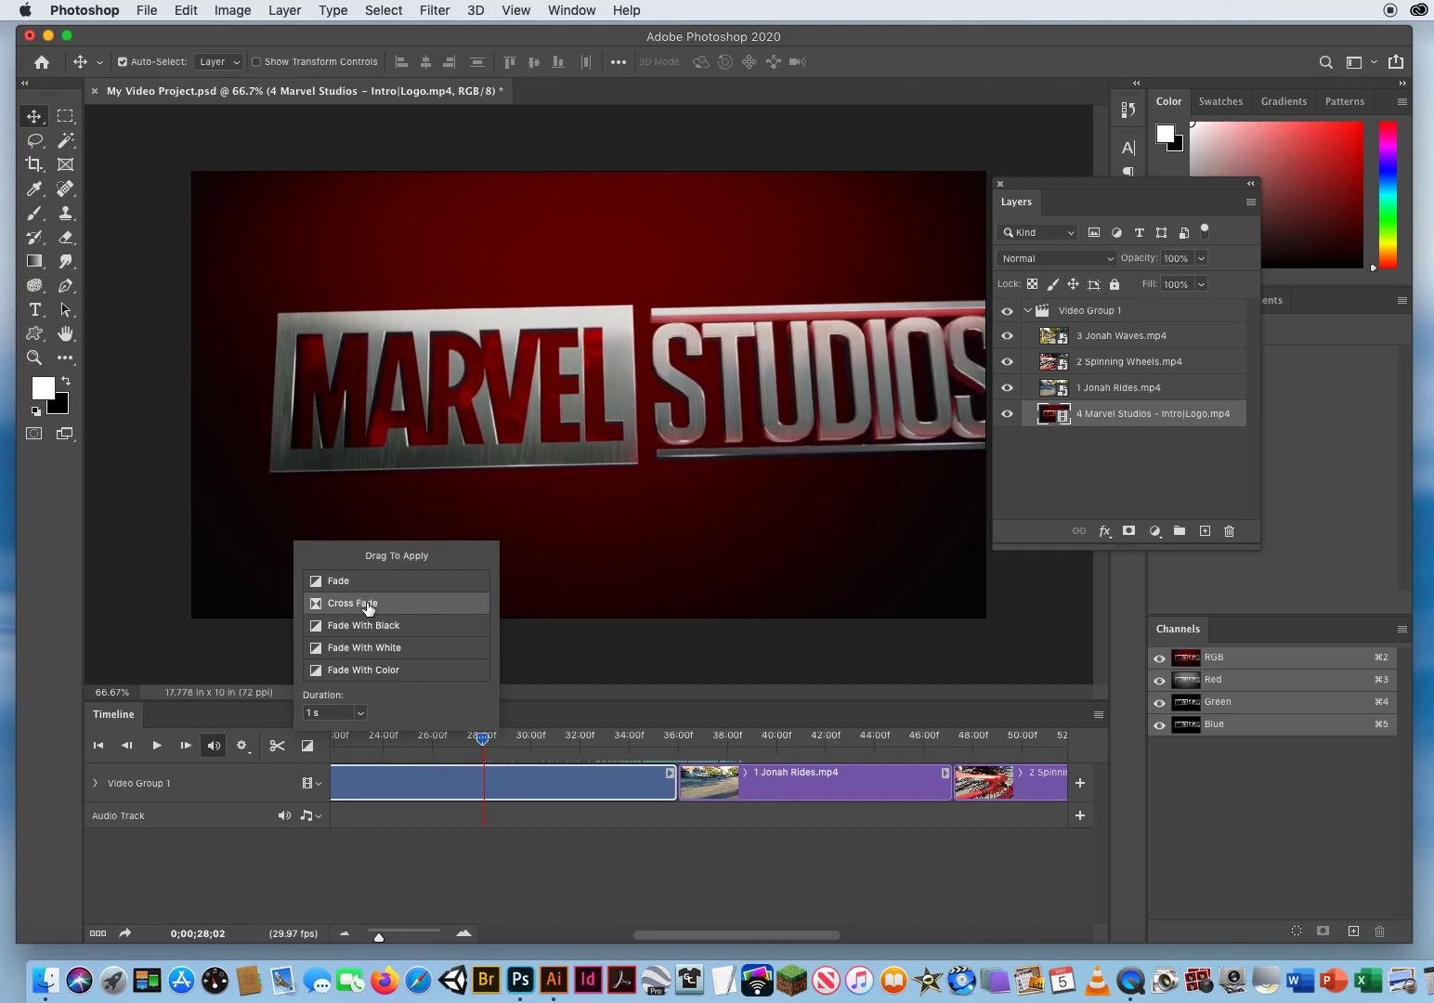
{"action": "left_click_drag", "start_coordinate": [372, 608], "coordinate": [675, 786]}
{"action": "left_click_drag", "start_coordinate": [675, 786], "coordinate": [675, 786]}
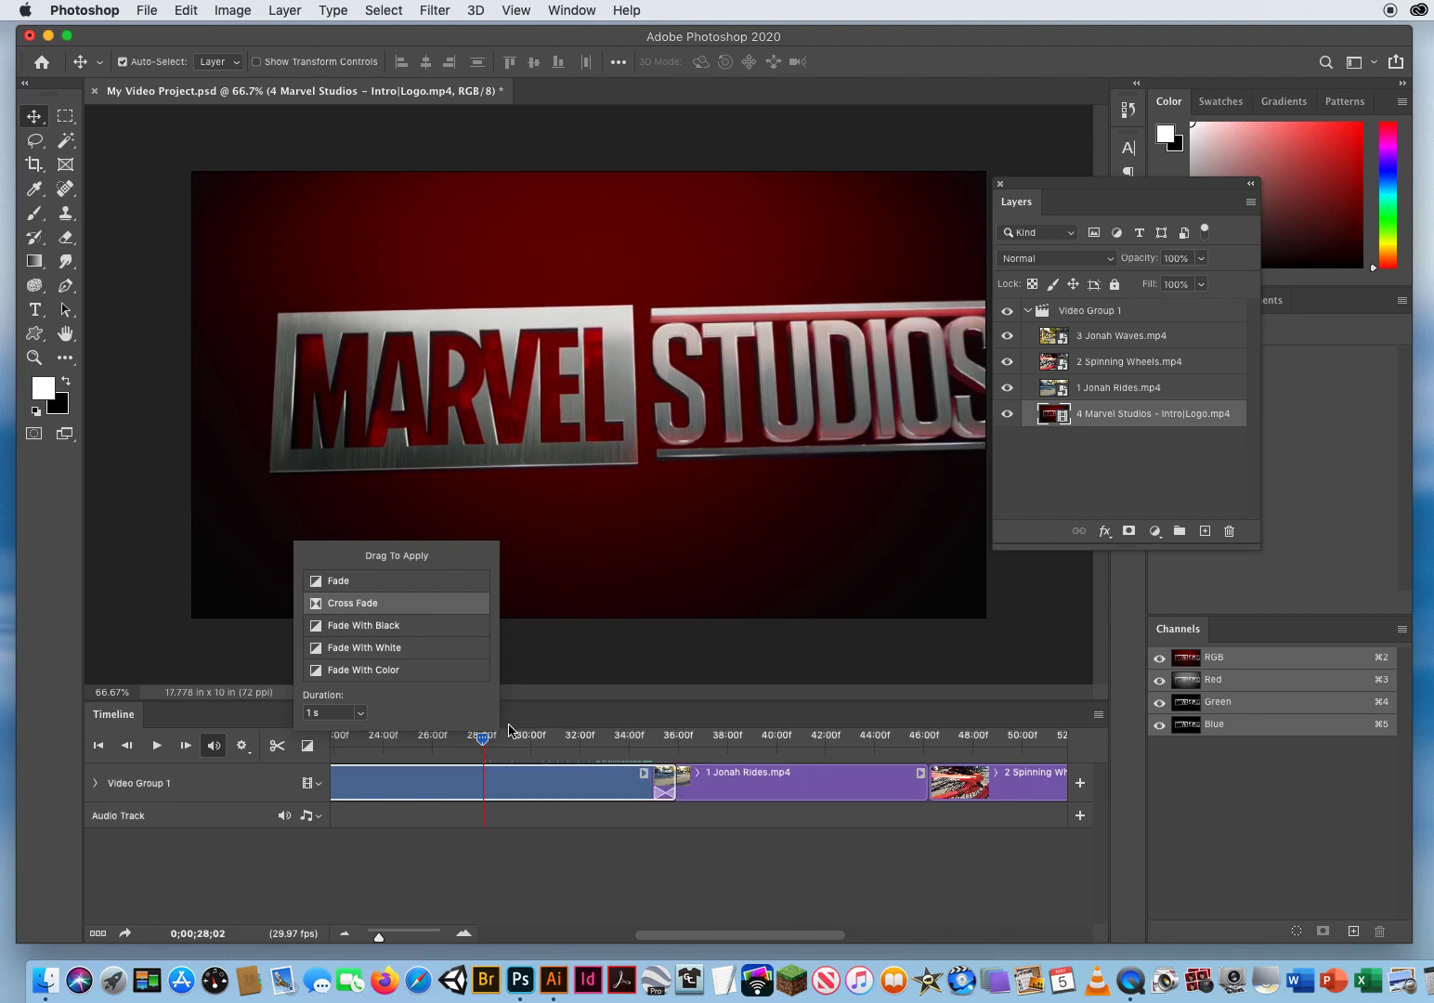
Preview the 1 s cross fade by playing from about 0;00;33;25 into 1 Jonah Rides.mp4
{"action": "left_click_drag", "start_coordinate": [483, 743], "coordinate": [627, 741]}
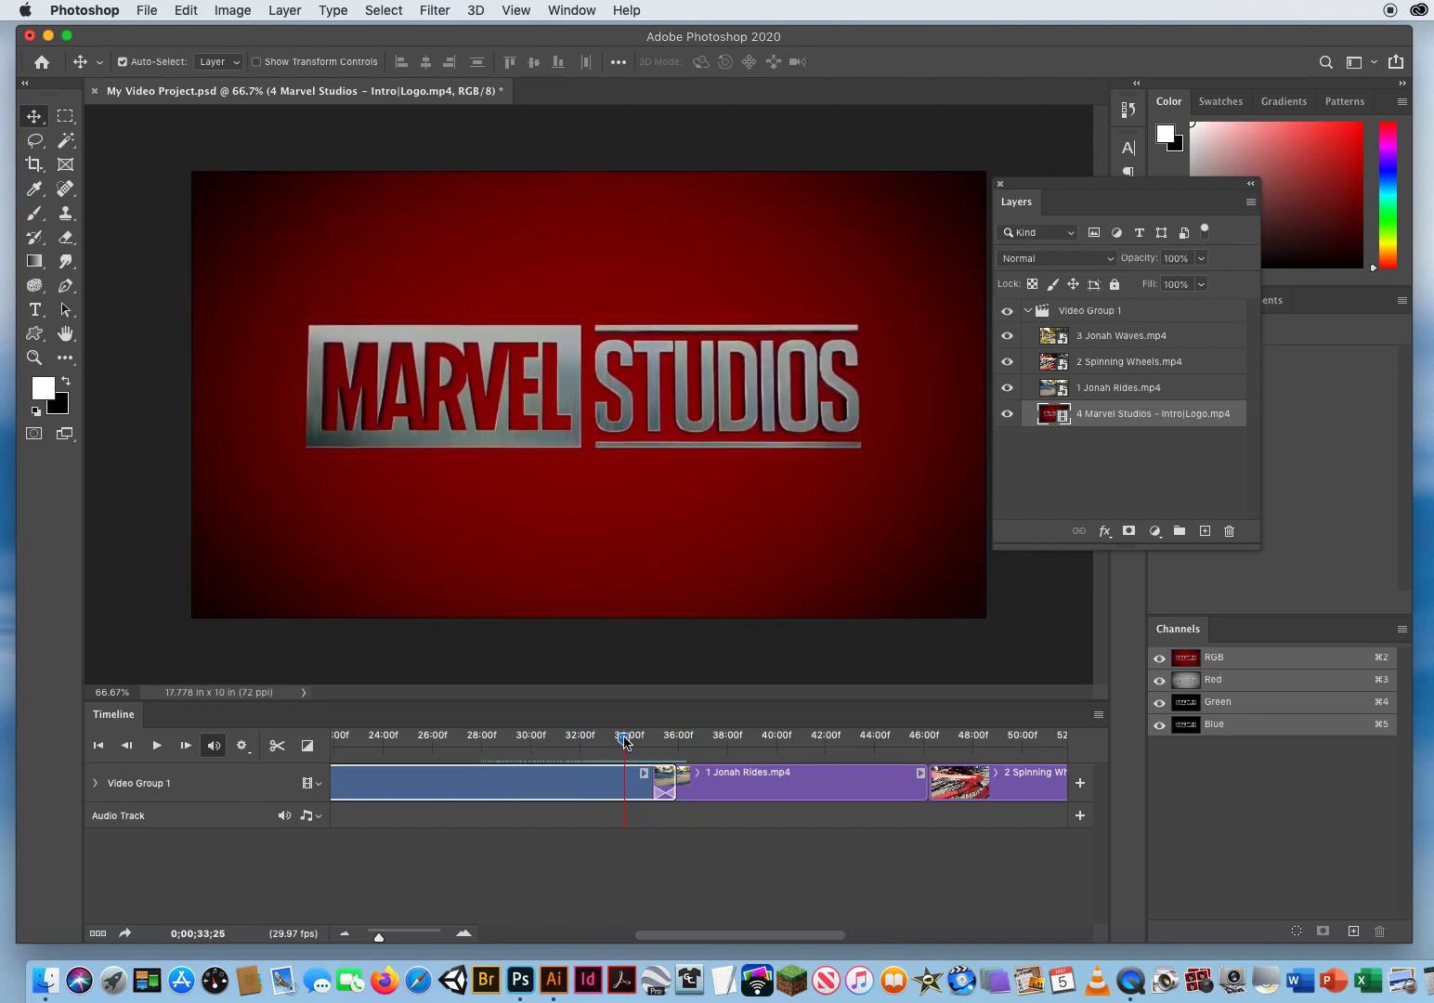
{"action": "key", "text": "space"}
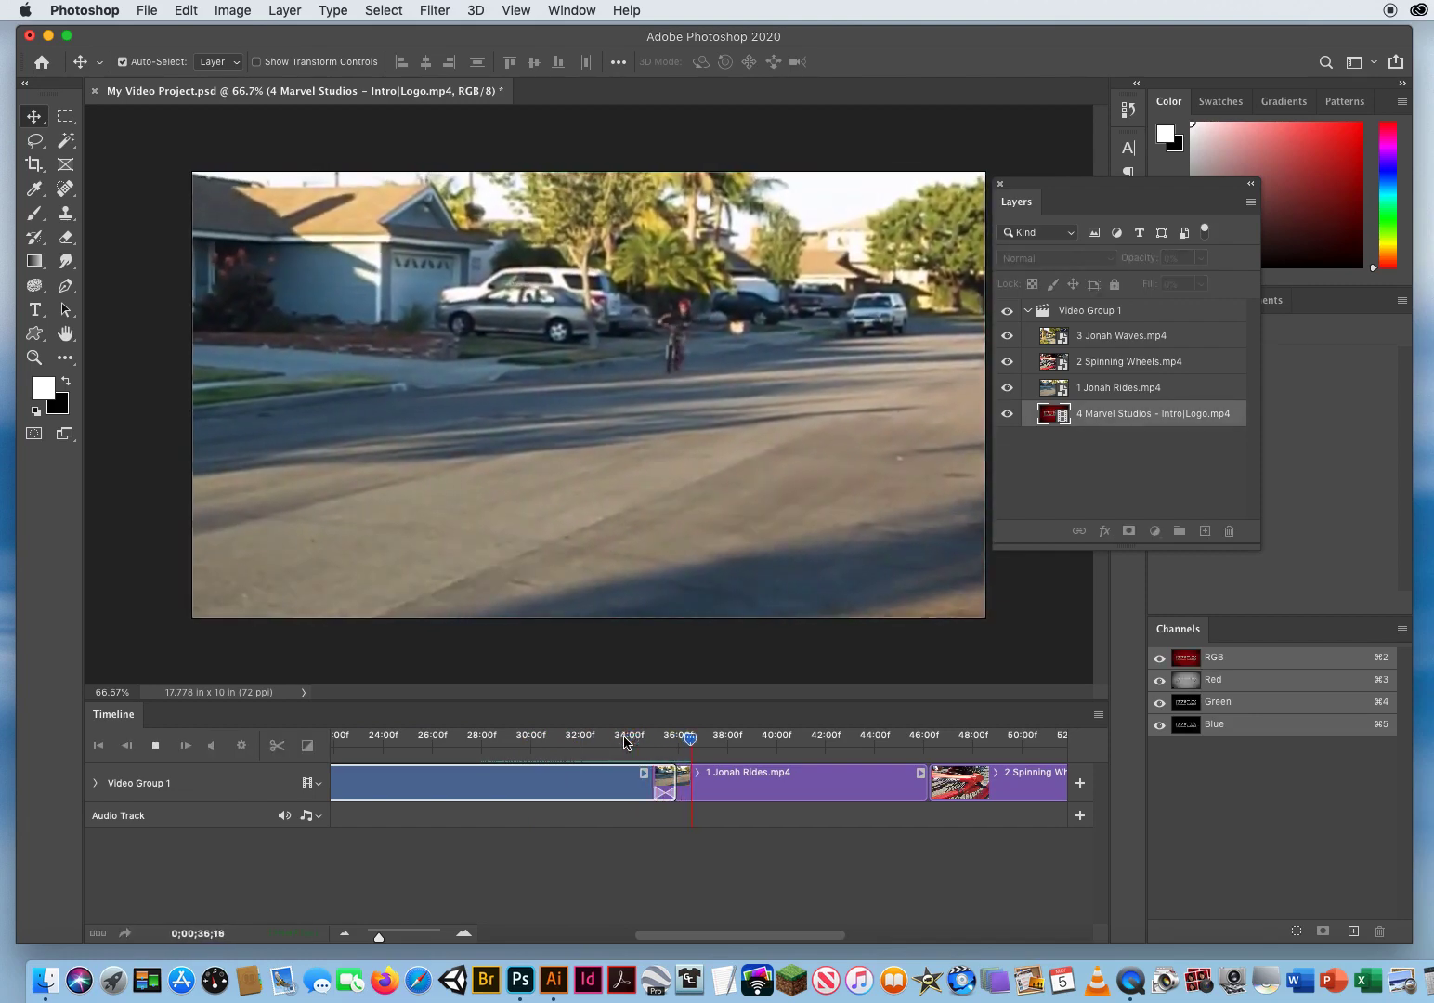
{"action": "key", "text": "space"}
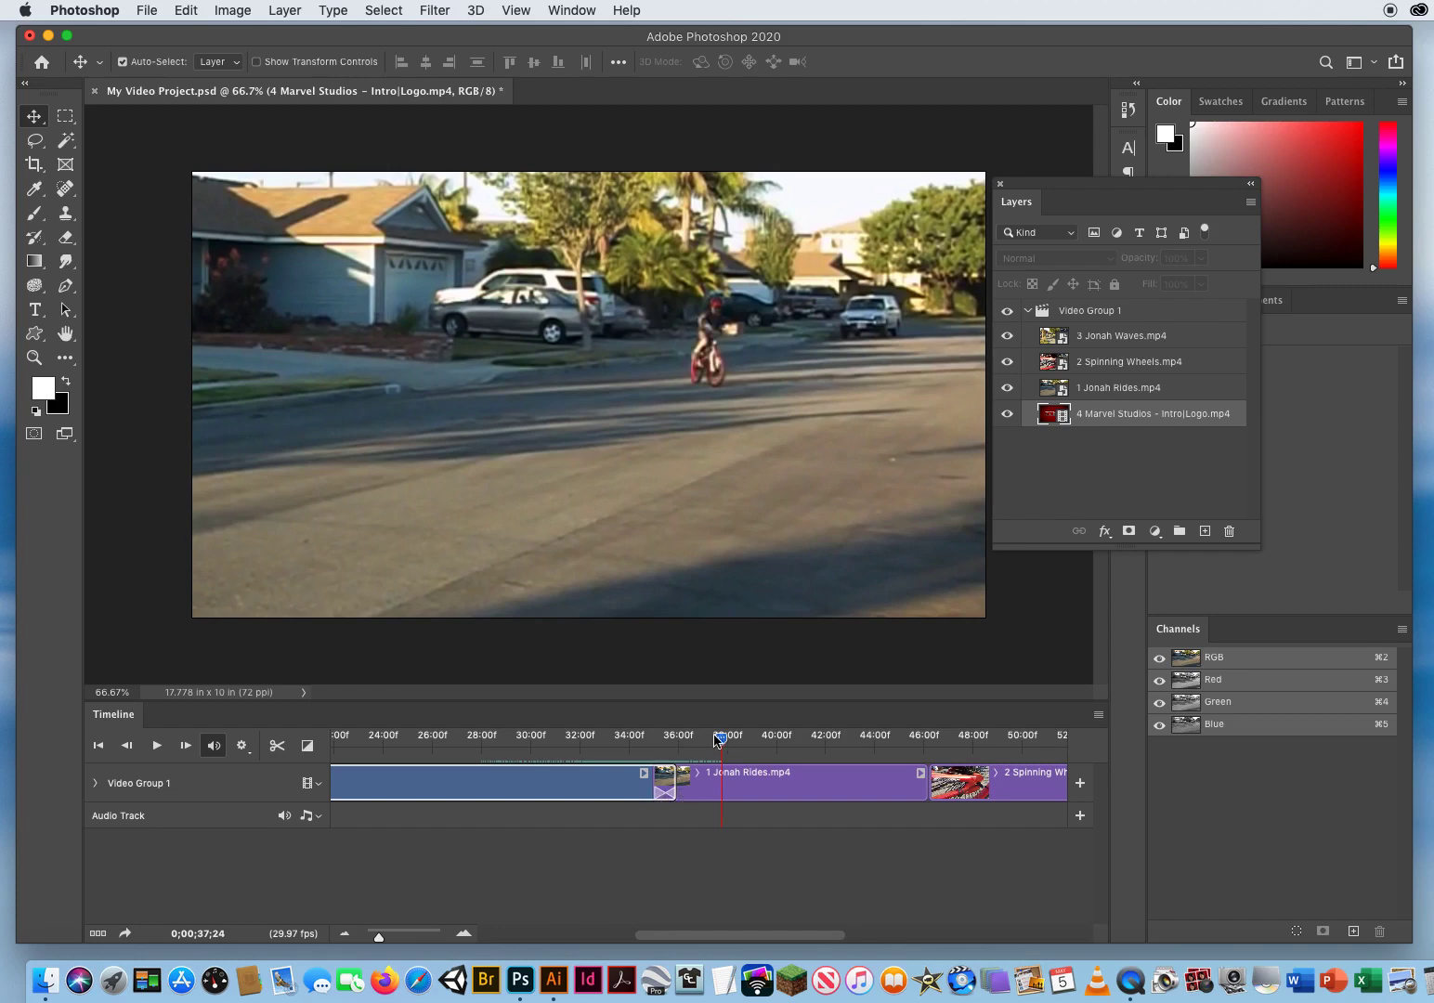
{"action": "mouse_move", "coordinate": [719, 738]}
{"action": "left_mouse_down"}
{"action": "mouse_move", "coordinate": [635, 742]}
{"action": "mouse_move", "coordinate": [699, 740]}
{"action": "left_mouse_up"}
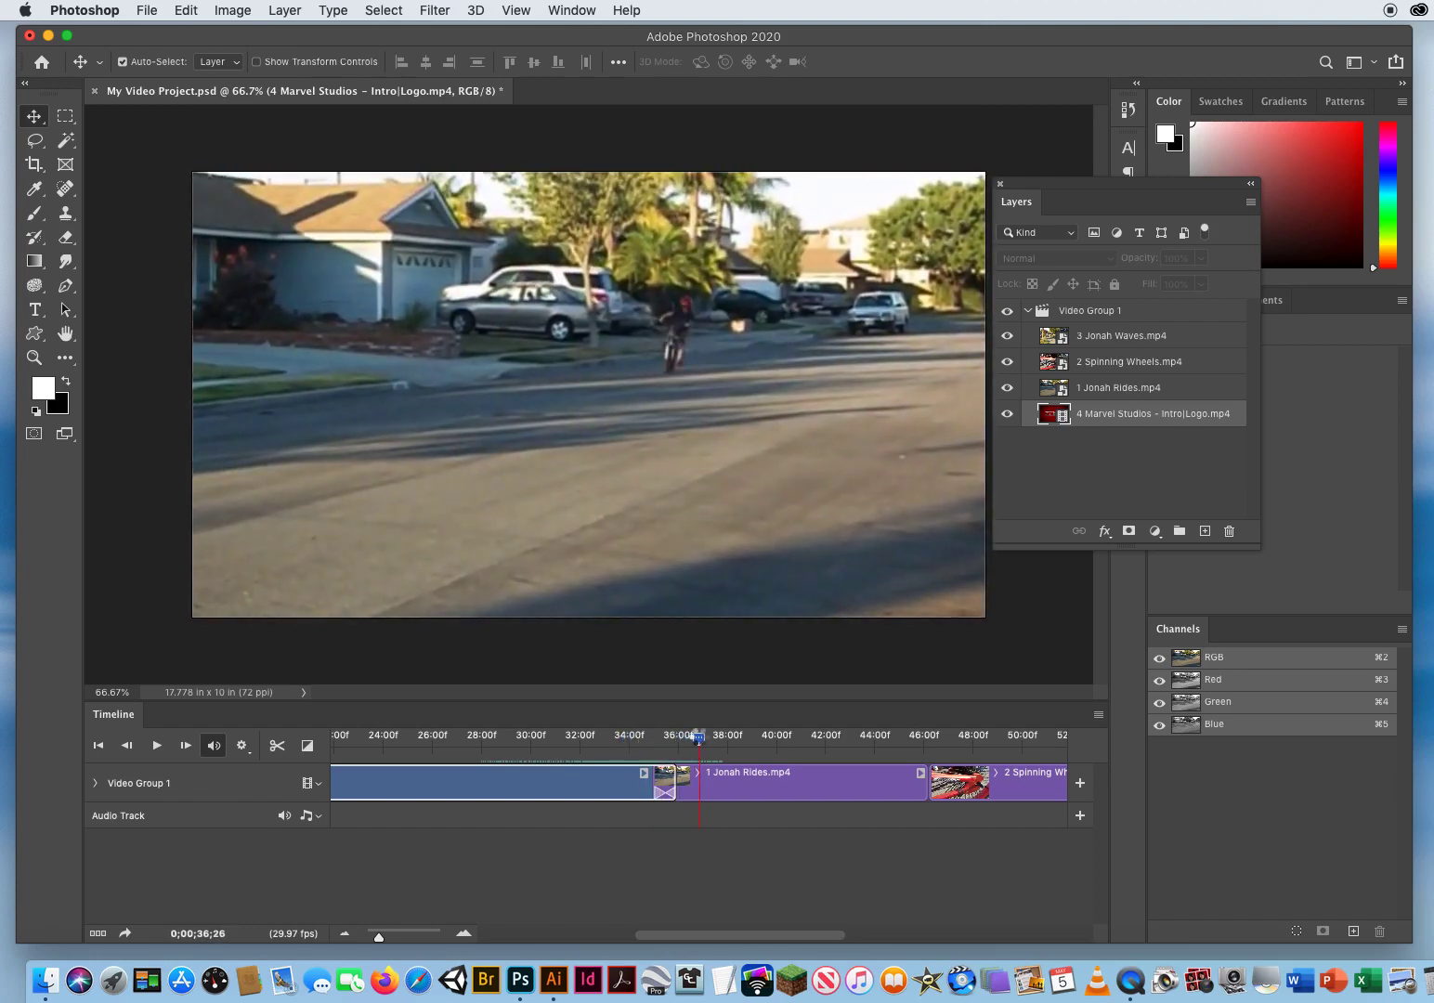
Lengthen the cross fade between the intro and 1 Jonah Rides.mp4 to a little over 3 seconds and play it from 0;00;28;22
{"action": "left_click", "coordinate": [664, 794]}
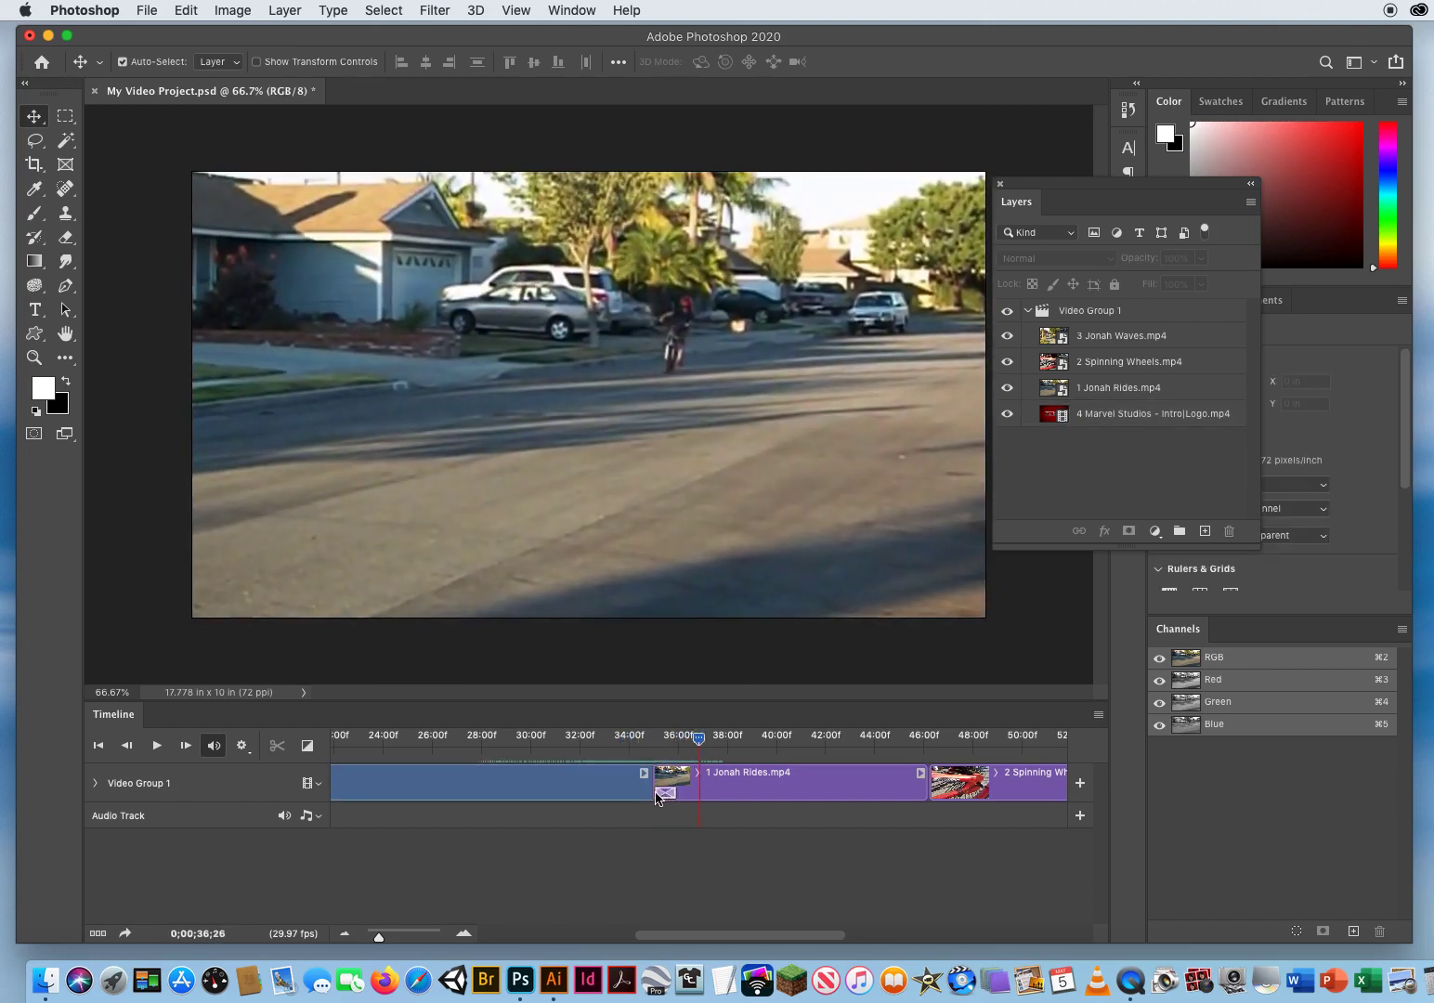
{"action": "left_click_drag", "start_coordinate": [673, 792], "coordinate": [735, 790]}
{"action": "left_click_drag", "start_coordinate": [701, 740], "coordinate": [501, 741]}
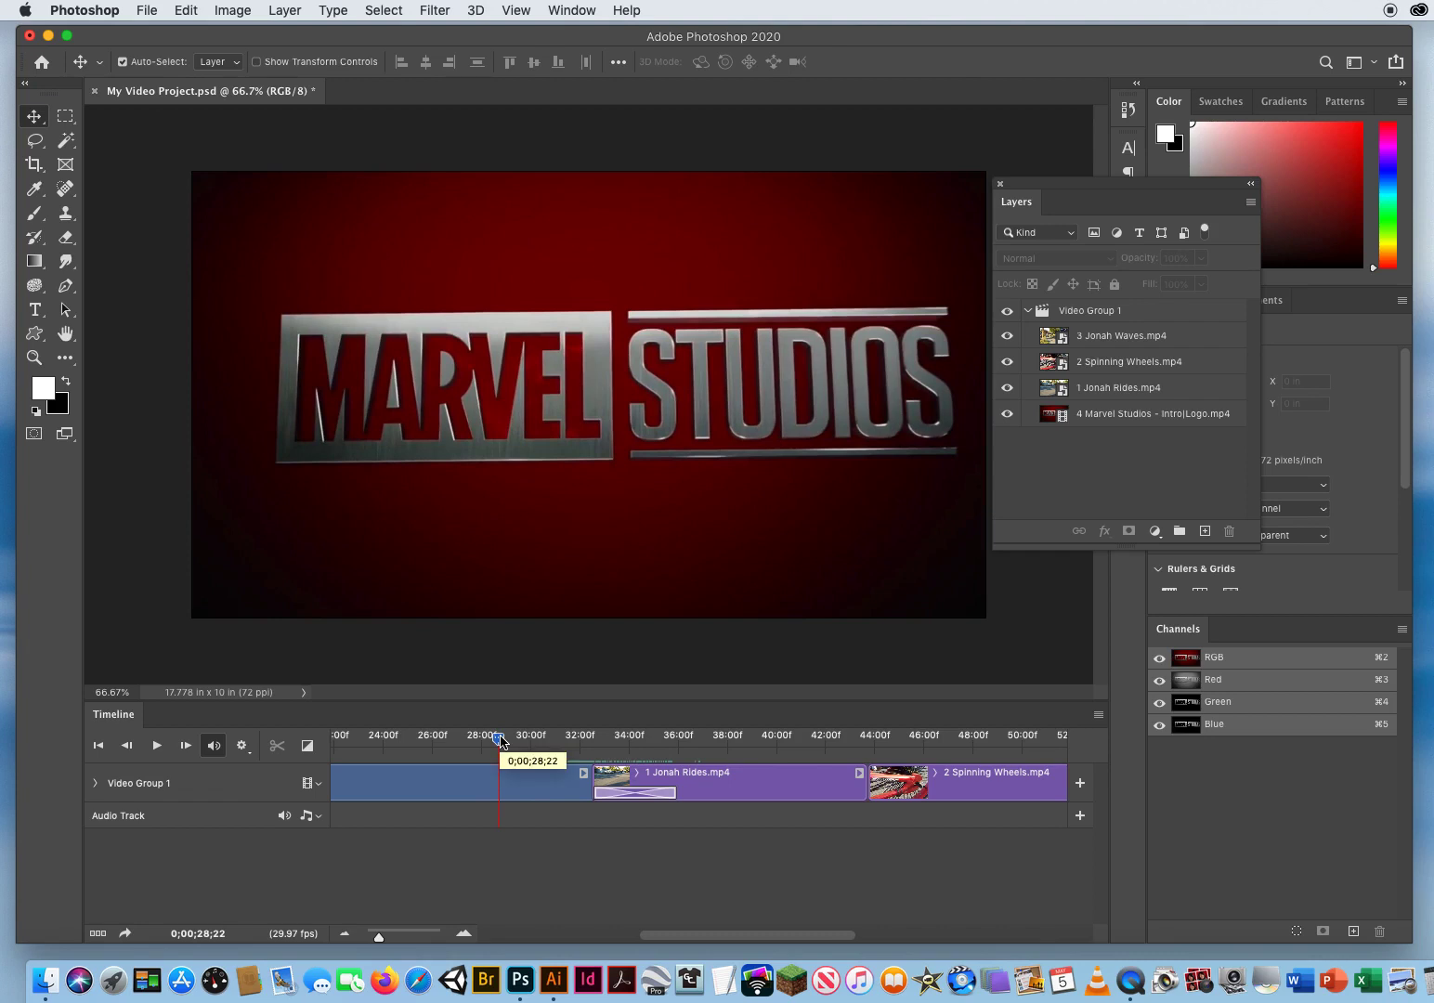
{"action": "key", "text": "space"}
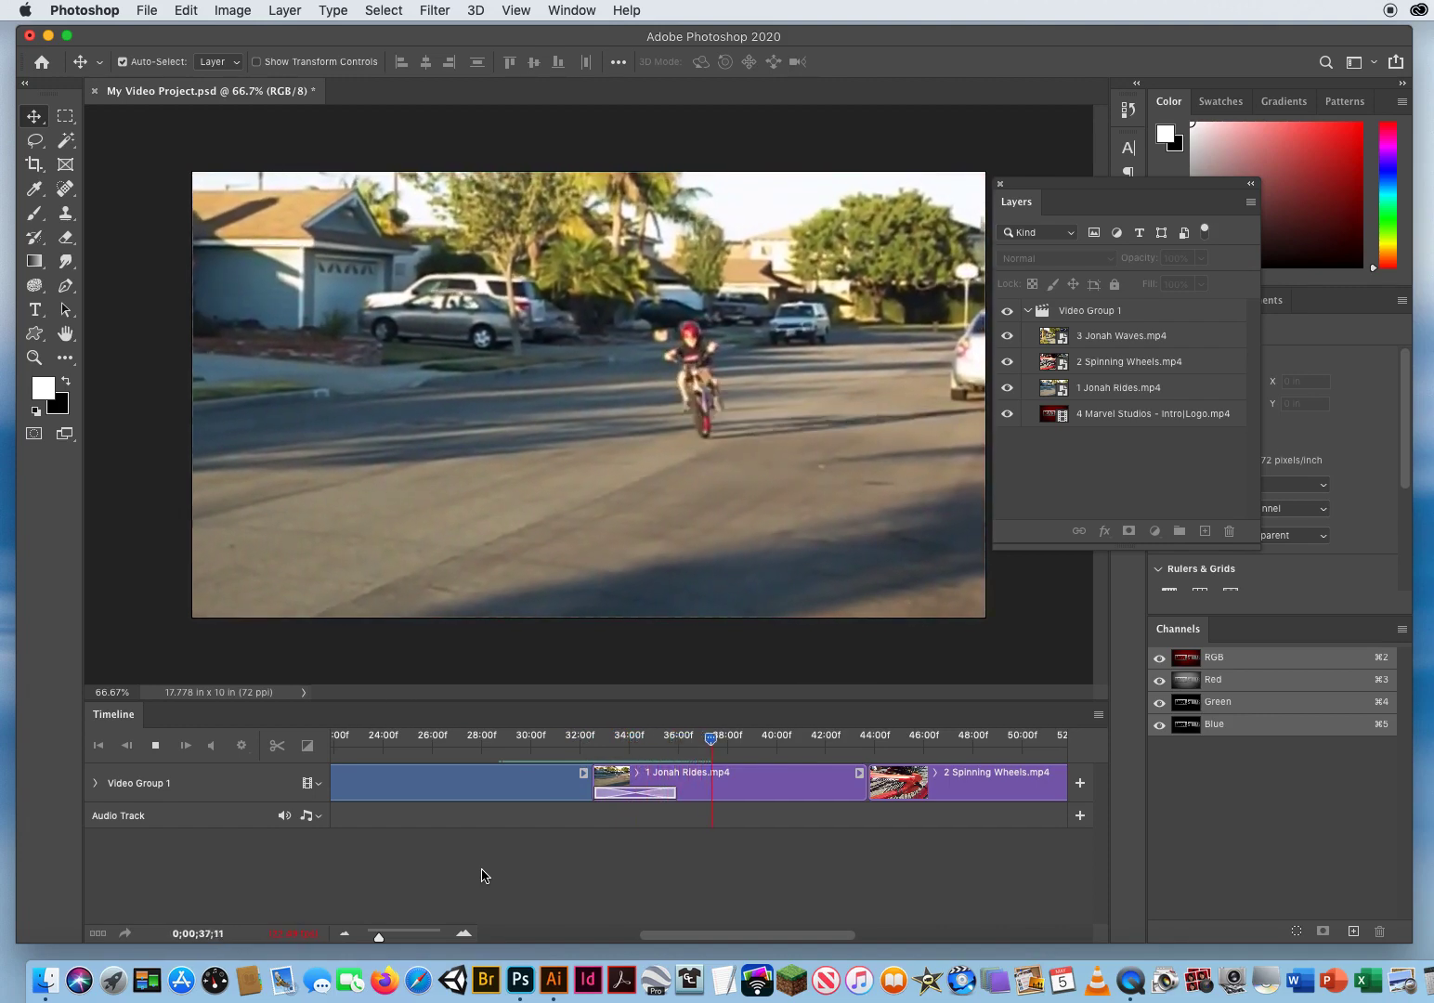
{"action": "key", "text": "space"}
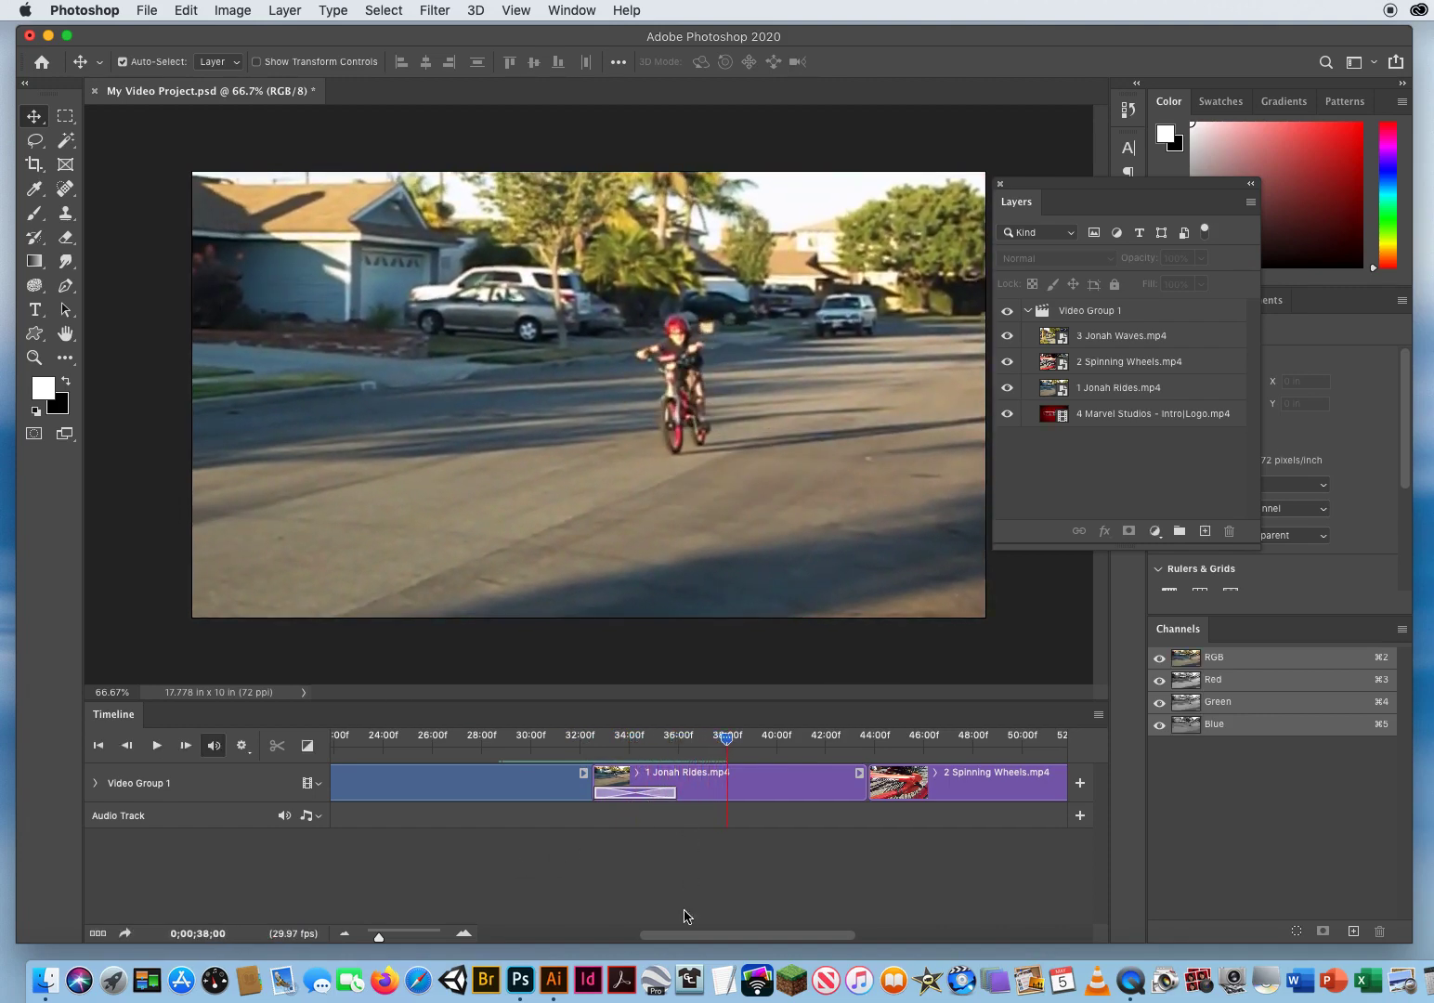
Split the 1 Jonah Rides.mp4 clip at 0;00;41;26 and delete the piece after the split
{"action": "left_click", "coordinate": [752, 787]}
{"action": "left_click_drag", "start_coordinate": [729, 936], "coordinate": [742, 907]}
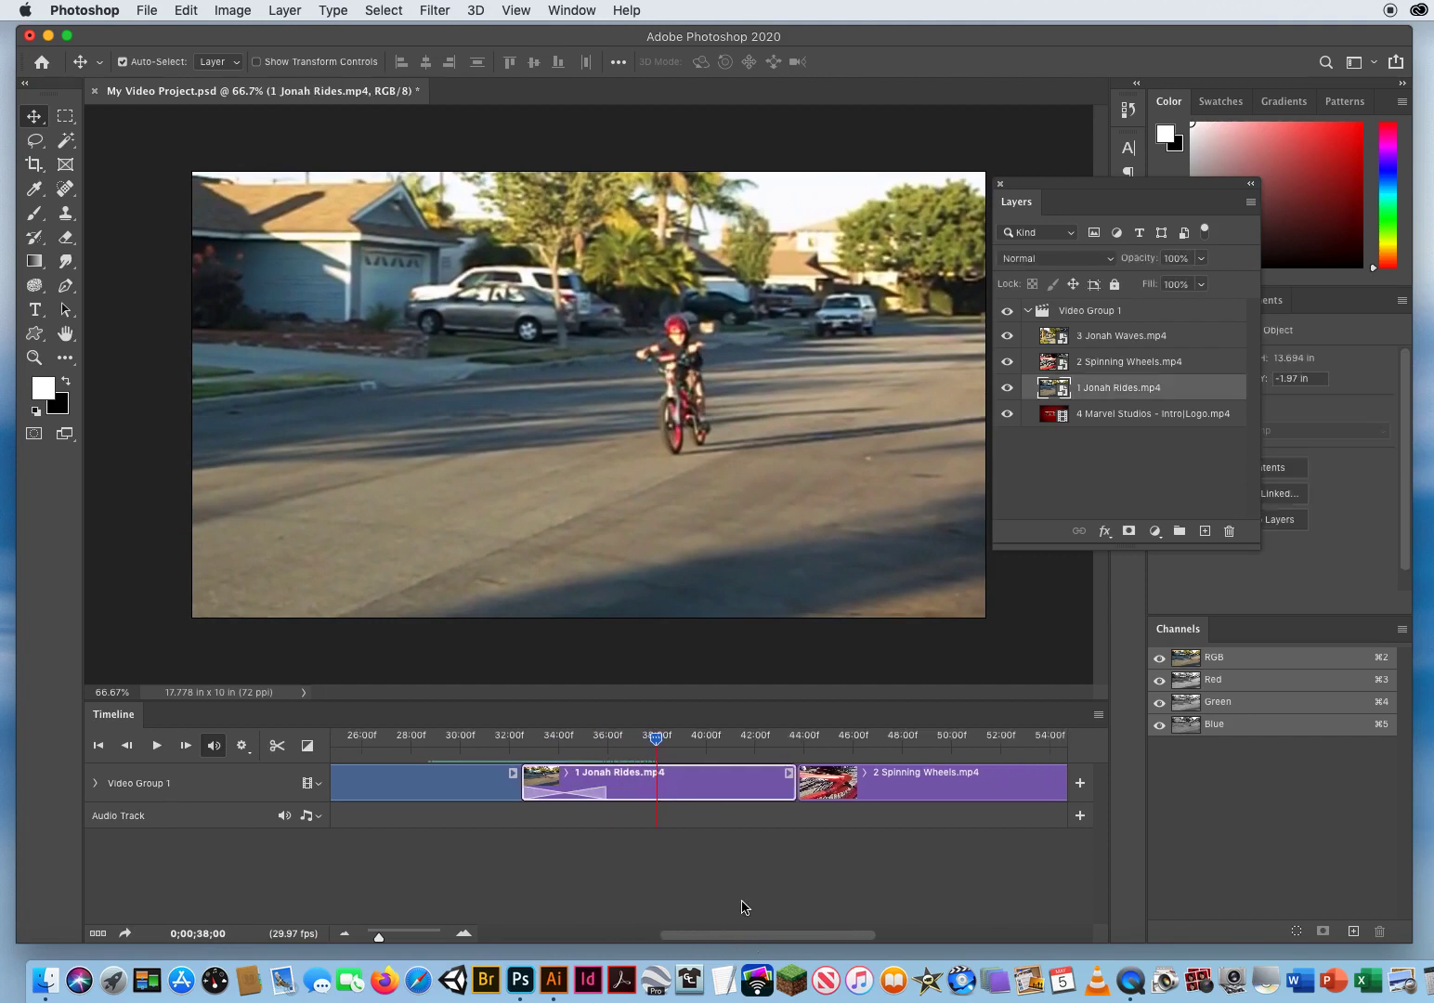
{"action": "left_click_drag", "start_coordinate": [657, 742], "coordinate": [750, 739]}
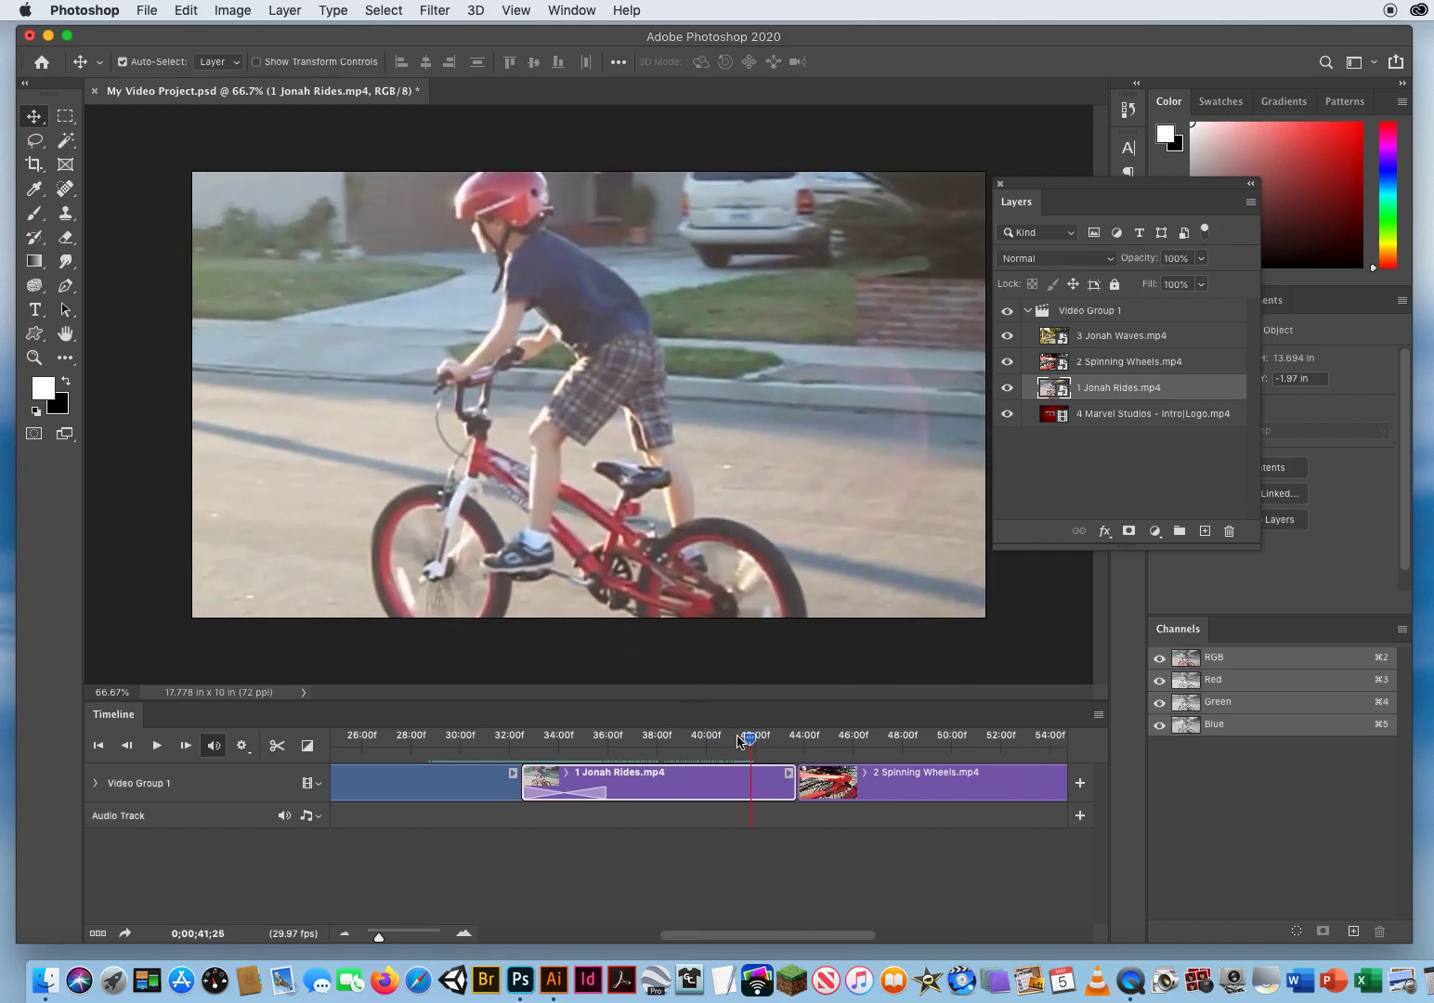
{"action": "mouse_move", "coordinate": [749, 739]}
{"action": "left_mouse_down"}
{"action": "mouse_move", "coordinate": [773, 739]}
{"action": "mouse_move", "coordinate": [732, 738]}
{"action": "mouse_move", "coordinate": [763, 739]}
{"action": "mouse_move", "coordinate": [735, 738]}
{"action": "mouse_move", "coordinate": [752, 739]}
{"action": "left_mouse_up"}
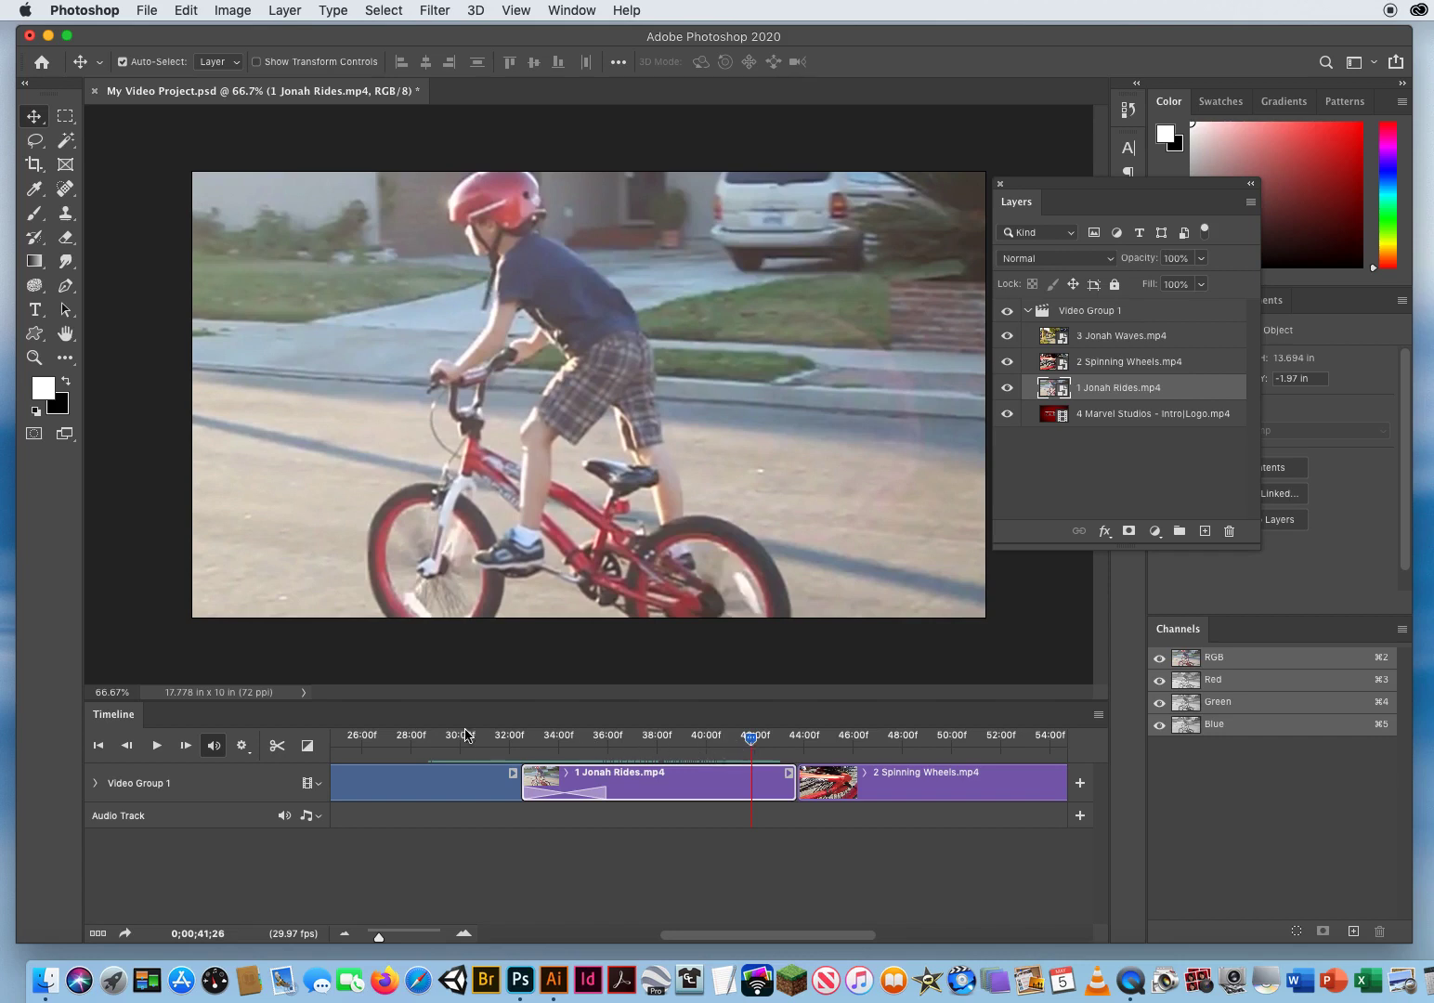
{"action": "left_click", "coordinate": [275, 749]}
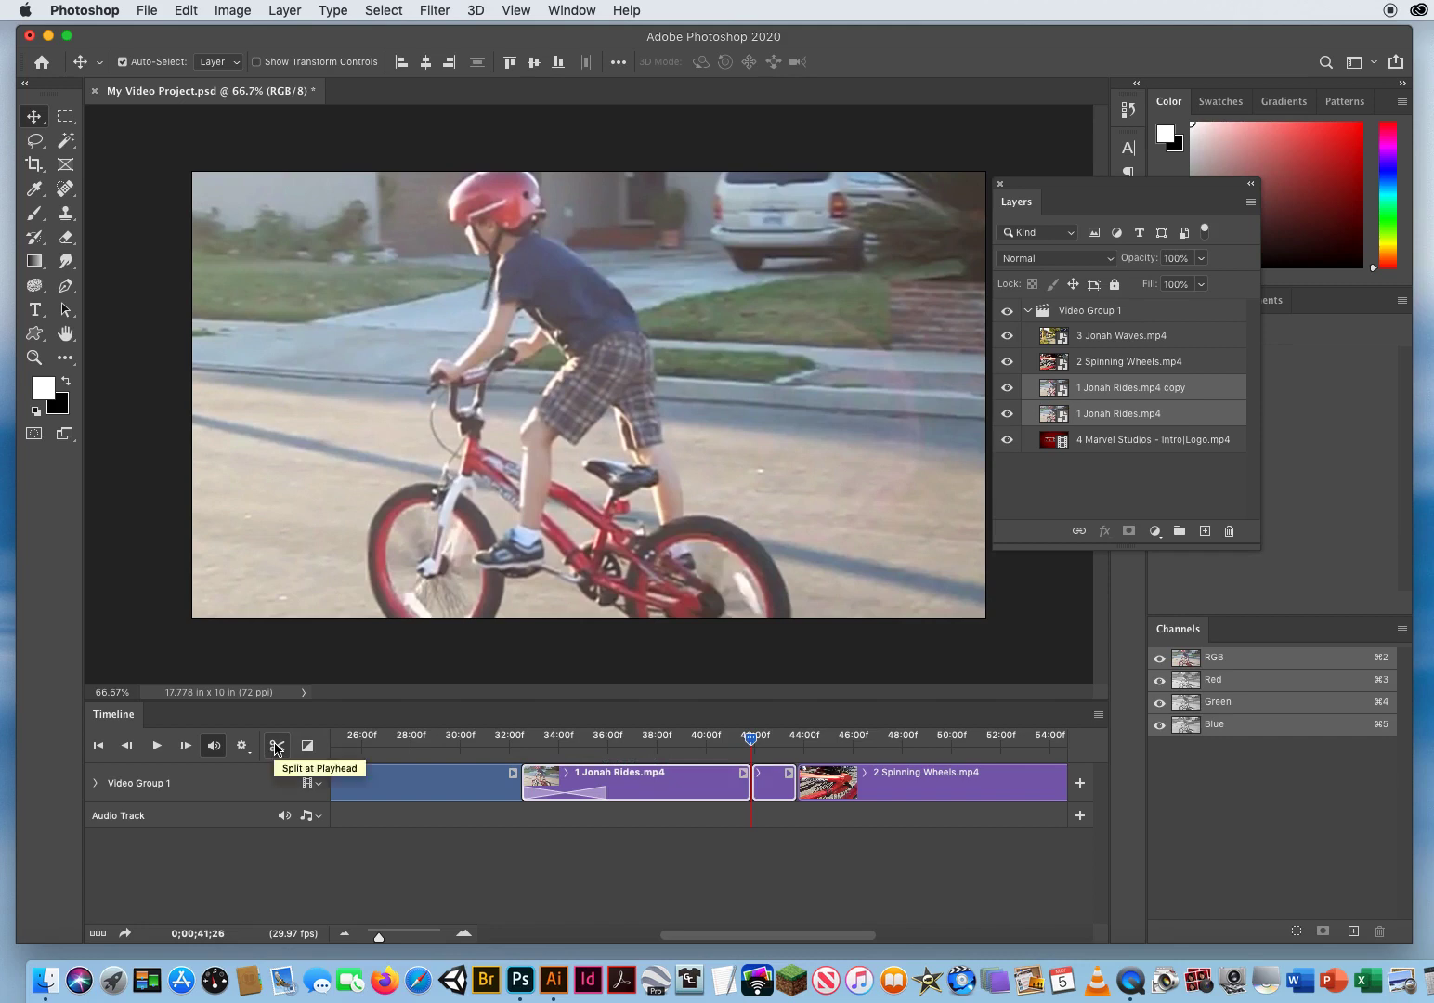
{"action": "left_click", "coordinate": [774, 790]}
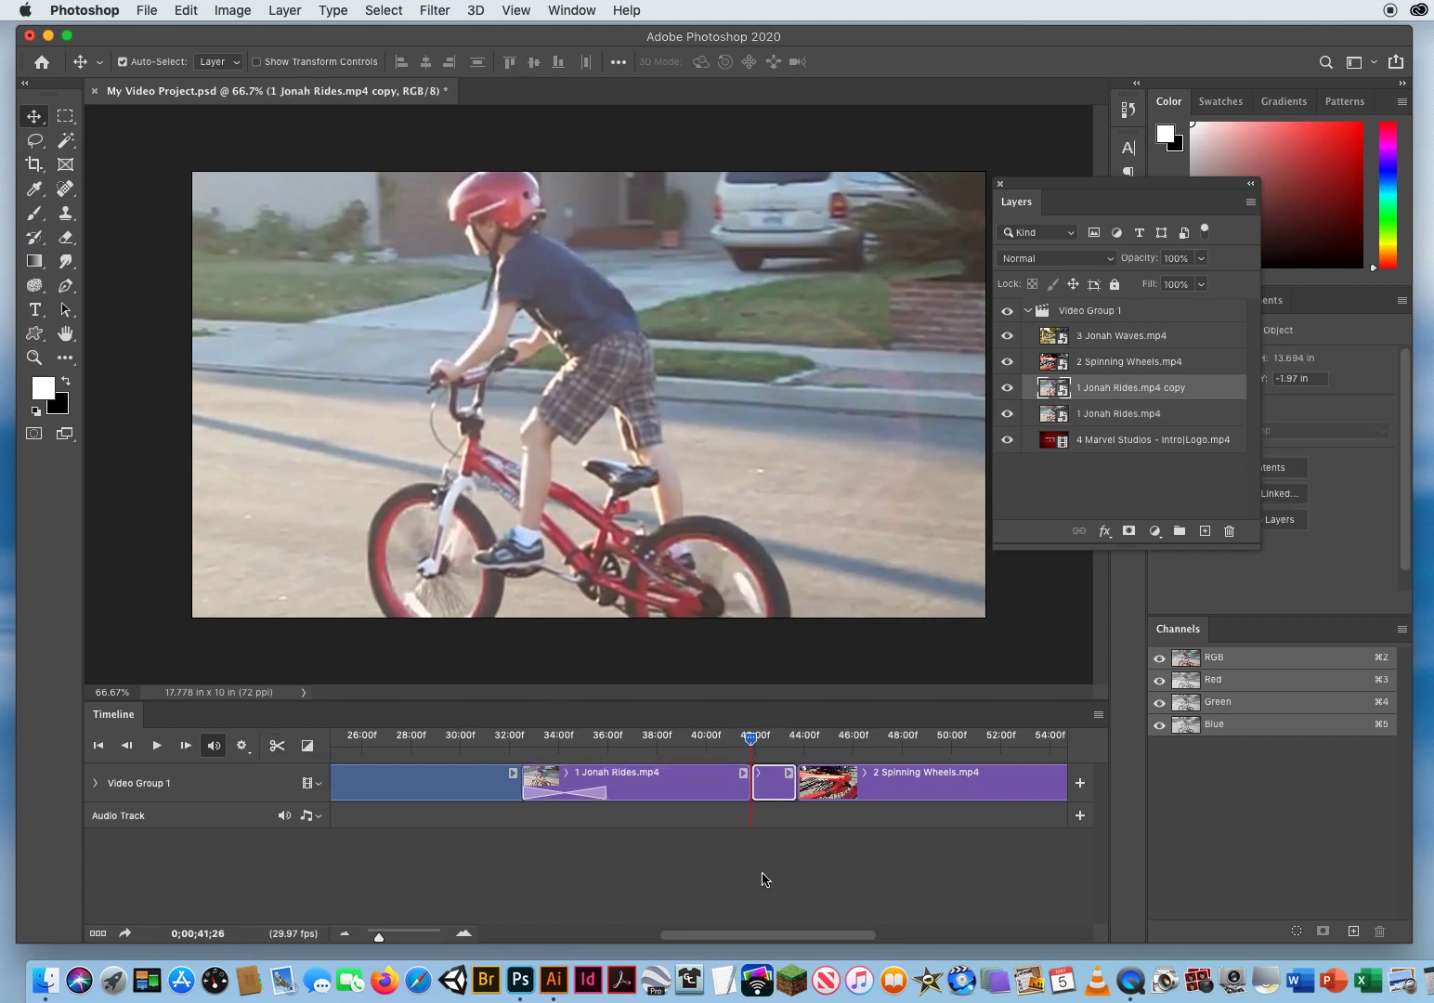
{"action": "key", "text": "Delete"}
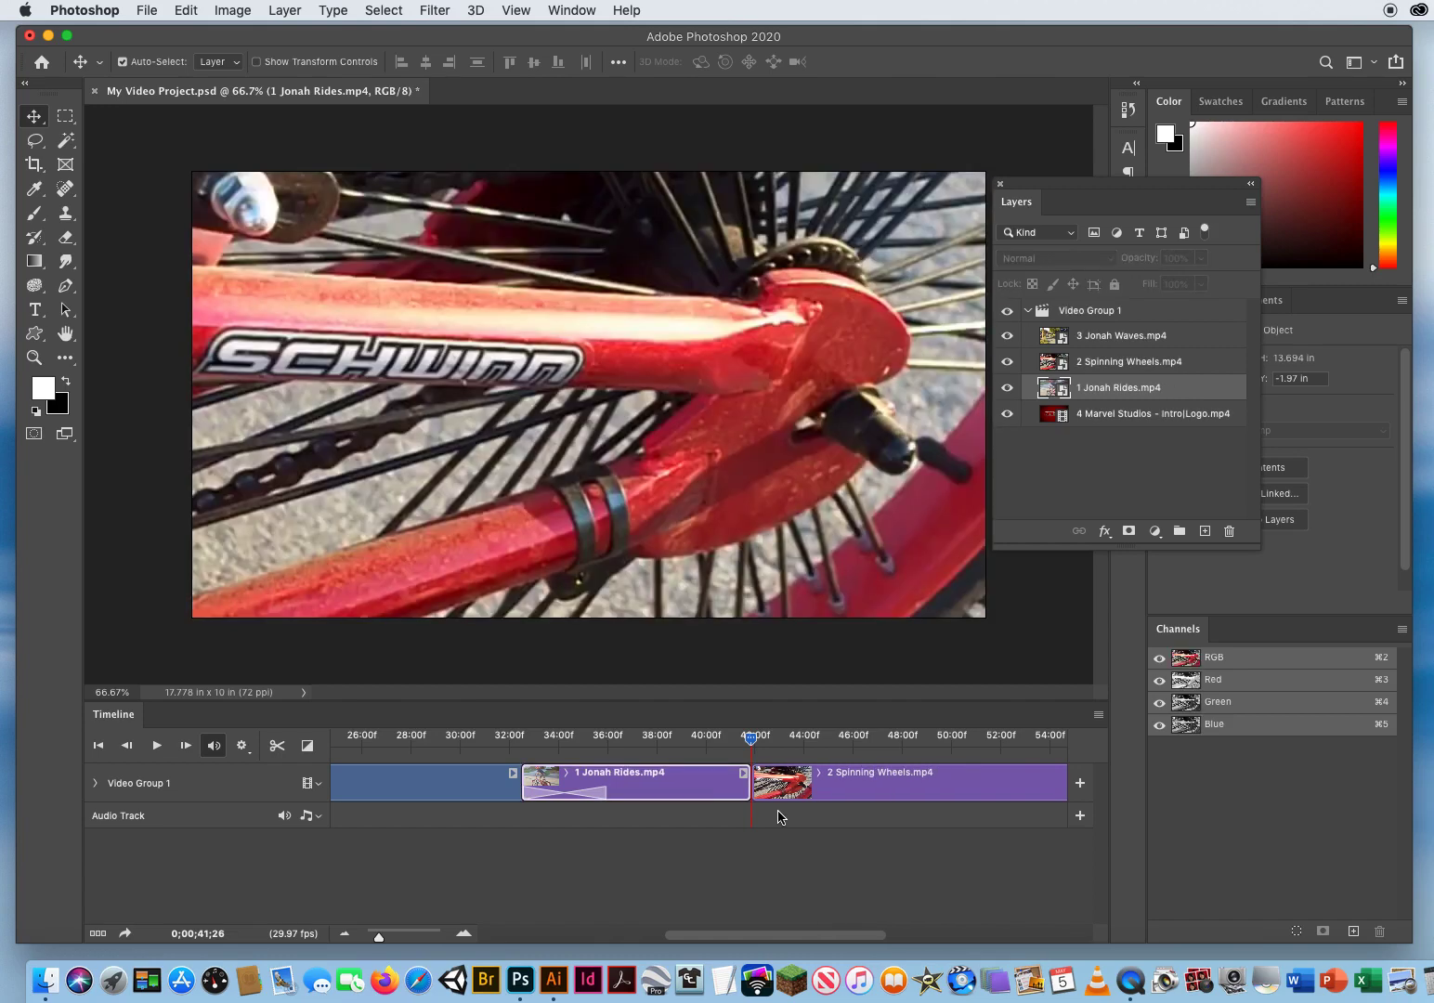
Trim the end of the 2 Spinning Wheels.mp4 clip back to about 53 seconds on the timeline
{"action": "left_click_drag", "start_coordinate": [752, 743], "coordinate": [827, 789]}
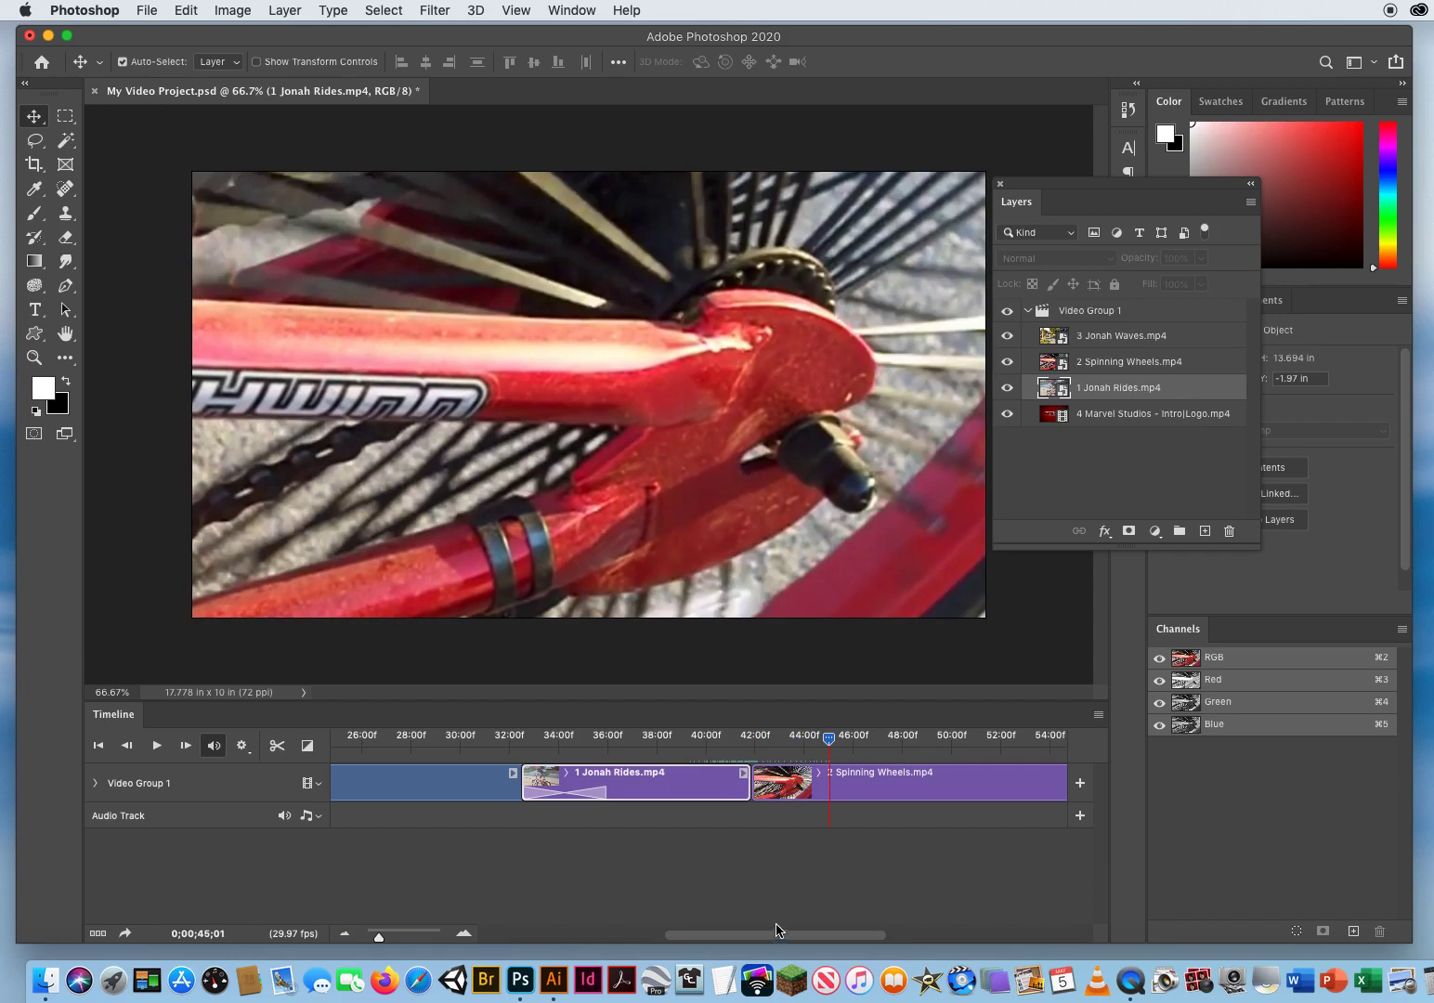
{"action": "left_click_drag", "start_coordinate": [772, 938], "coordinate": [859, 936]}
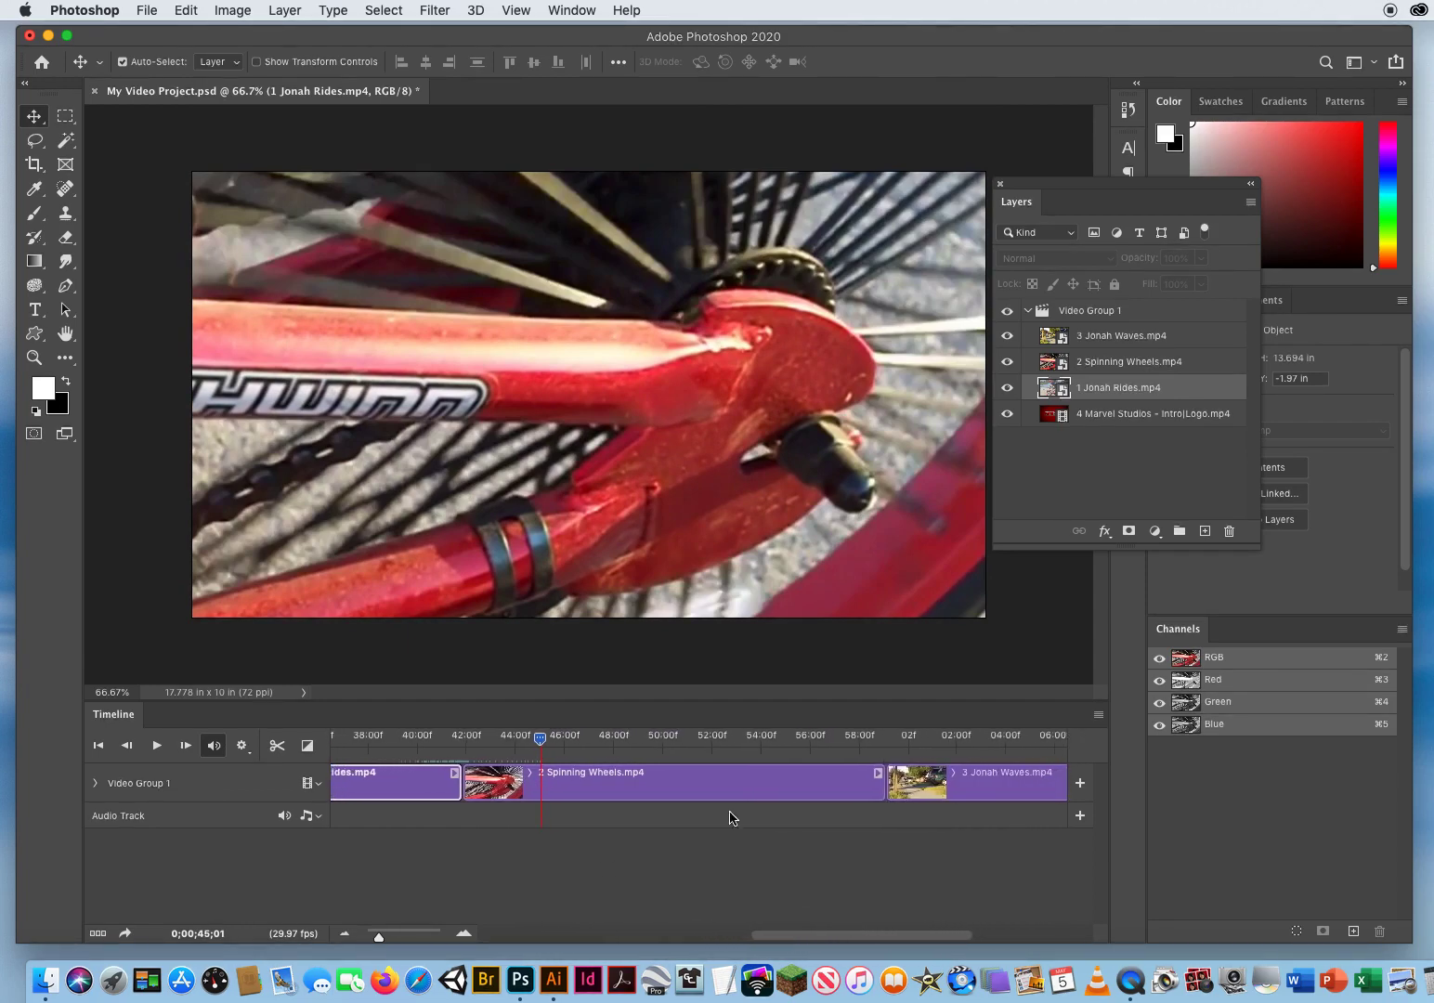
{"action": "left_click_drag", "start_coordinate": [551, 741], "coordinate": [760, 740]}
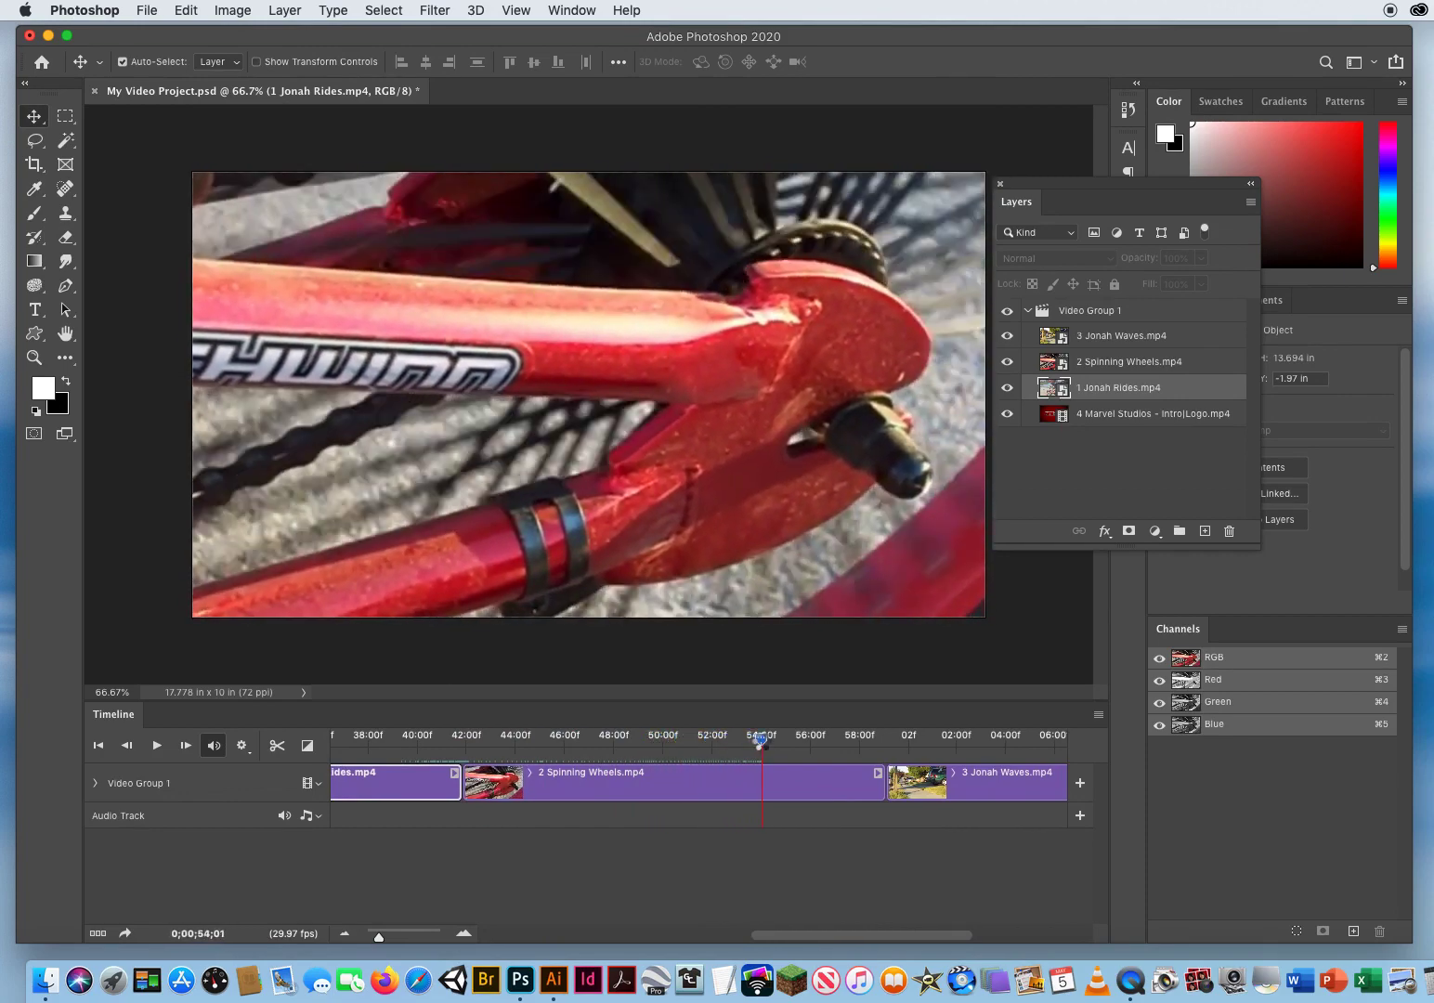
{"action": "left_click", "coordinate": [672, 790]}
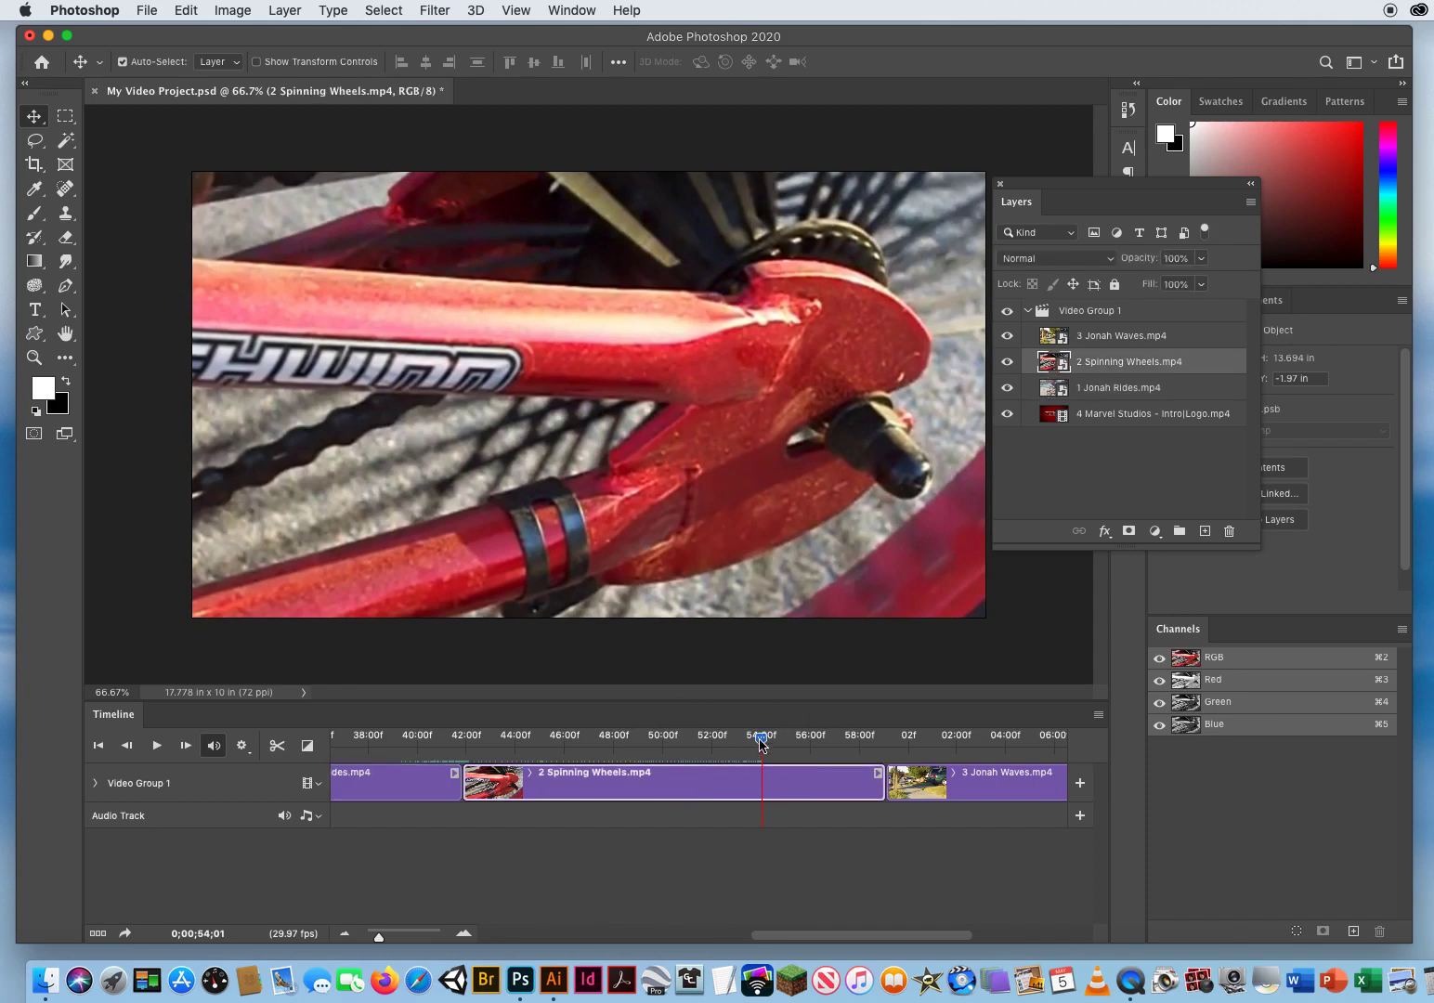
{"action": "left_click_drag", "start_coordinate": [760, 740], "coordinate": [701, 740]}
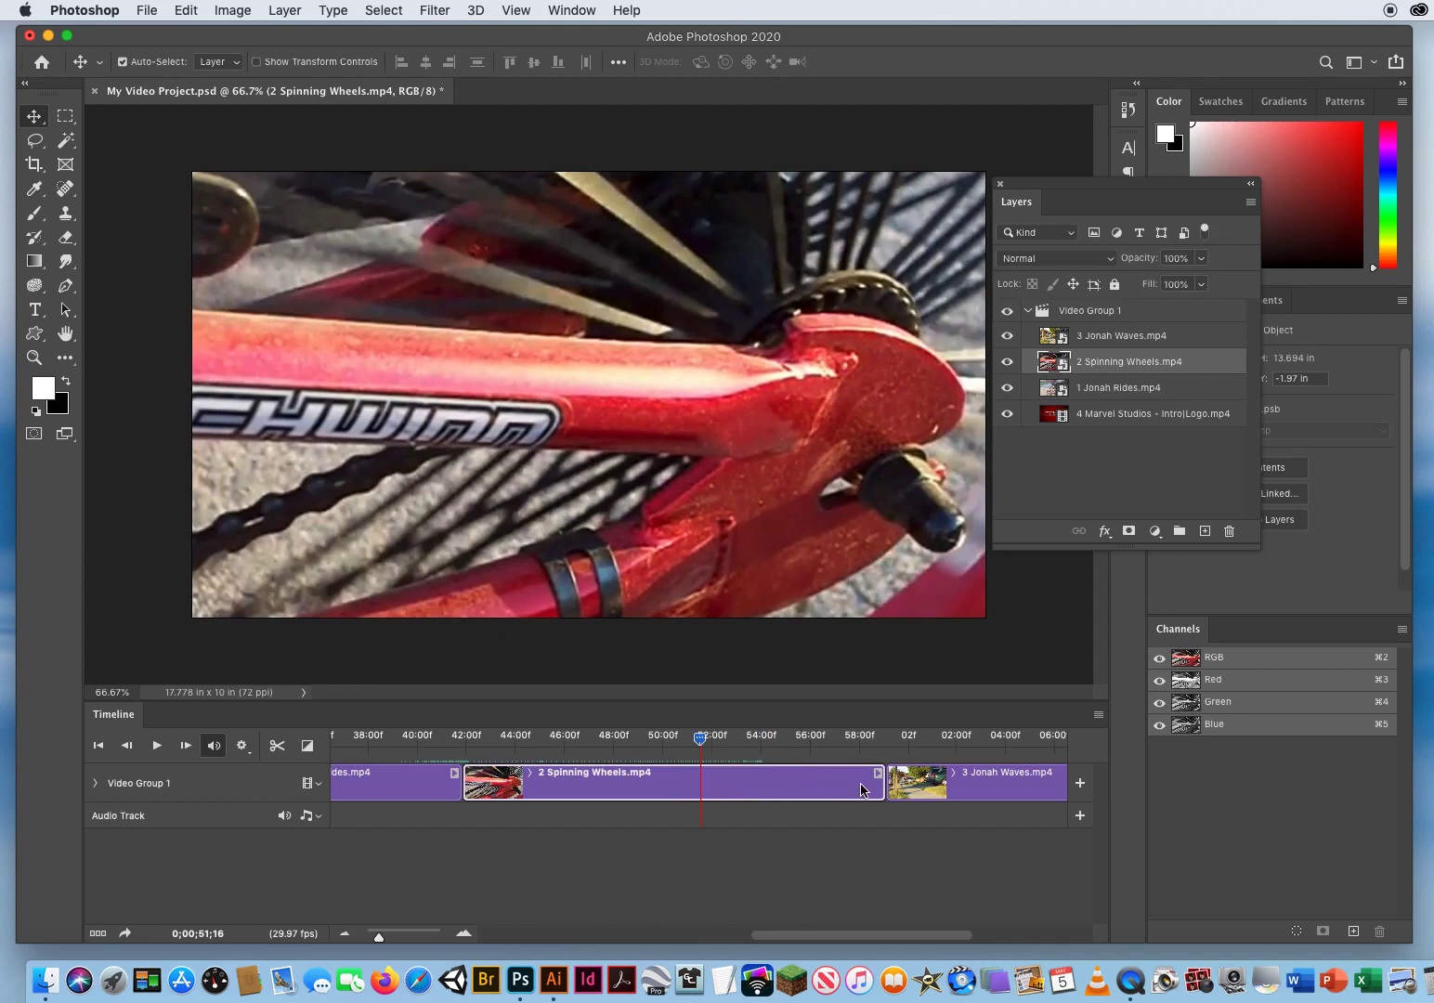
{"action": "left_click_drag", "start_coordinate": [883, 785], "coordinate": [742, 786]}
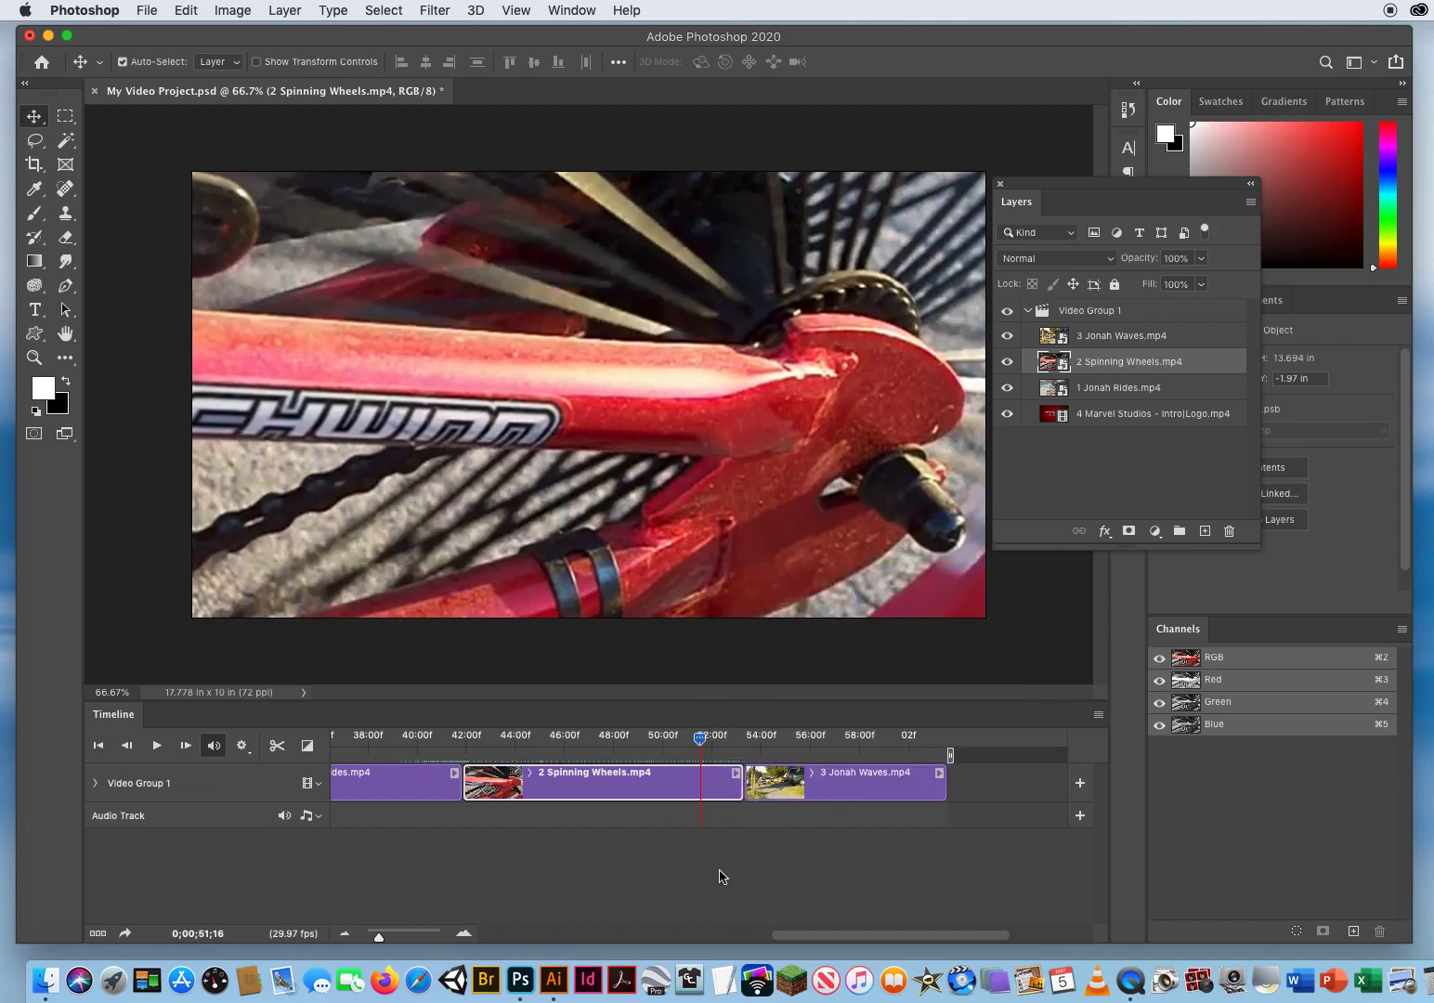
Apply a 1 s Fade With Black transition to the end of 2 Spinning Wheels.mp4
{"action": "left_click_drag", "start_coordinate": [697, 743], "coordinate": [653, 740]}
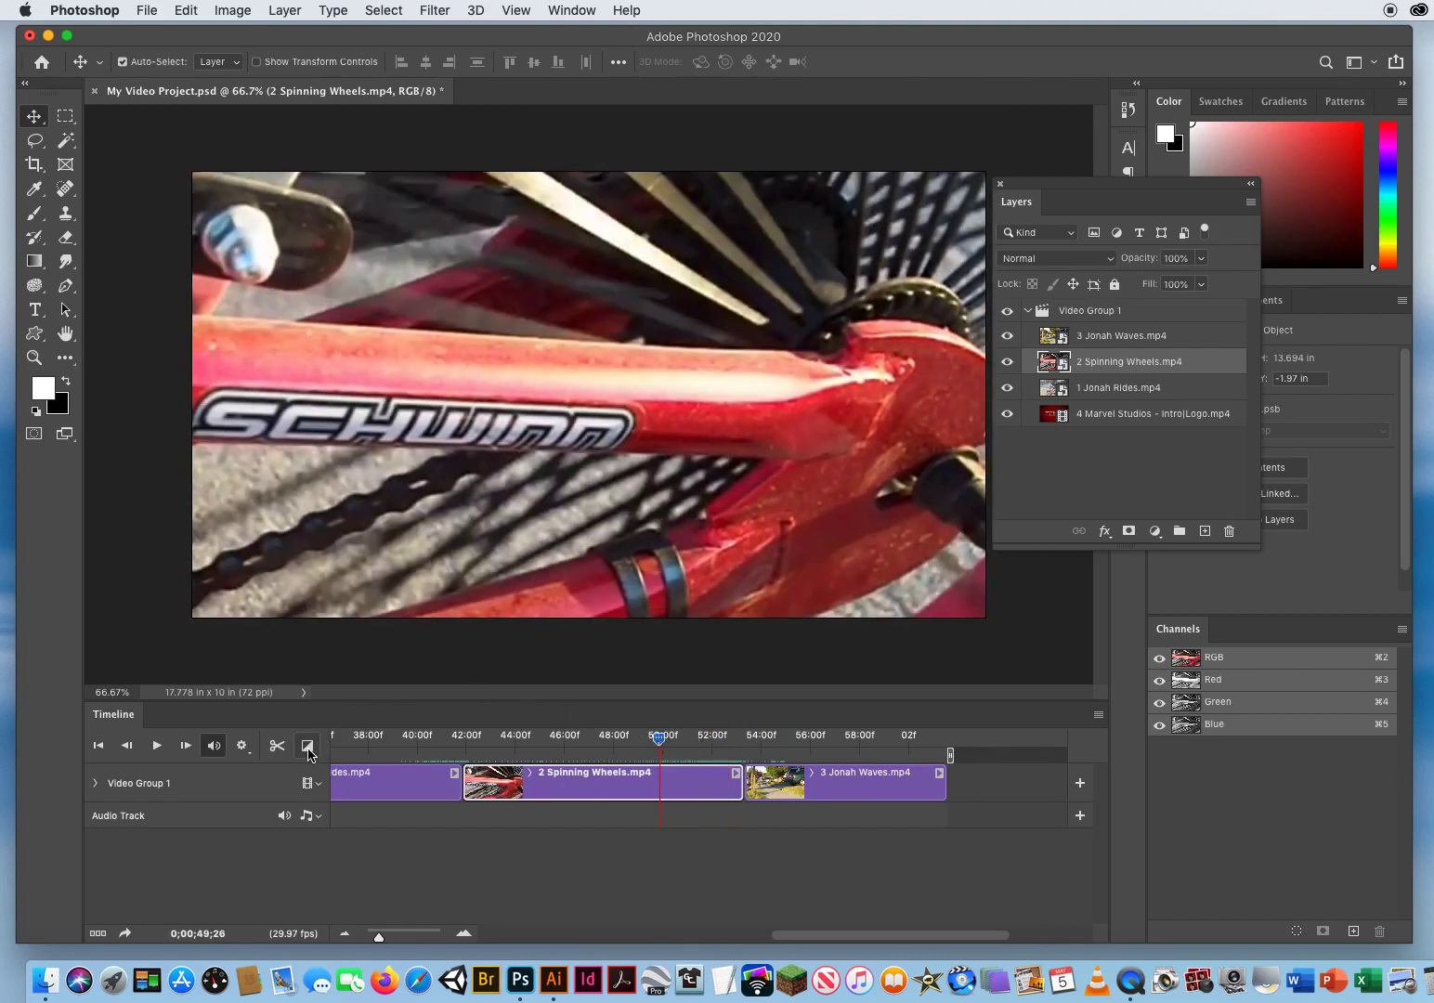
{"action": "left_click", "coordinate": [308, 746]}
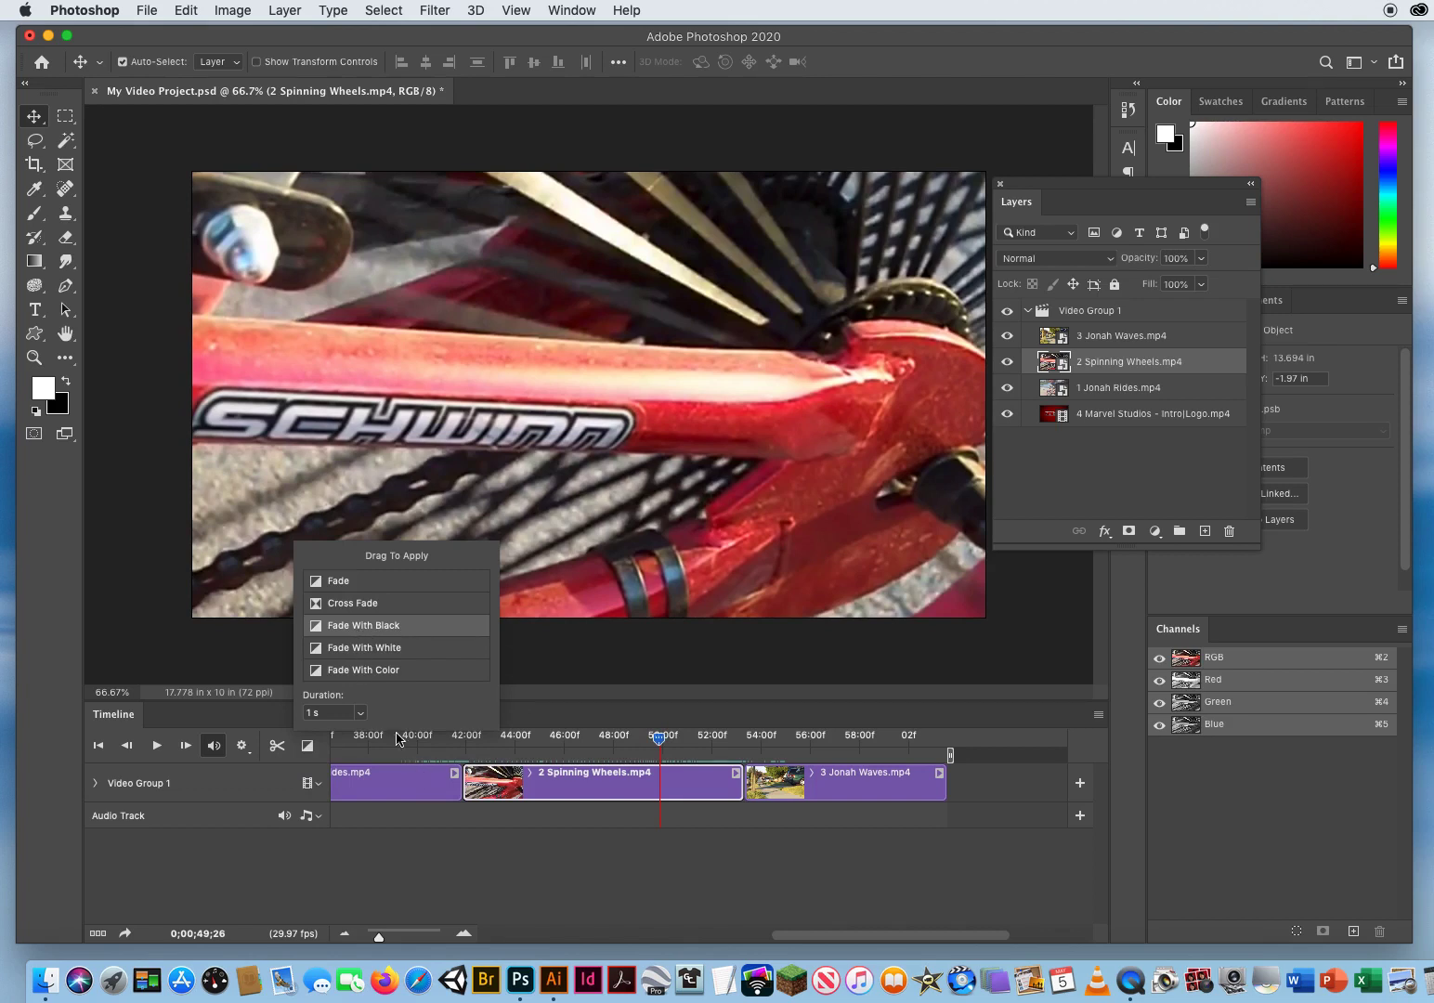
{"action": "left_click_drag", "start_coordinate": [336, 629], "coordinate": [730, 791]}
{"action": "left_click", "coordinate": [659, 741]}
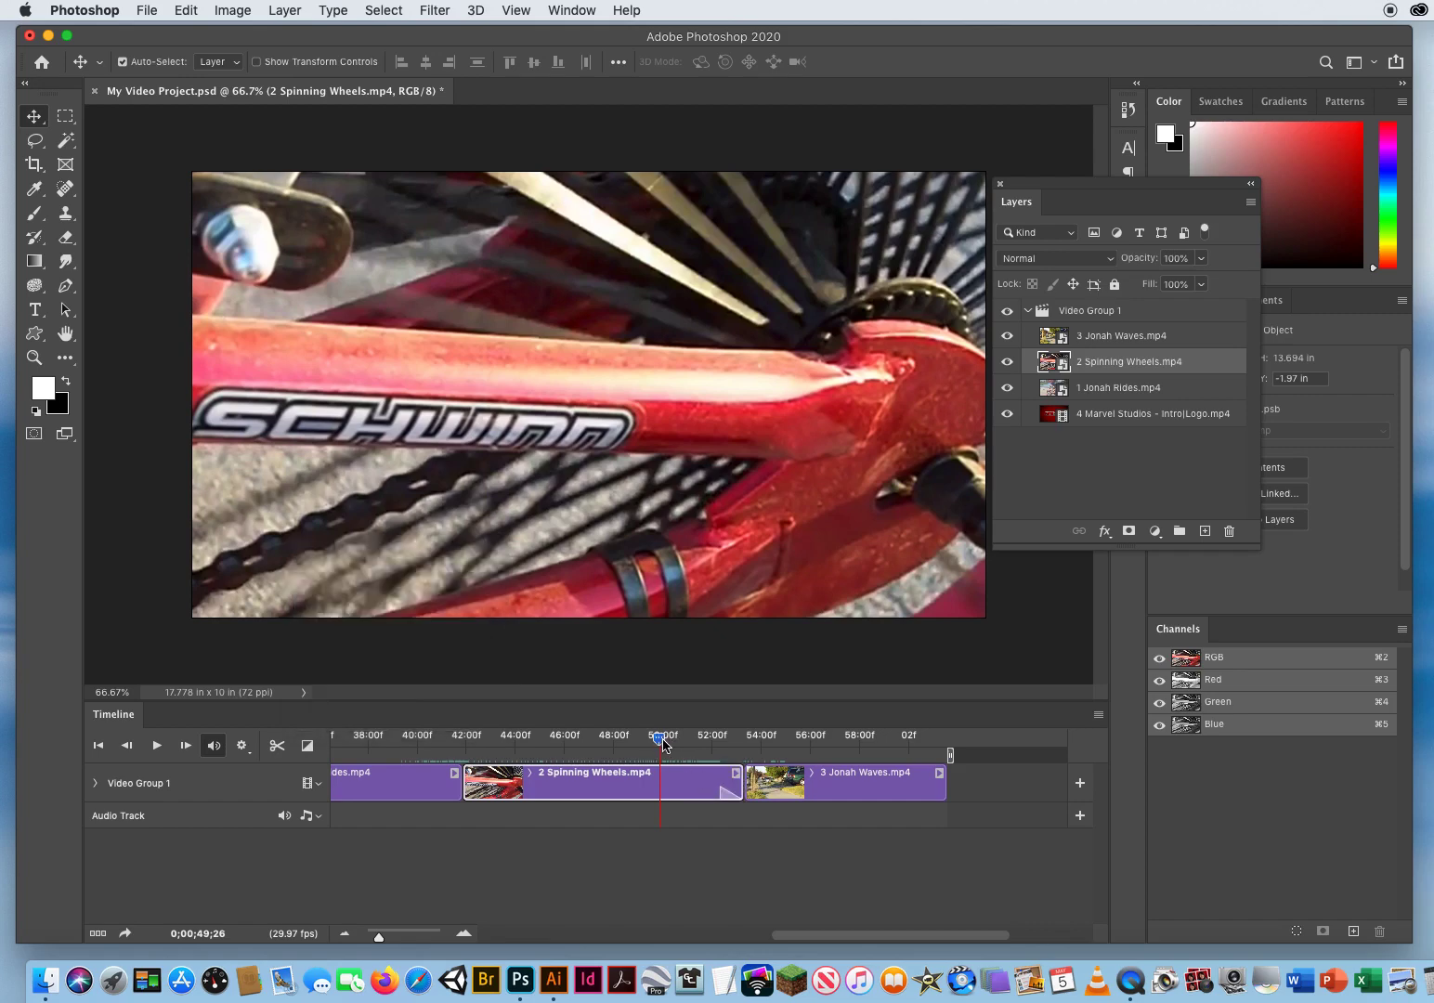
Apply a 1 s Fade With Black transition to the start of 3 Jonah Waves.mp4
{"action": "left_click_drag", "start_coordinate": [662, 743], "coordinate": [862, 743]}
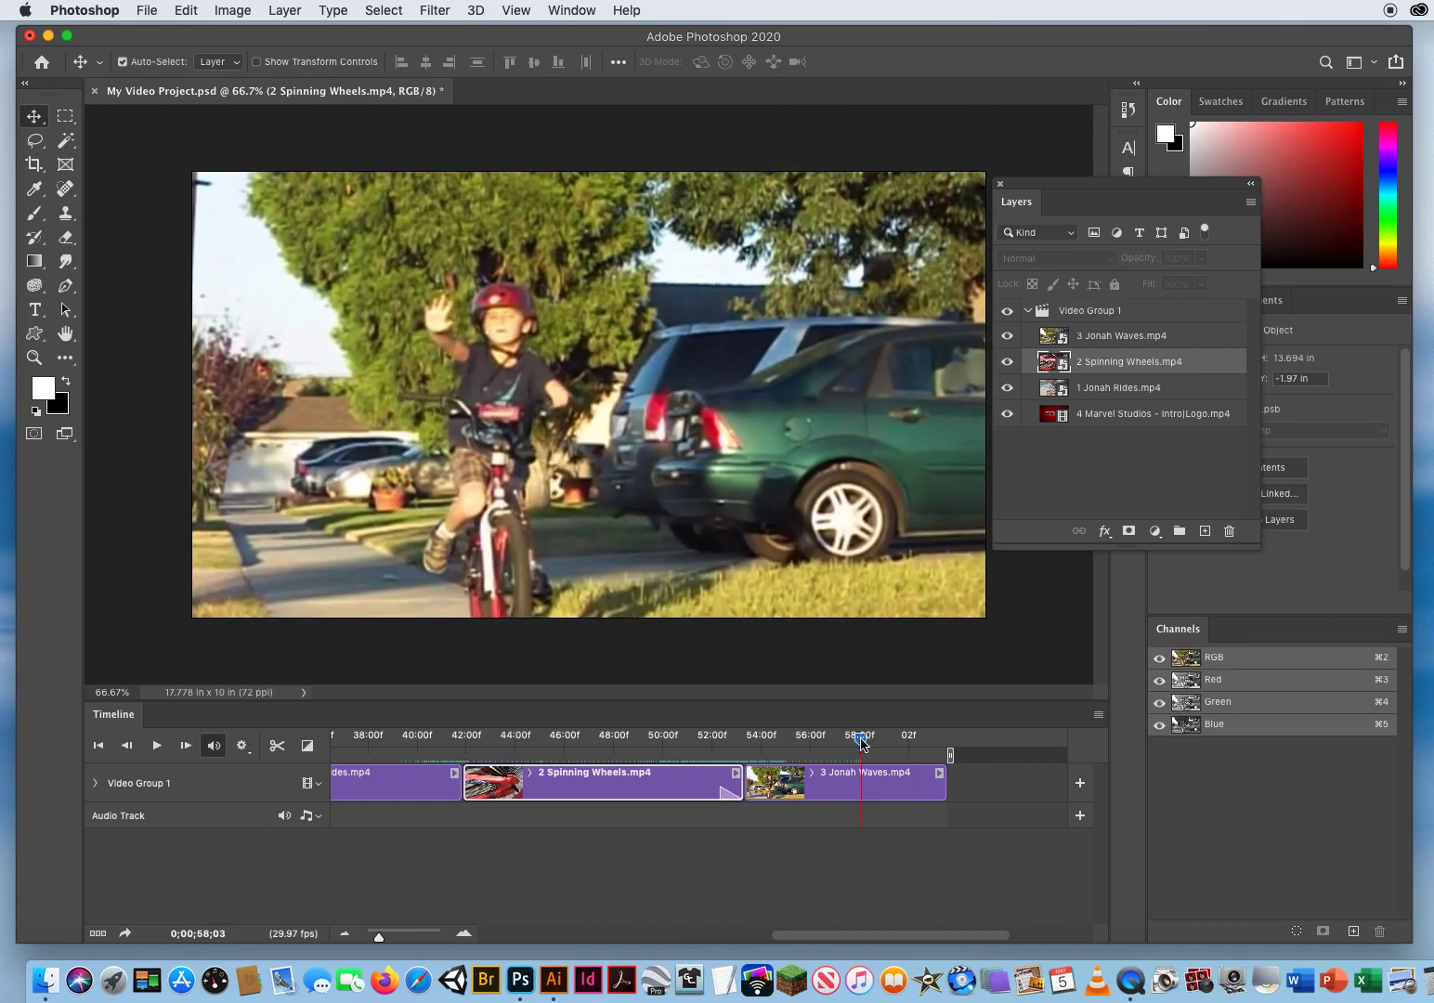
{"action": "left_click", "coordinate": [849, 794]}
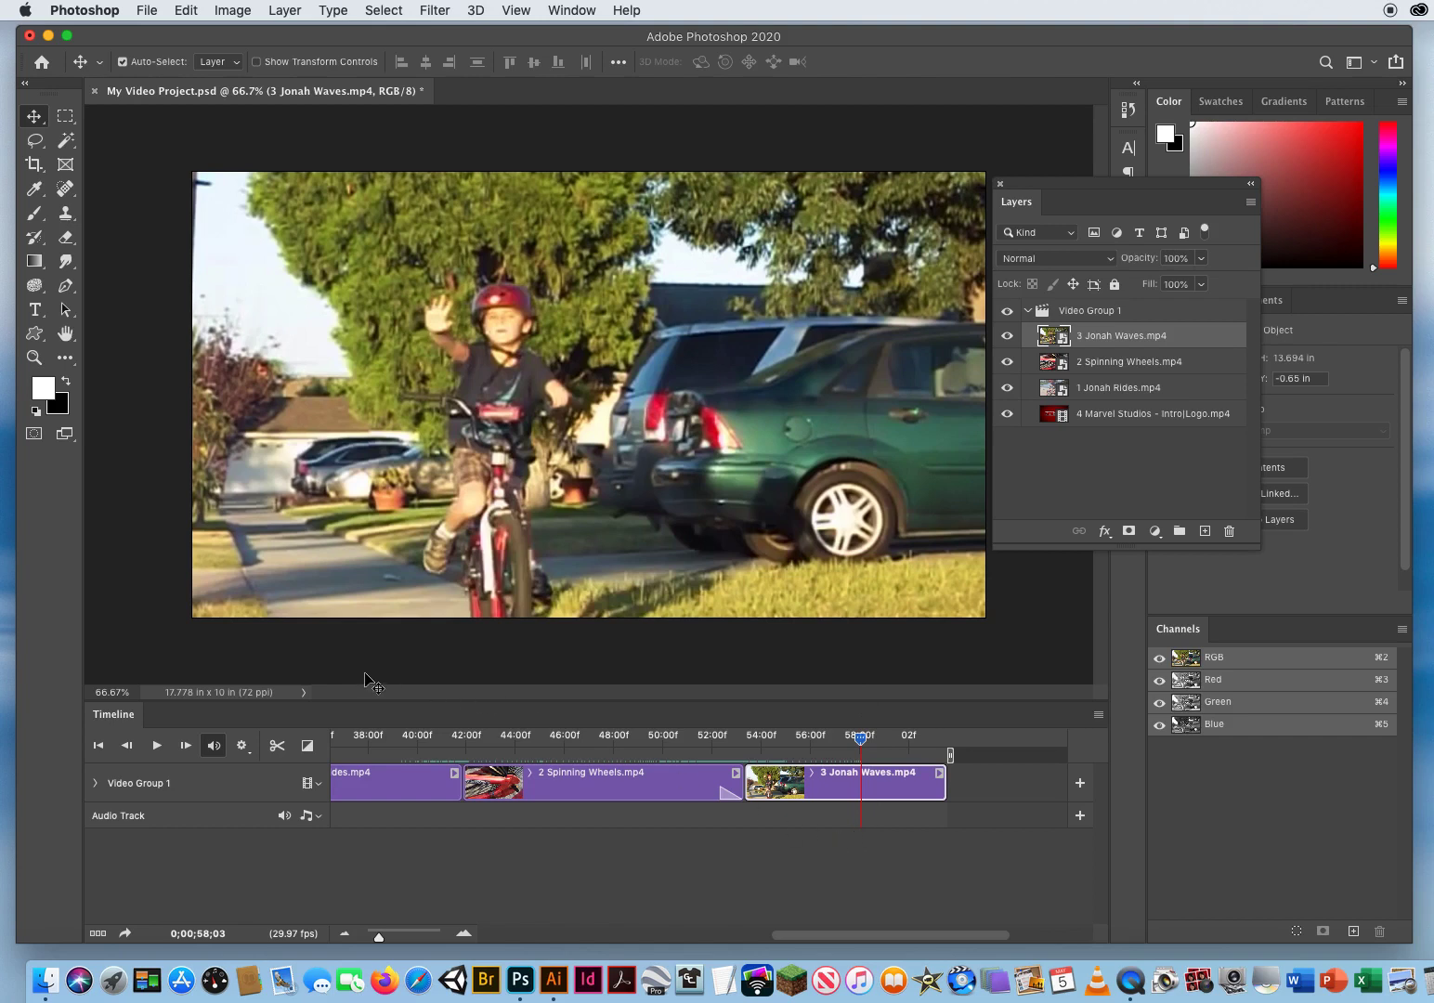
{"action": "left_click", "coordinate": [309, 747]}
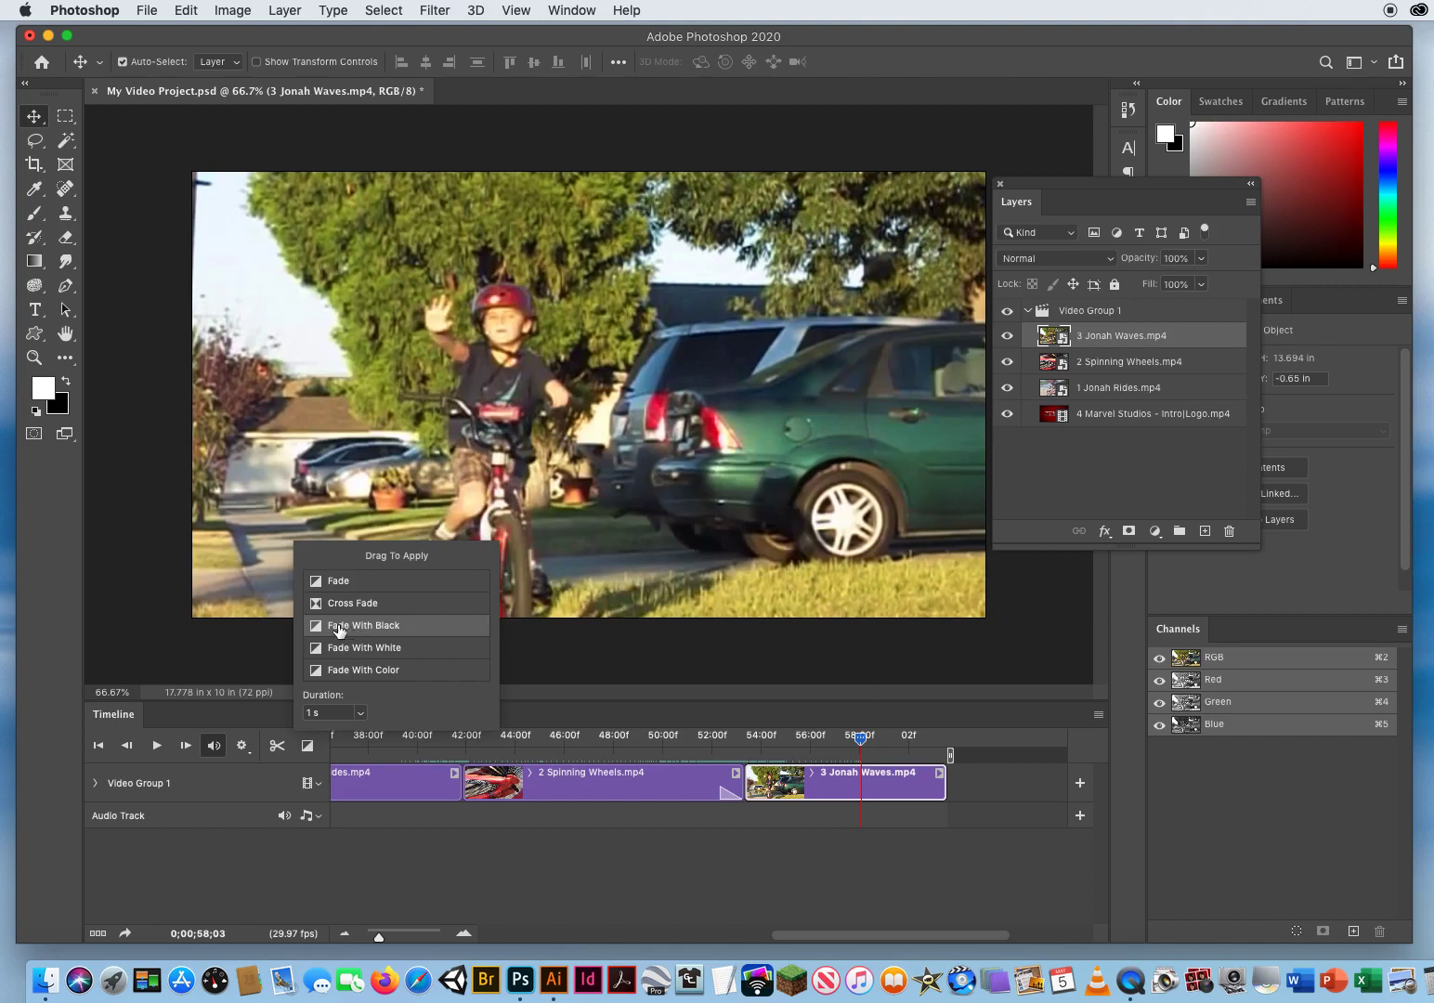
{"action": "left_click_drag", "start_coordinate": [339, 630], "coordinate": [758, 791]}
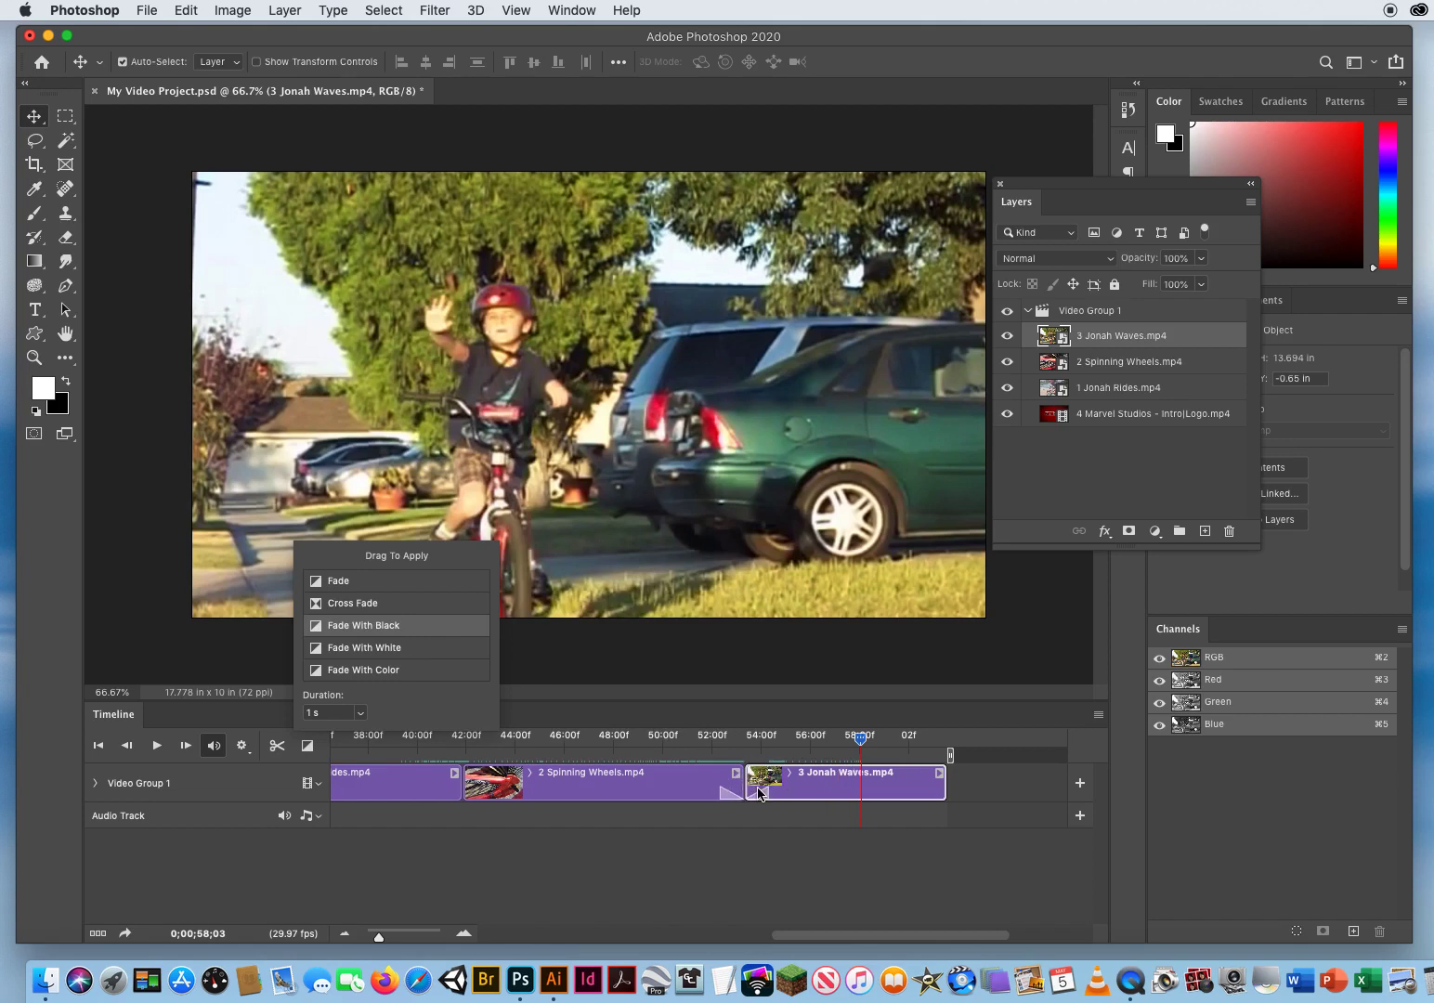
Preview the black fades between 2 Spinning Wheels.mp4 and 3 Jonah Waves.mp4 by playing from 0;00;50;13
{"action": "left_click", "coordinate": [712, 734]}
{"action": "left_click", "coordinate": [674, 738]}
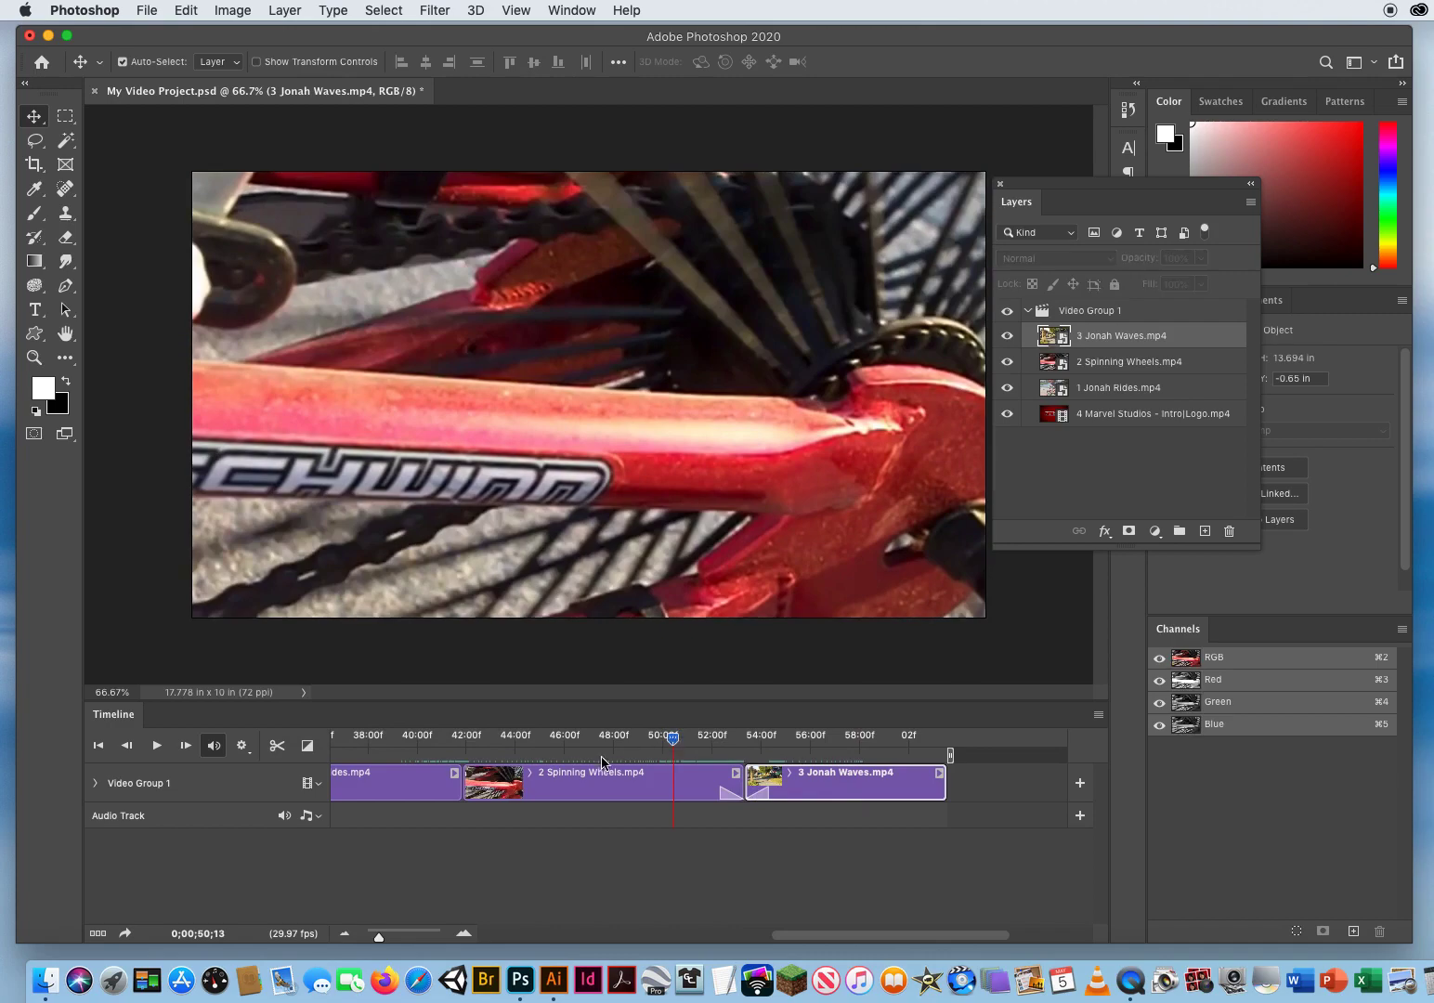
{"action": "key", "text": "space"}
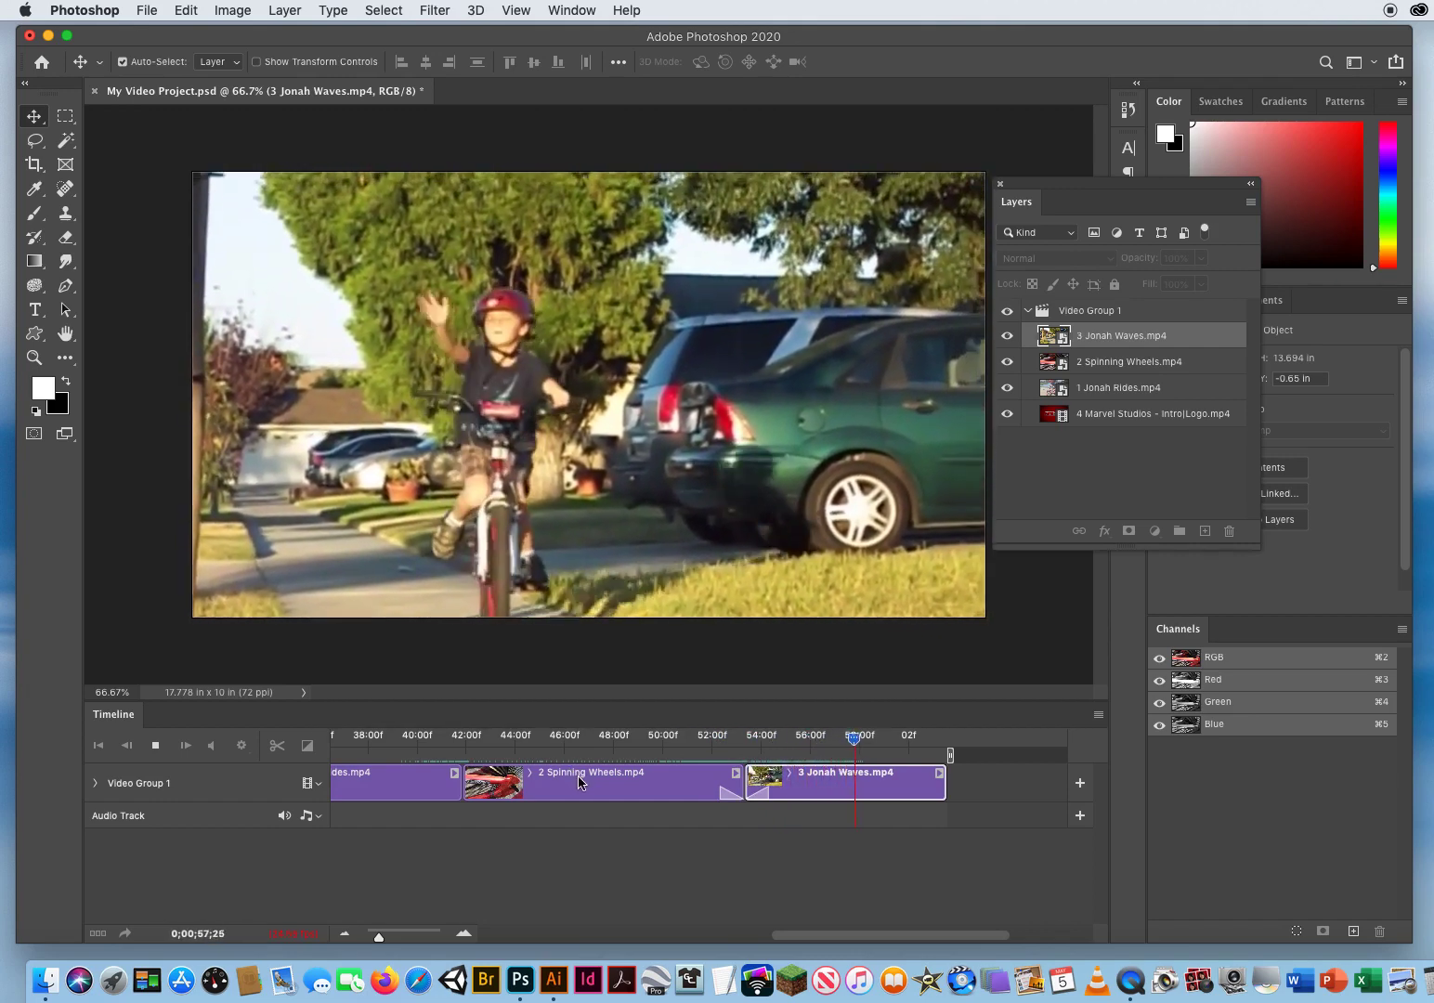
{"action": "key", "text": "space"}
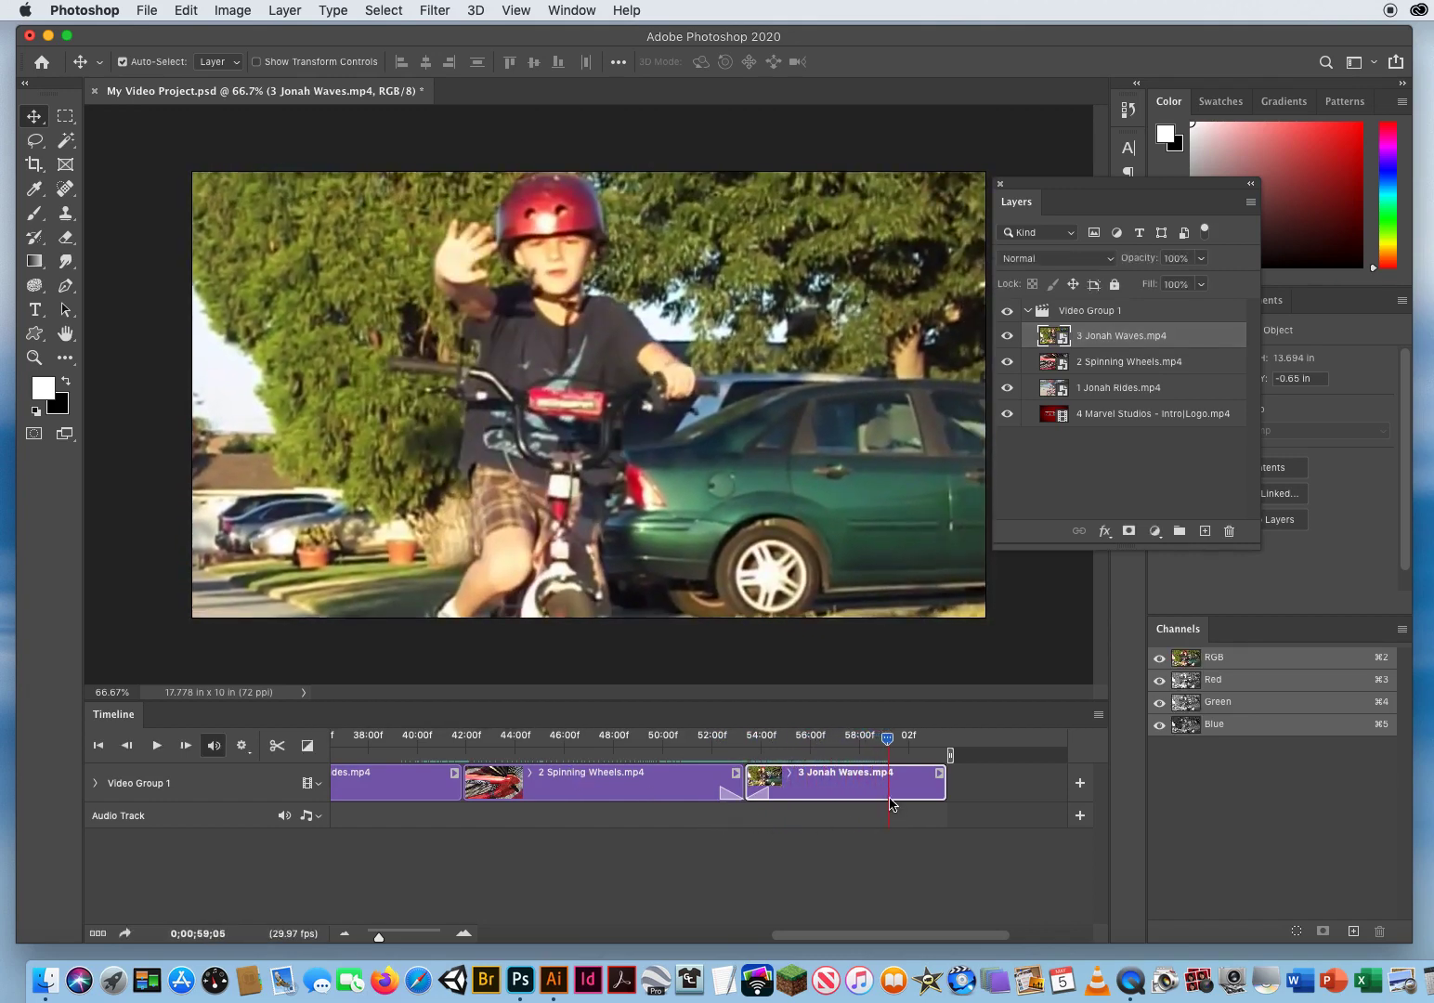
Apply a 1 s Fade With Color to the end of 3 Jonah Waves.mp4, using dark green 2d5445 sampled from the car
{"action": "mouse_move", "coordinate": [889, 744]}
{"action": "left_mouse_down"}
{"action": "mouse_move", "coordinate": [854, 740]}
{"action": "mouse_move", "coordinate": [931, 740]}
{"action": "mouse_move", "coordinate": [867, 741]}
{"action": "left_mouse_up"}
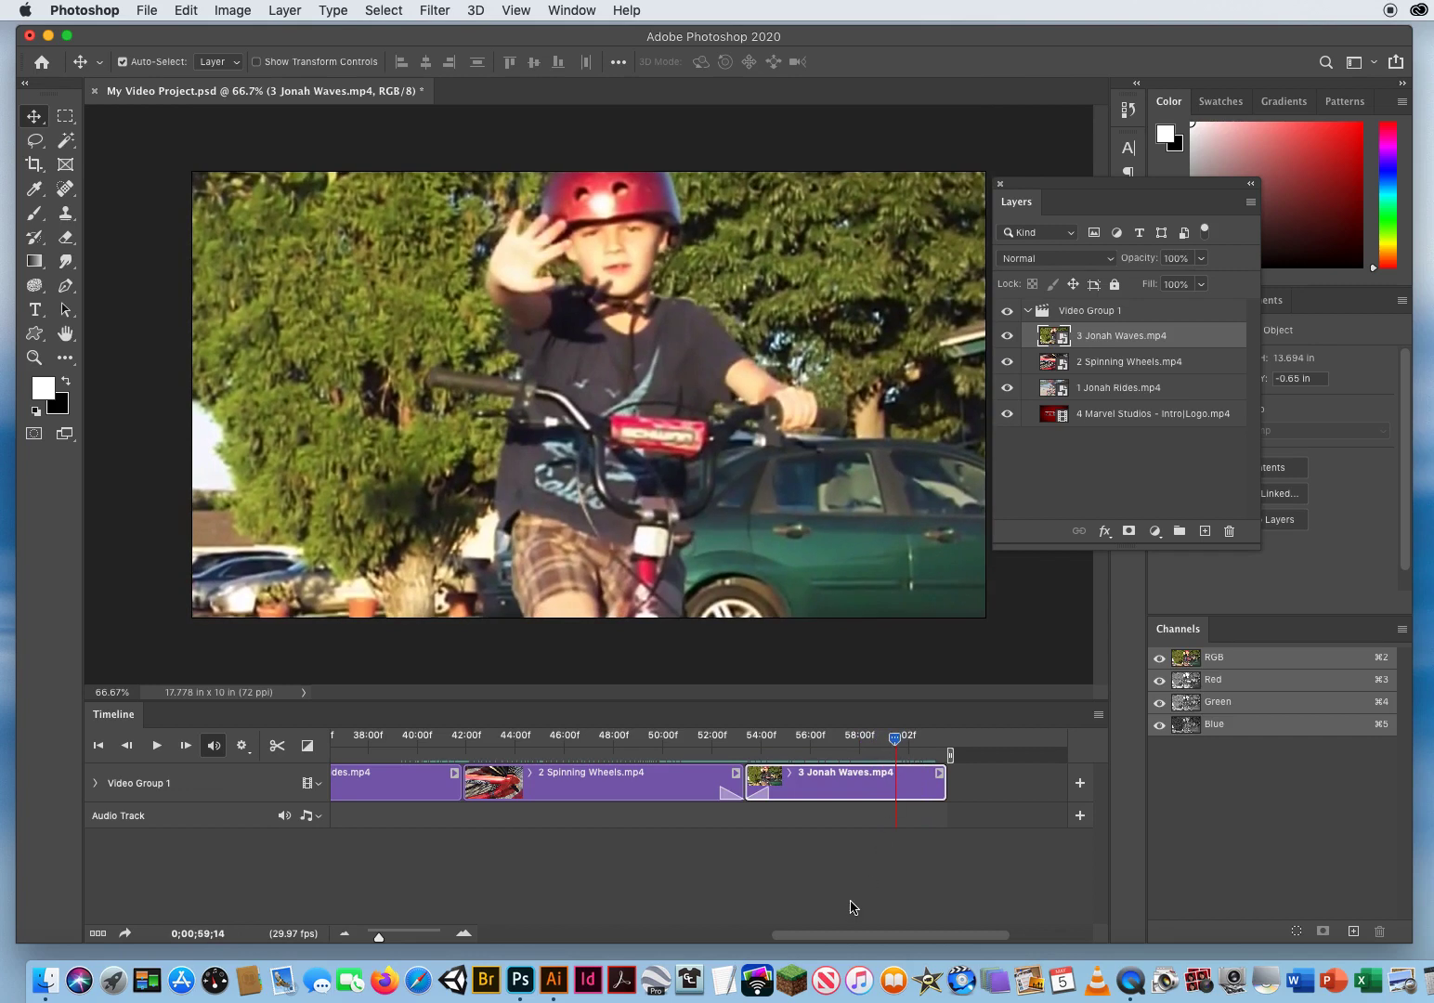
{"action": "left_click", "coordinate": [309, 746]}
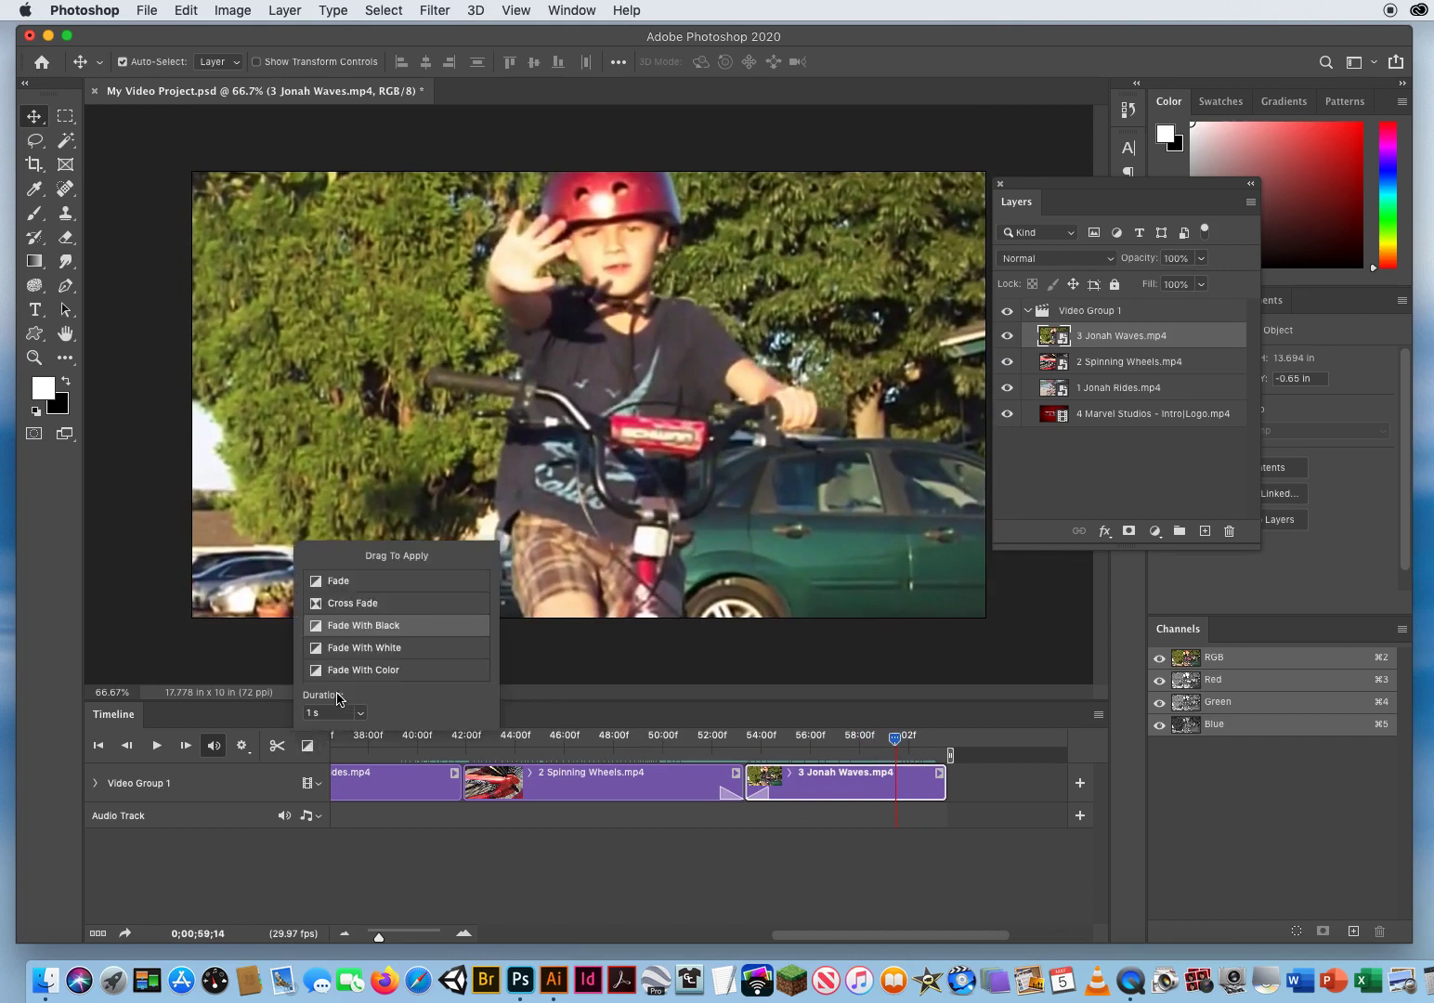
{"action": "left_click_drag", "start_coordinate": [393, 673], "coordinate": [463, 742]}
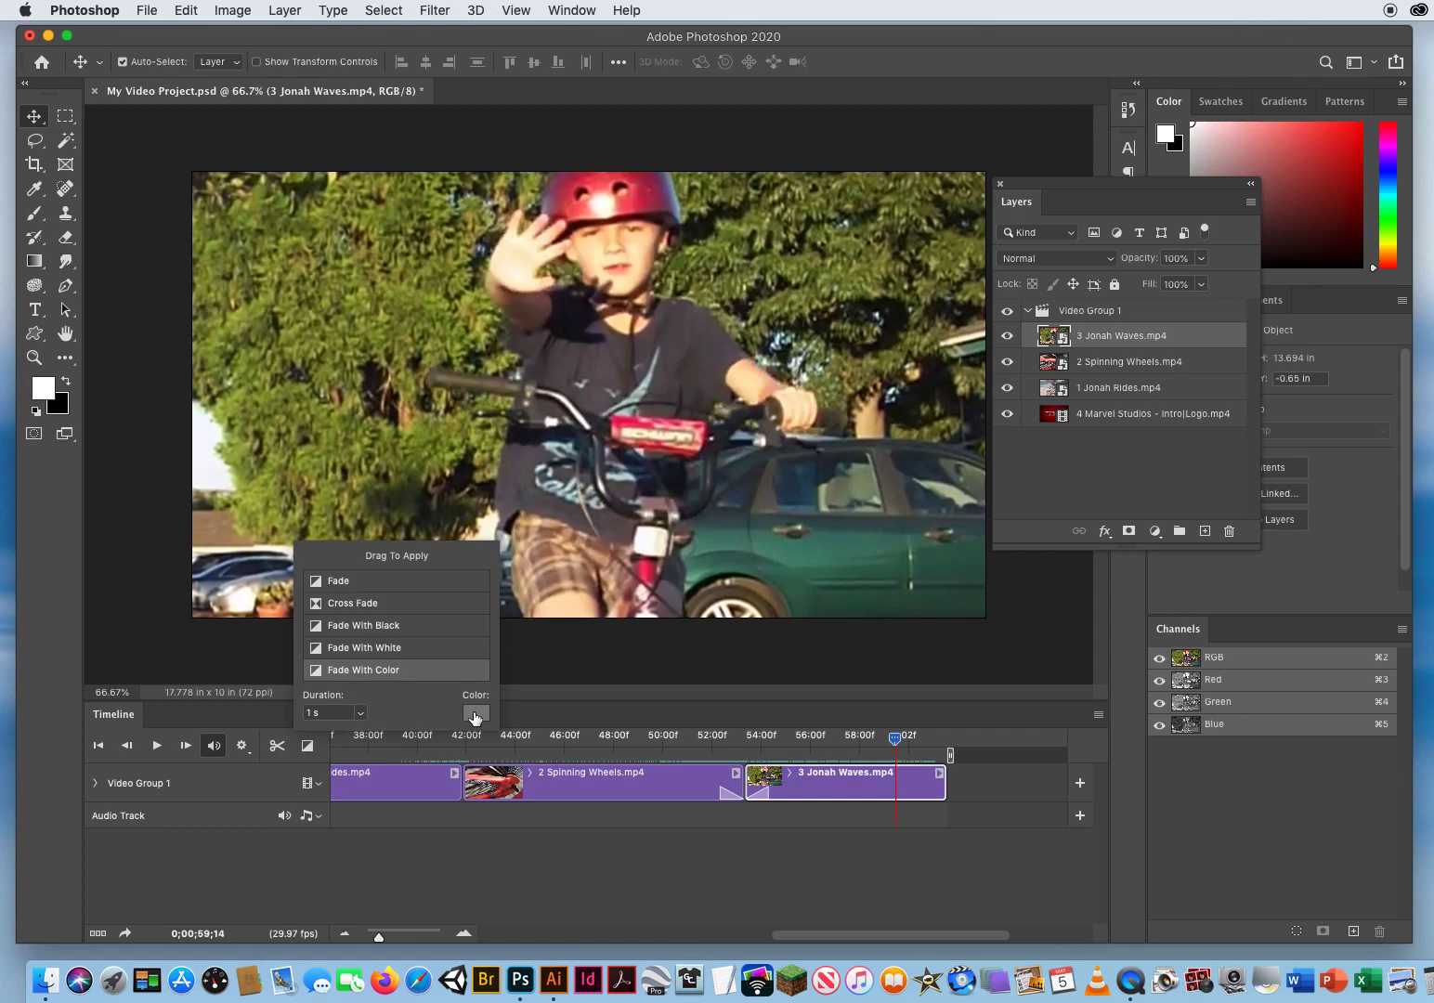
{"action": "left_click", "coordinate": [474, 715]}
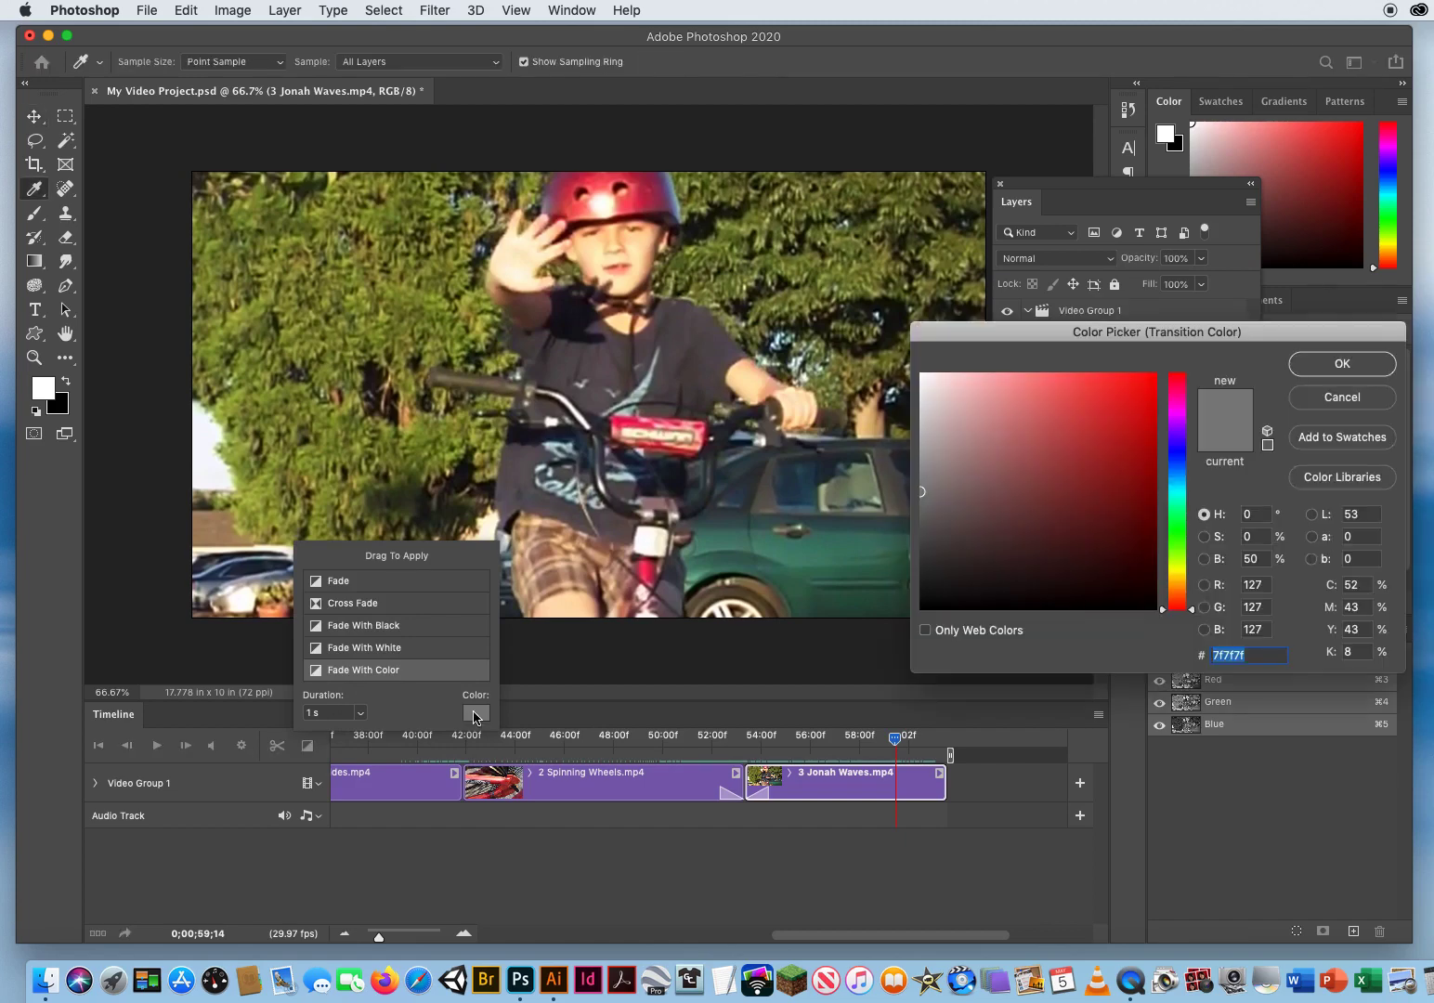
{"action": "left_click", "coordinate": [780, 567]}
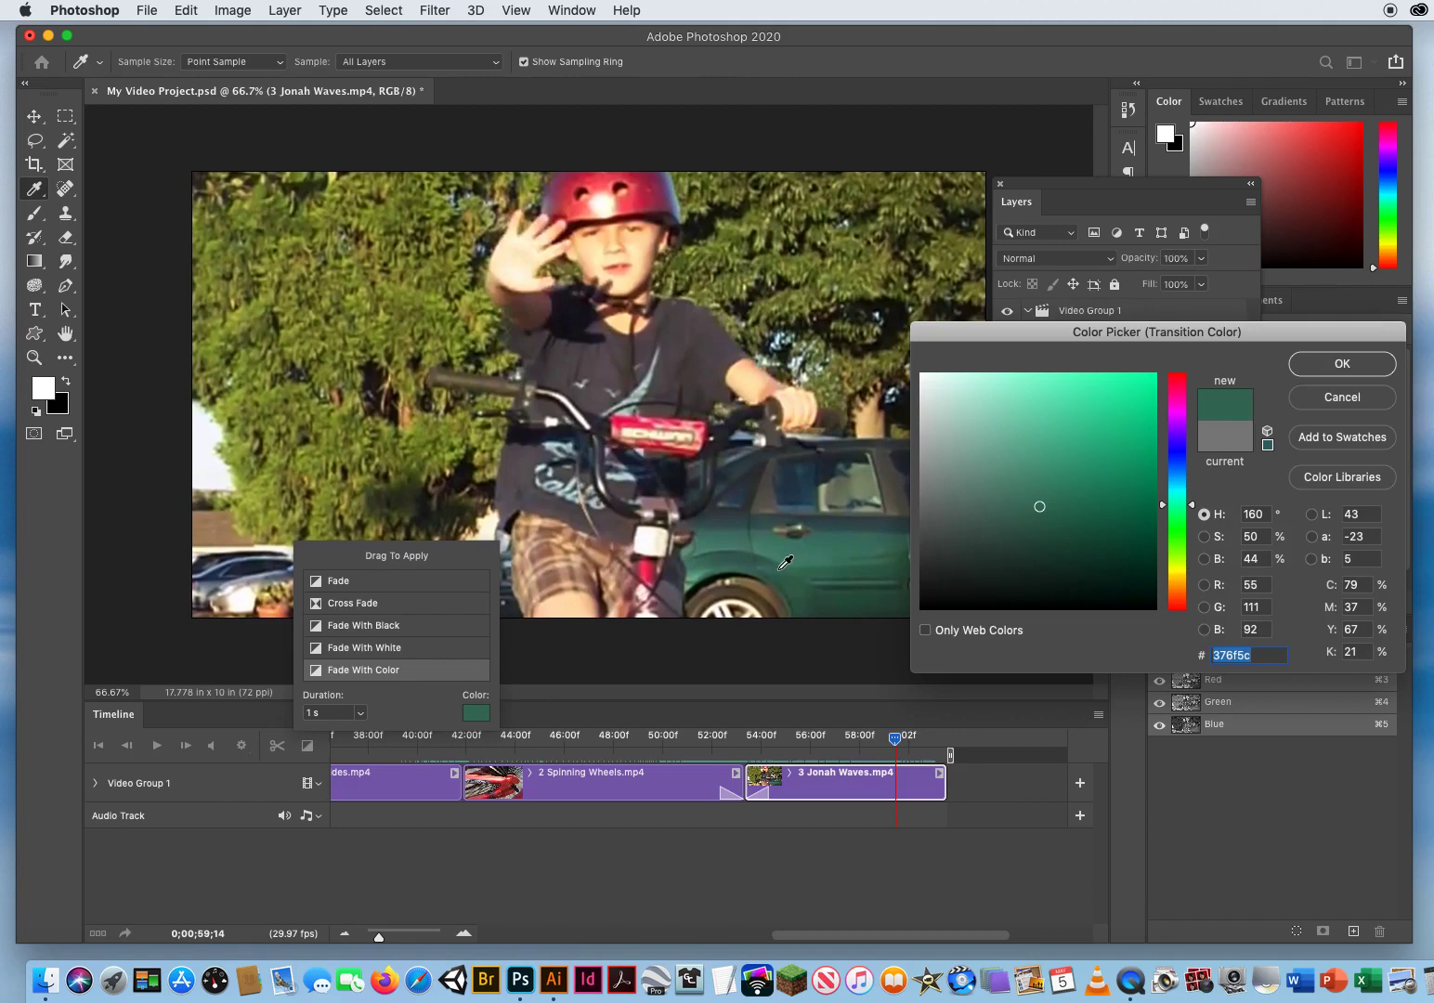
{"action": "left_click", "coordinate": [833, 600]}
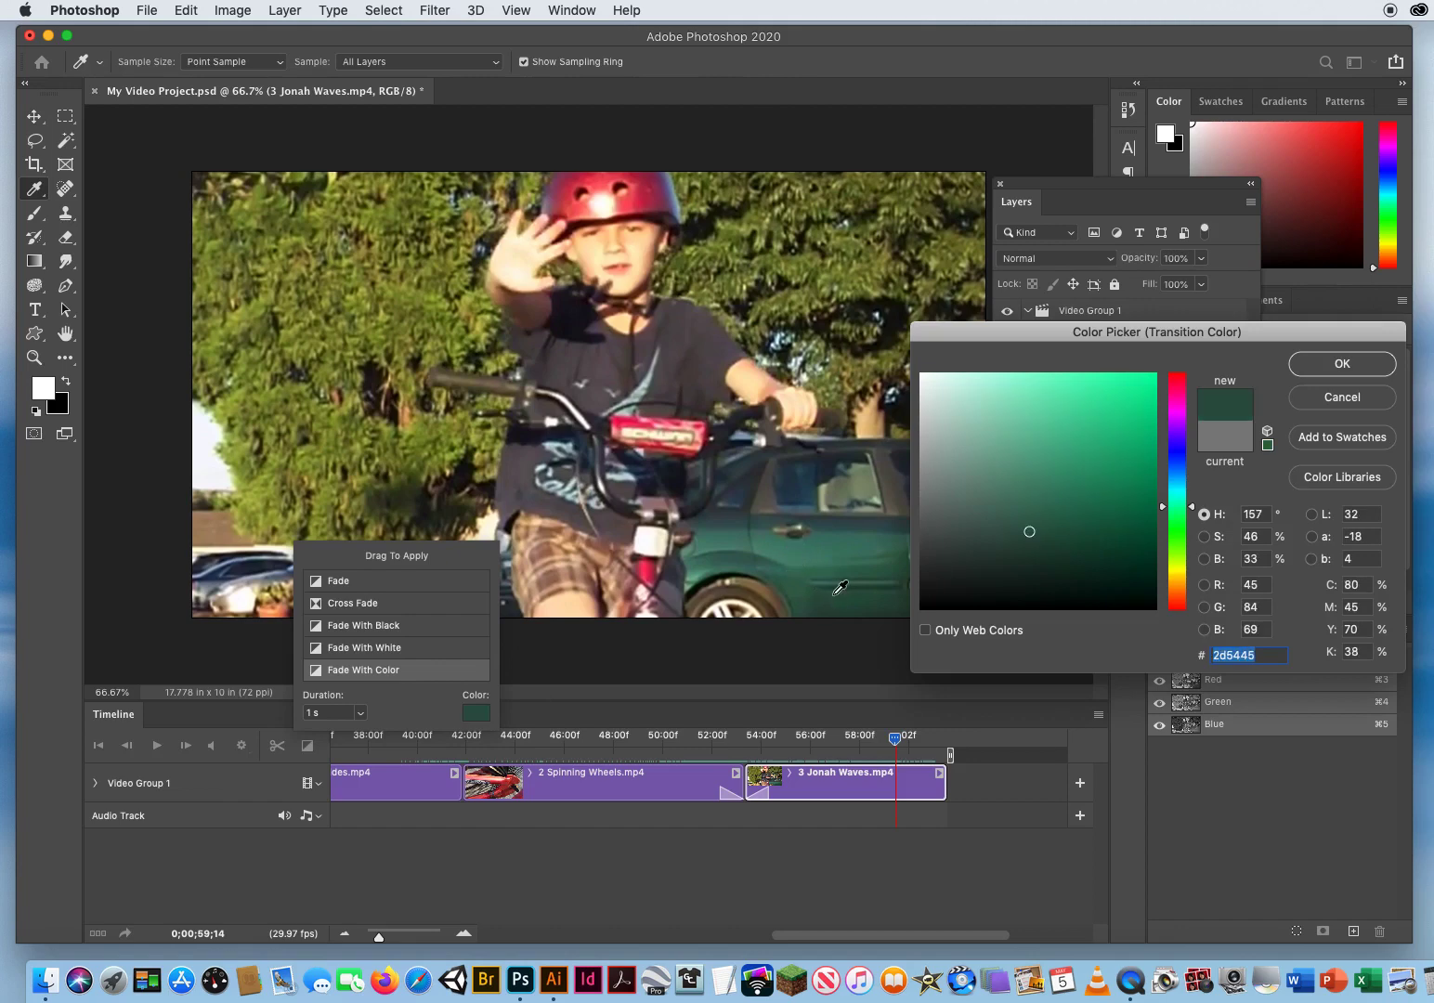
{"action": "left_click", "coordinate": [1342, 364]}
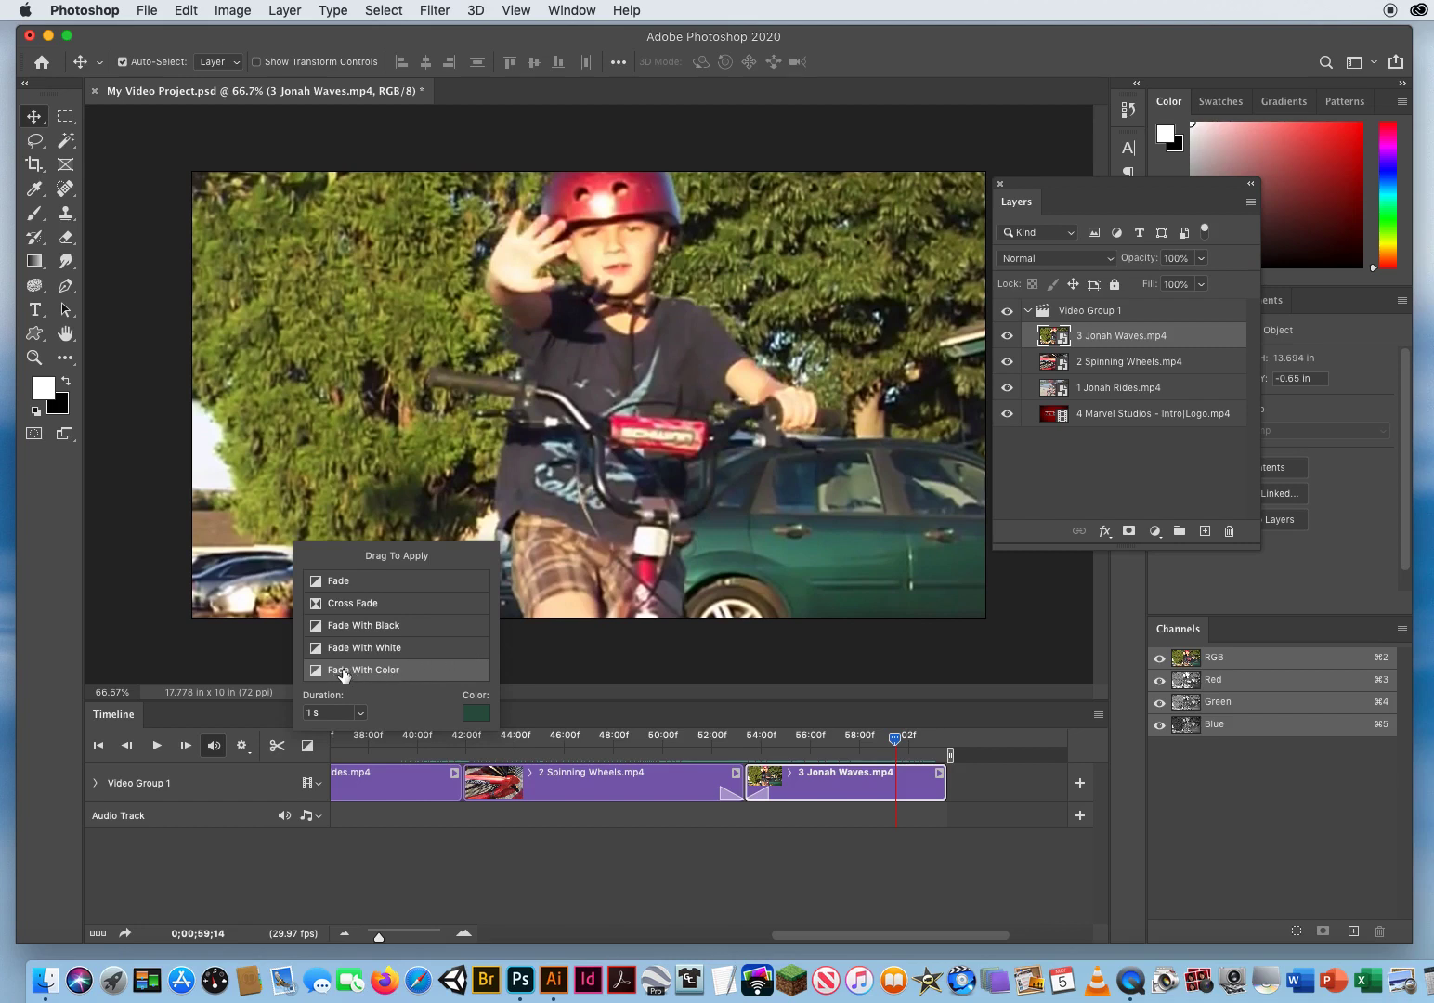
{"action": "left_click_drag", "start_coordinate": [343, 674], "coordinate": [935, 796]}
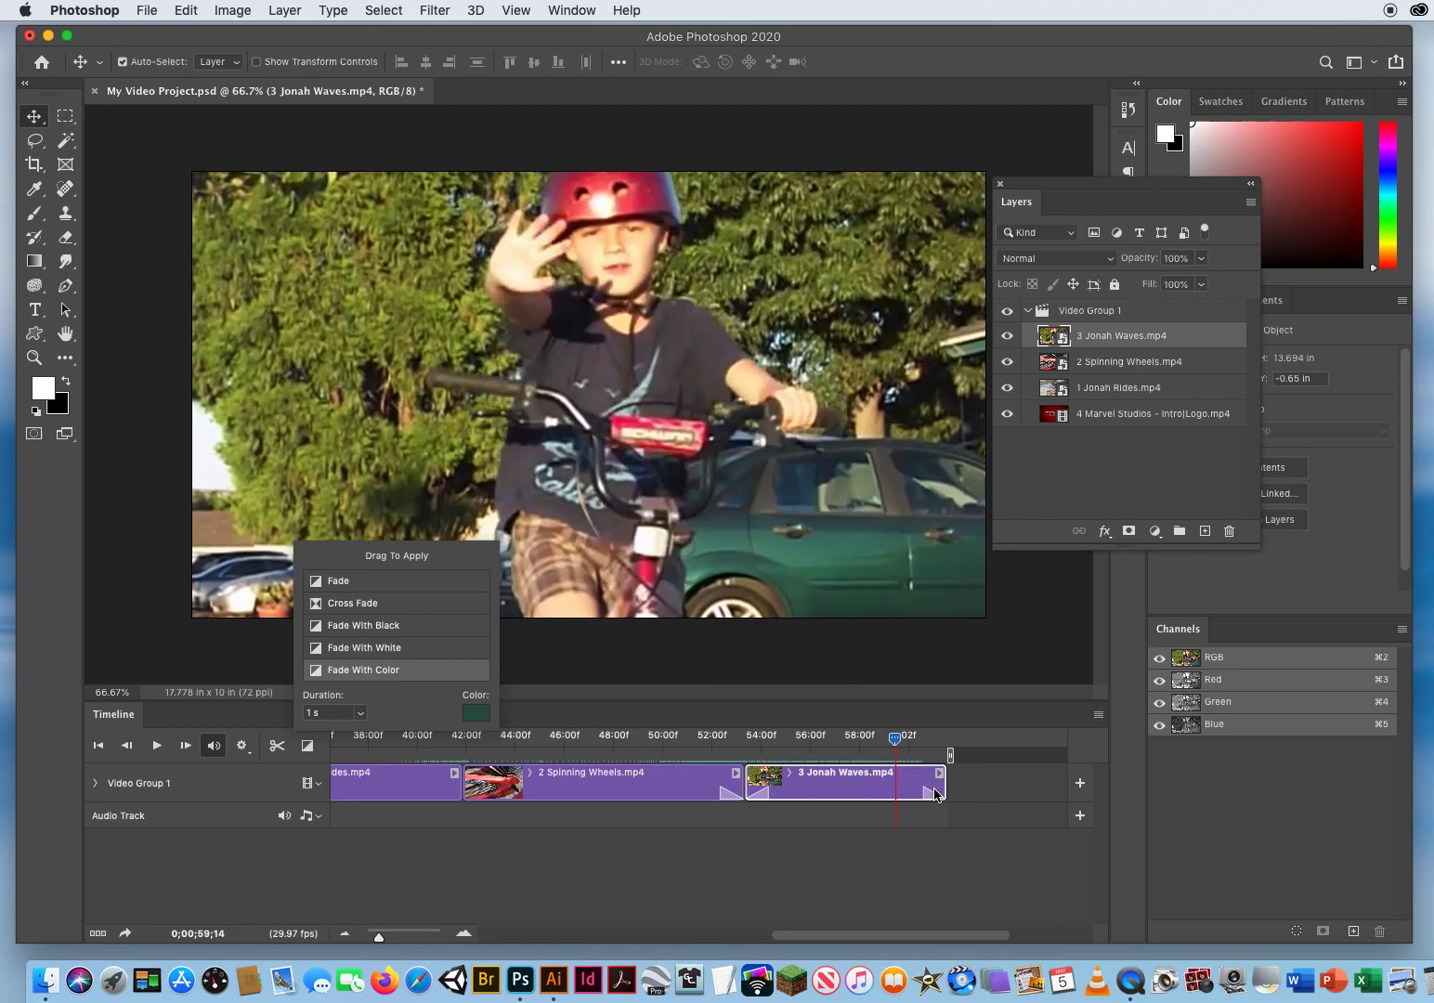
Lengthen the color fade ending 3 Jonah Waves.mp4 to about 3 seconds and trim the clip's end to about 0;01;00;09
{"action": "left_click", "coordinate": [888, 742]}
{"action": "mouse_move", "coordinate": [896, 740]}
{"action": "left_mouse_down"}
{"action": "mouse_move", "coordinate": [848, 740]}
{"action": "mouse_move", "coordinate": [945, 736]}
{"action": "mouse_move", "coordinate": [871, 738]}
{"action": "mouse_move", "coordinate": [884, 740]}
{"action": "left_mouse_up"}
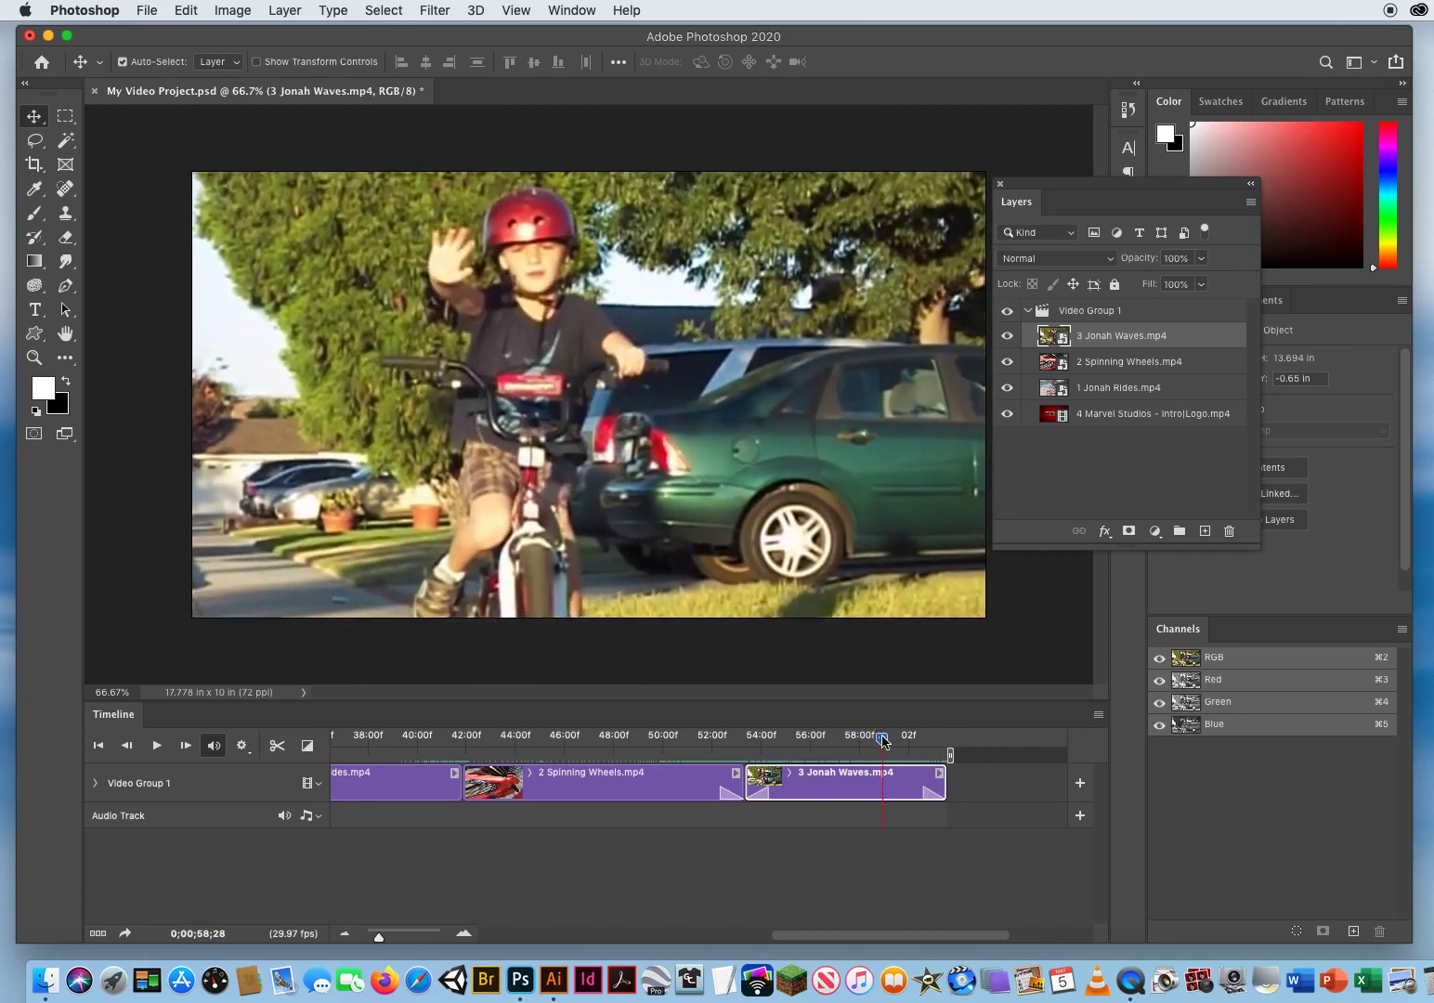
{"action": "left_click", "coordinate": [930, 794]}
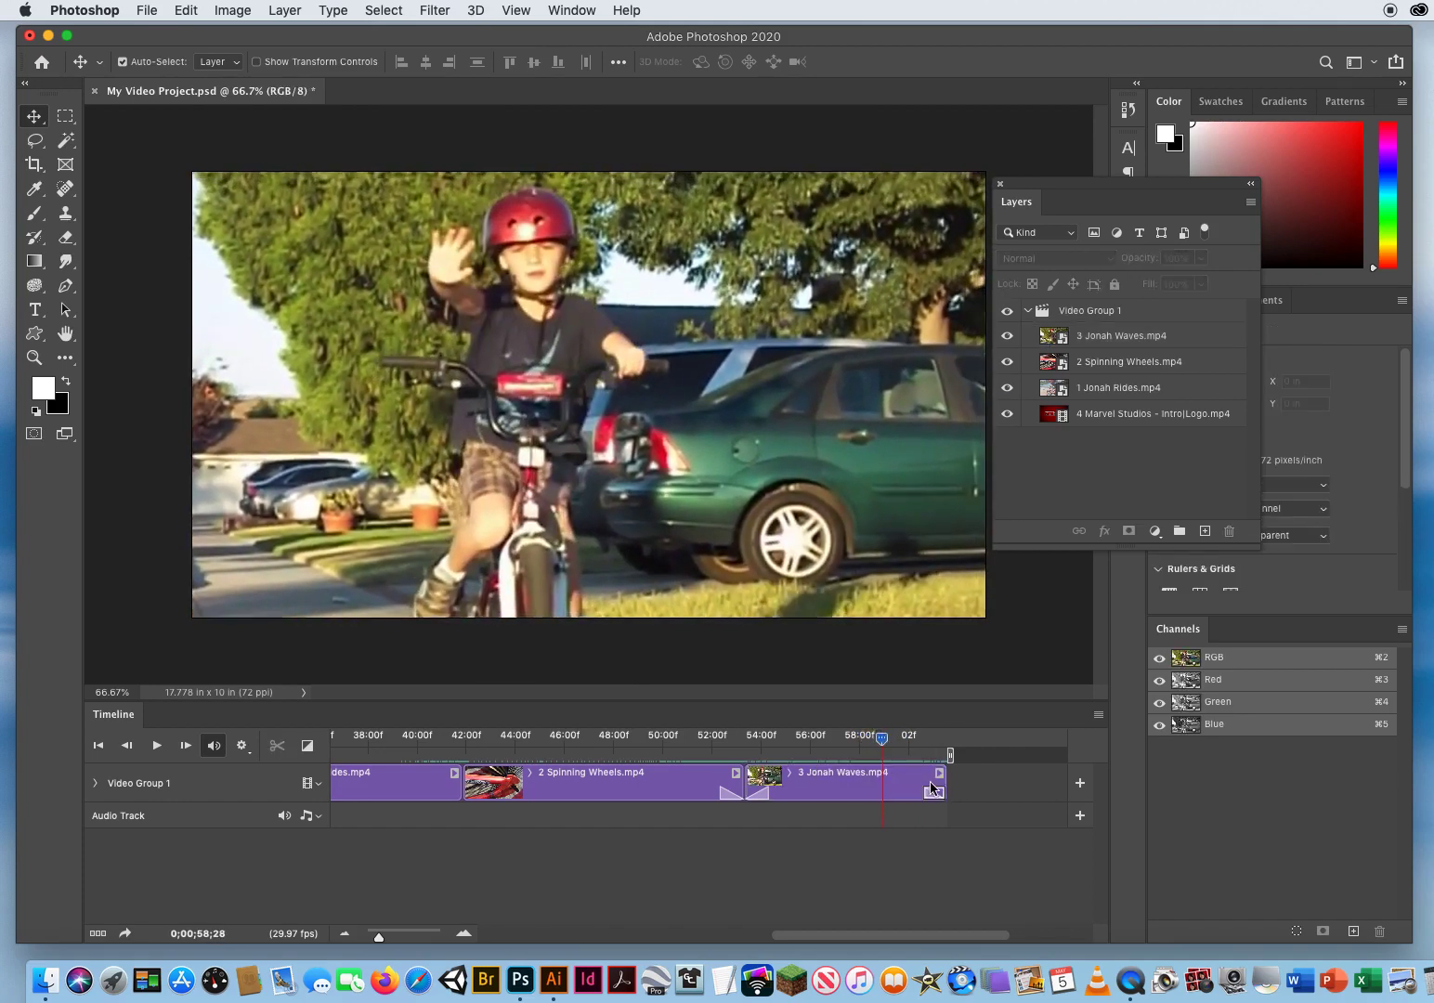
{"action": "left_click_drag", "start_coordinate": [927, 794], "coordinate": [915, 738]}
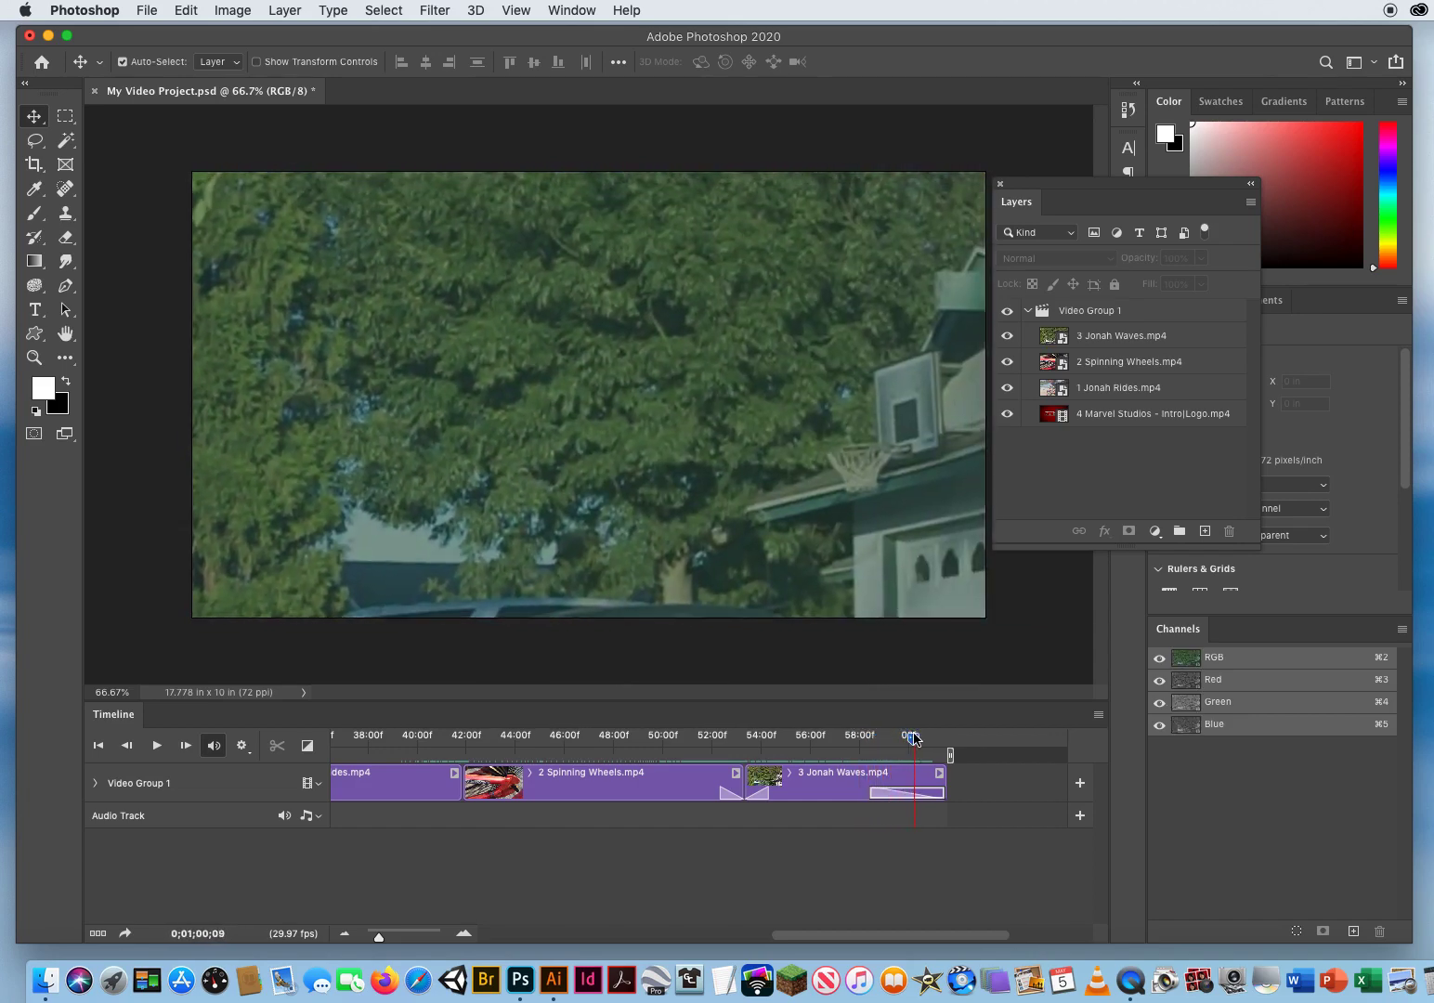
{"action": "left_click", "coordinate": [897, 782]}
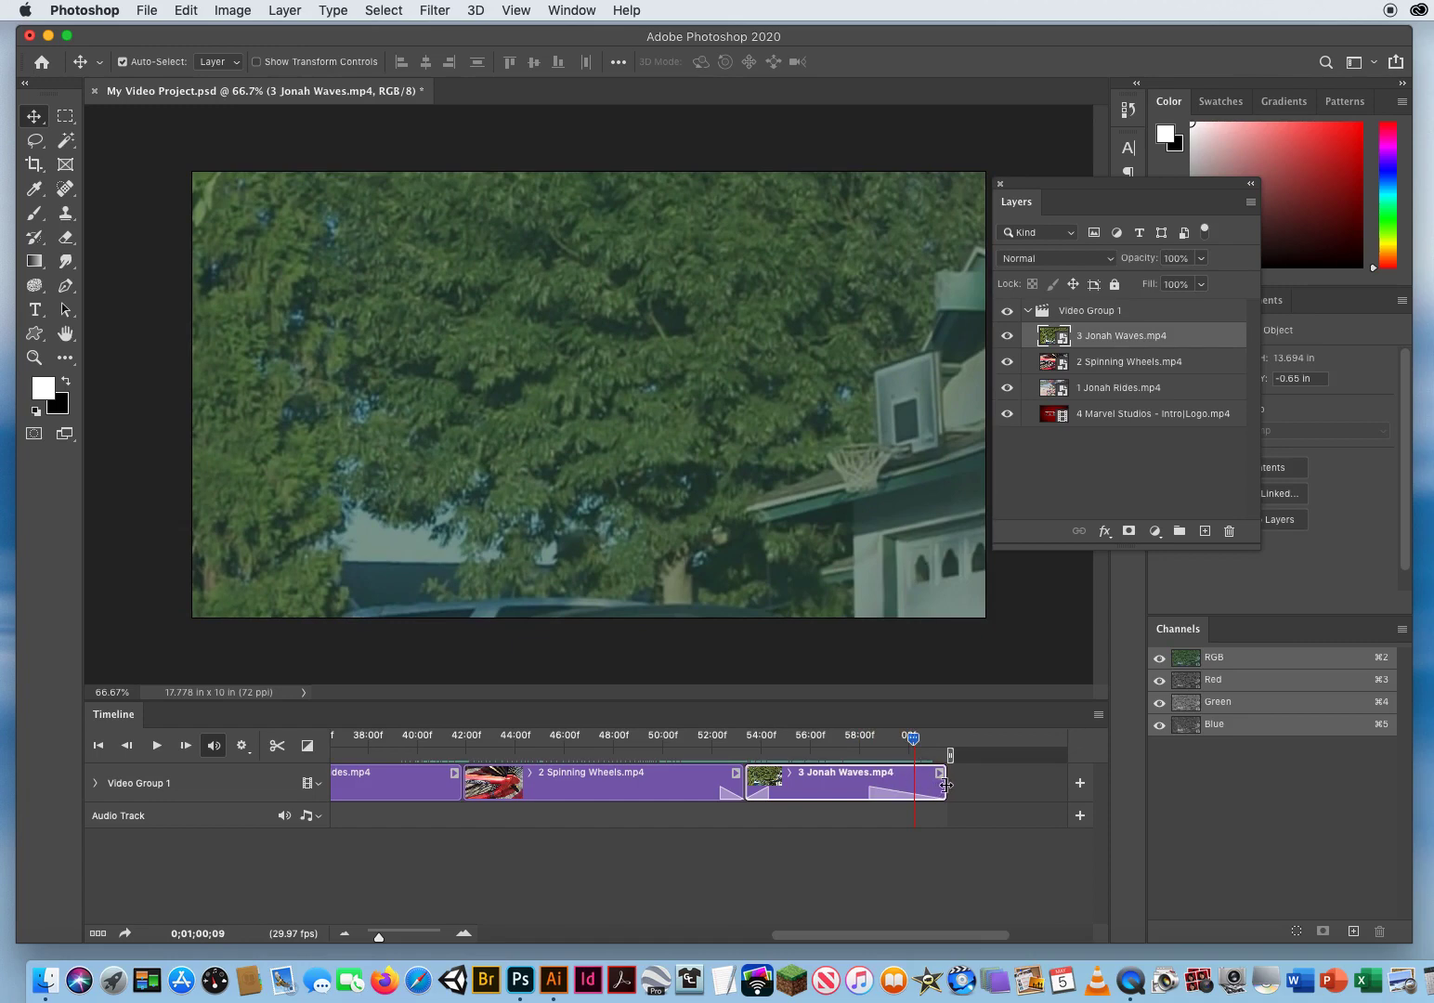
{"action": "left_click_drag", "start_coordinate": [945, 785], "coordinate": [715, 738]}
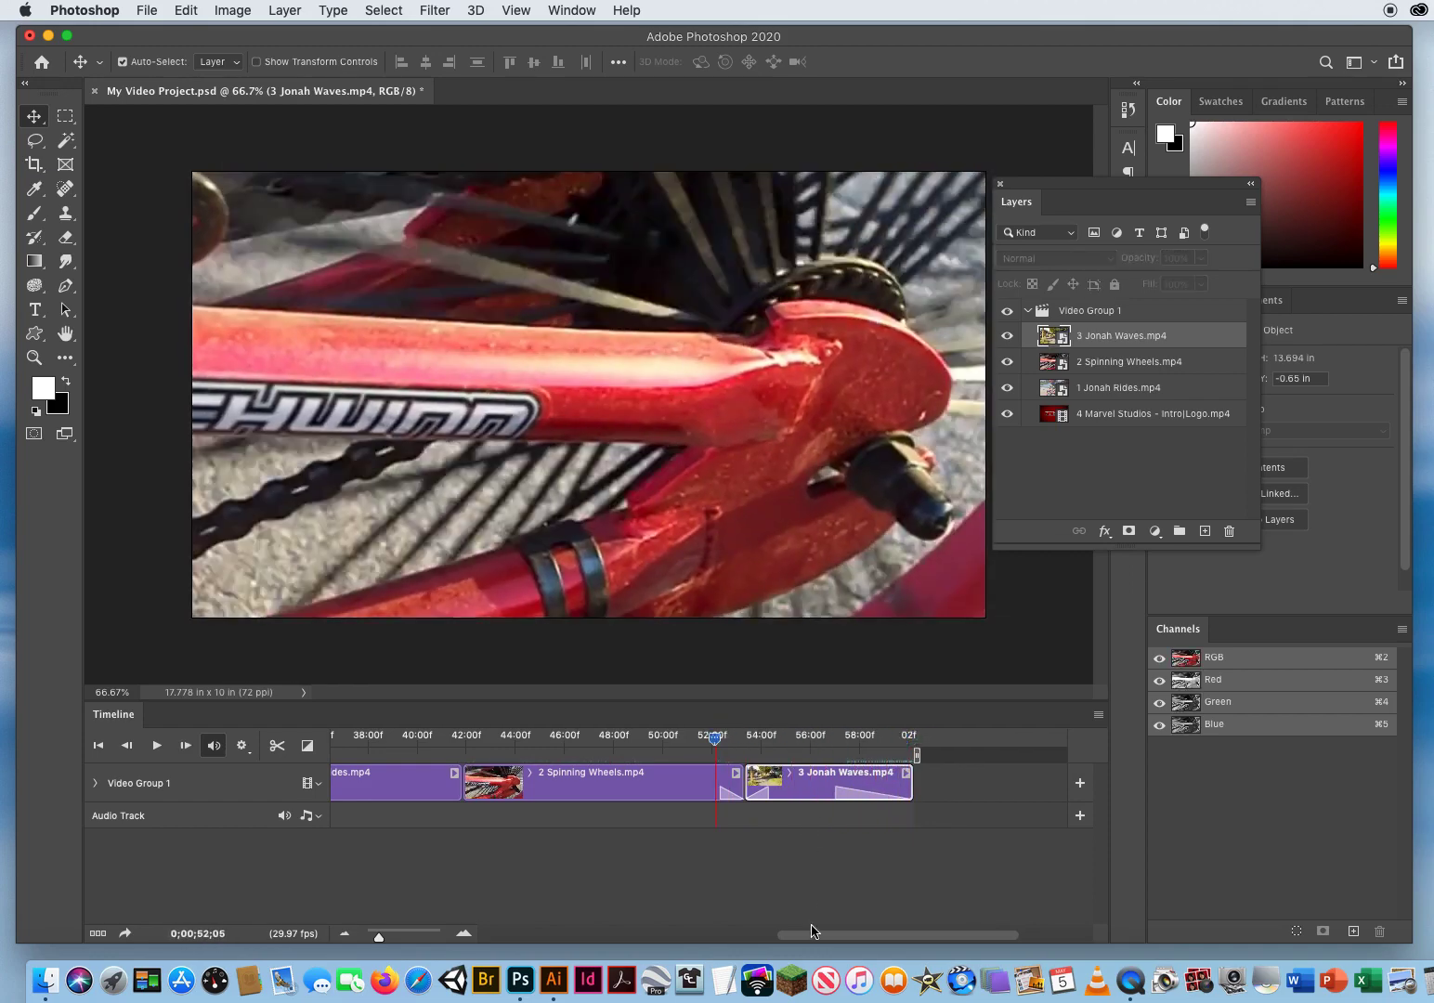
Return the playhead to 0;00;00;00 and save the project
{"action": "left_click_drag", "start_coordinate": [812, 941], "coordinate": [486, 928]}
{"action": "left_click_drag", "start_coordinate": [454, 740], "coordinate": [337, 739]}
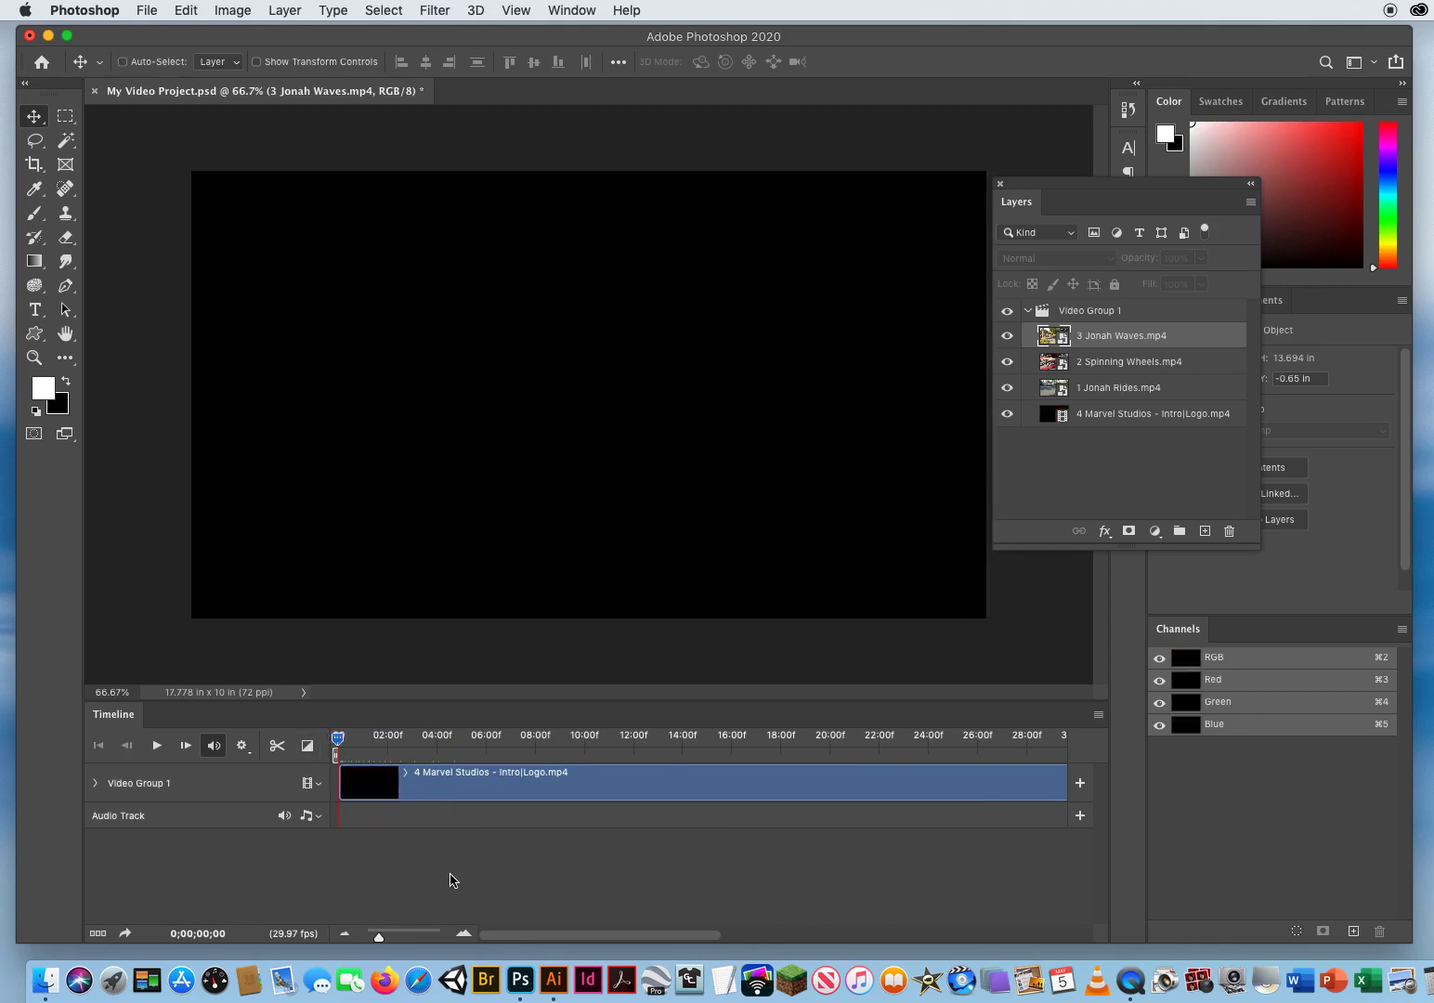
{"action": "key", "text": "super+s"}
Apply a 1 s Cross Fade between 1 Jonah Rides.mp4 and 2 Spinning Wheels.mp4 in Video Group 1
{"action": "left_click_drag", "start_coordinate": [528, 936], "coordinate": [730, 936]}
{"action": "mouse_move", "coordinate": [578, 740]}
{"action": "left_mouse_down"}
{"action": "mouse_move", "coordinate": [541, 738]}
{"action": "mouse_move", "coordinate": [583, 737]}
{"action": "left_mouse_up"}
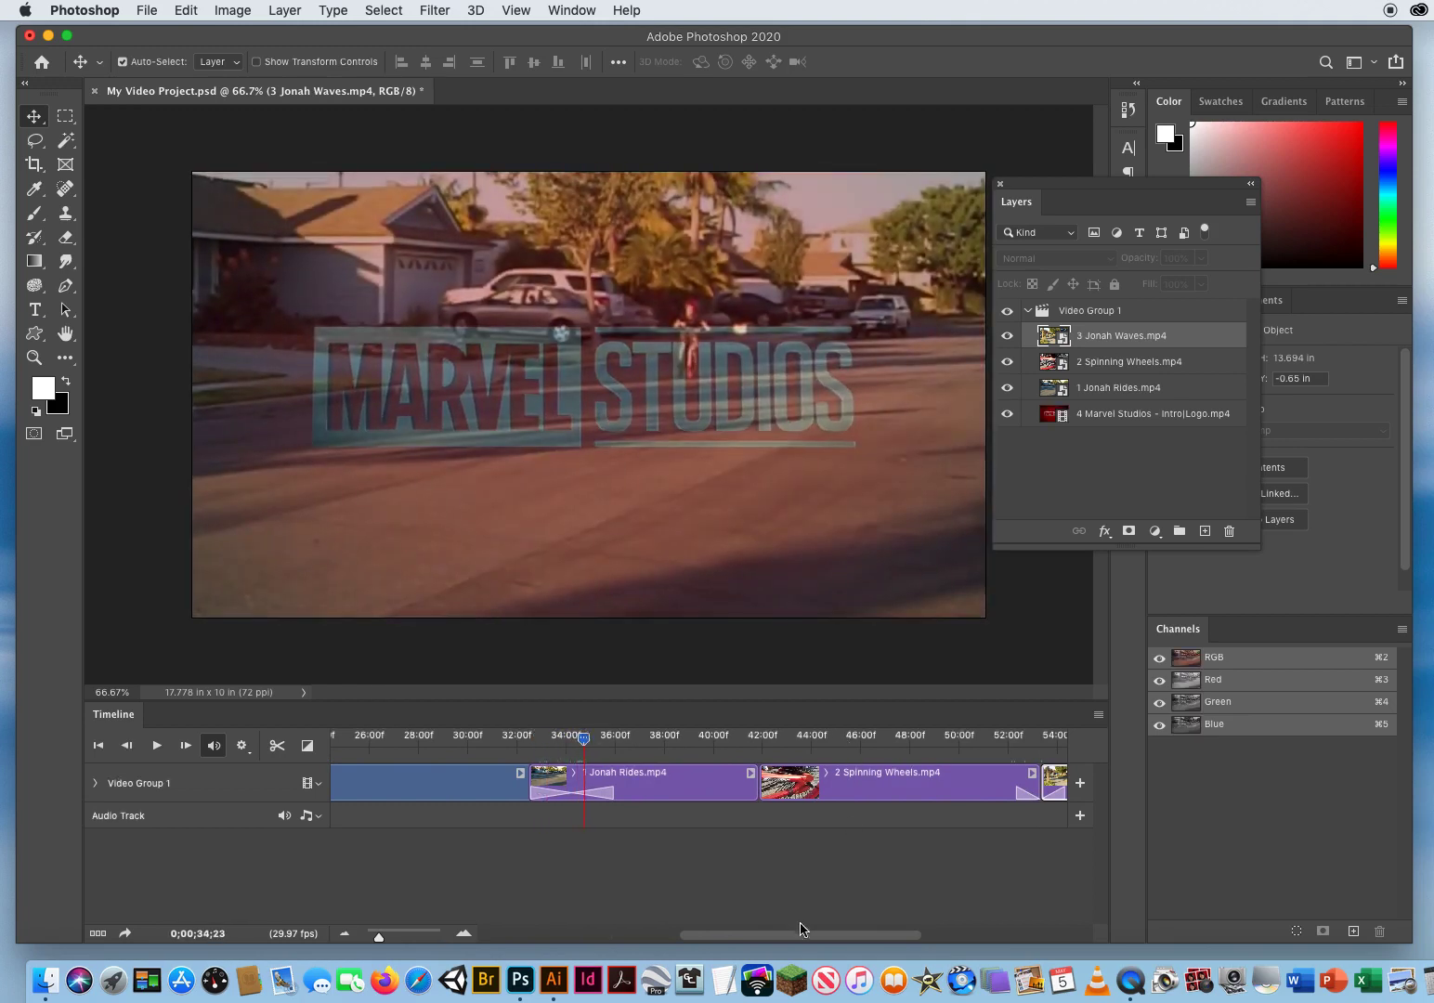
{"action": "left_click_drag", "start_coordinate": [800, 933], "coordinate": [809, 935]}
{"action": "left_click_drag", "start_coordinate": [696, 740], "coordinate": [638, 741]}
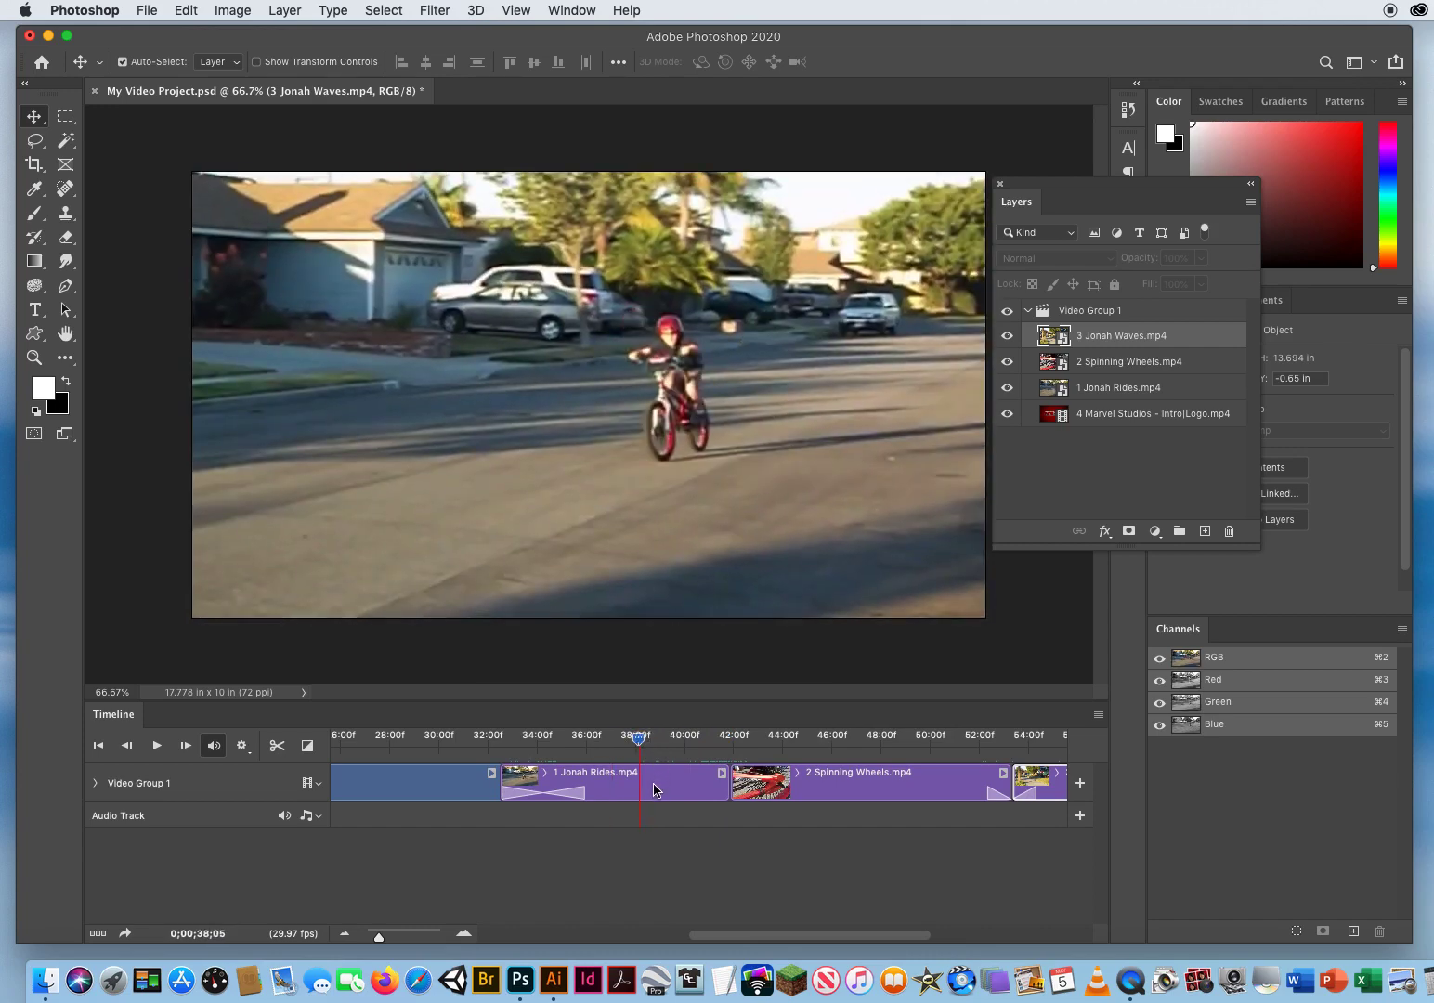
{"action": "left_click", "coordinate": [654, 790]}
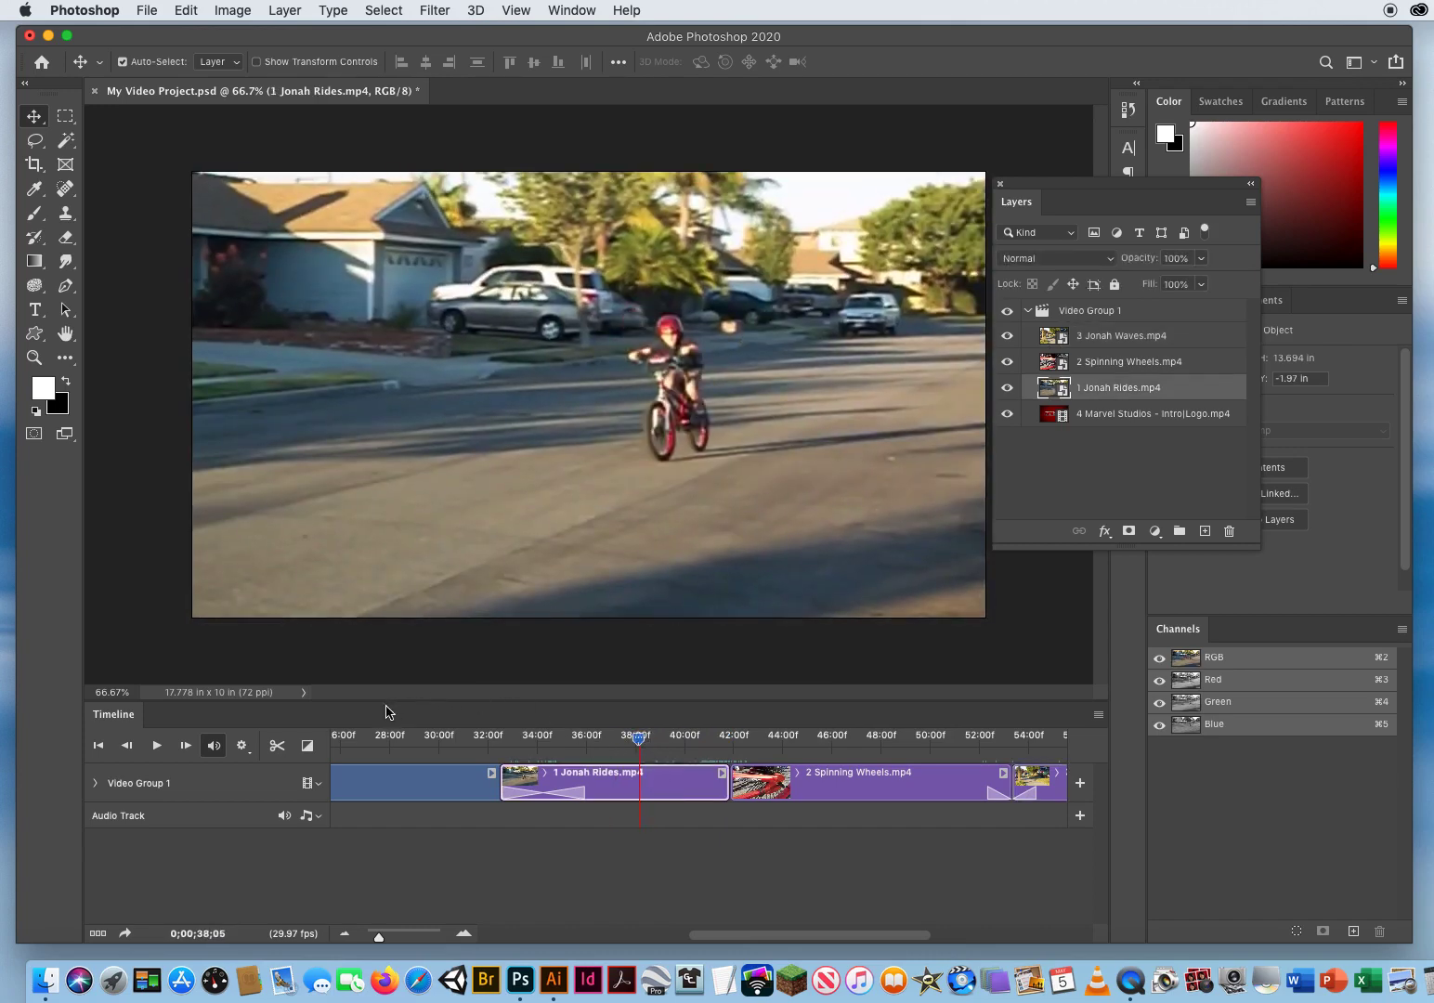
{"action": "left_click", "coordinate": [307, 746]}
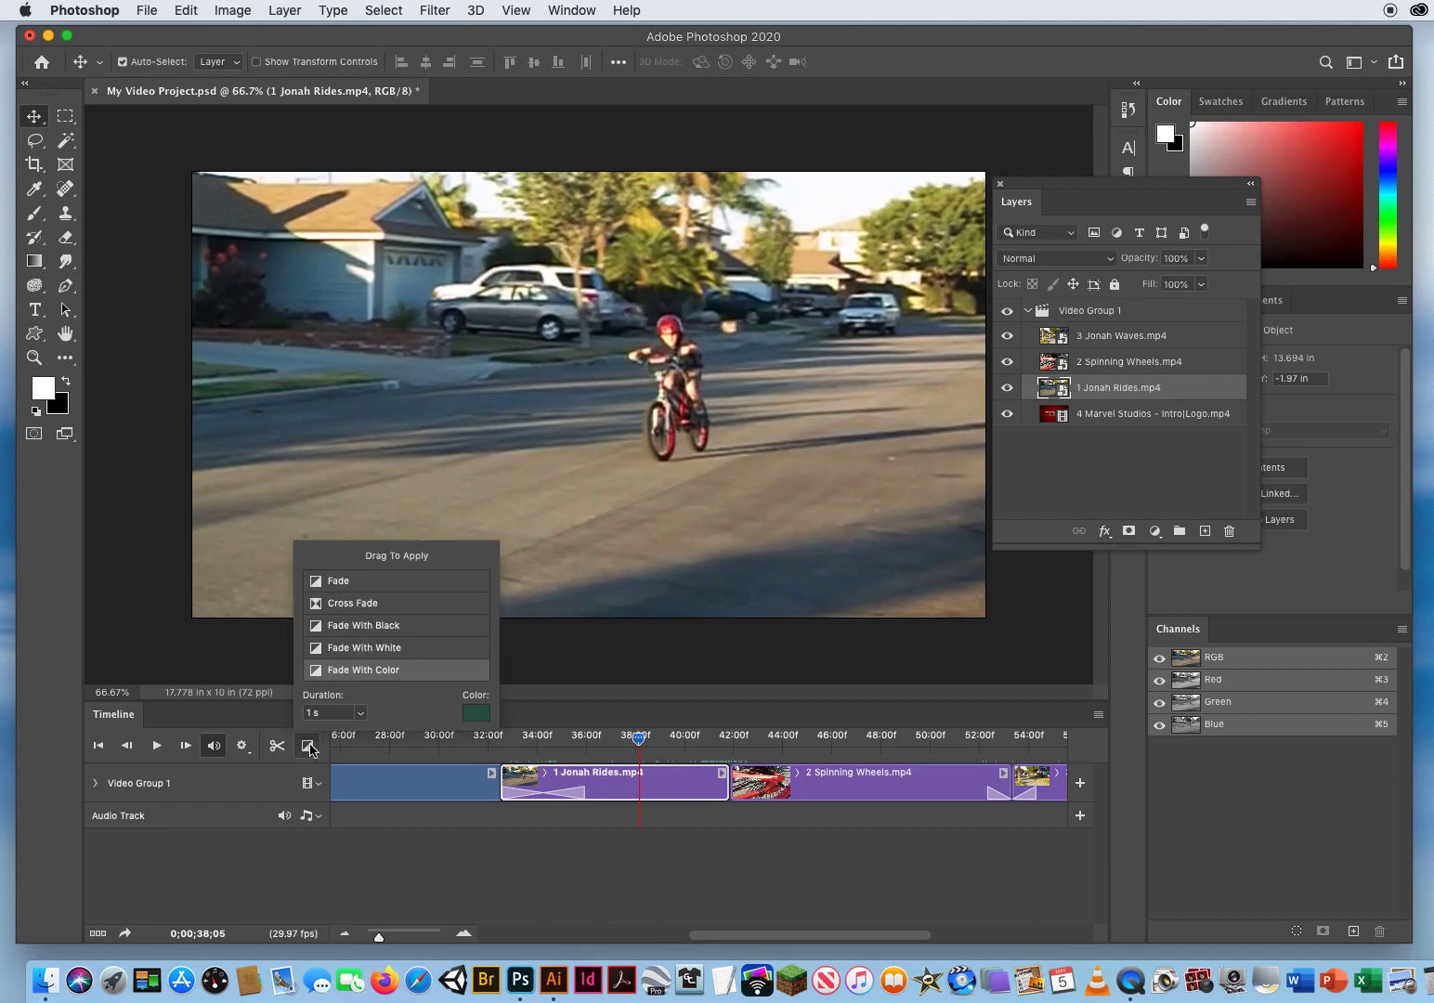
{"action": "left_click", "coordinate": [346, 605]}
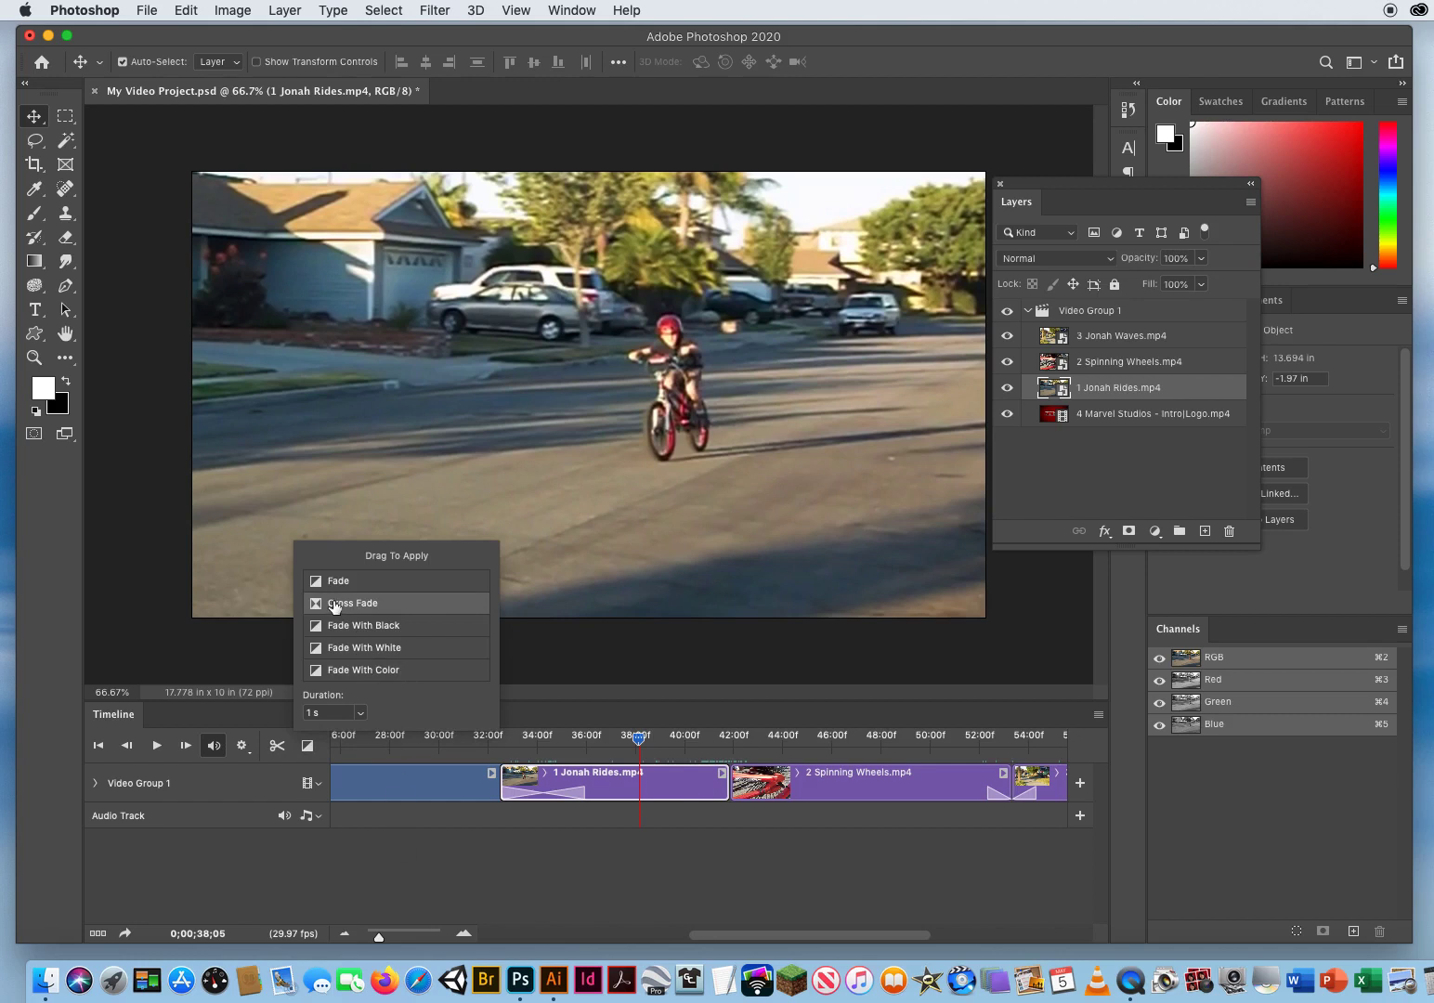
{"action": "left_click_drag", "start_coordinate": [334, 605], "coordinate": [731, 787]}
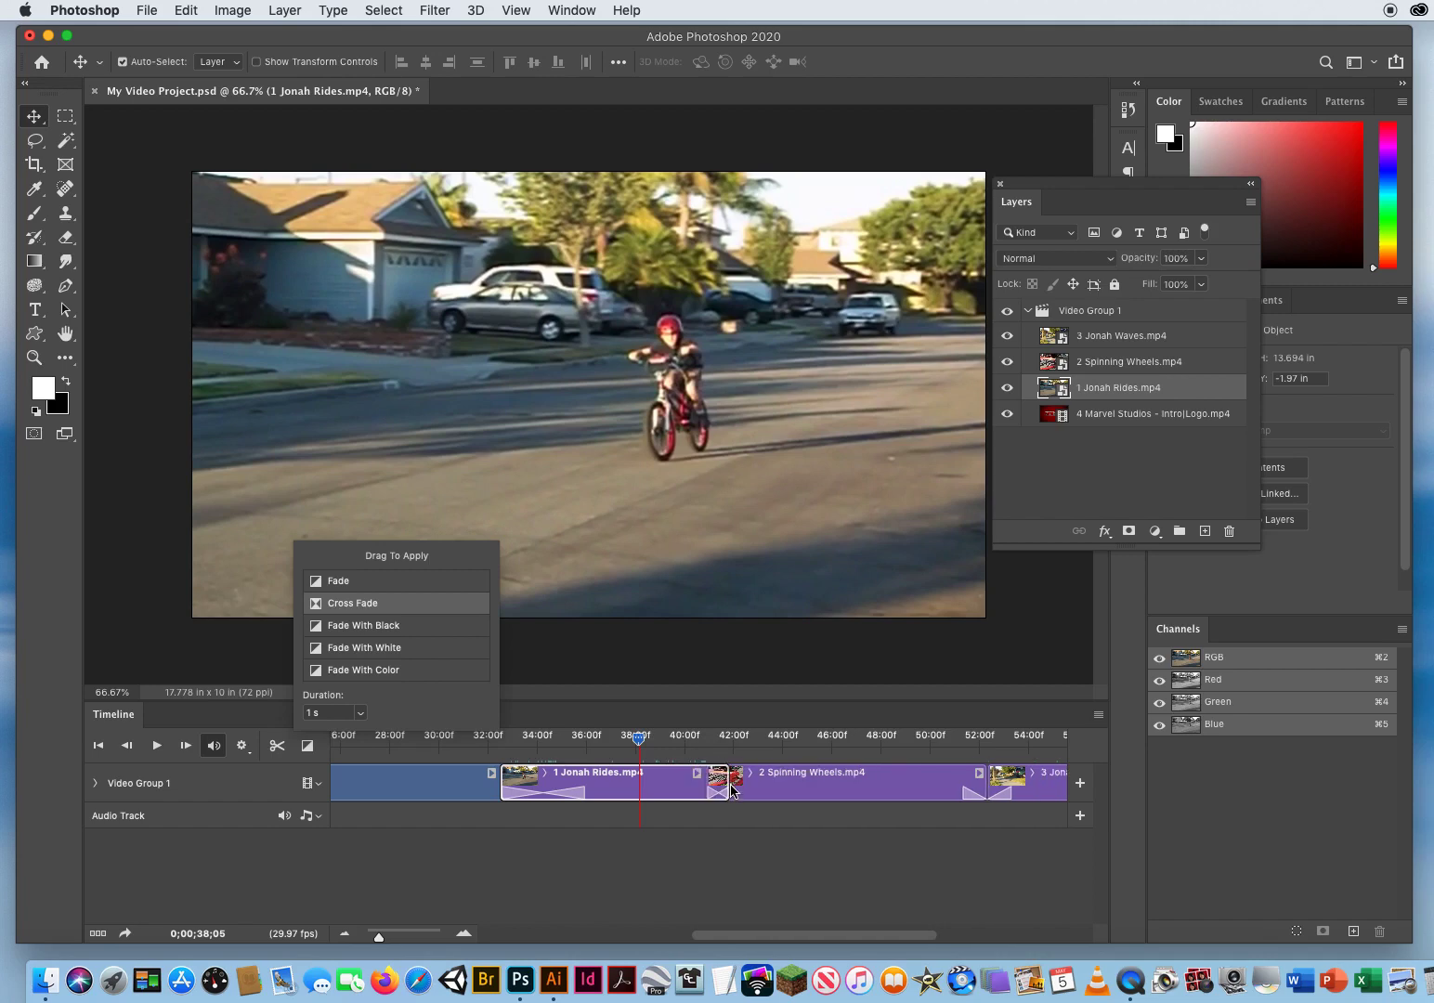
Preview the cross fade into 2 Spinning Wheels.mp4 by playing from 0;00;40;01
{"action": "left_click_drag", "start_coordinate": [640, 745], "coordinate": [683, 738]}
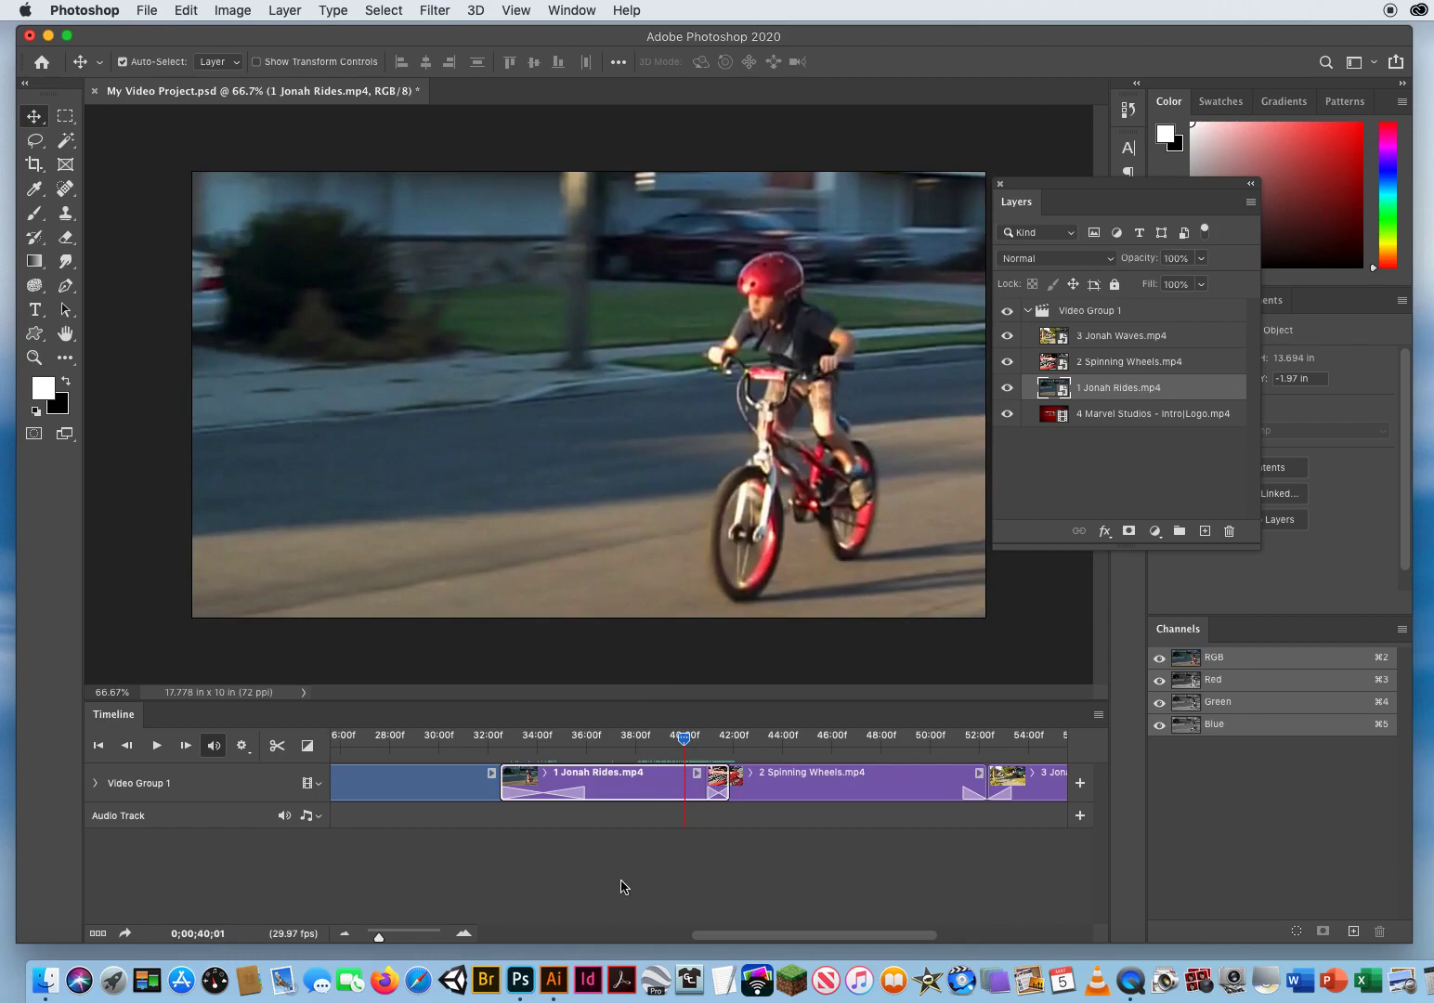
{"action": "key", "text": "space"}
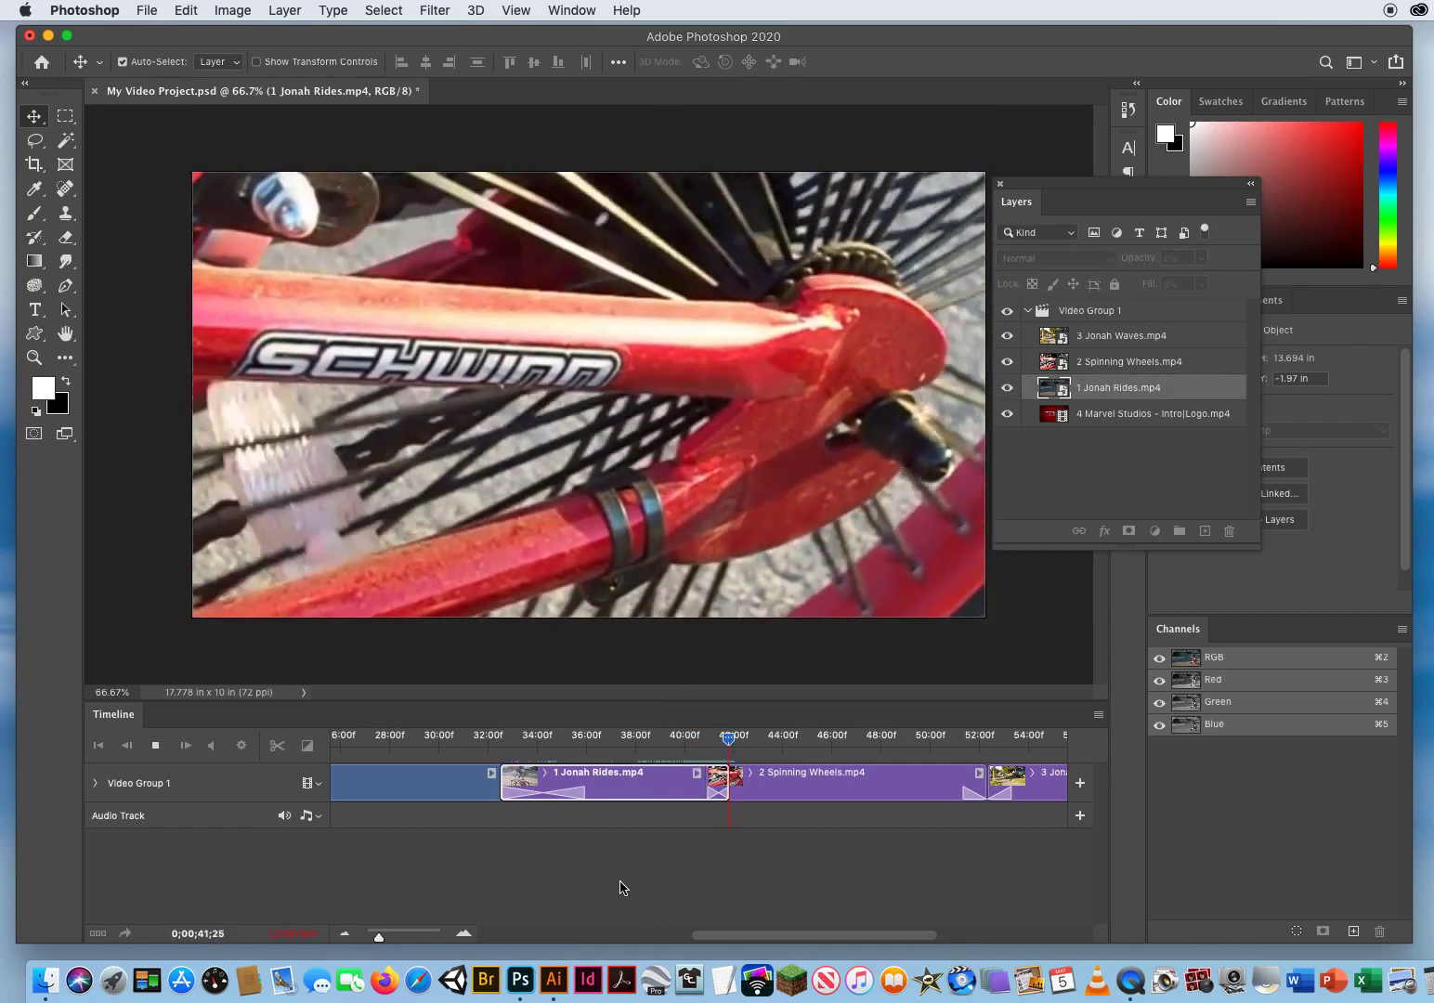
{"action": "key", "text": "space"}
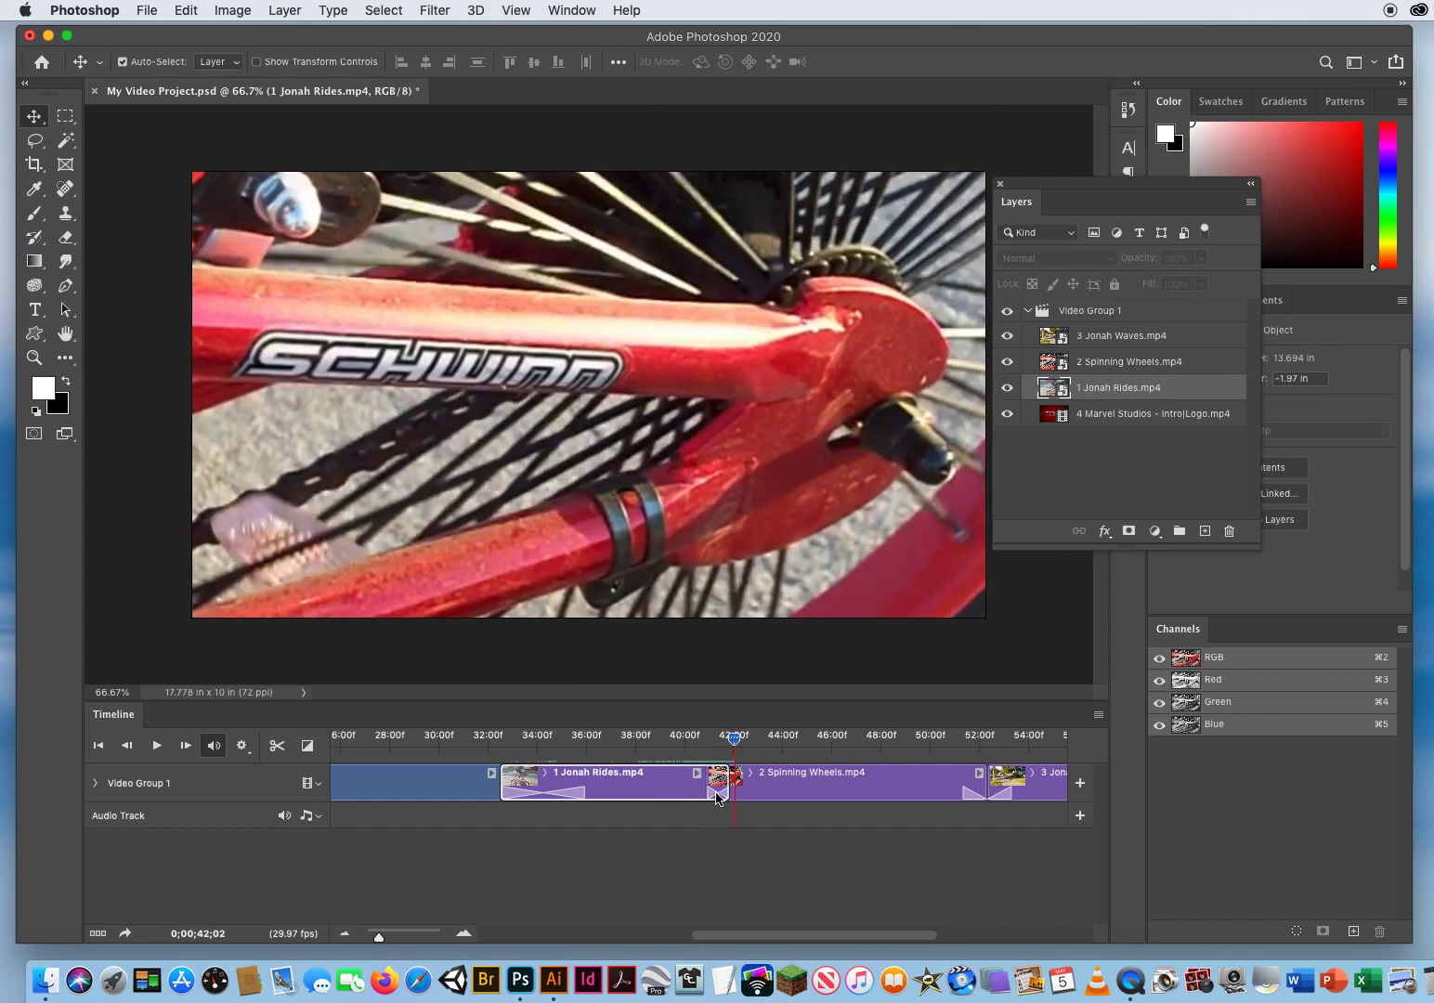
Lengthen the cross fade between 1 Jonah Rides.mp4 and 2 Spinning Wheels.mp4 to about 2.6 seconds and preview it from 0;00;38;10
{"action": "left_click", "coordinate": [717, 795]}
{"action": "left_click_drag", "start_coordinate": [727, 795], "coordinate": [773, 794]}
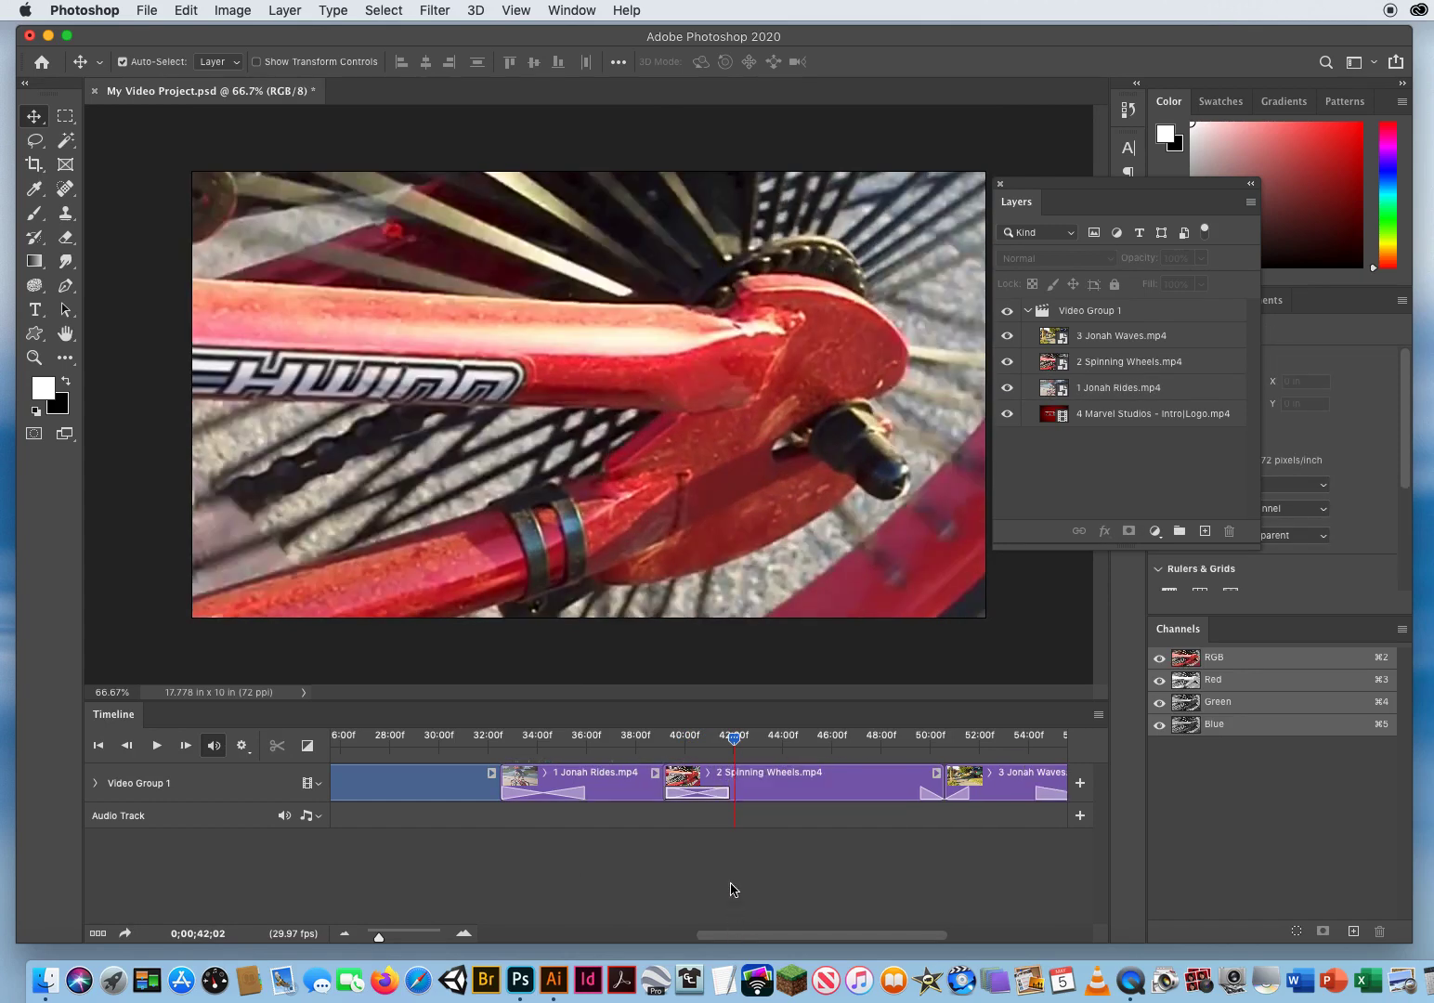
{"action": "left_click", "coordinate": [650, 738]}
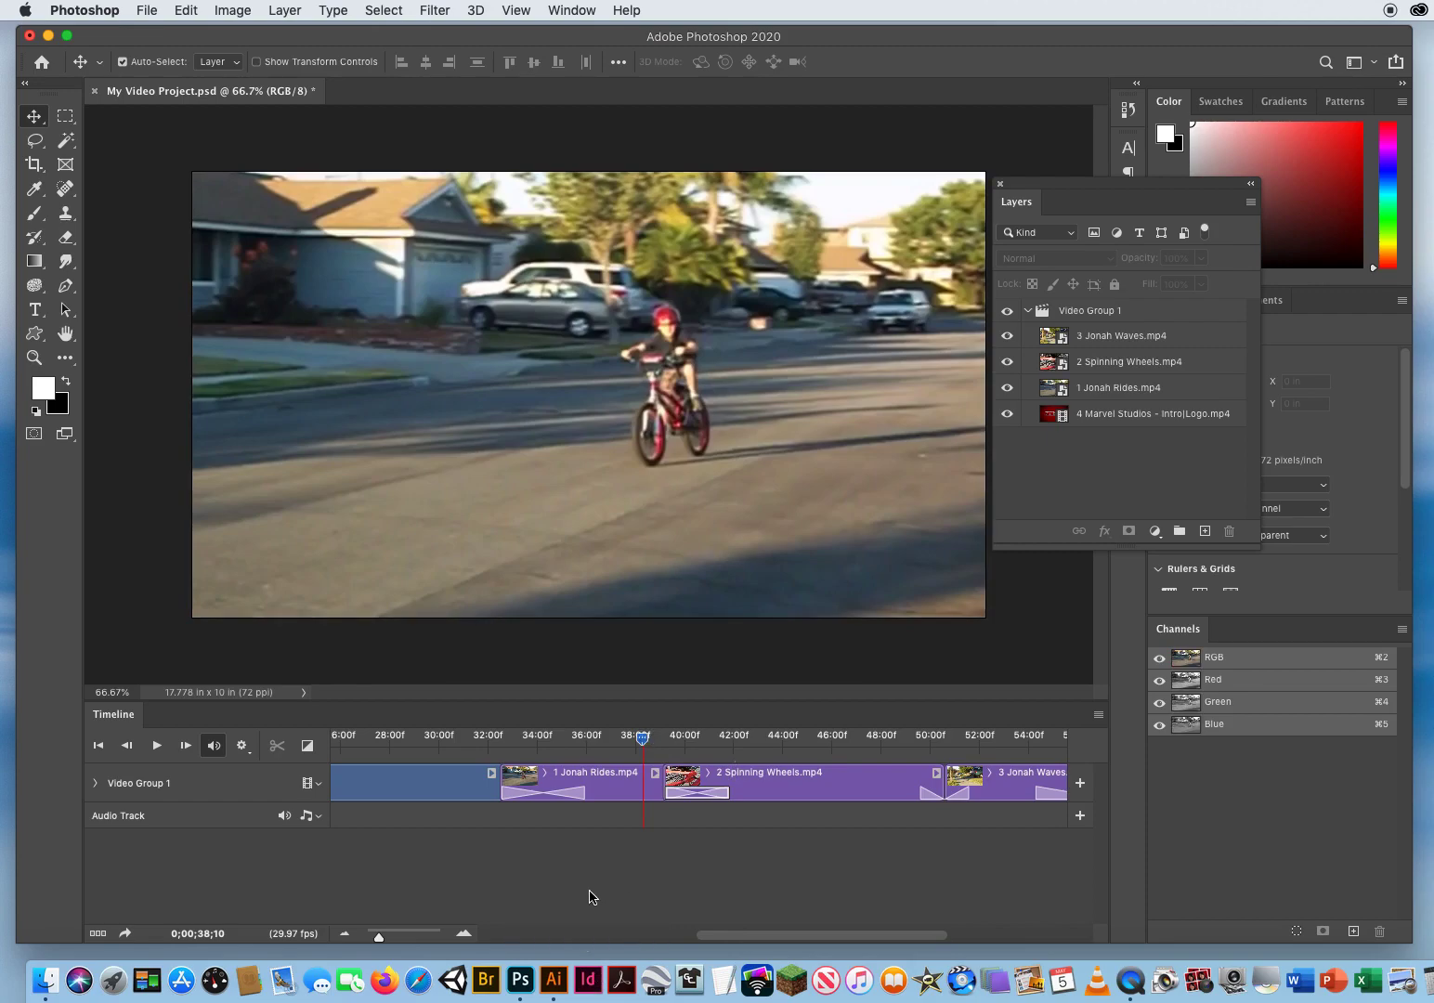
{"action": "key", "text": "space"}
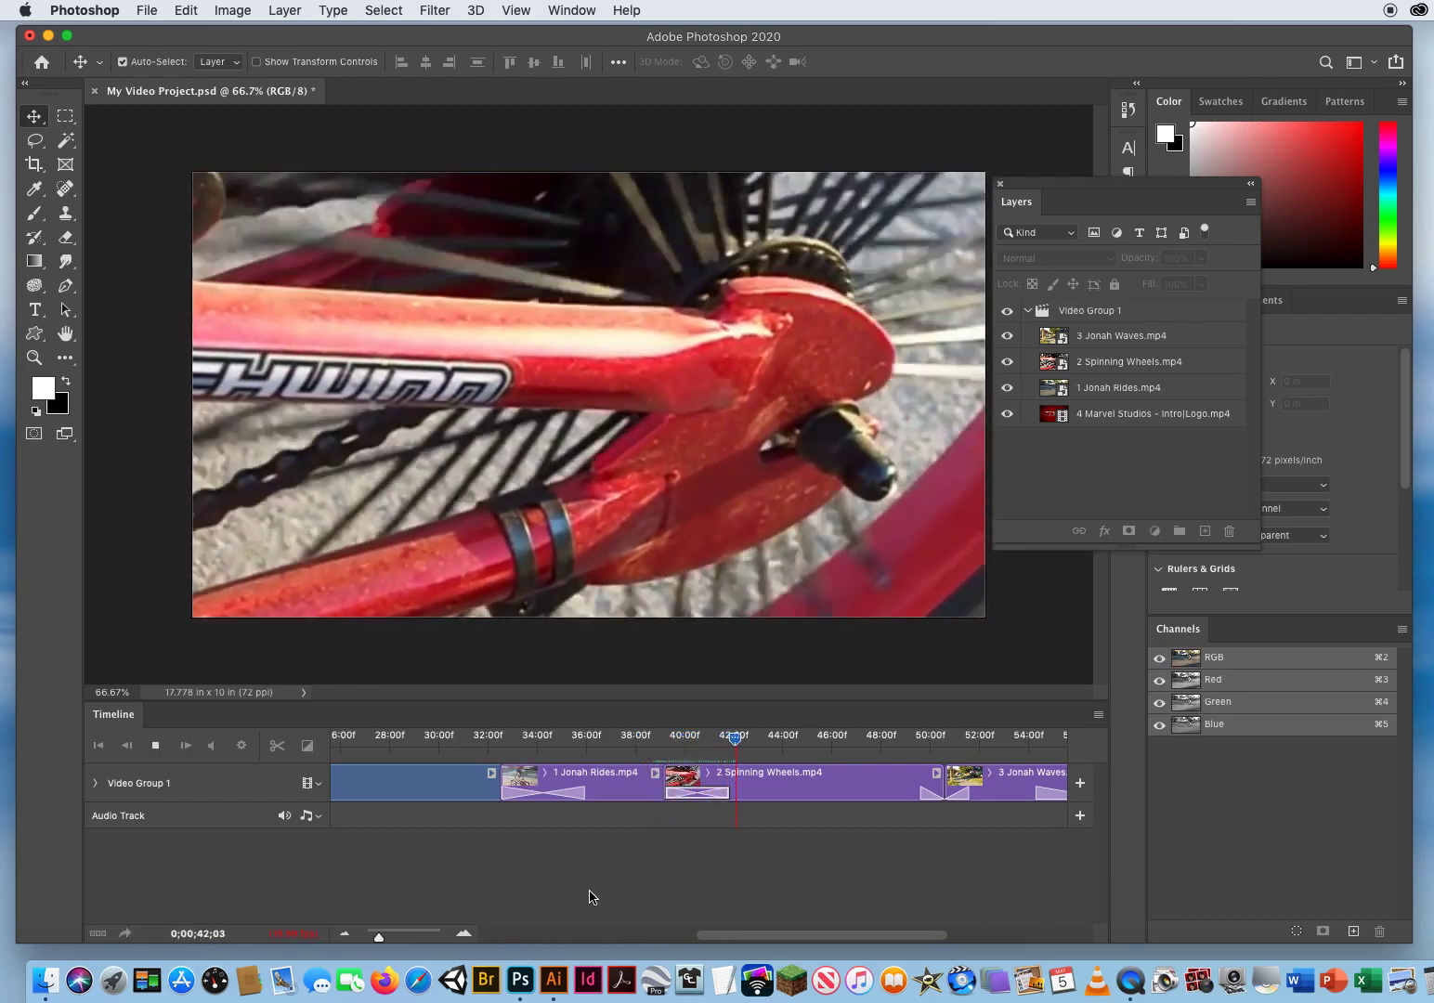
{"action": "key", "text": "space"}
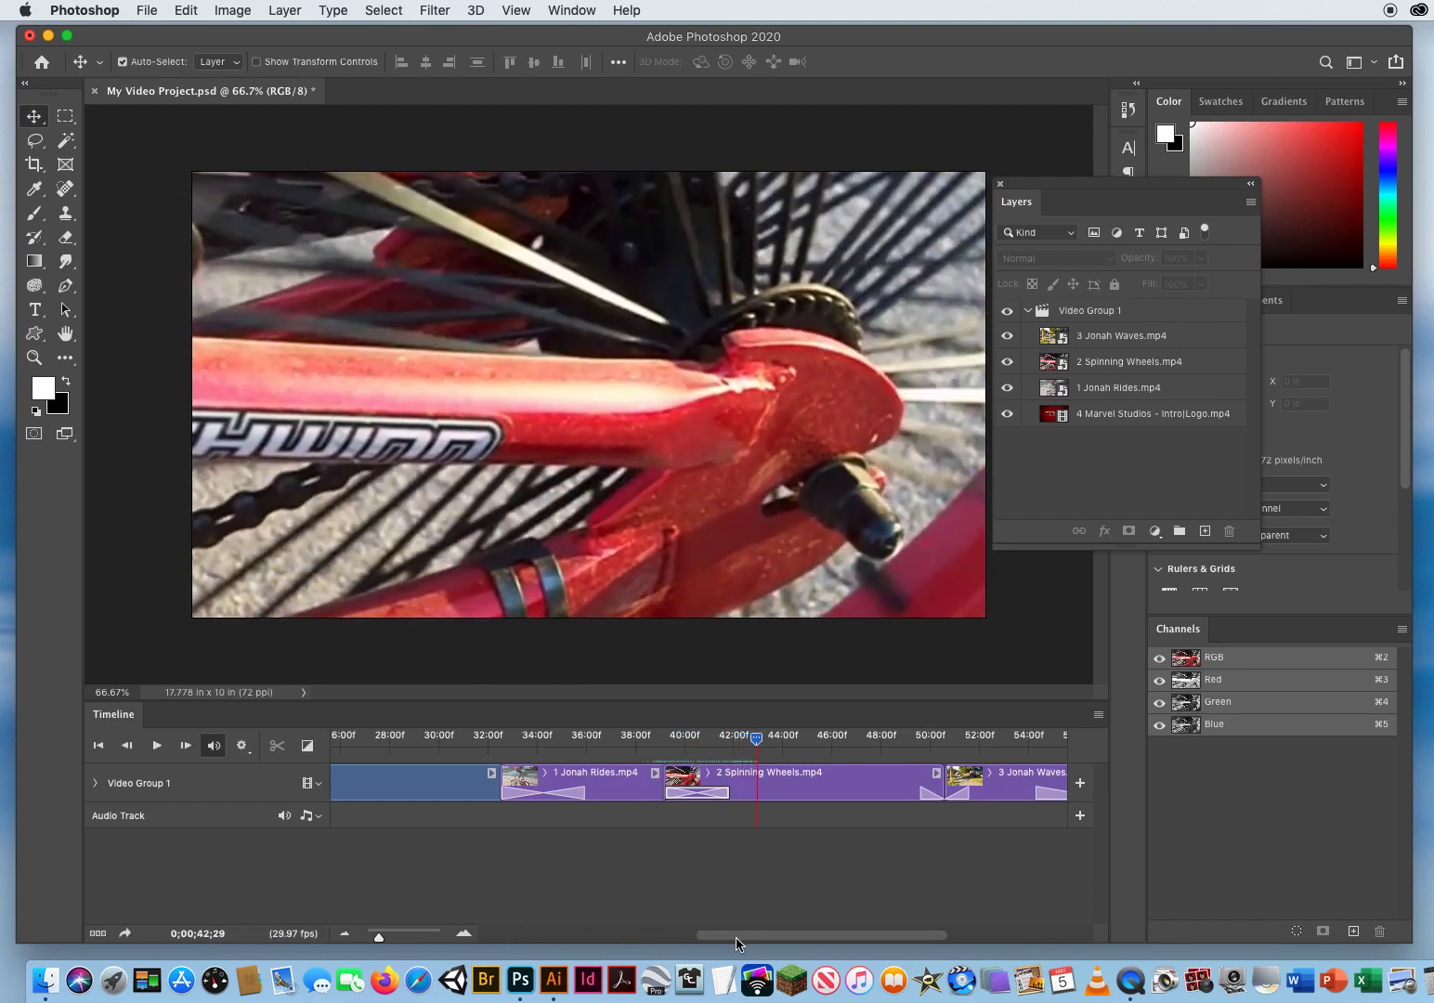
Try to apply a 1 s Fade With White to the start of 4 Marvel Studios - Intro|Logo.mp4
{"action": "left_click_drag", "start_coordinate": [737, 944], "coordinate": [480, 922]}
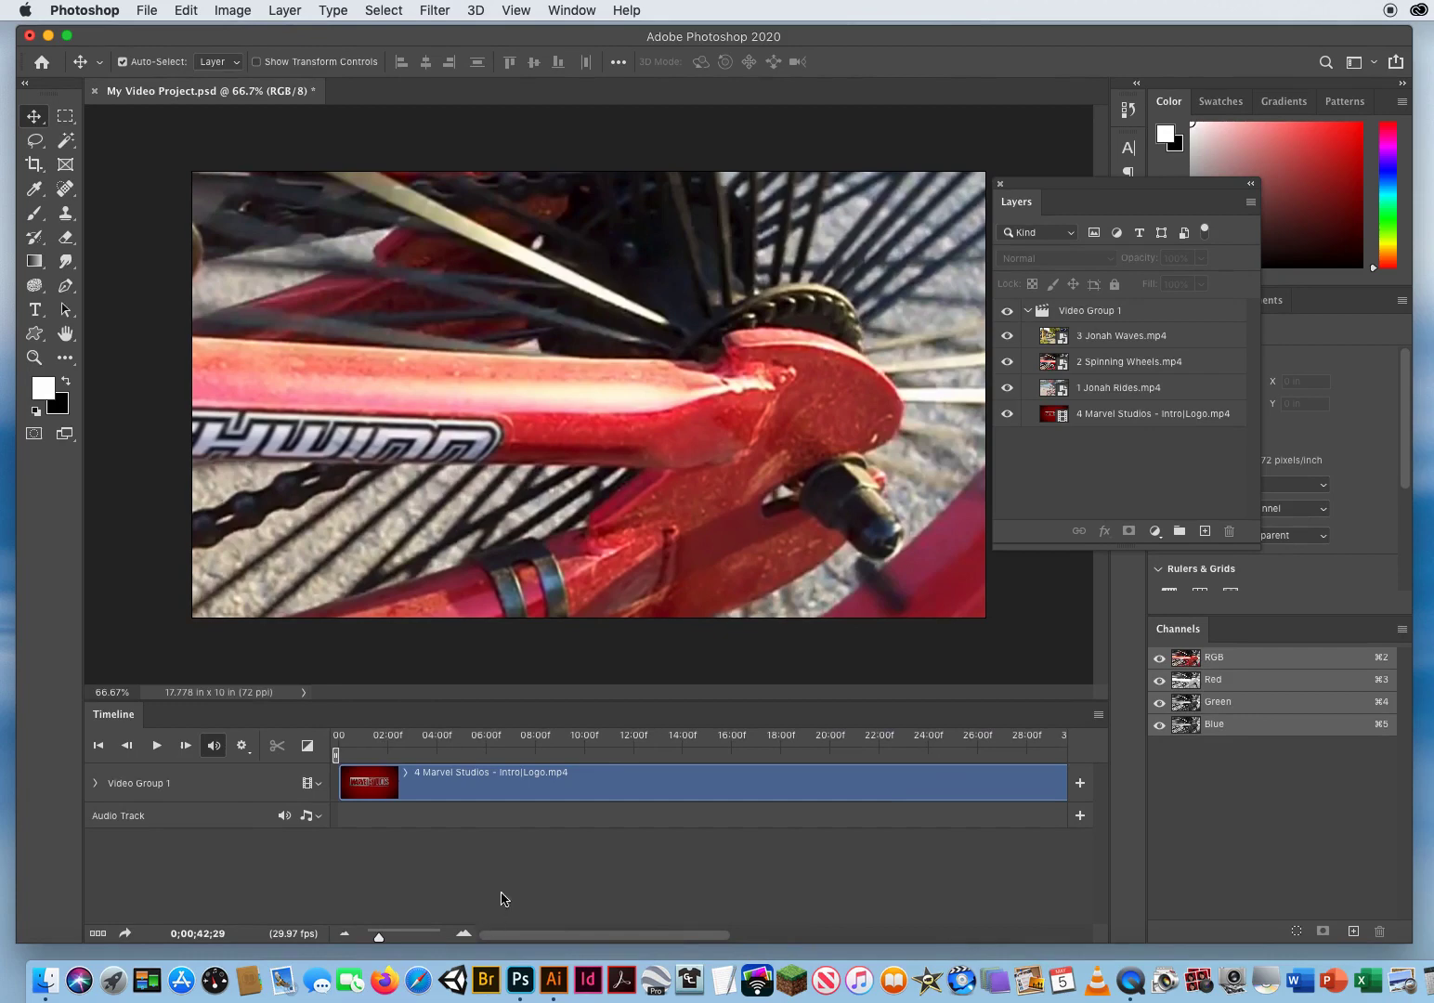
{"action": "left_click", "coordinate": [594, 791]}
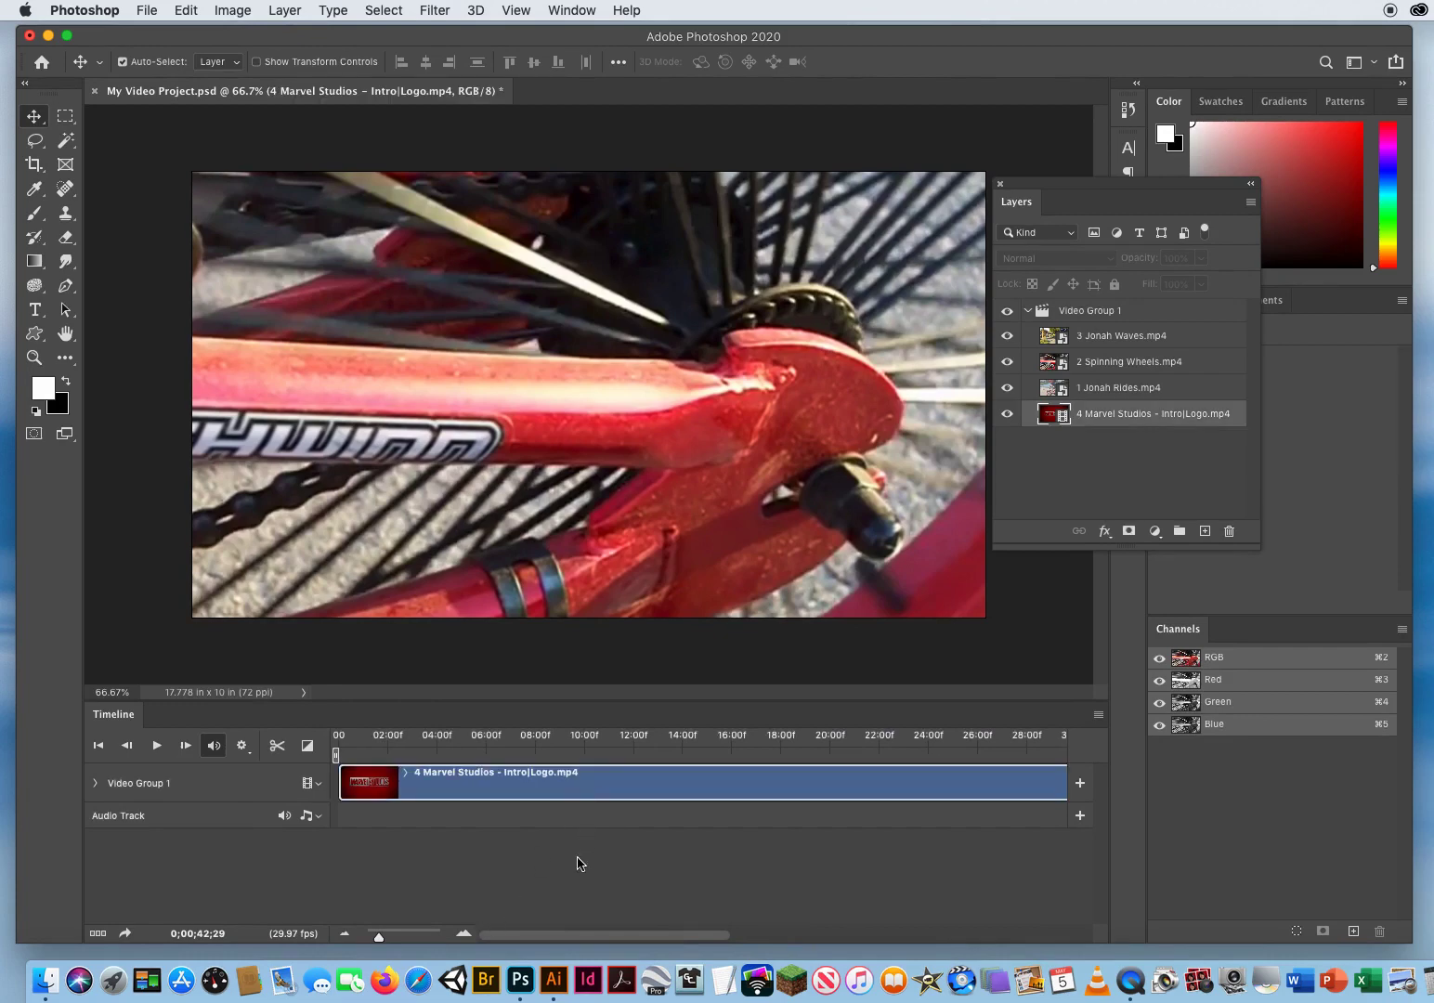
{"action": "left_click_drag", "start_coordinate": [592, 740], "coordinate": [336, 738]}
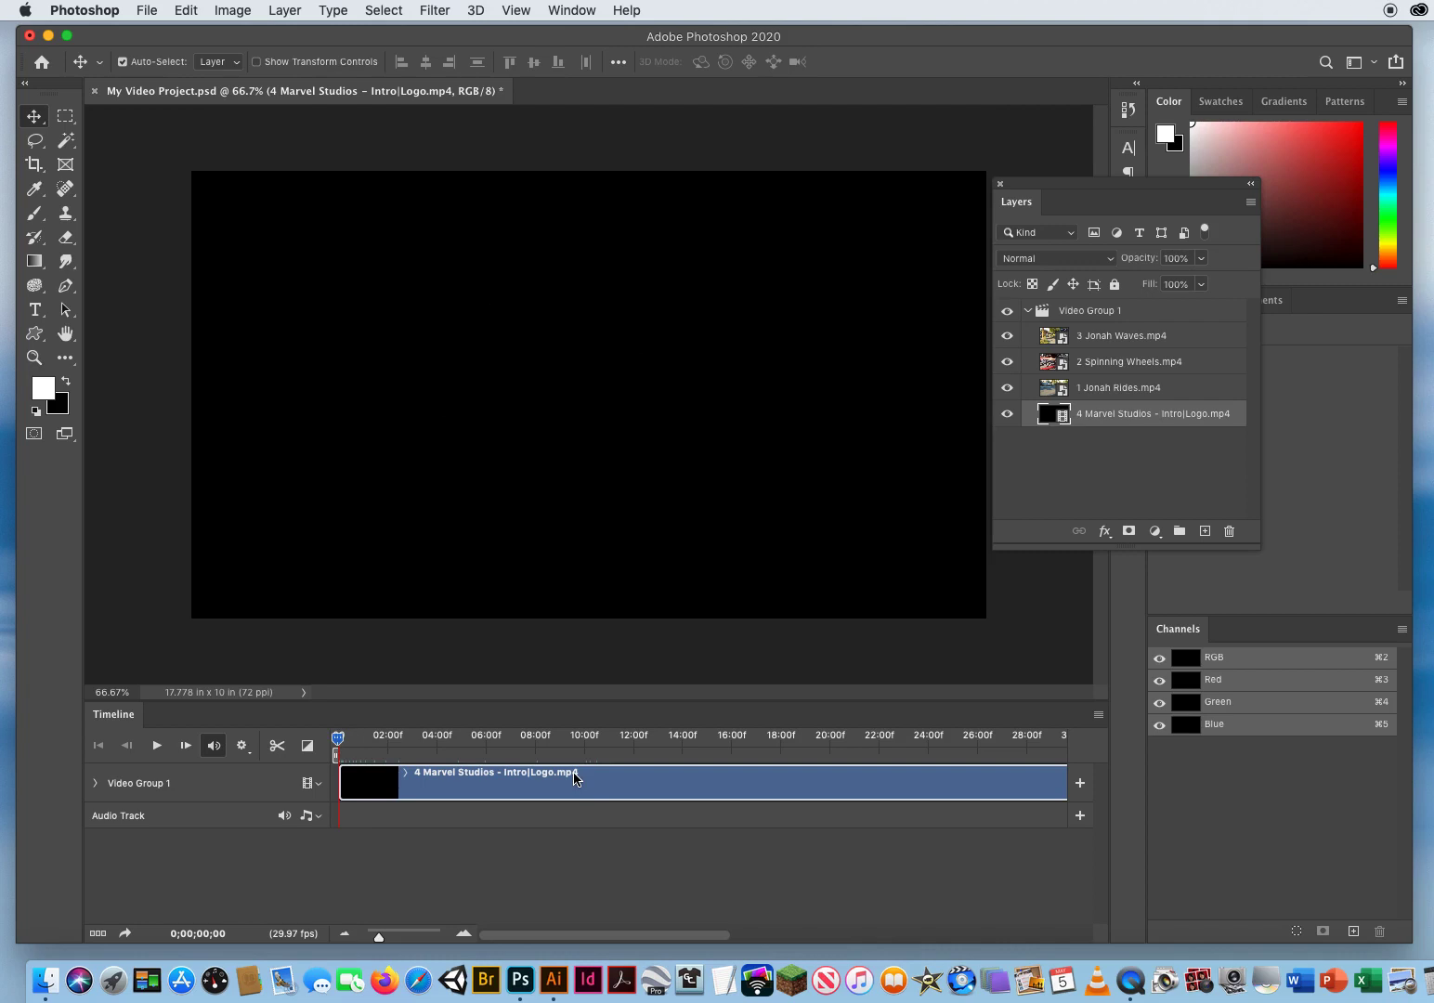
{"action": "left_click", "coordinate": [307, 746]}
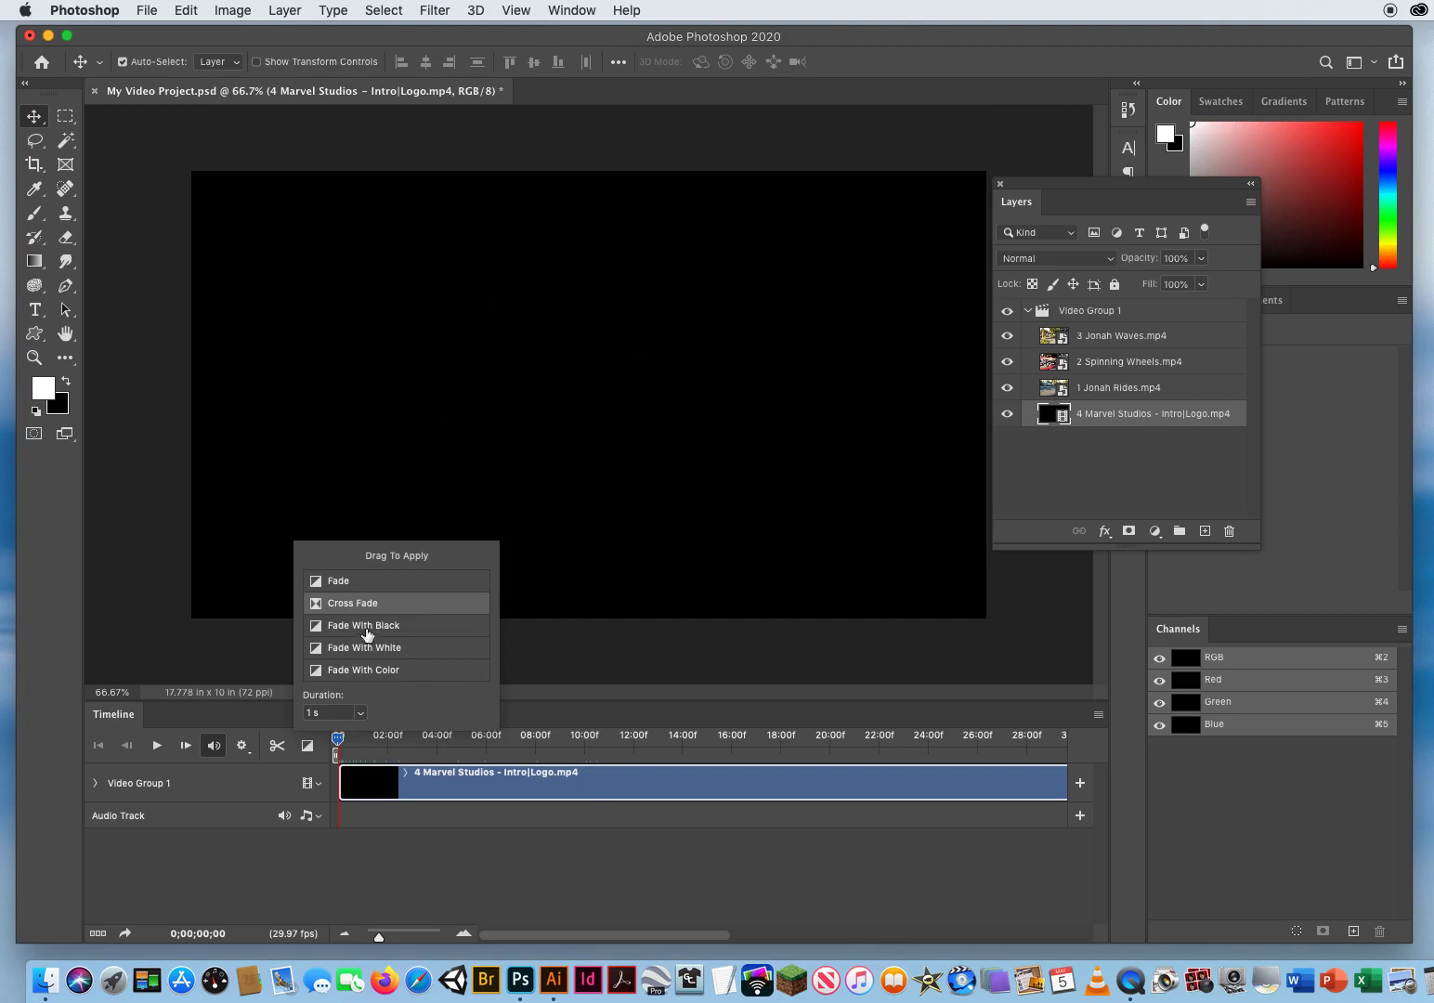
{"action": "left_click_drag", "start_coordinate": [380, 653], "coordinate": [418, 810]}
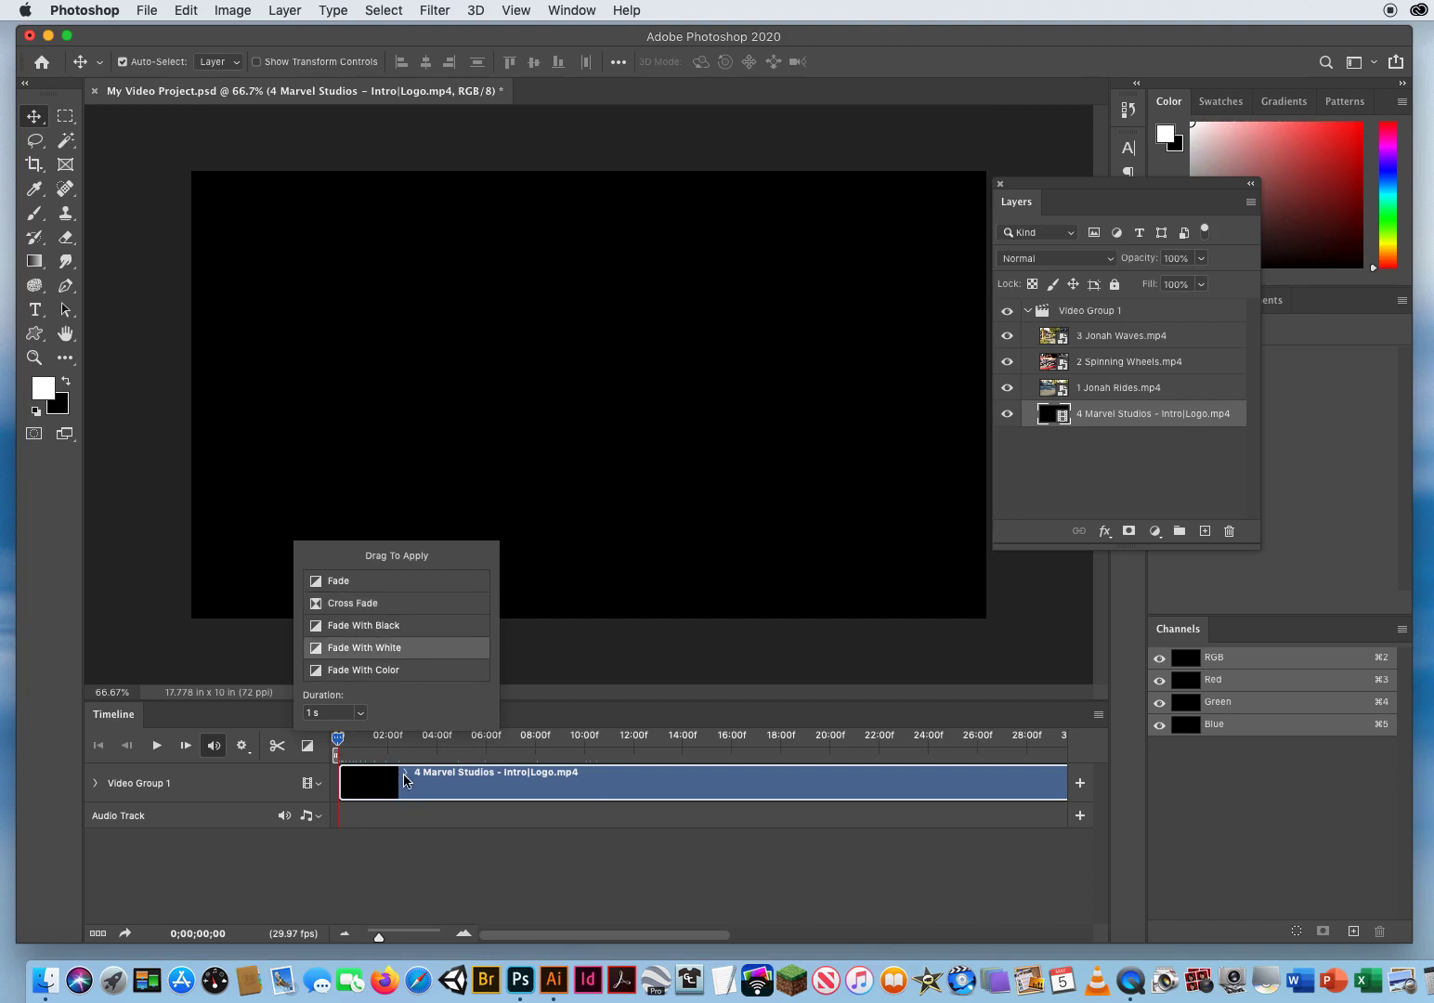
{"action": "left_click_drag", "start_coordinate": [354, 653], "coordinate": [345, 740]}
{"action": "left_click", "coordinate": [339, 741]}
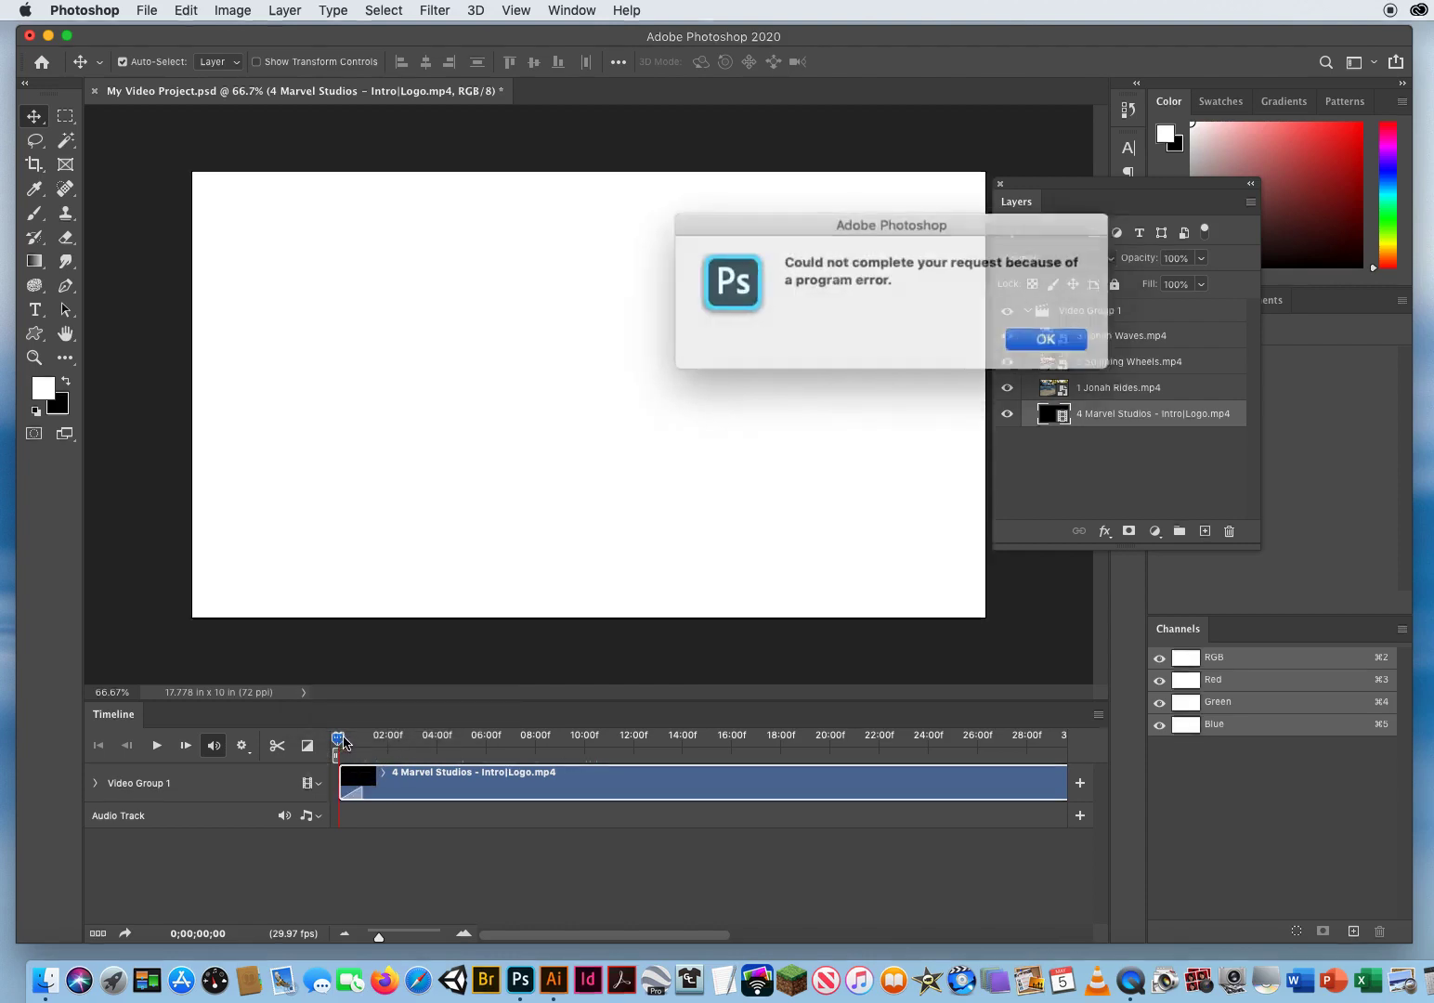
Try to scrub and play the white fade, dismiss the error dialogs, and delete the fade from the intro clip
{"action": "left_click", "coordinate": [1024, 341]}
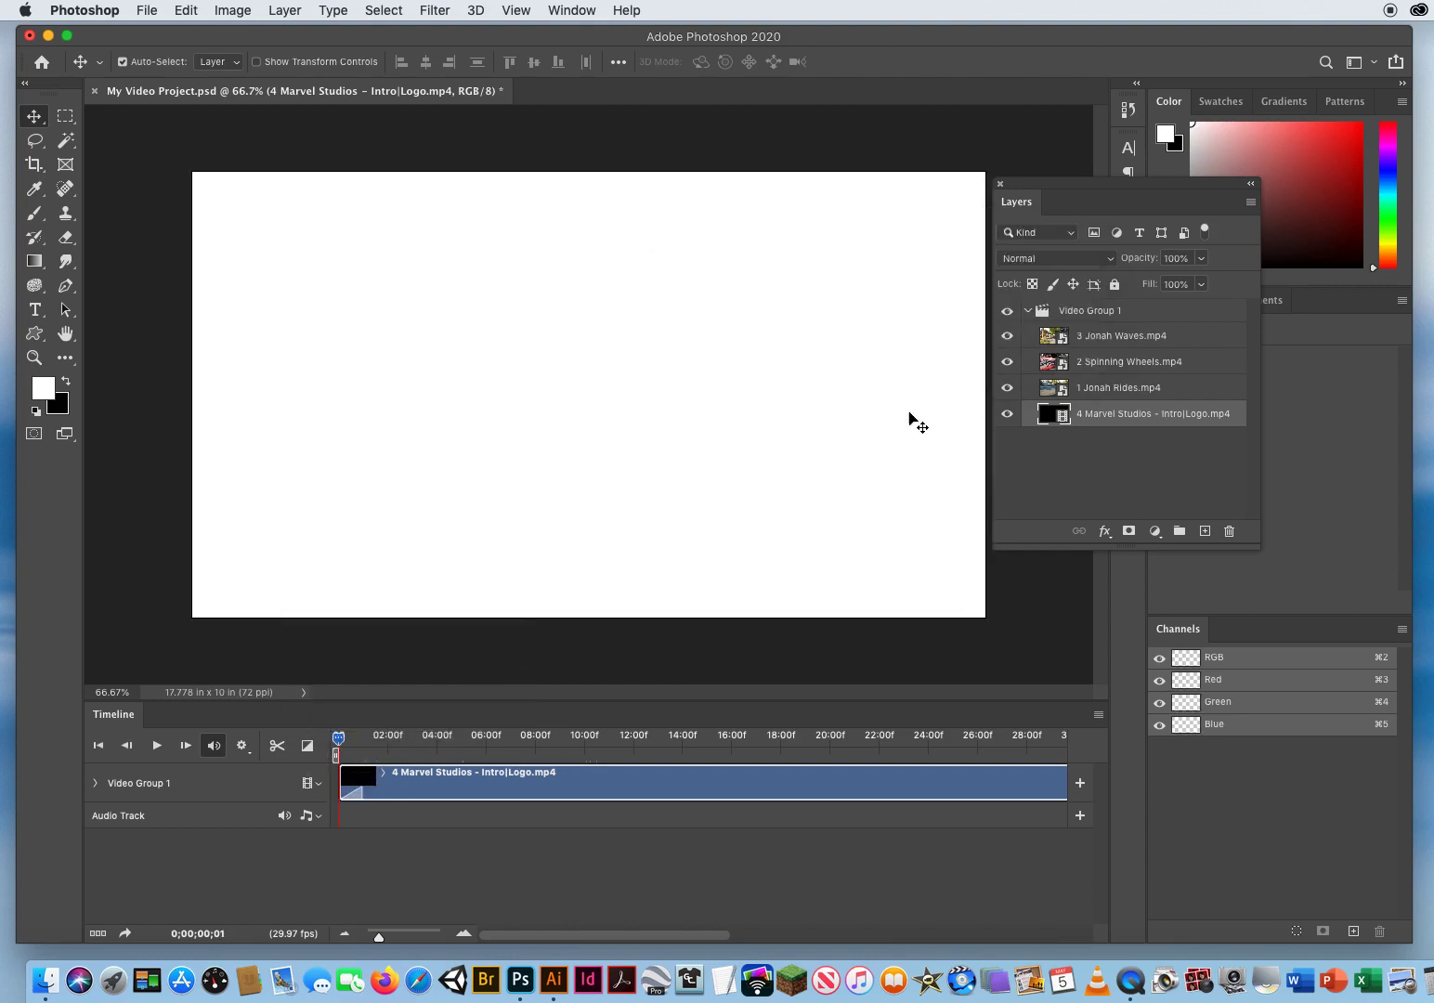
{"action": "left_click_drag", "start_coordinate": [339, 740], "coordinate": [341, 743]}
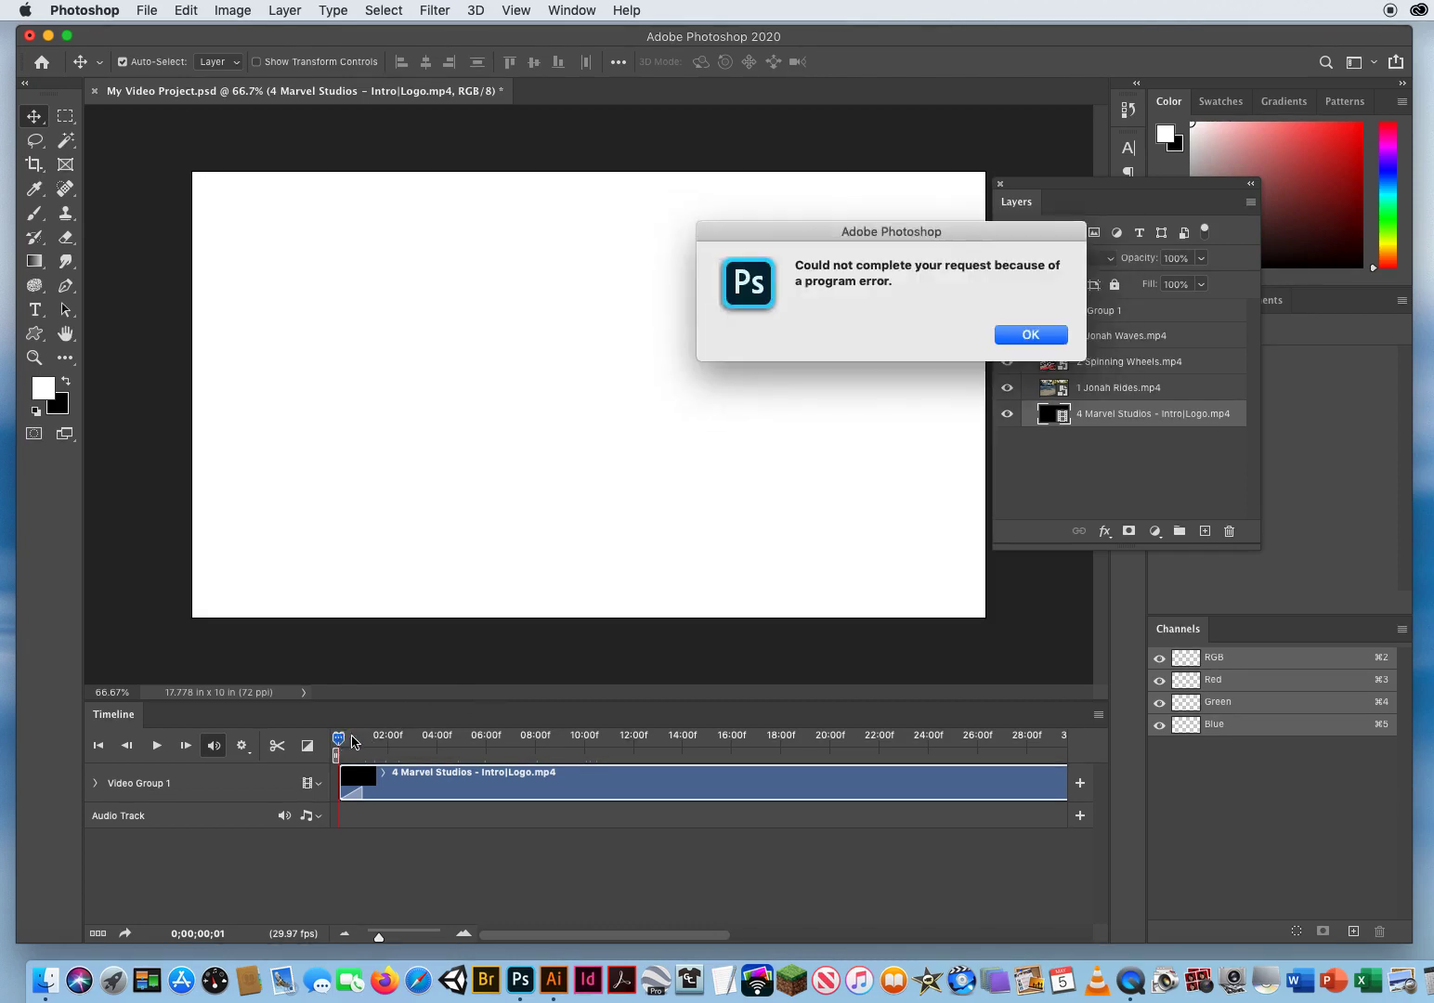
{"action": "left_click", "coordinate": [1031, 336]}
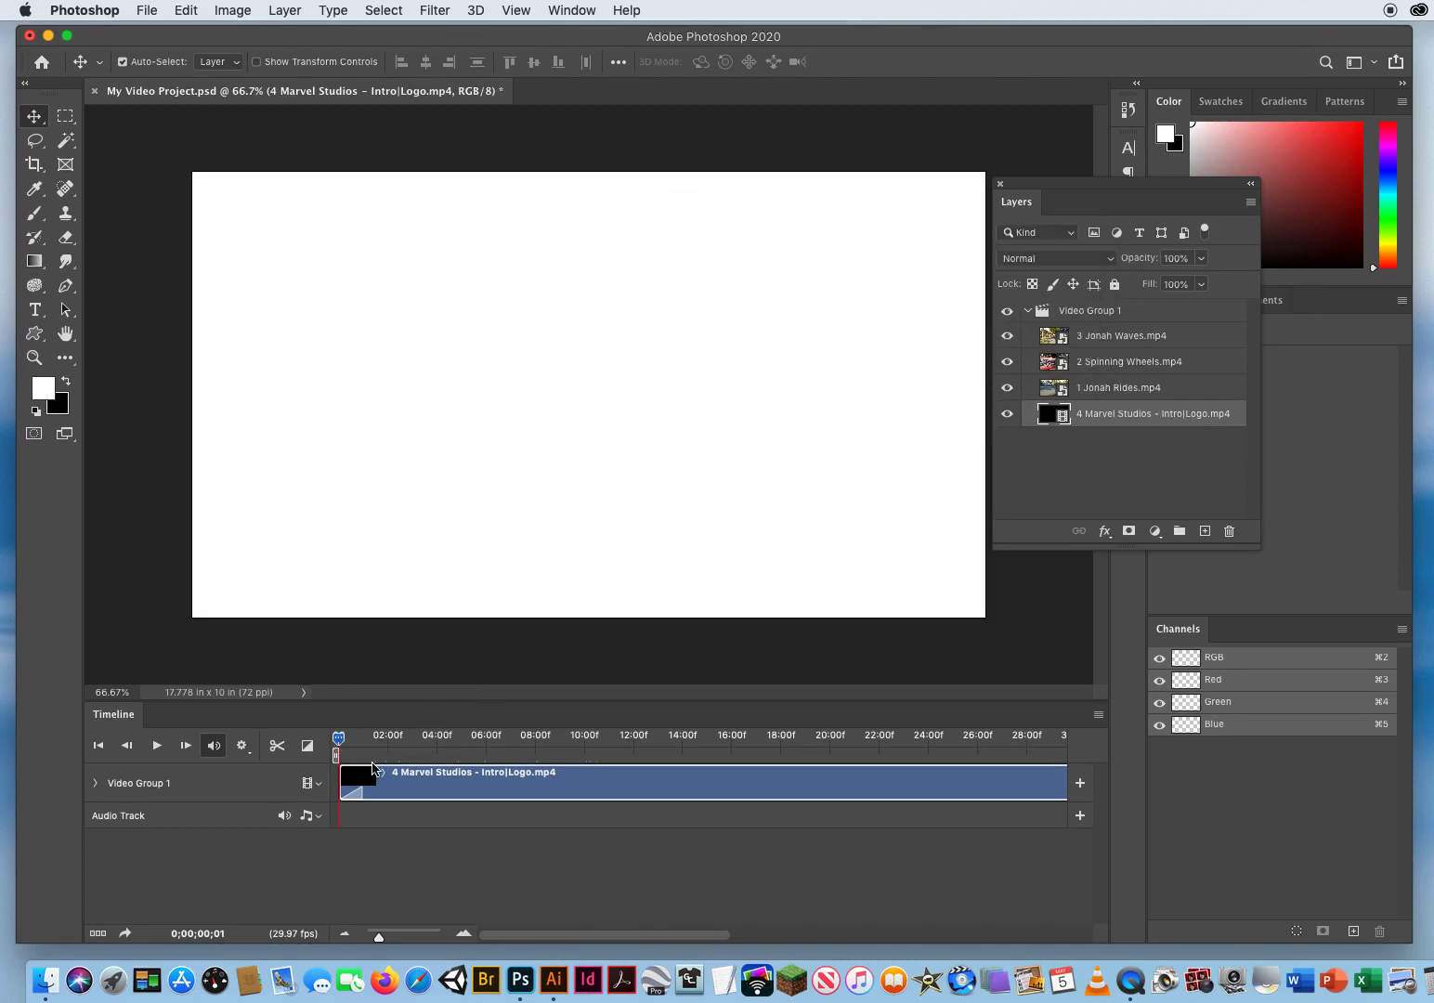
{"action": "key", "text": "space"}
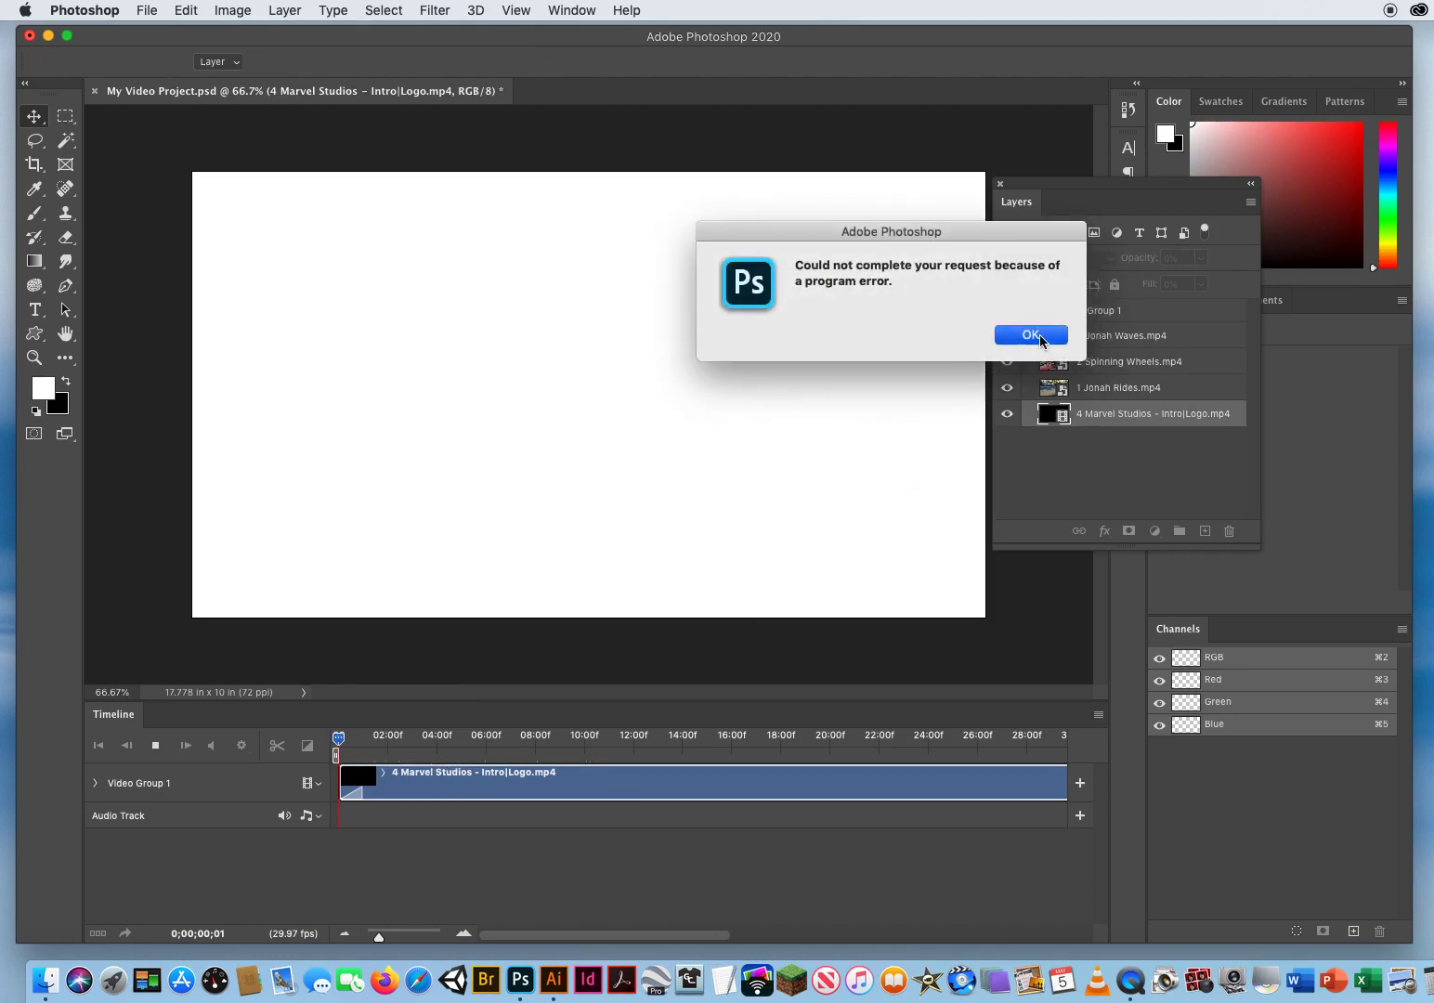
{"action": "left_click", "coordinate": [1040, 336]}
{"action": "left_click", "coordinate": [1041, 337]}
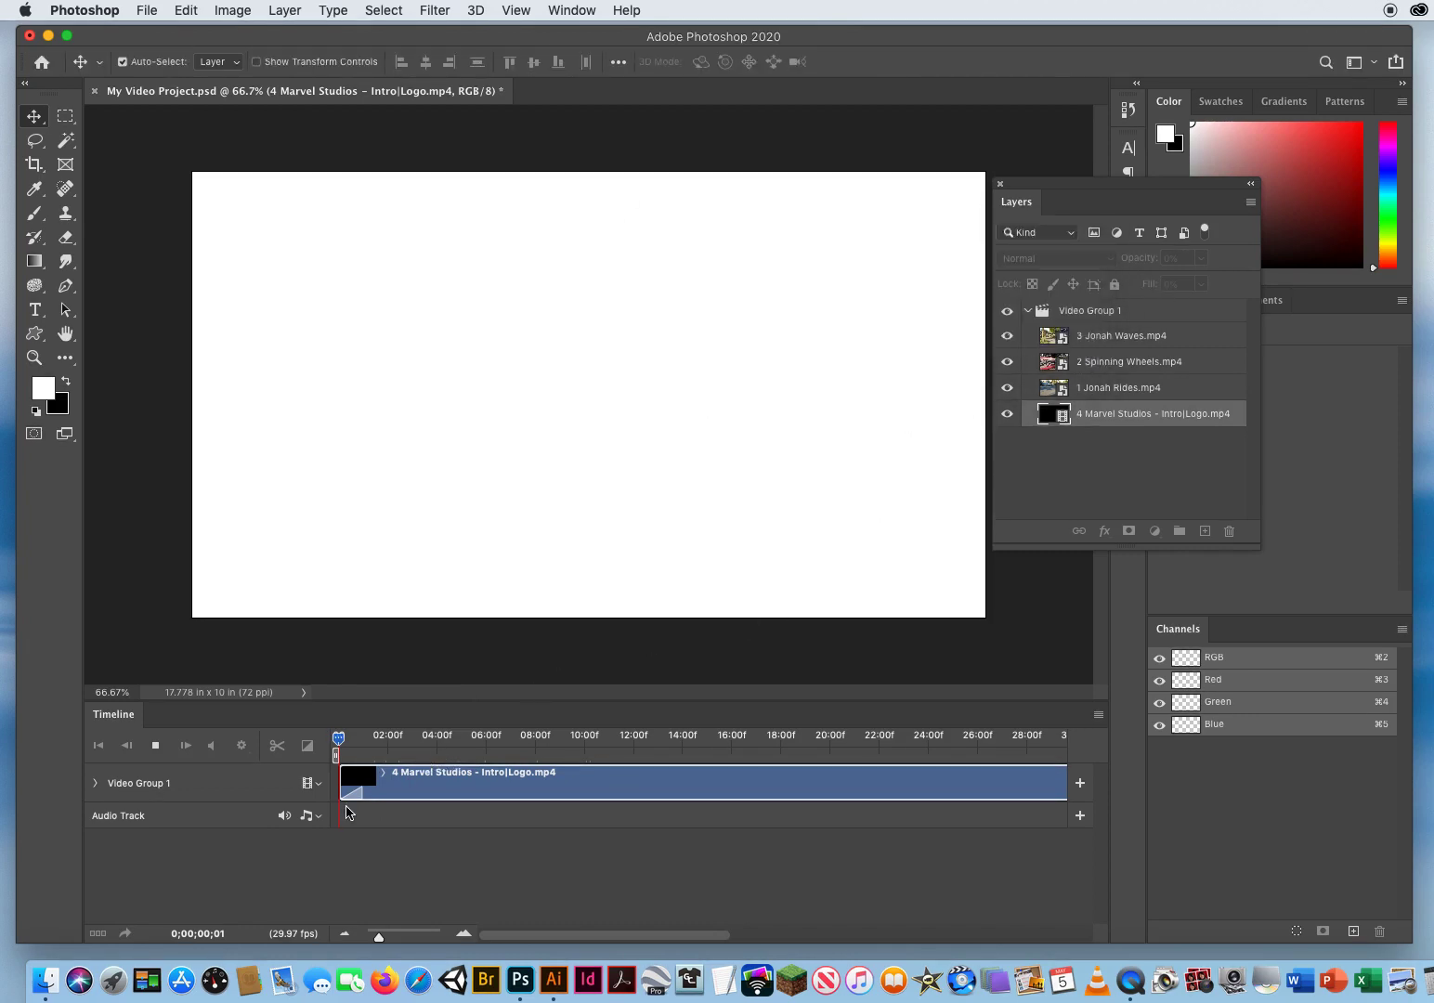
{"action": "left_click", "coordinate": [357, 793]}
{"action": "key", "text": "Delete"}
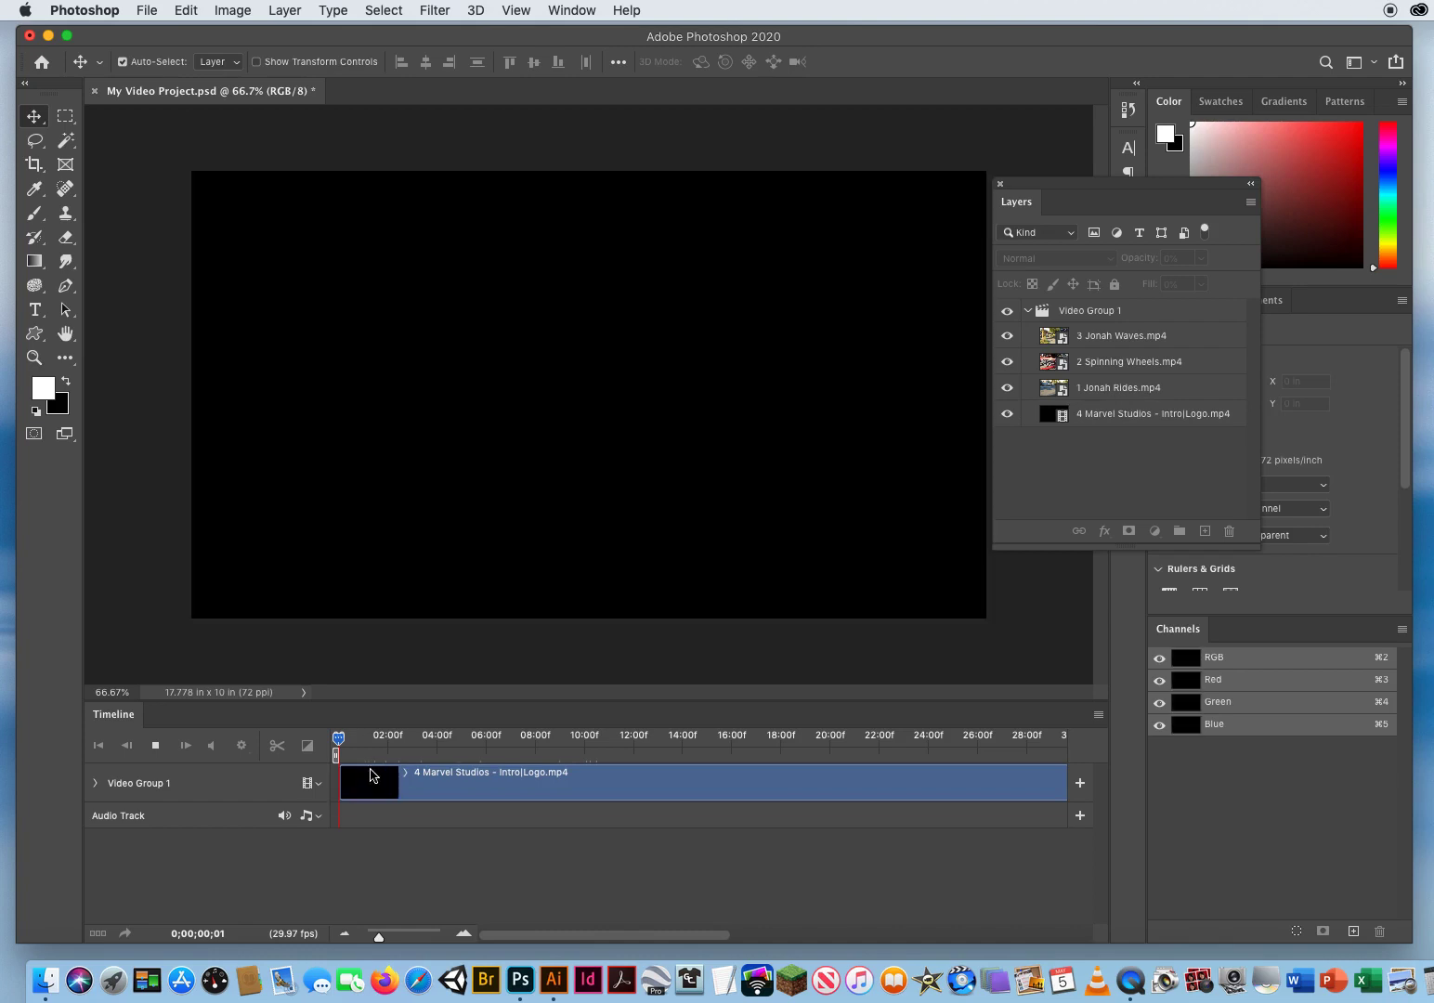
Play the beginning of 4 Marvel Studios - Intro|Logo.mp4 without the fade, stopping at 0;00;02;24
{"action": "mouse_move", "coordinate": [341, 744]}
{"action": "left_mouse_down"}
{"action": "mouse_move", "coordinate": [441, 742]}
{"action": "mouse_move", "coordinate": [343, 742]}
{"action": "left_mouse_up"}
{"action": "key", "text": "space"}
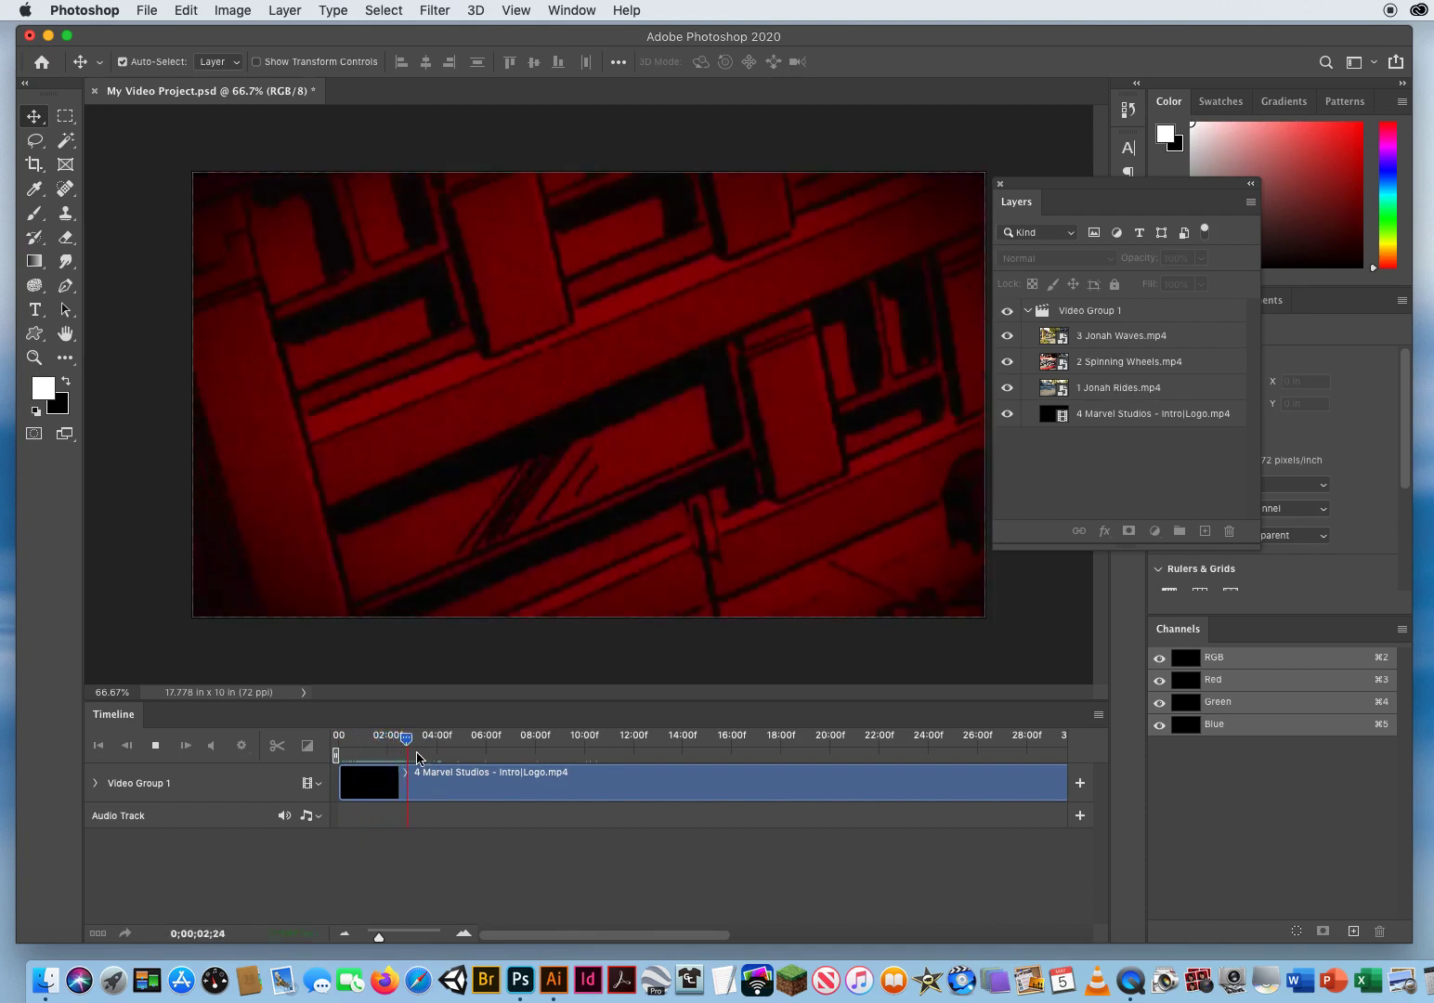
{"action": "key", "text": "space"}
Try a 1 s Fade With White at the intro clip's start again, dismissing the error dialogs and deleting the fade
{"action": "left_click", "coordinate": [500, 788]}
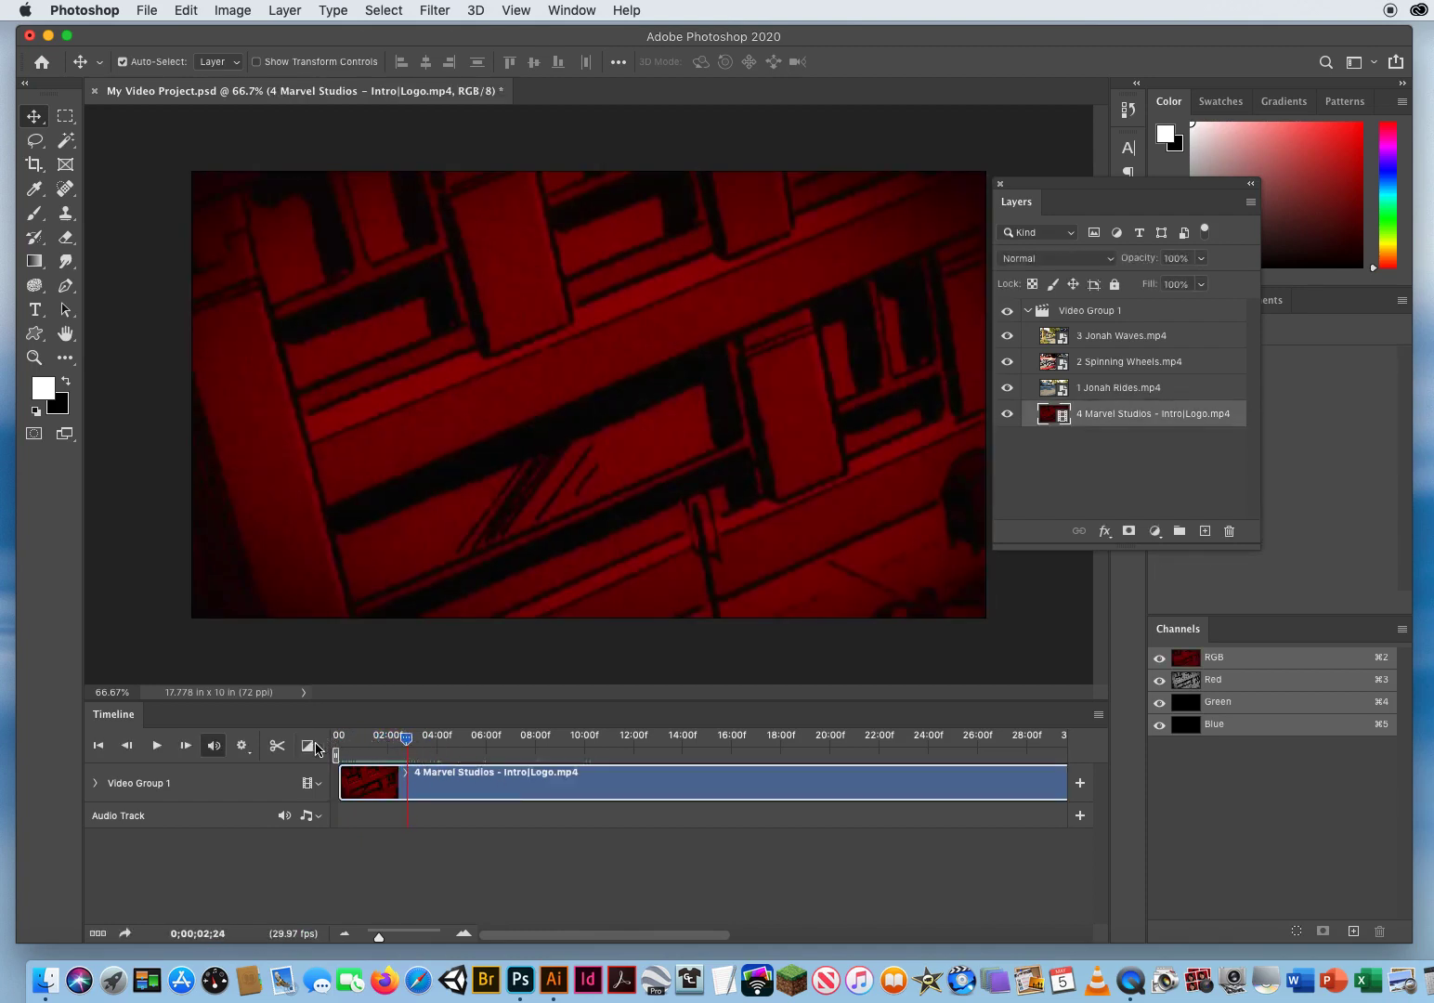
{"action": "left_click", "coordinate": [309, 747]}
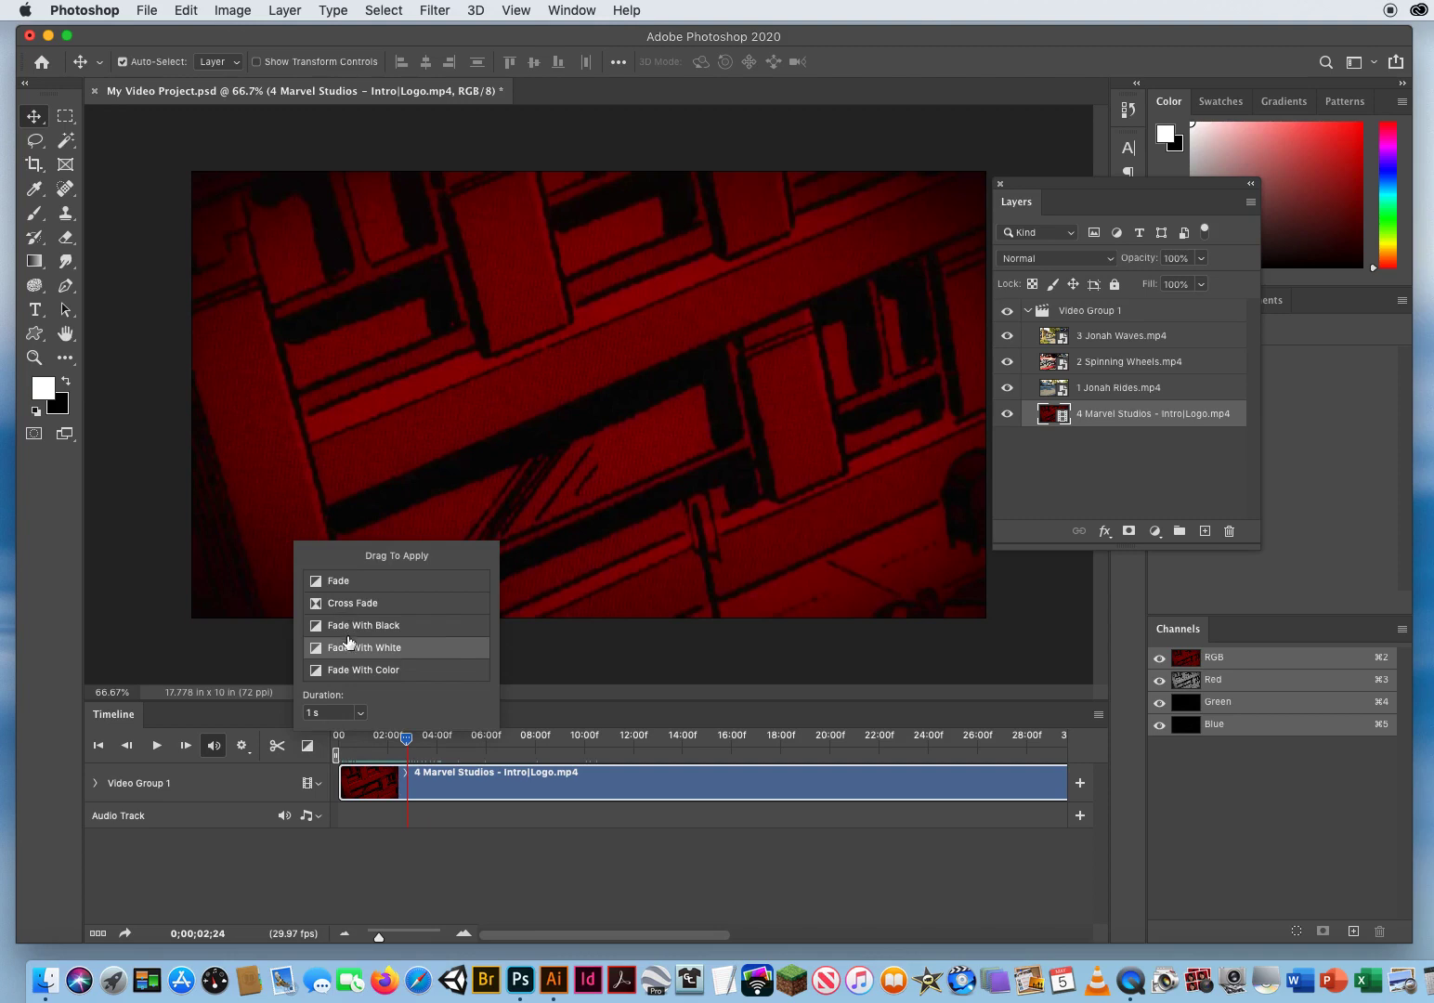
{"action": "left_click_drag", "start_coordinate": [341, 651], "coordinate": [363, 743]}
{"action": "left_click", "coordinate": [408, 743]}
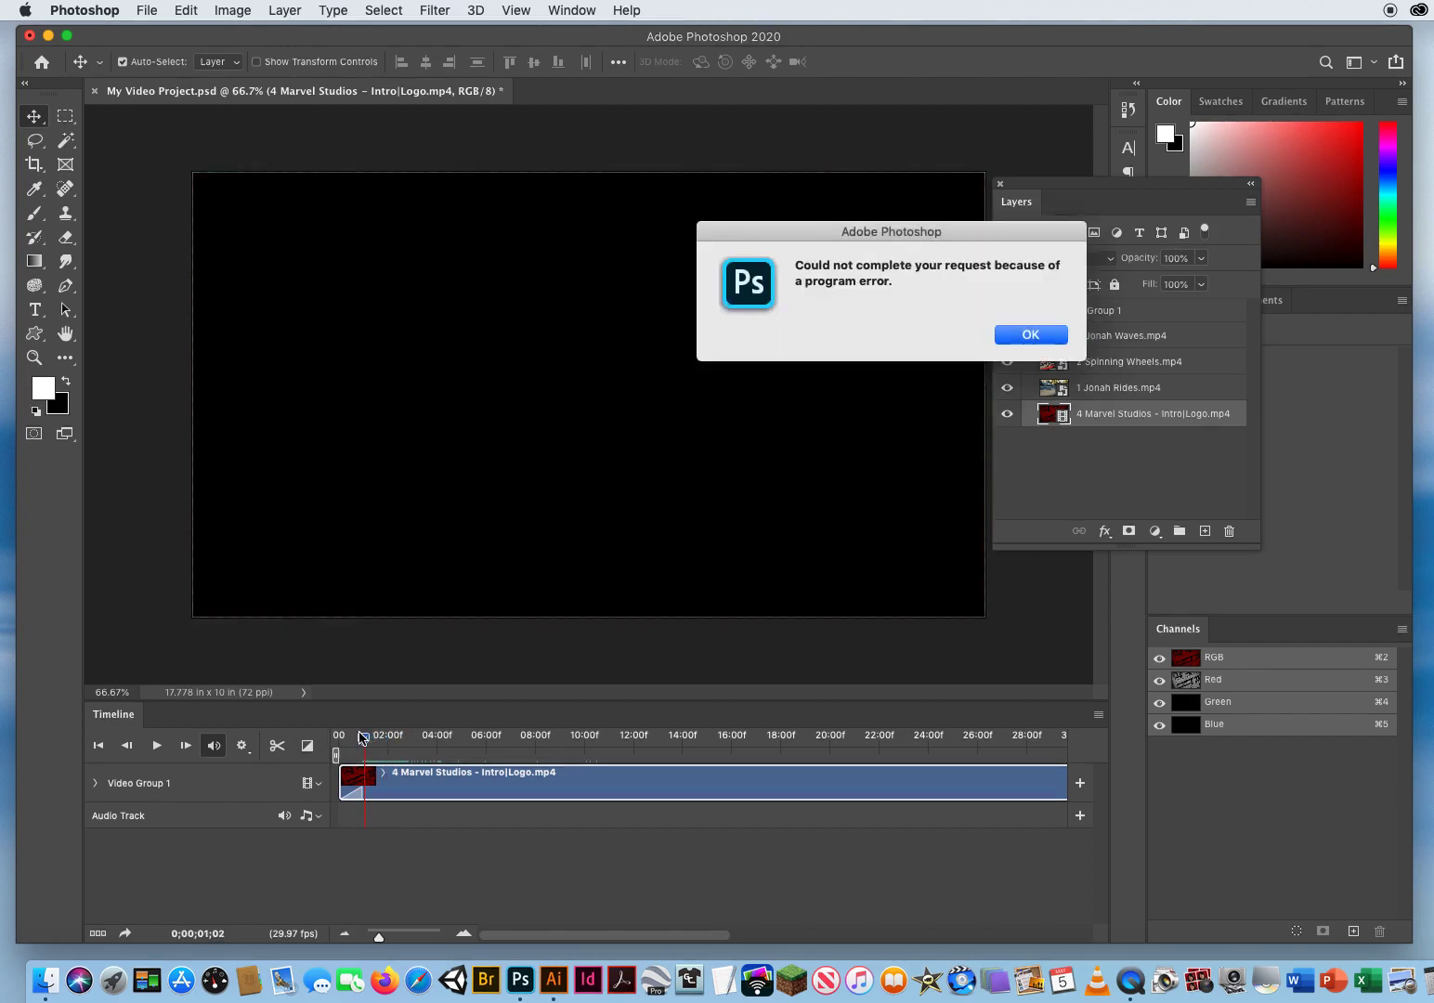
{"action": "left_click", "coordinate": [1029, 335]}
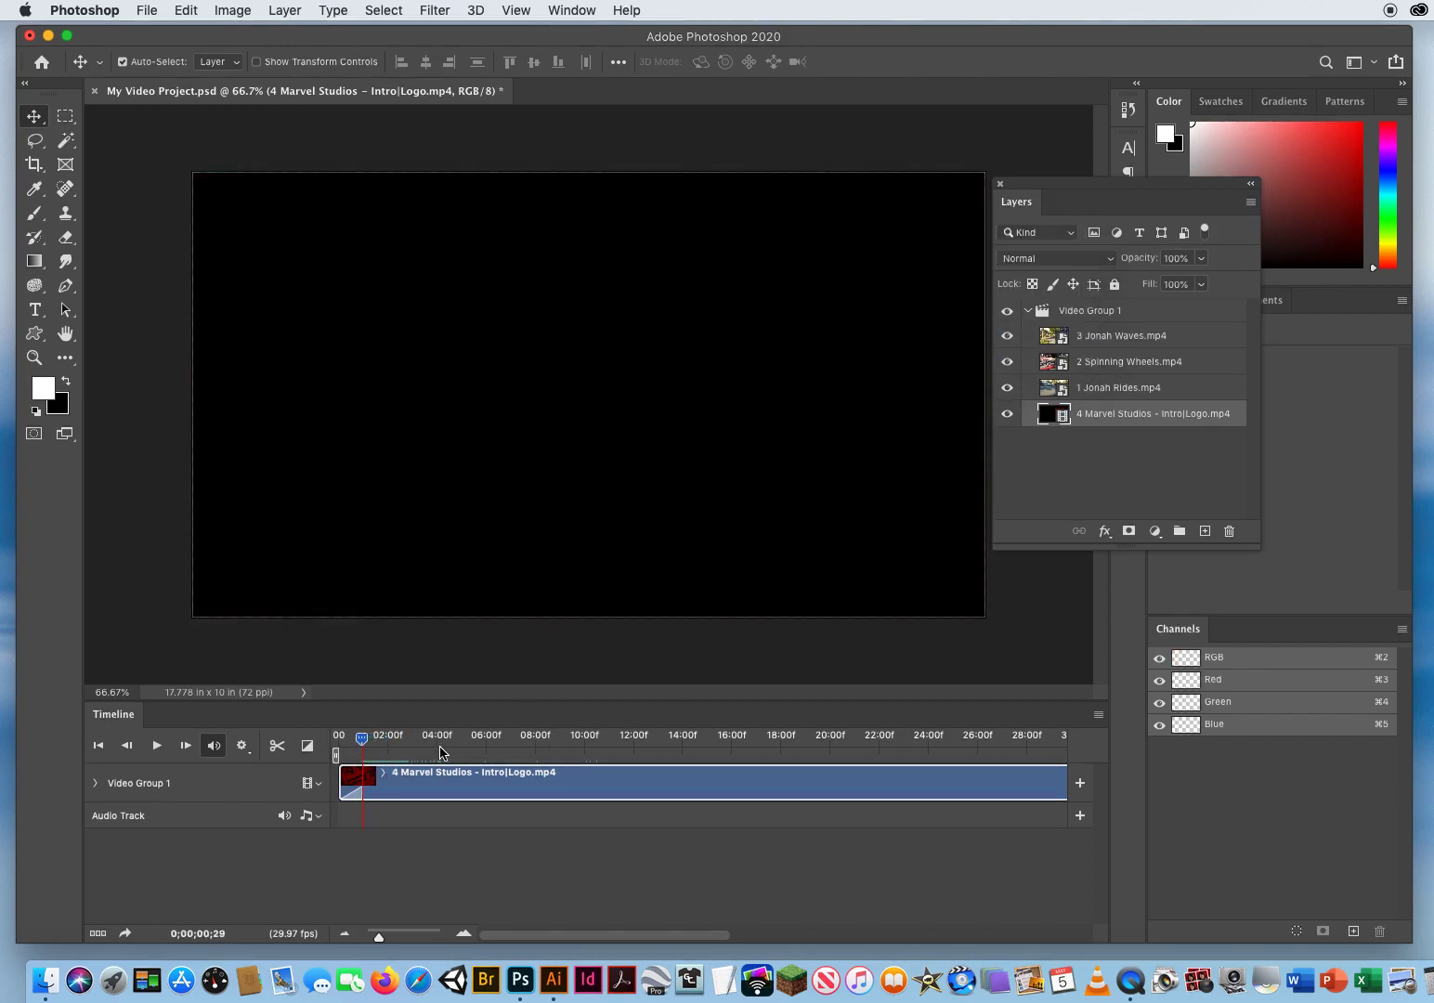
{"action": "left_click", "coordinate": [1040, 338]}
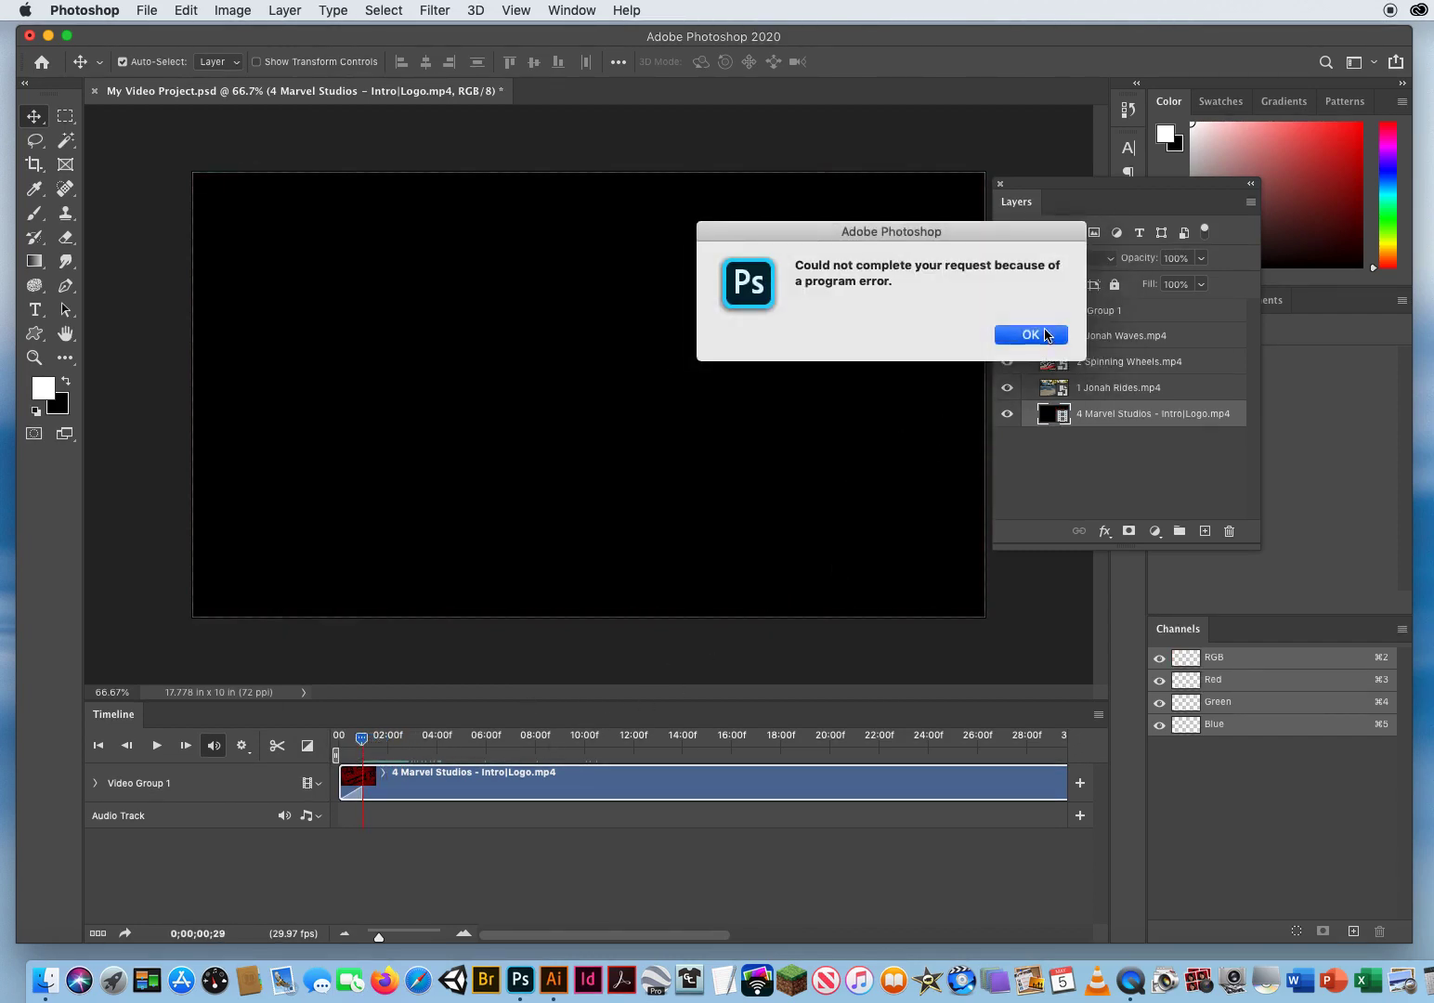
{"action": "left_click", "coordinate": [356, 800]}
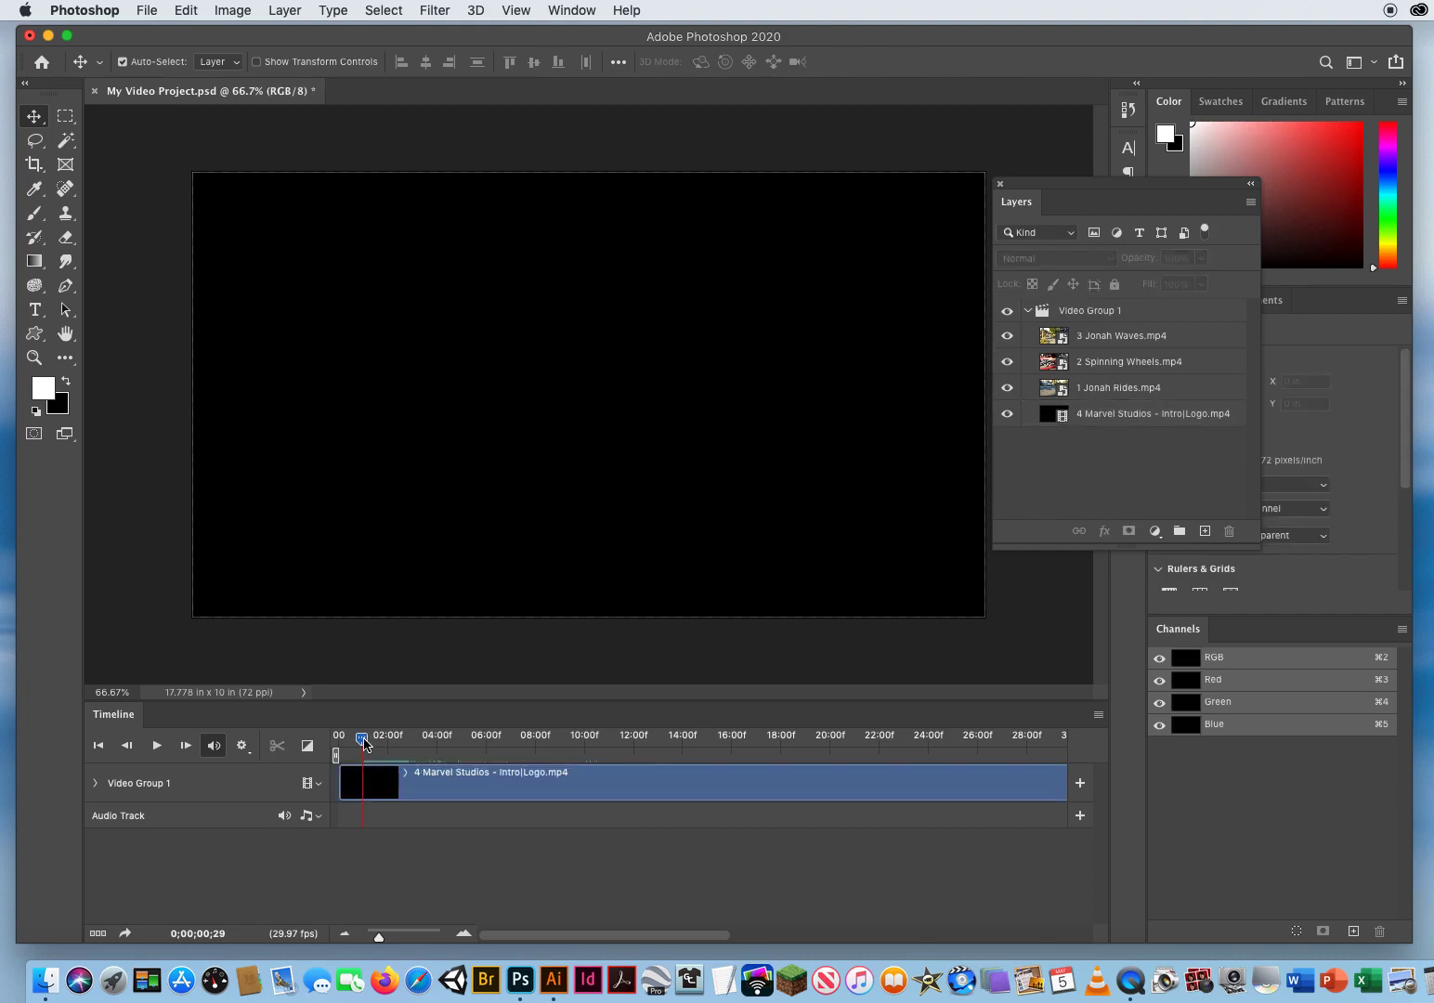
Save the project and move the playhead to about 0;00;02;15 in the intro clip
{"action": "mouse_move", "coordinate": [363, 743]}
{"action": "left_mouse_down"}
{"action": "mouse_move", "coordinate": [342, 746]}
{"action": "mouse_move", "coordinate": [407, 743]}
{"action": "mouse_move", "coordinate": [370, 749]}
{"action": "left_mouse_up"}
{"action": "left_click", "coordinate": [308, 747]}
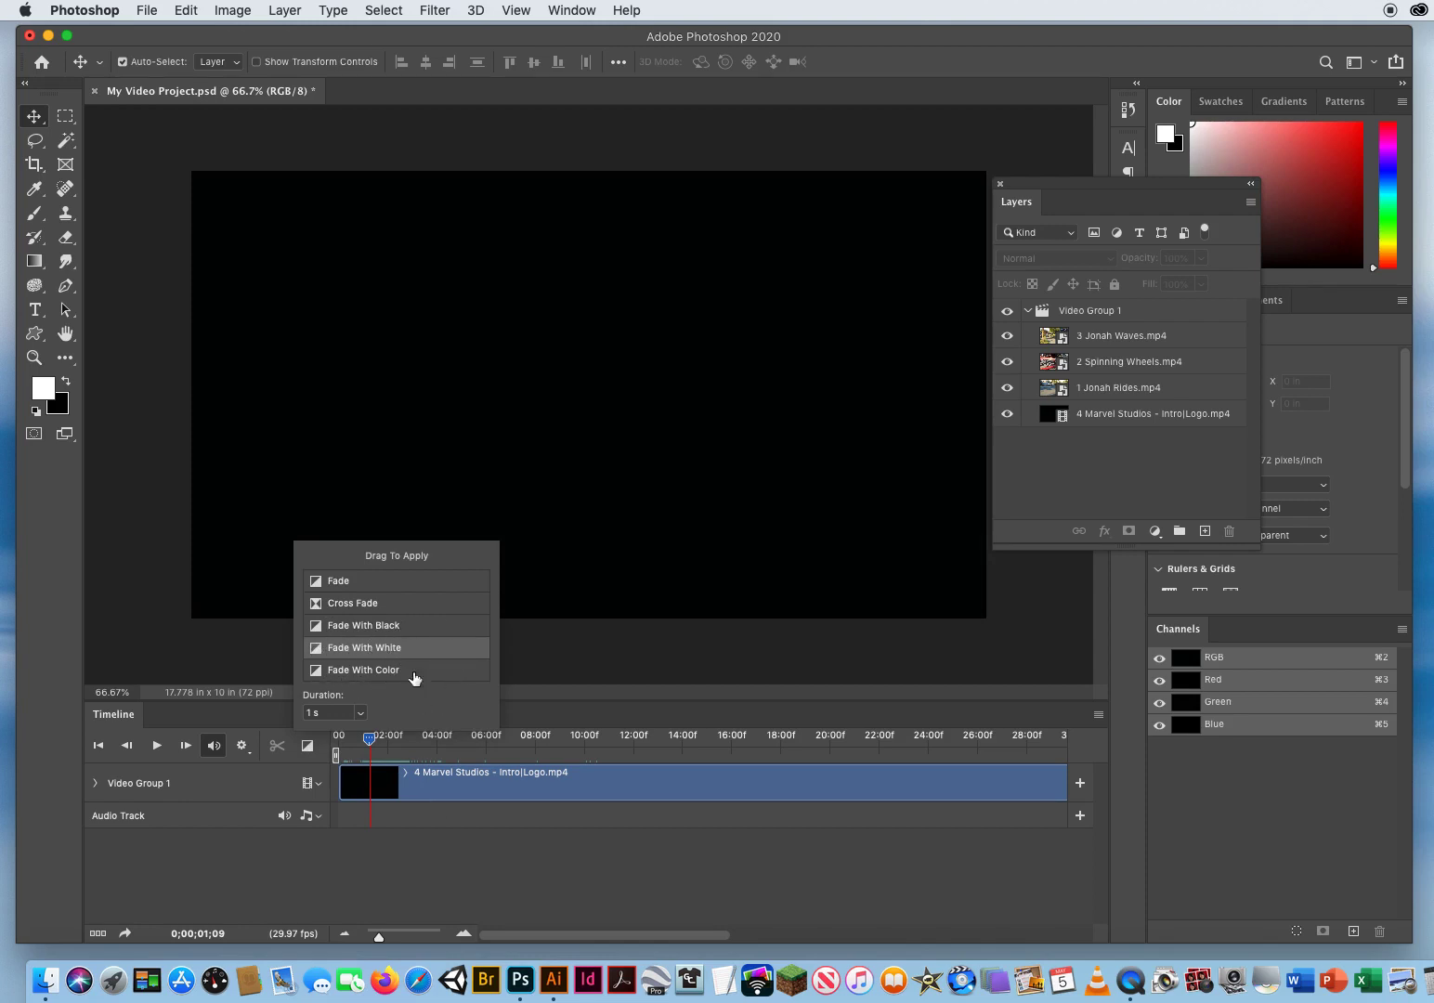
{"action": "left_click", "coordinate": [369, 743]}
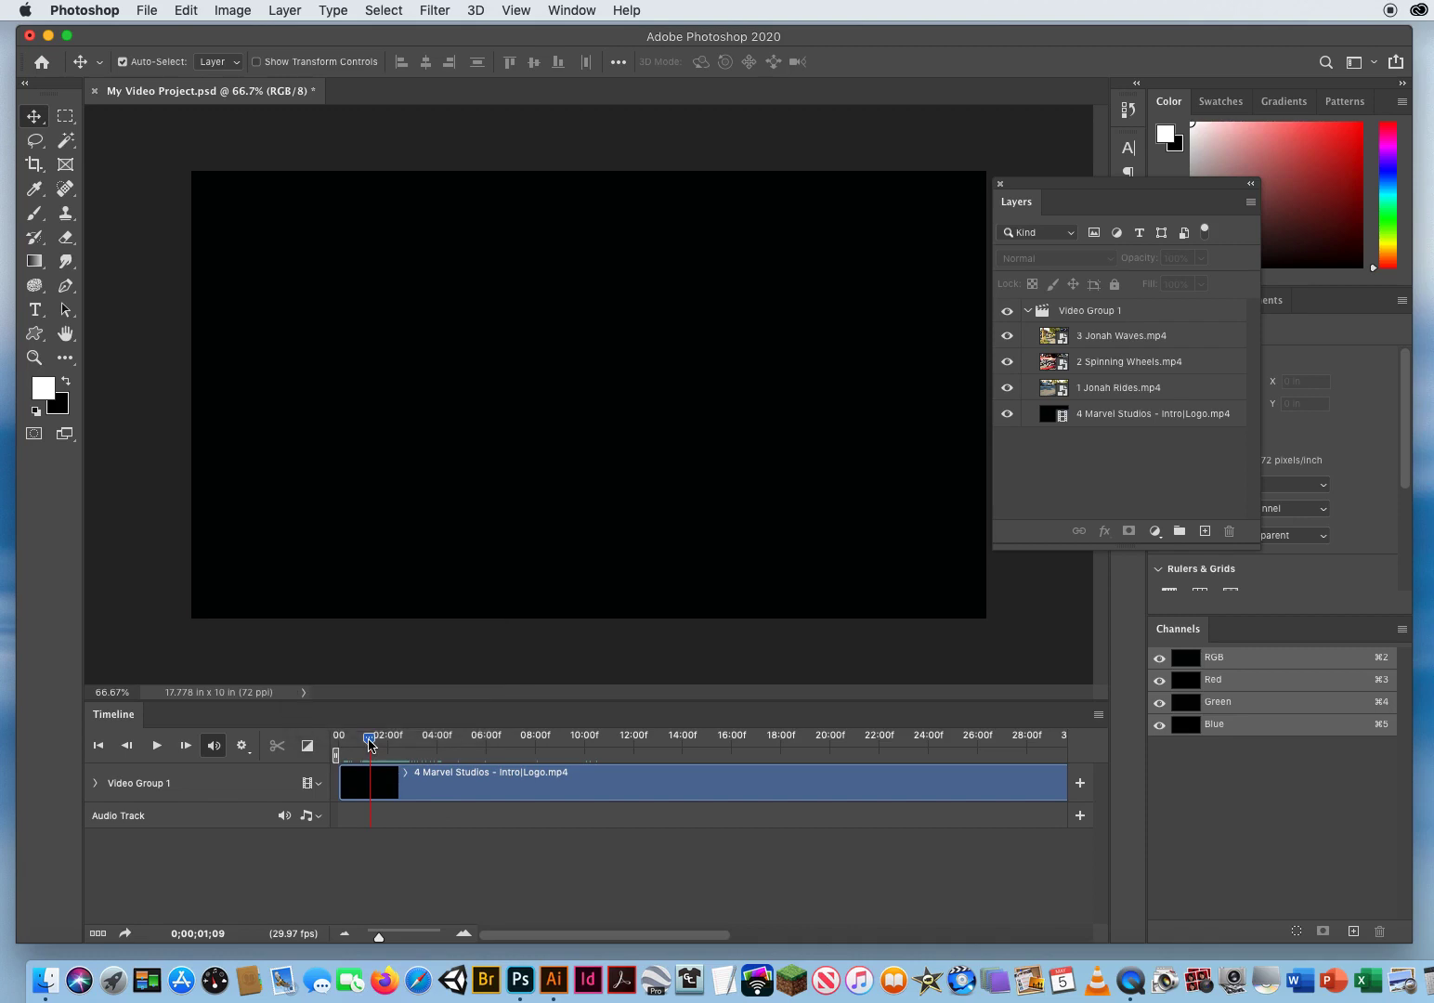
{"action": "key", "text": "super+s"}
{"action": "left_click_drag", "start_coordinate": [369, 743], "coordinate": [400, 738]}
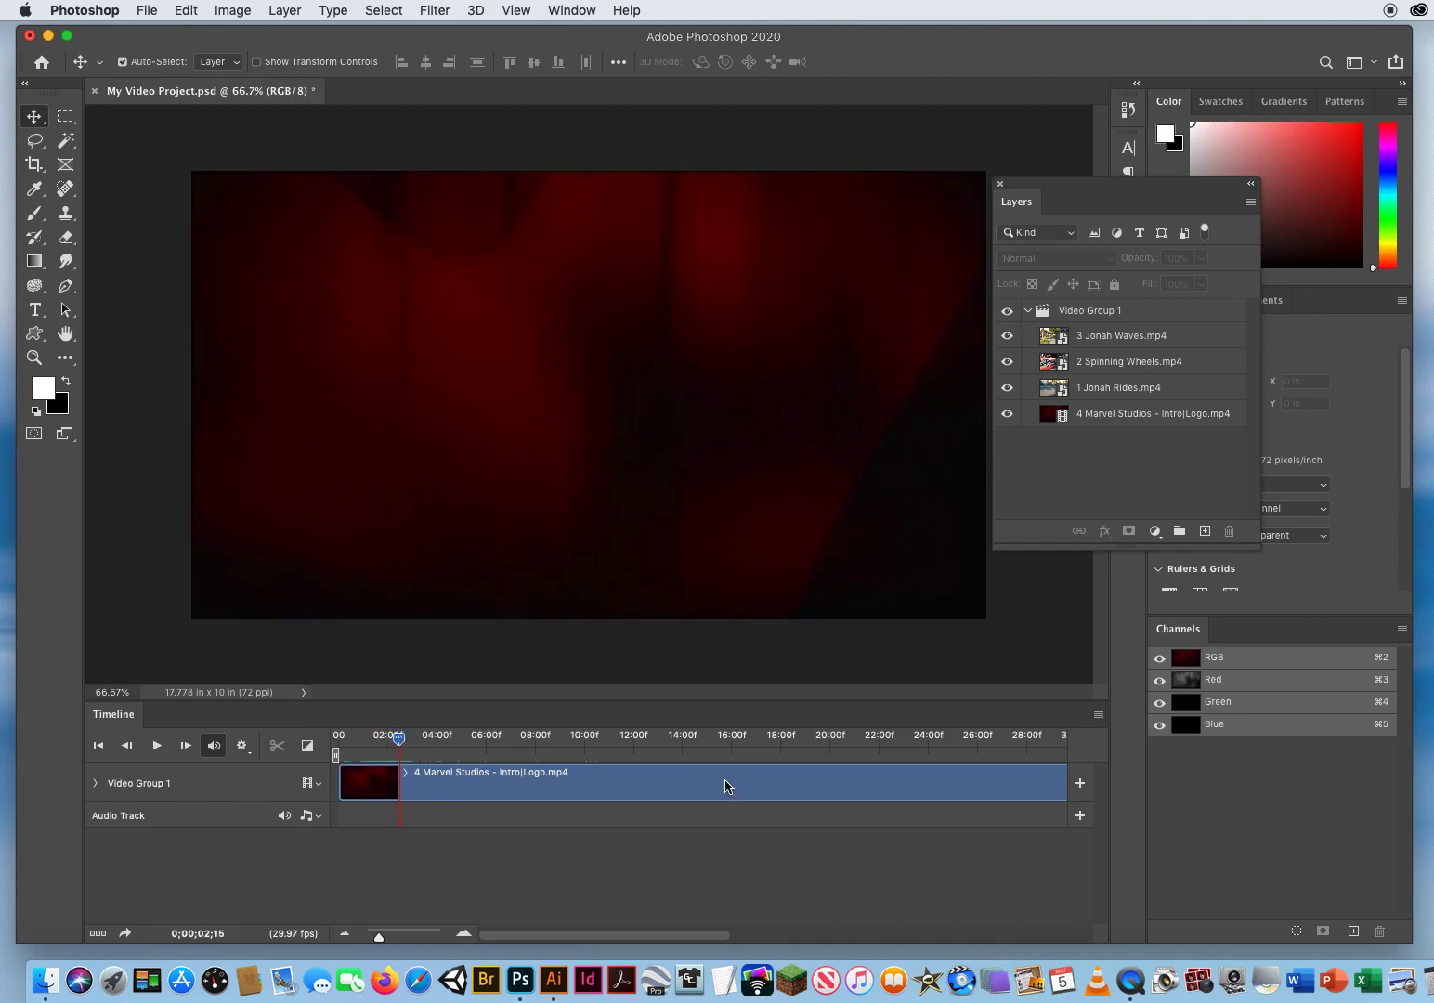
Retry a 1 s Fade With White at the start of 4 Marvel Studios - Intro|Logo.mp4, dismiss the errors and remove the fade
{"action": "left_click", "coordinate": [727, 786]}
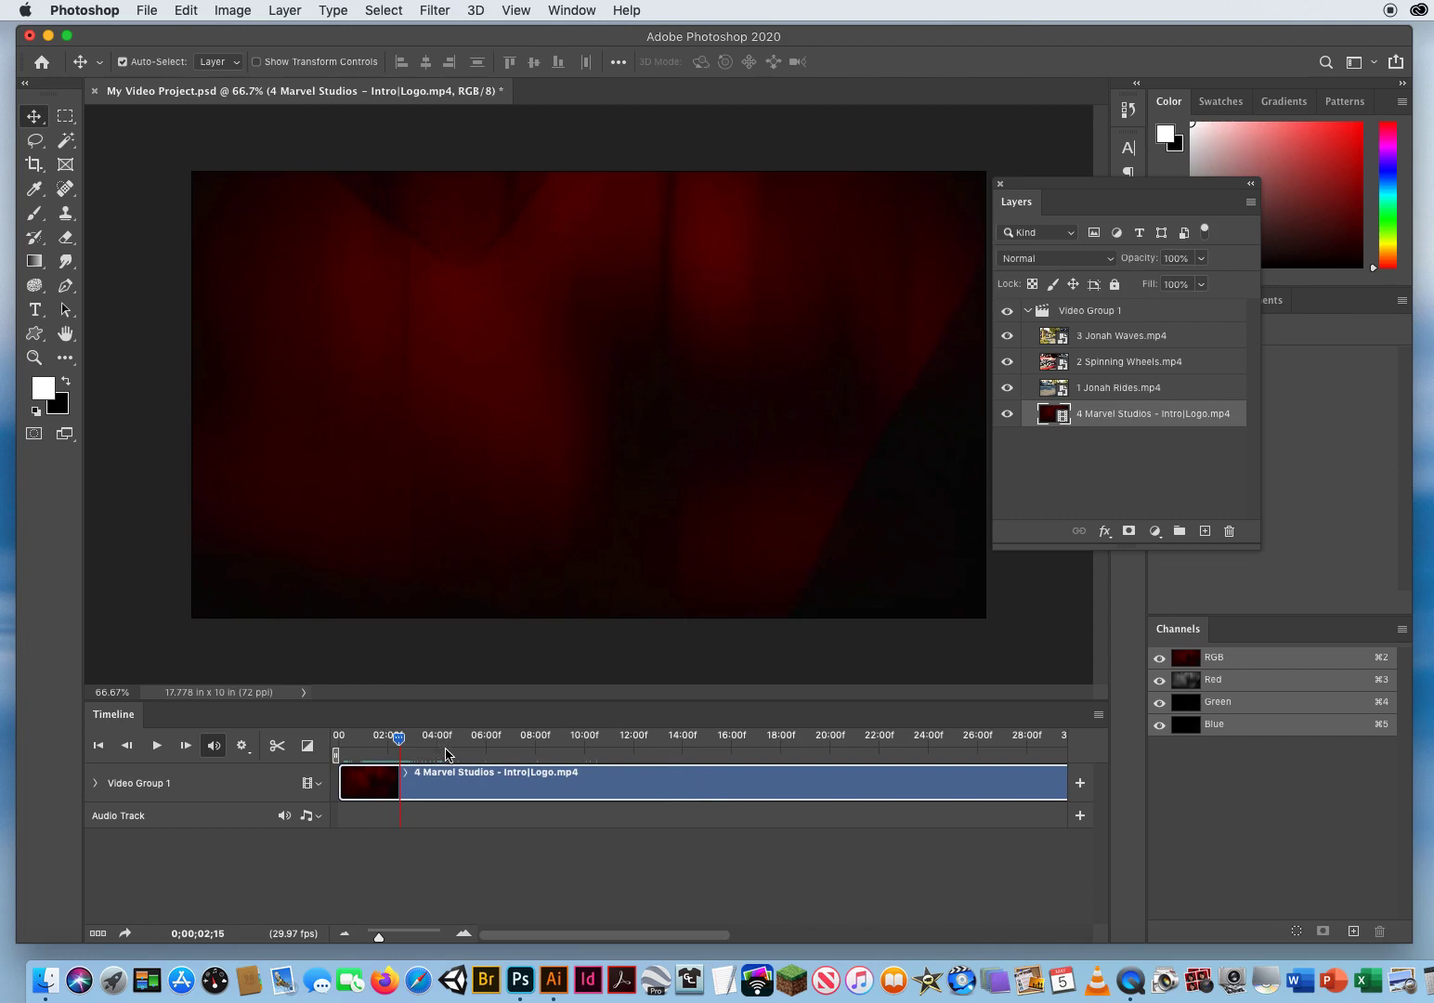
{"action": "left_click", "coordinate": [307, 746]}
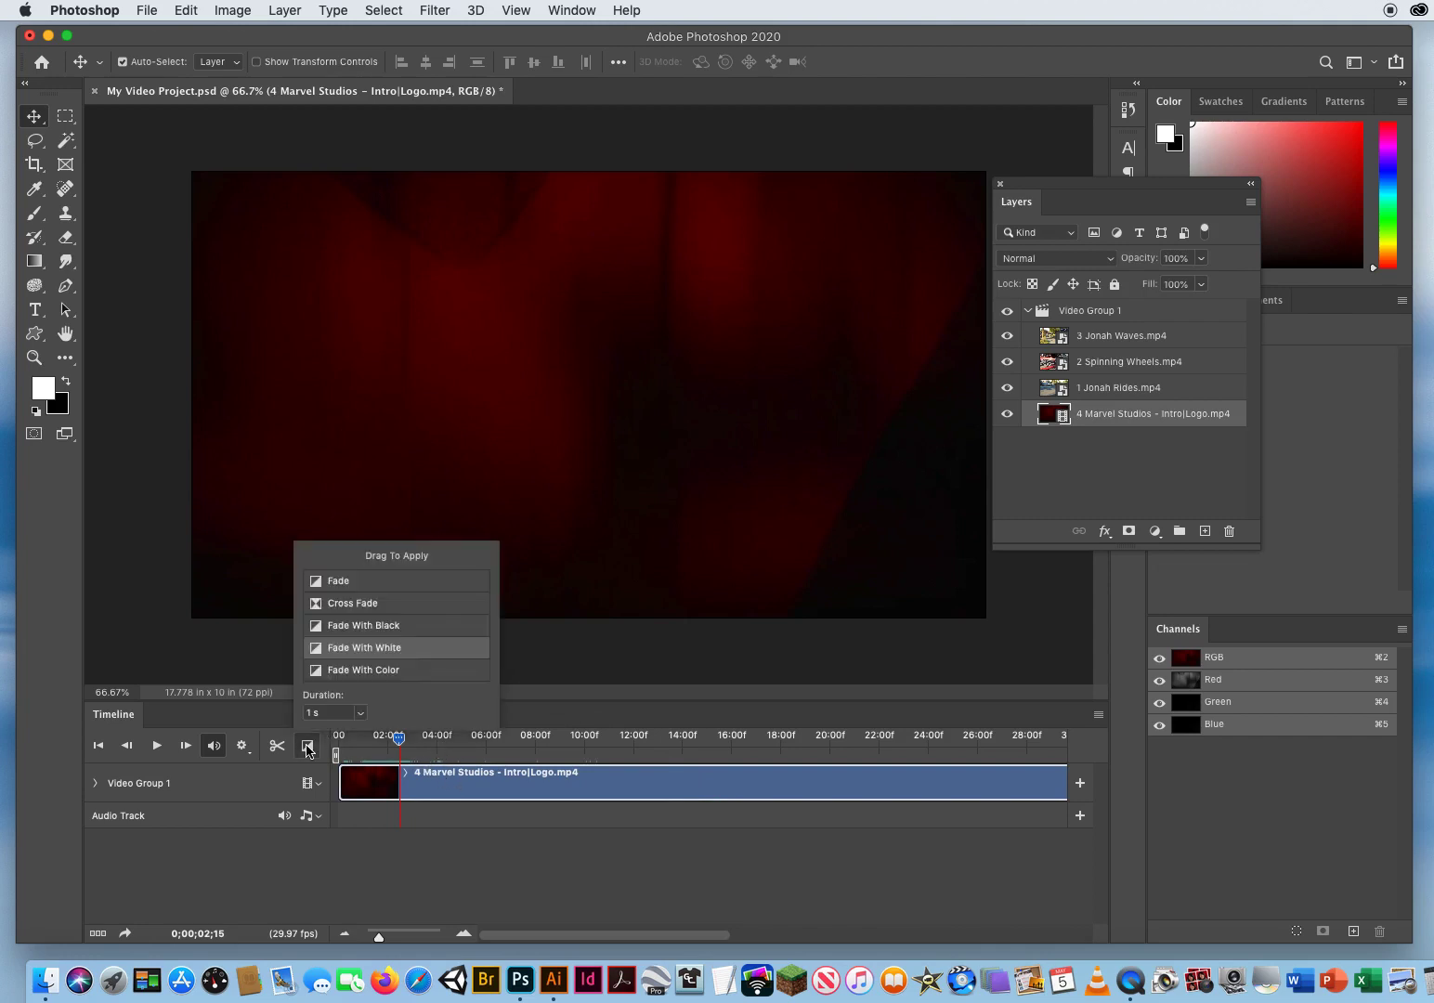
{"action": "left_click_drag", "start_coordinate": [369, 657], "coordinate": [364, 743]}
{"action": "left_click", "coordinate": [400, 745]}
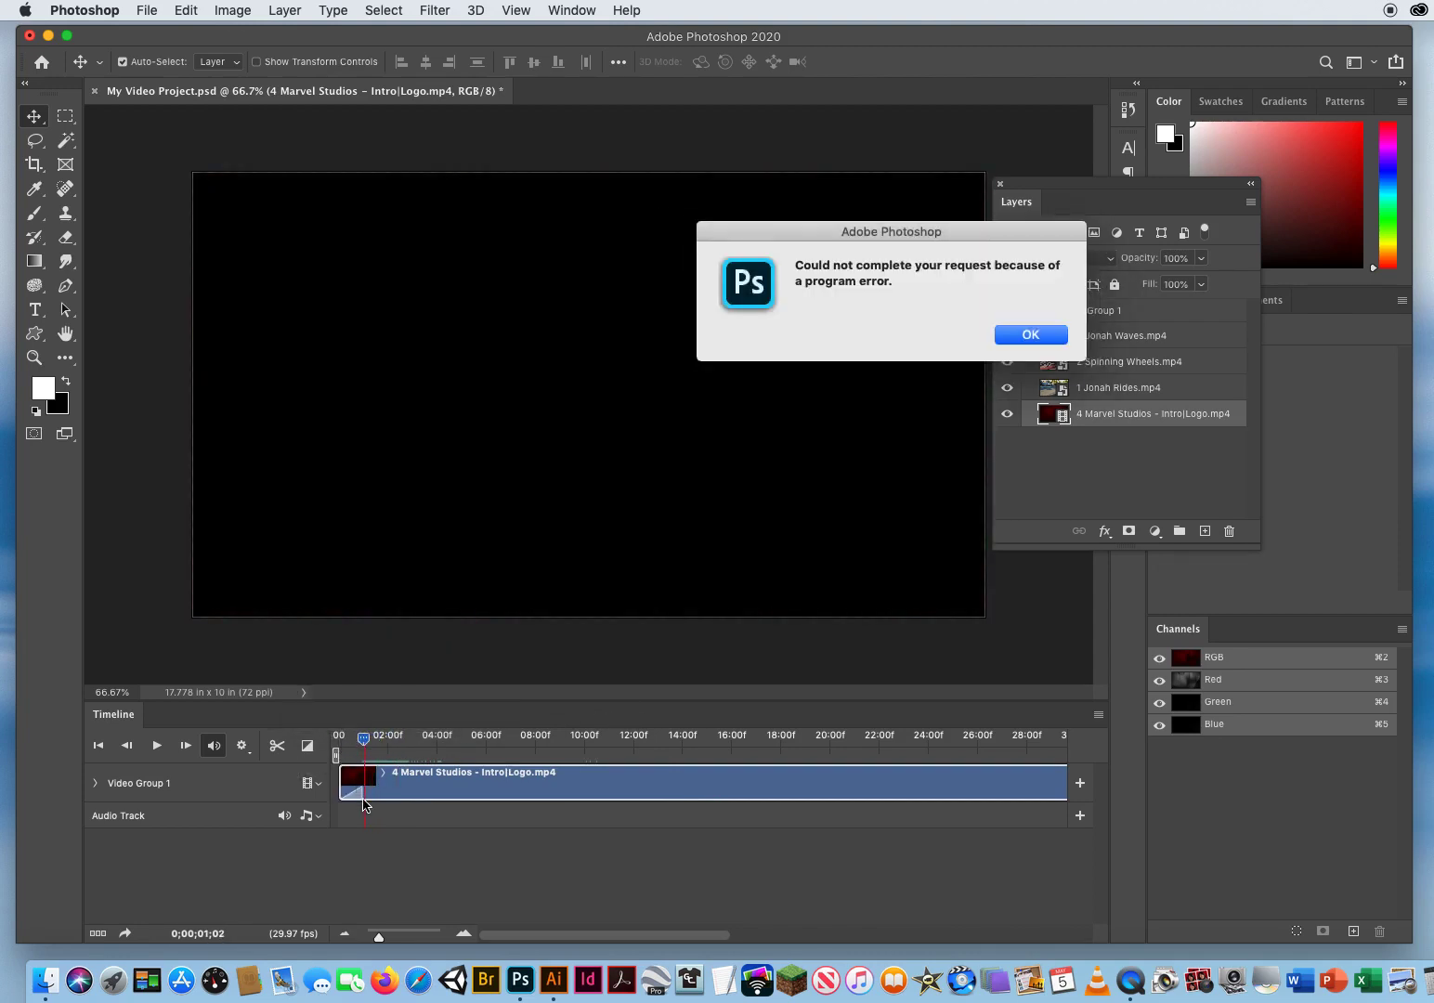
{"action": "left_click", "coordinate": [1031, 336]}
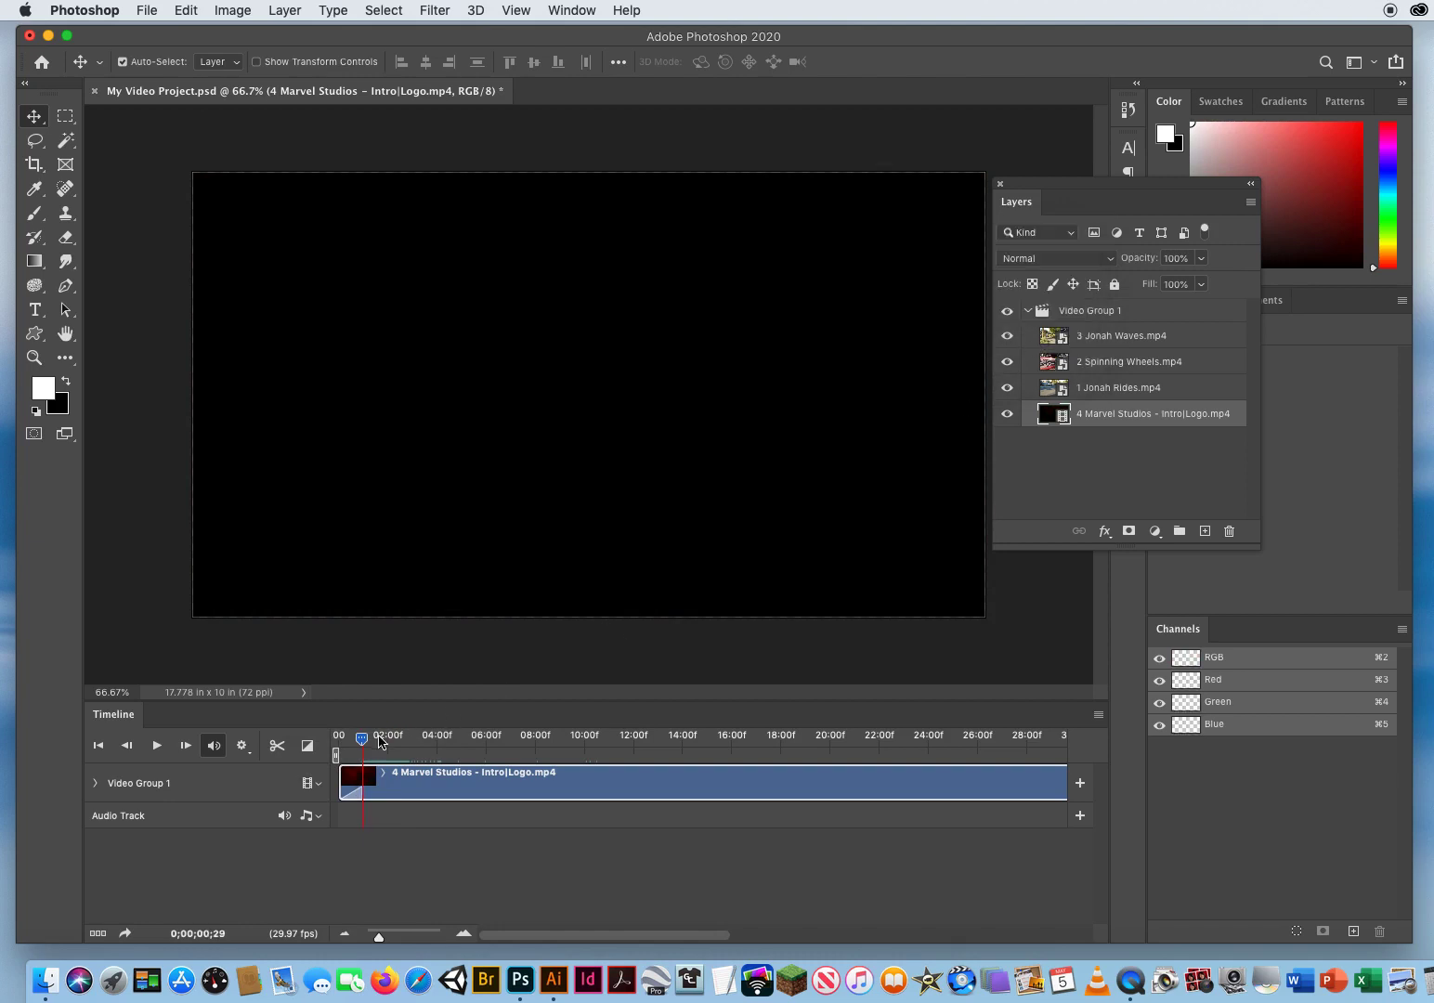
{"action": "left_click", "coordinate": [361, 743]}
{"action": "left_click", "coordinate": [1031, 335]}
{"action": "left_click", "coordinate": [354, 800]}
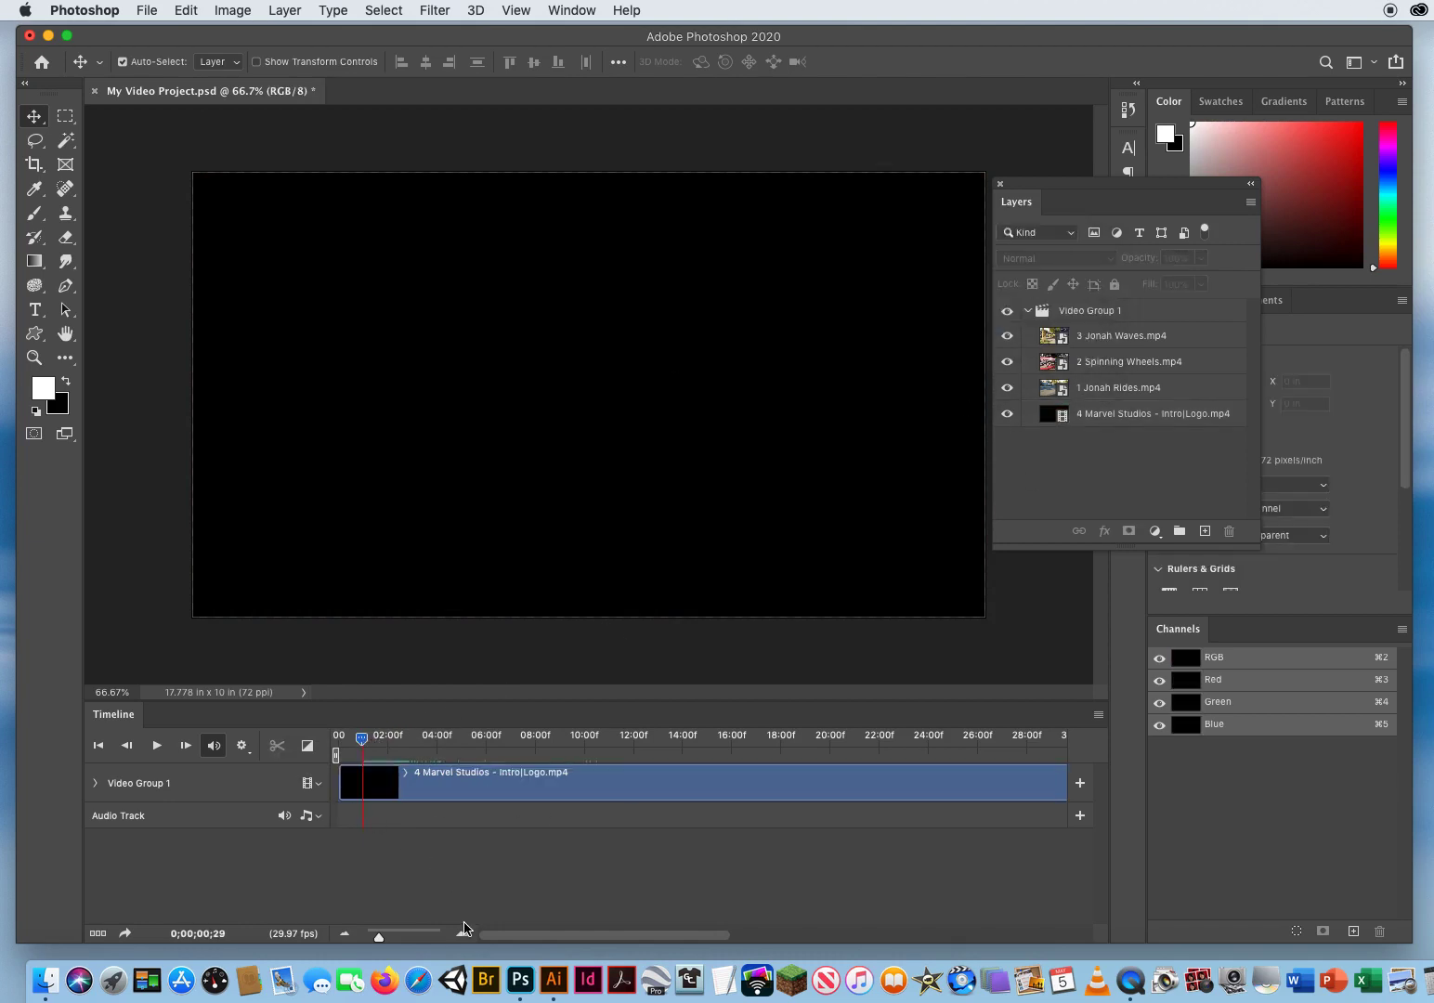
Scrub through the intro clip without the fade, leave the playhead at about 0;00;05;03, and save the project
{"action": "left_click_drag", "start_coordinate": [360, 746], "coordinate": [449, 743]}
{"action": "left_click", "coordinate": [535, 737]}
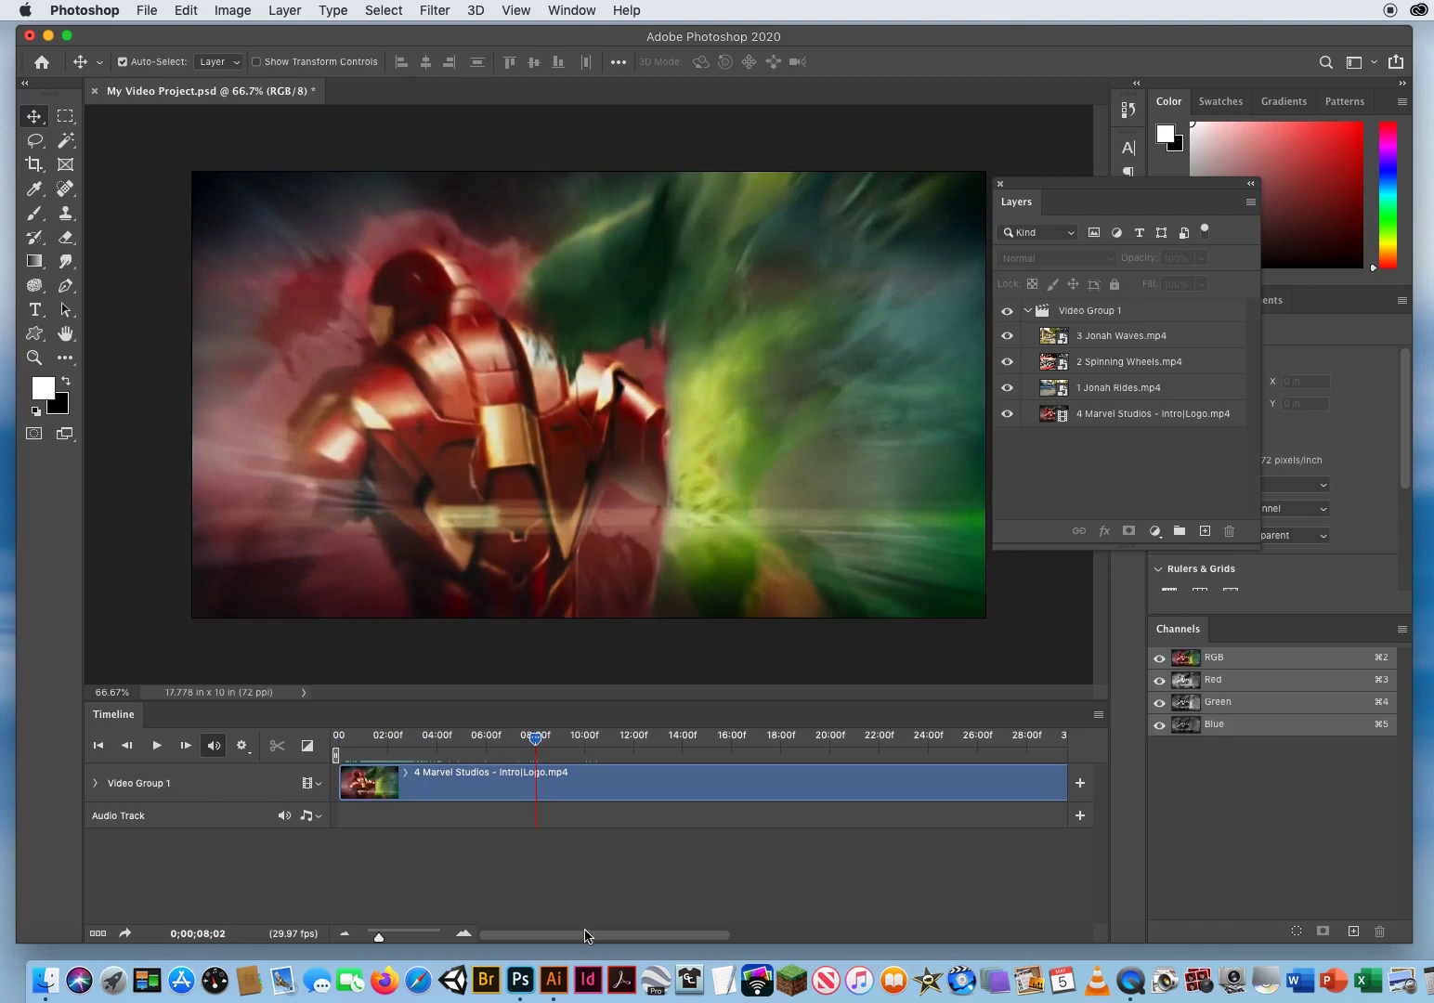
{"action": "left_click_drag", "start_coordinate": [579, 944], "coordinate": [522, 936]}
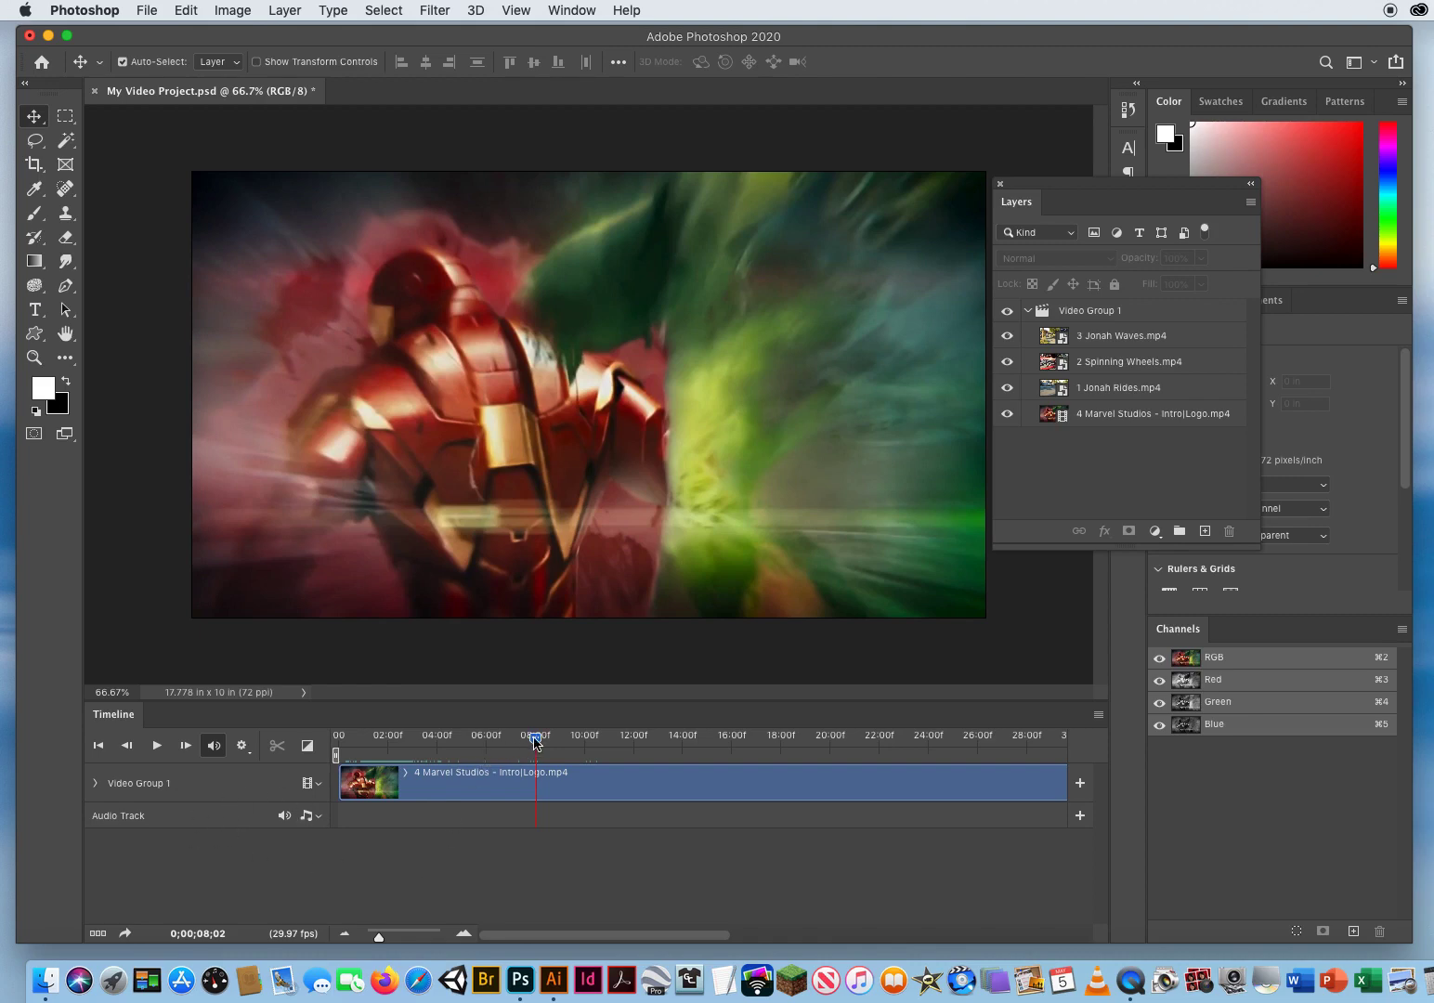
{"action": "left_click_drag", "start_coordinate": [535, 740], "coordinate": [464, 743]}
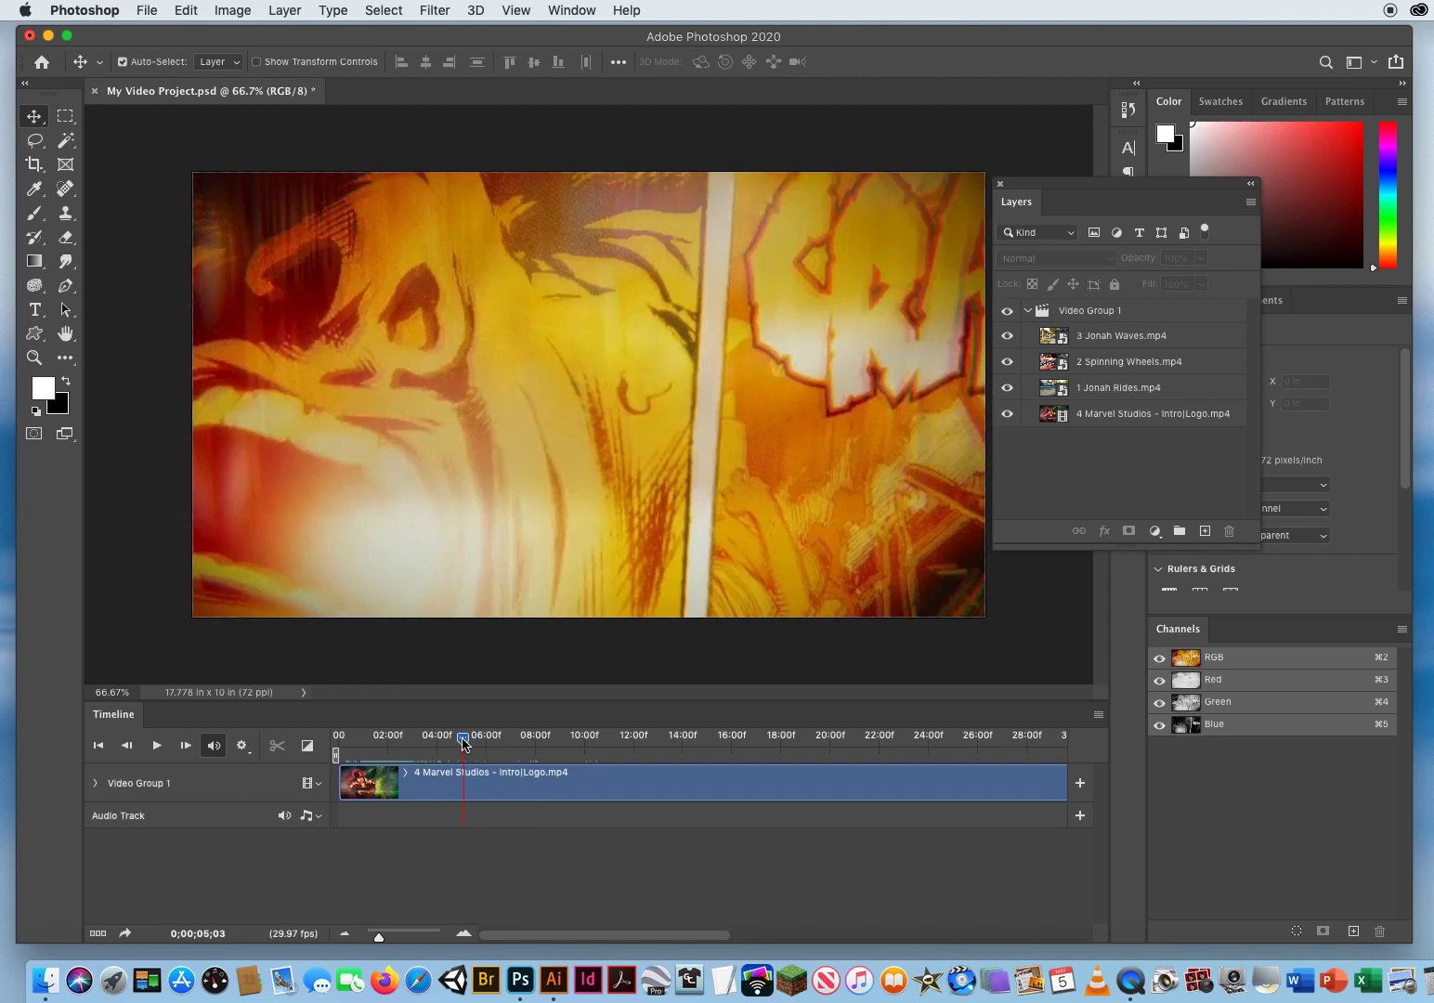
{"action": "key", "text": "super+s"}
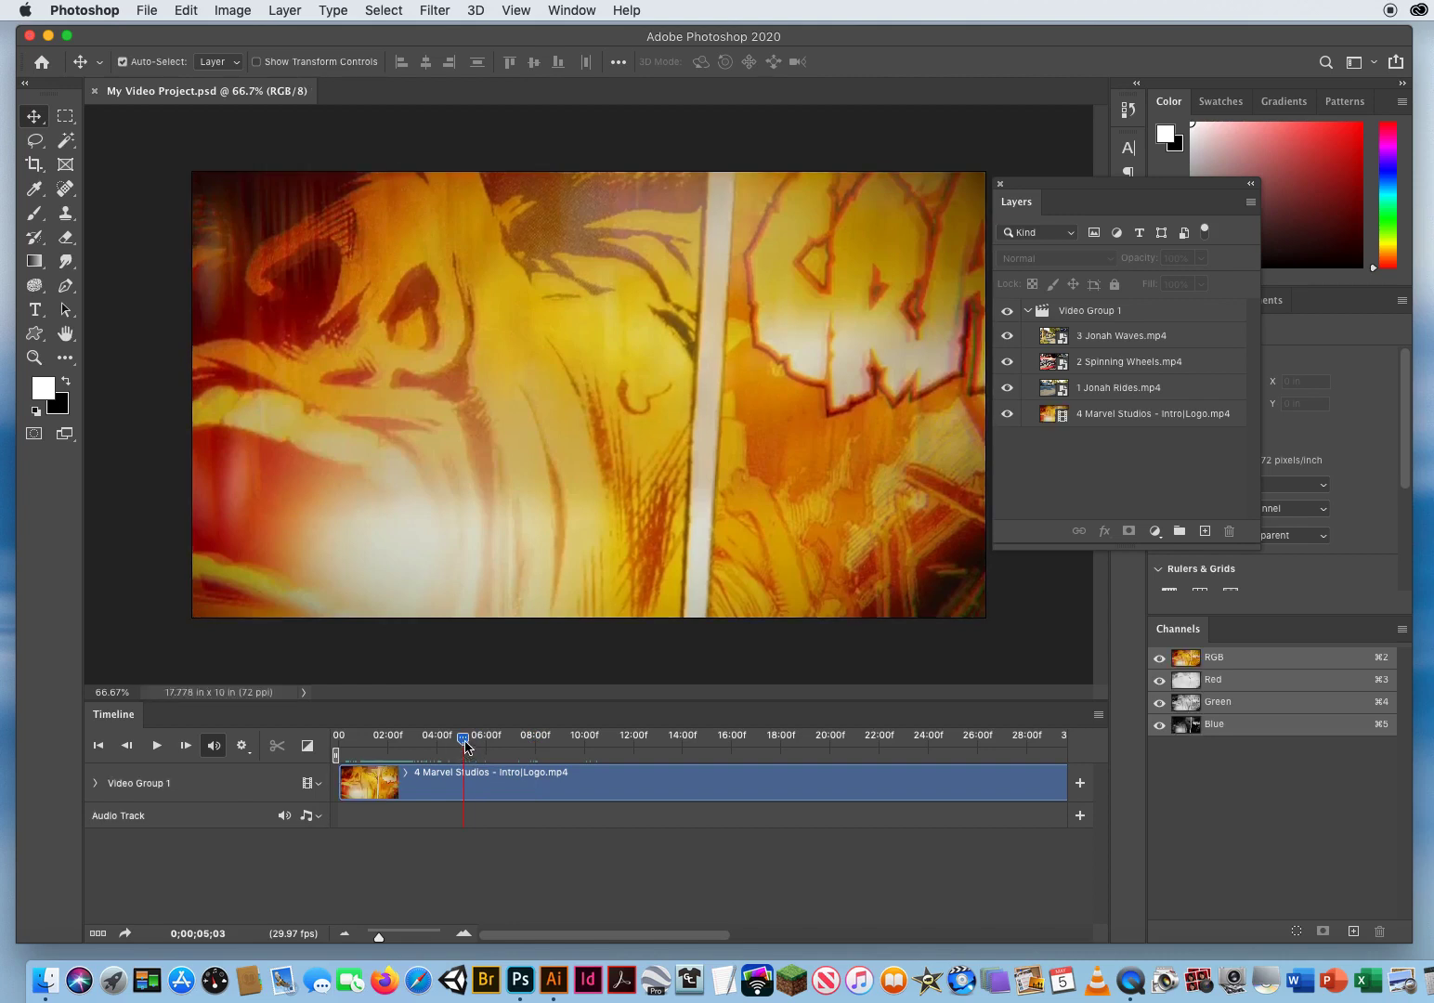